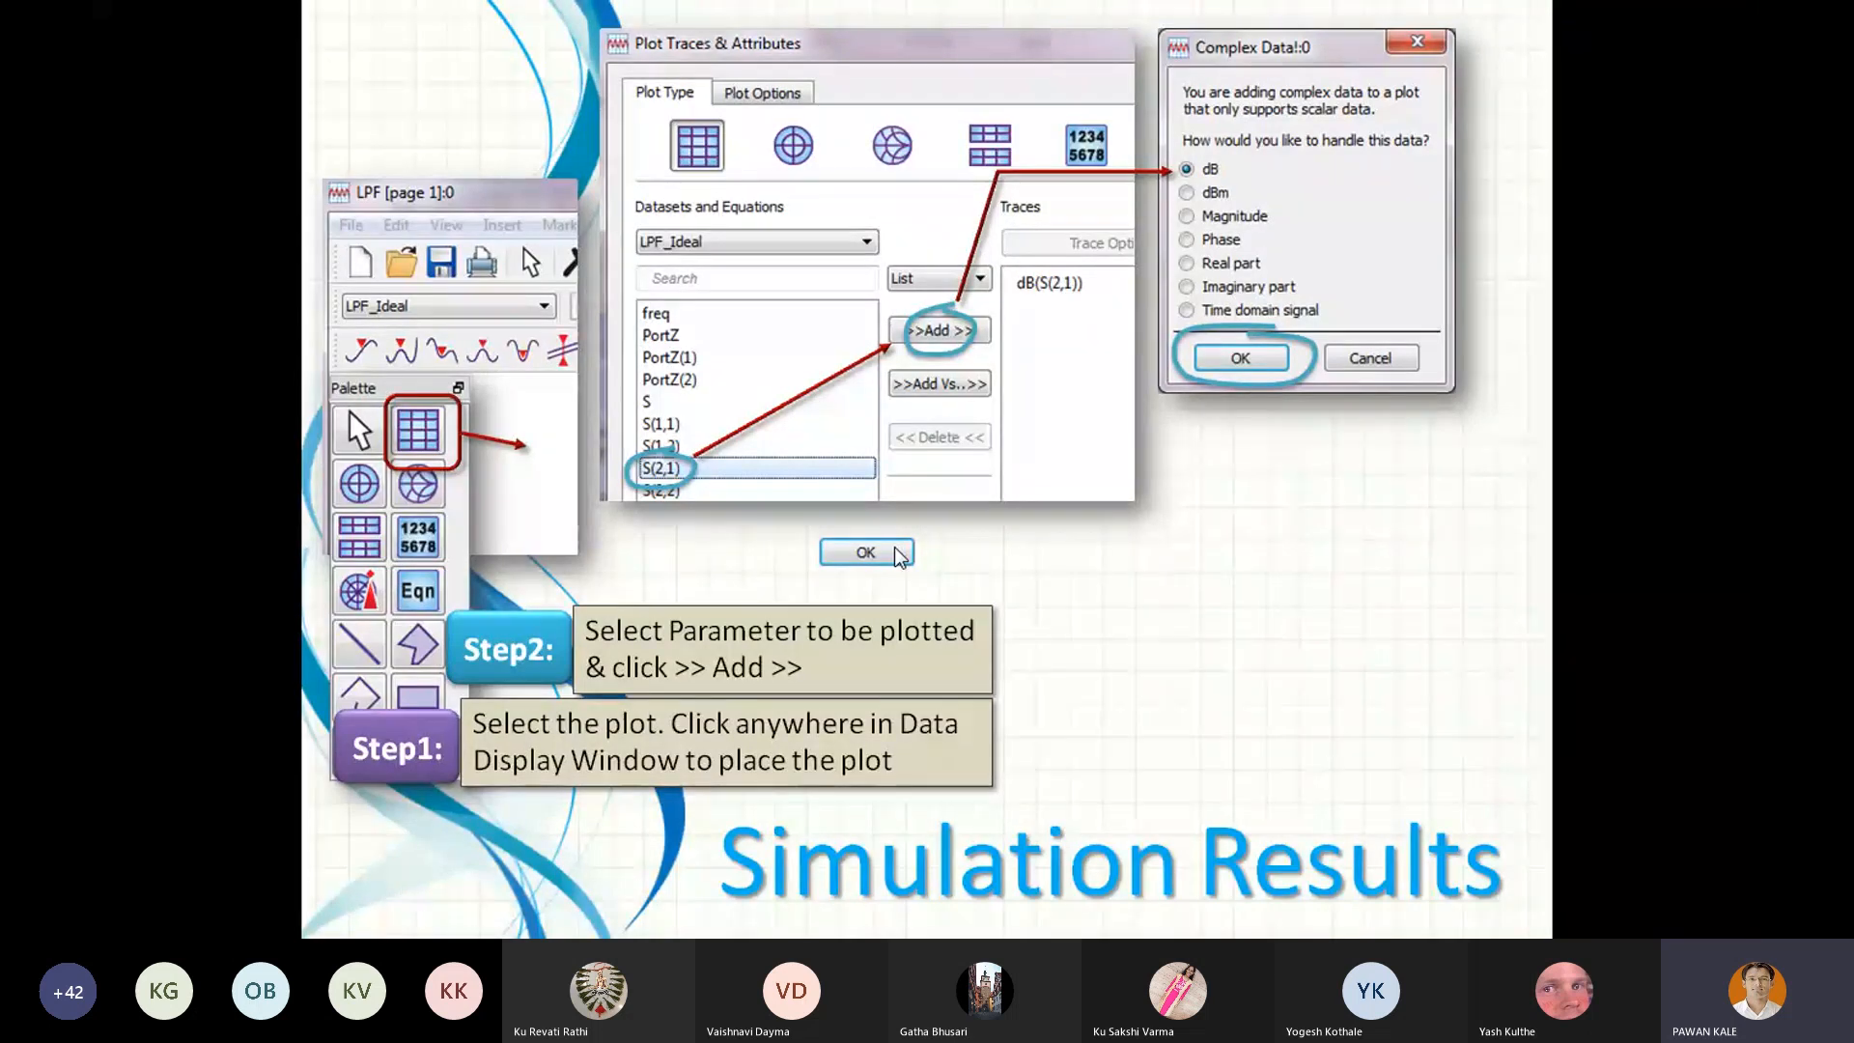
Reveal the result plot on the Simulation Results slide, end the slide show and minimize the presentation.
key(Right)
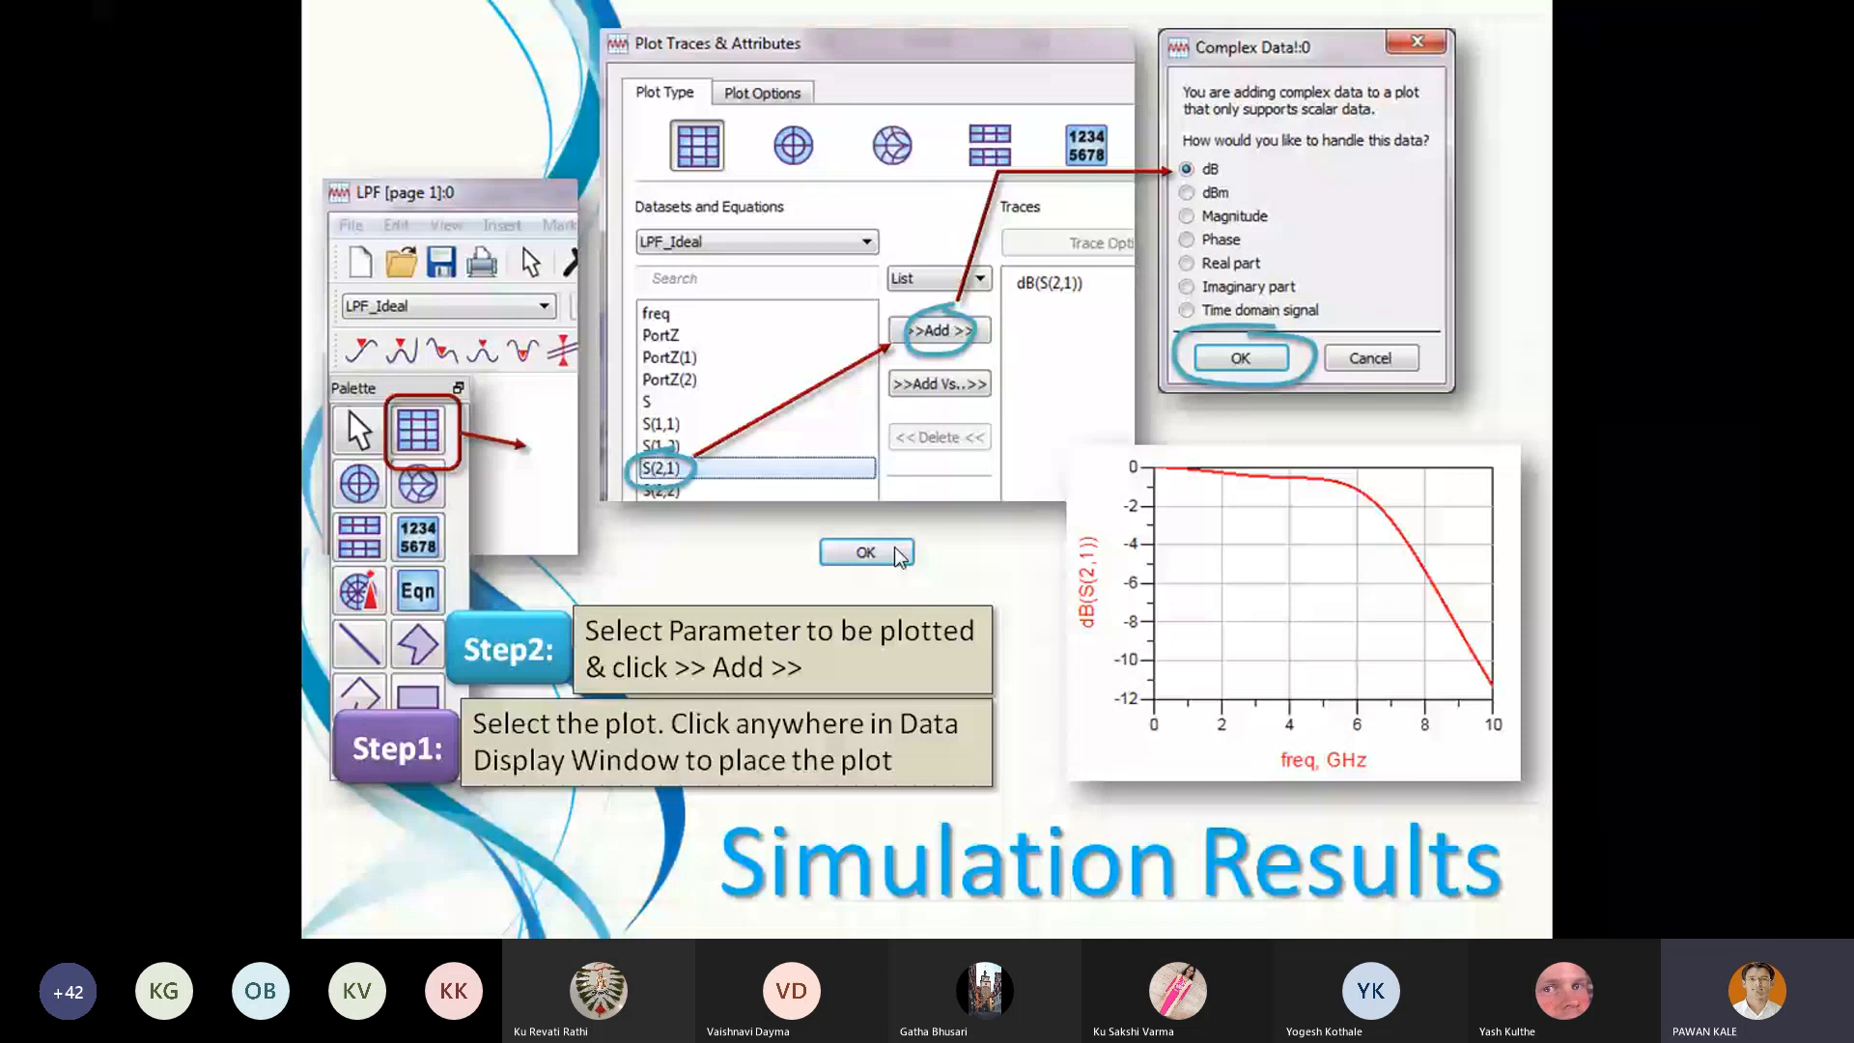
key(Escape)
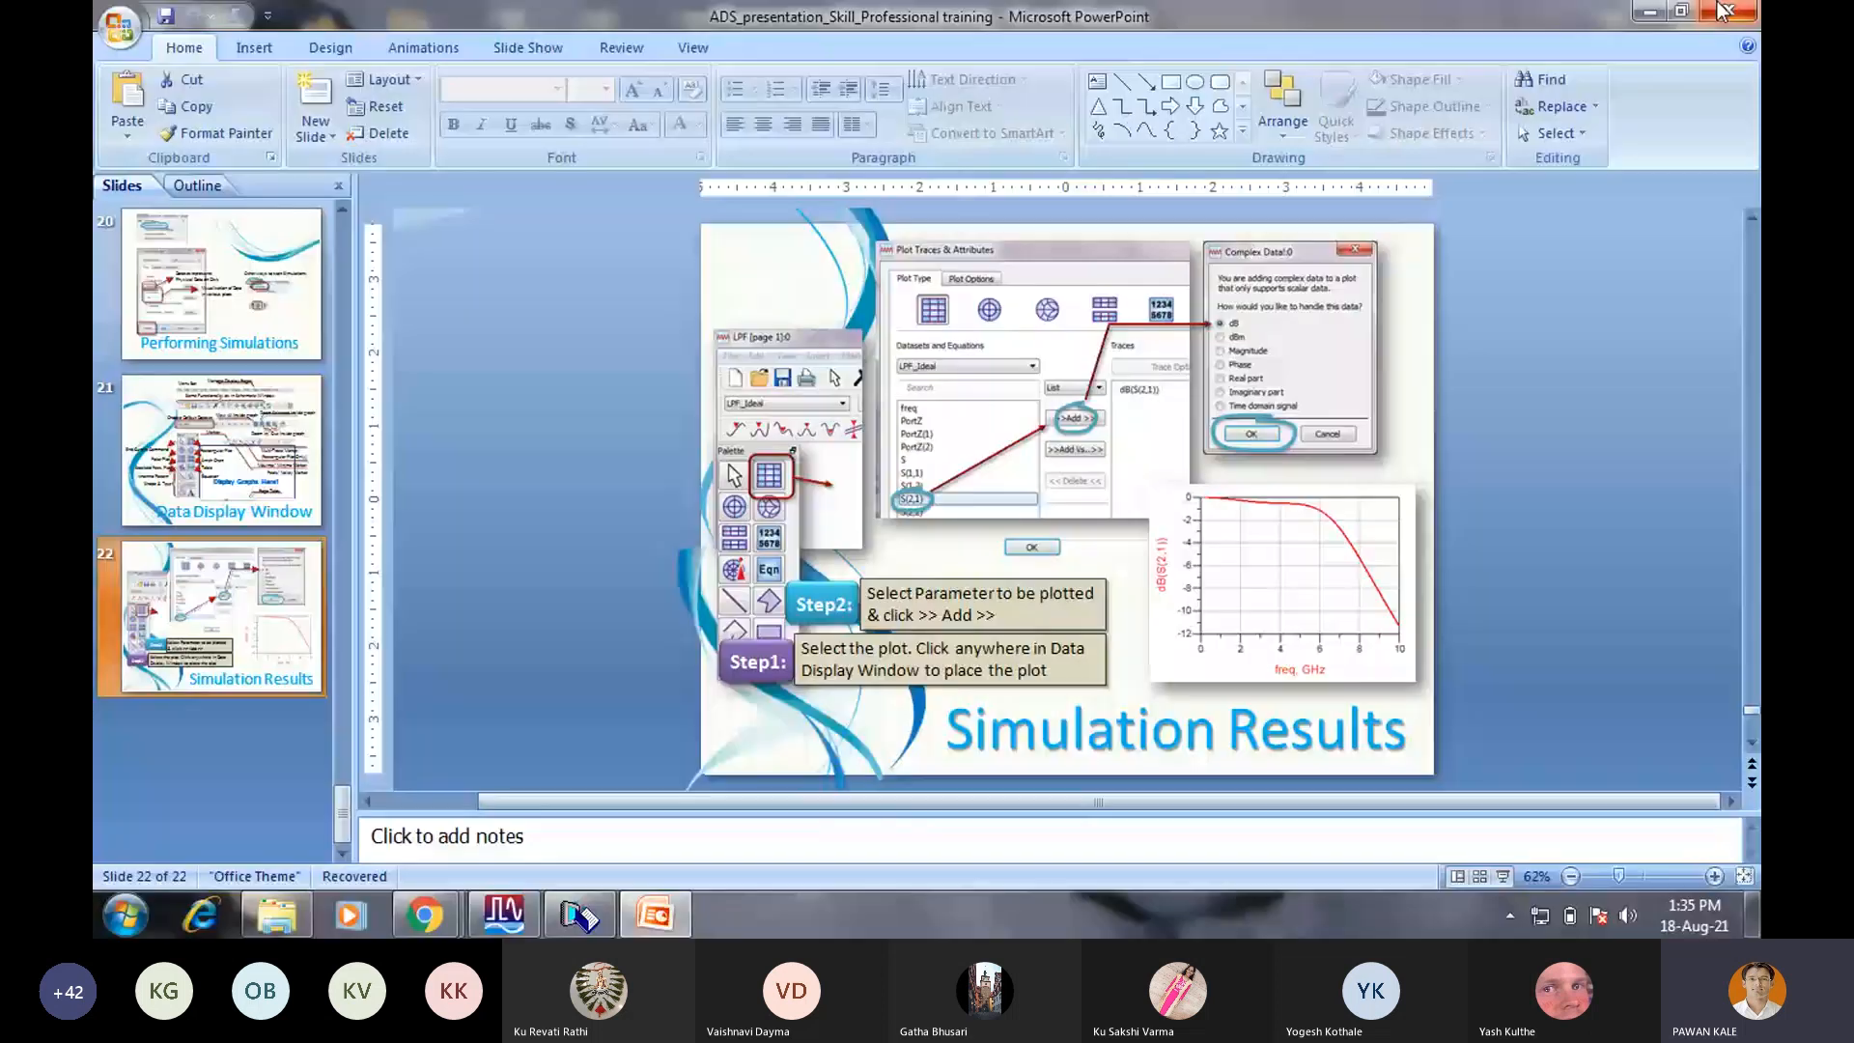
click(1651, 12)
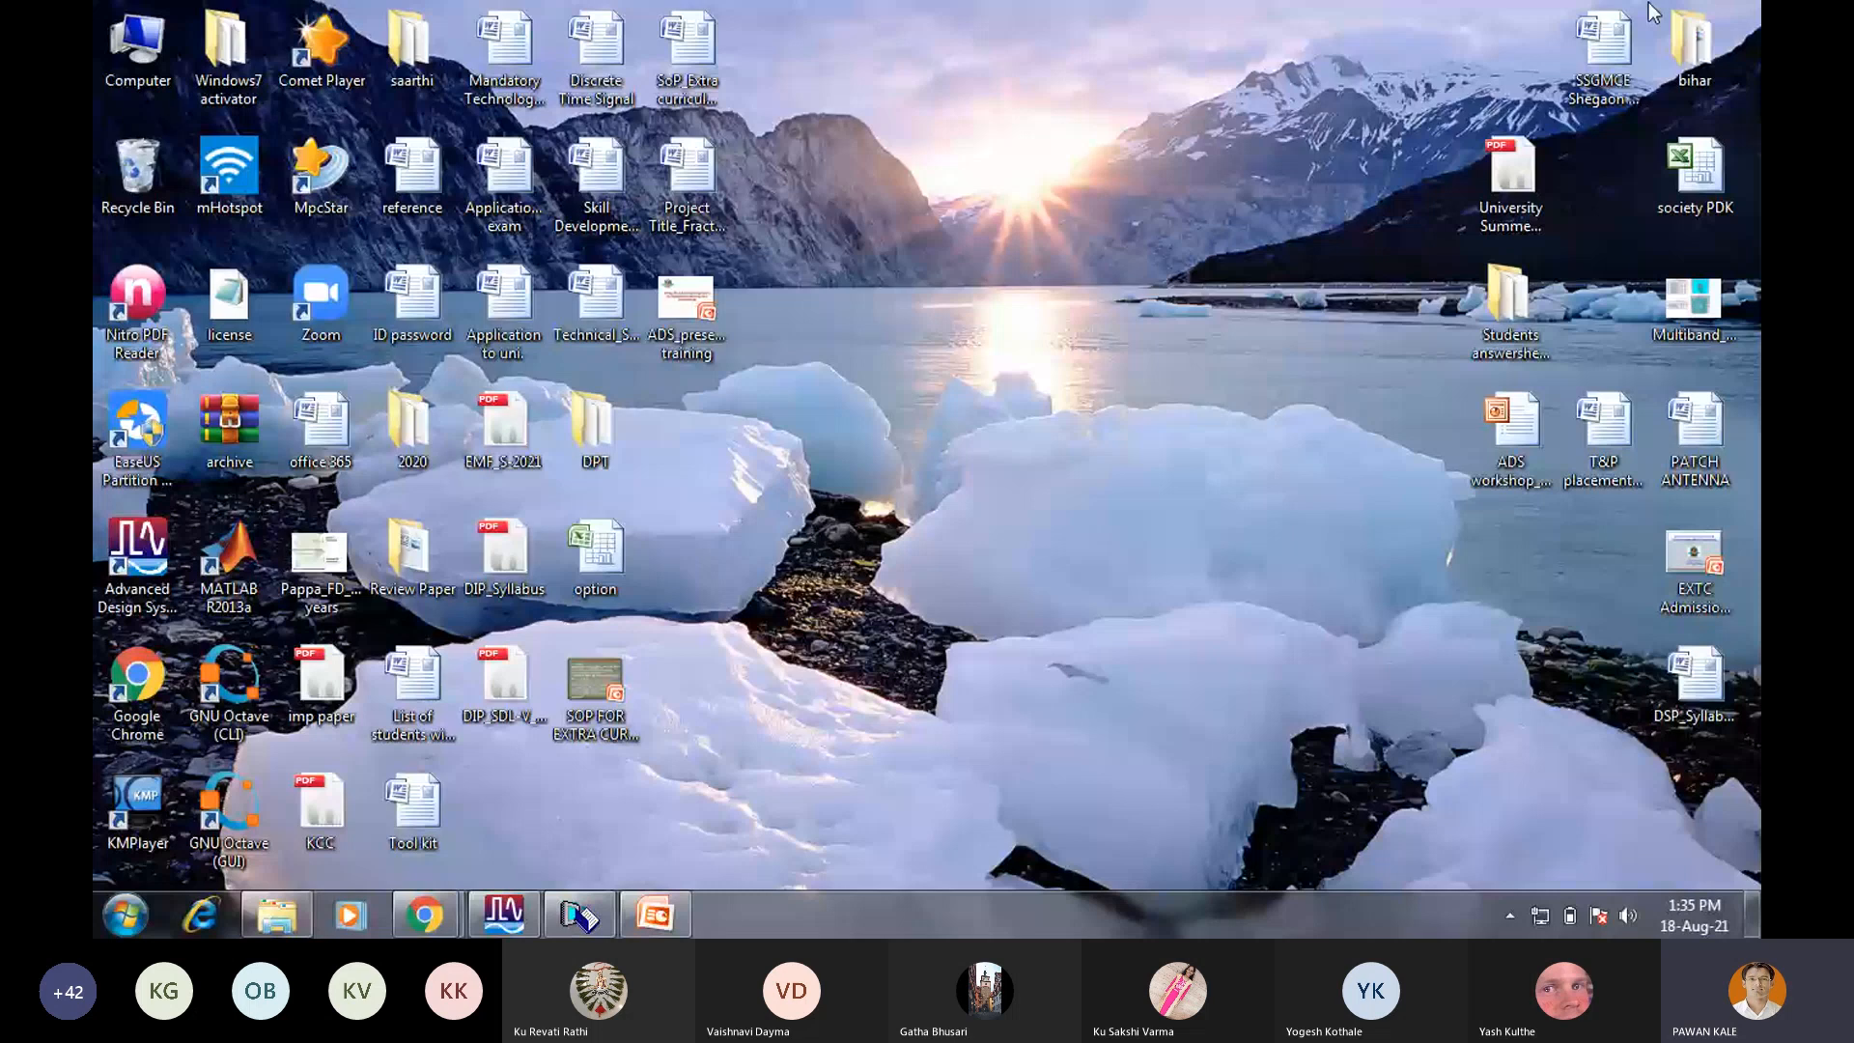
Switch to the running Advanced Design System session and exit it.
click(101, 553)
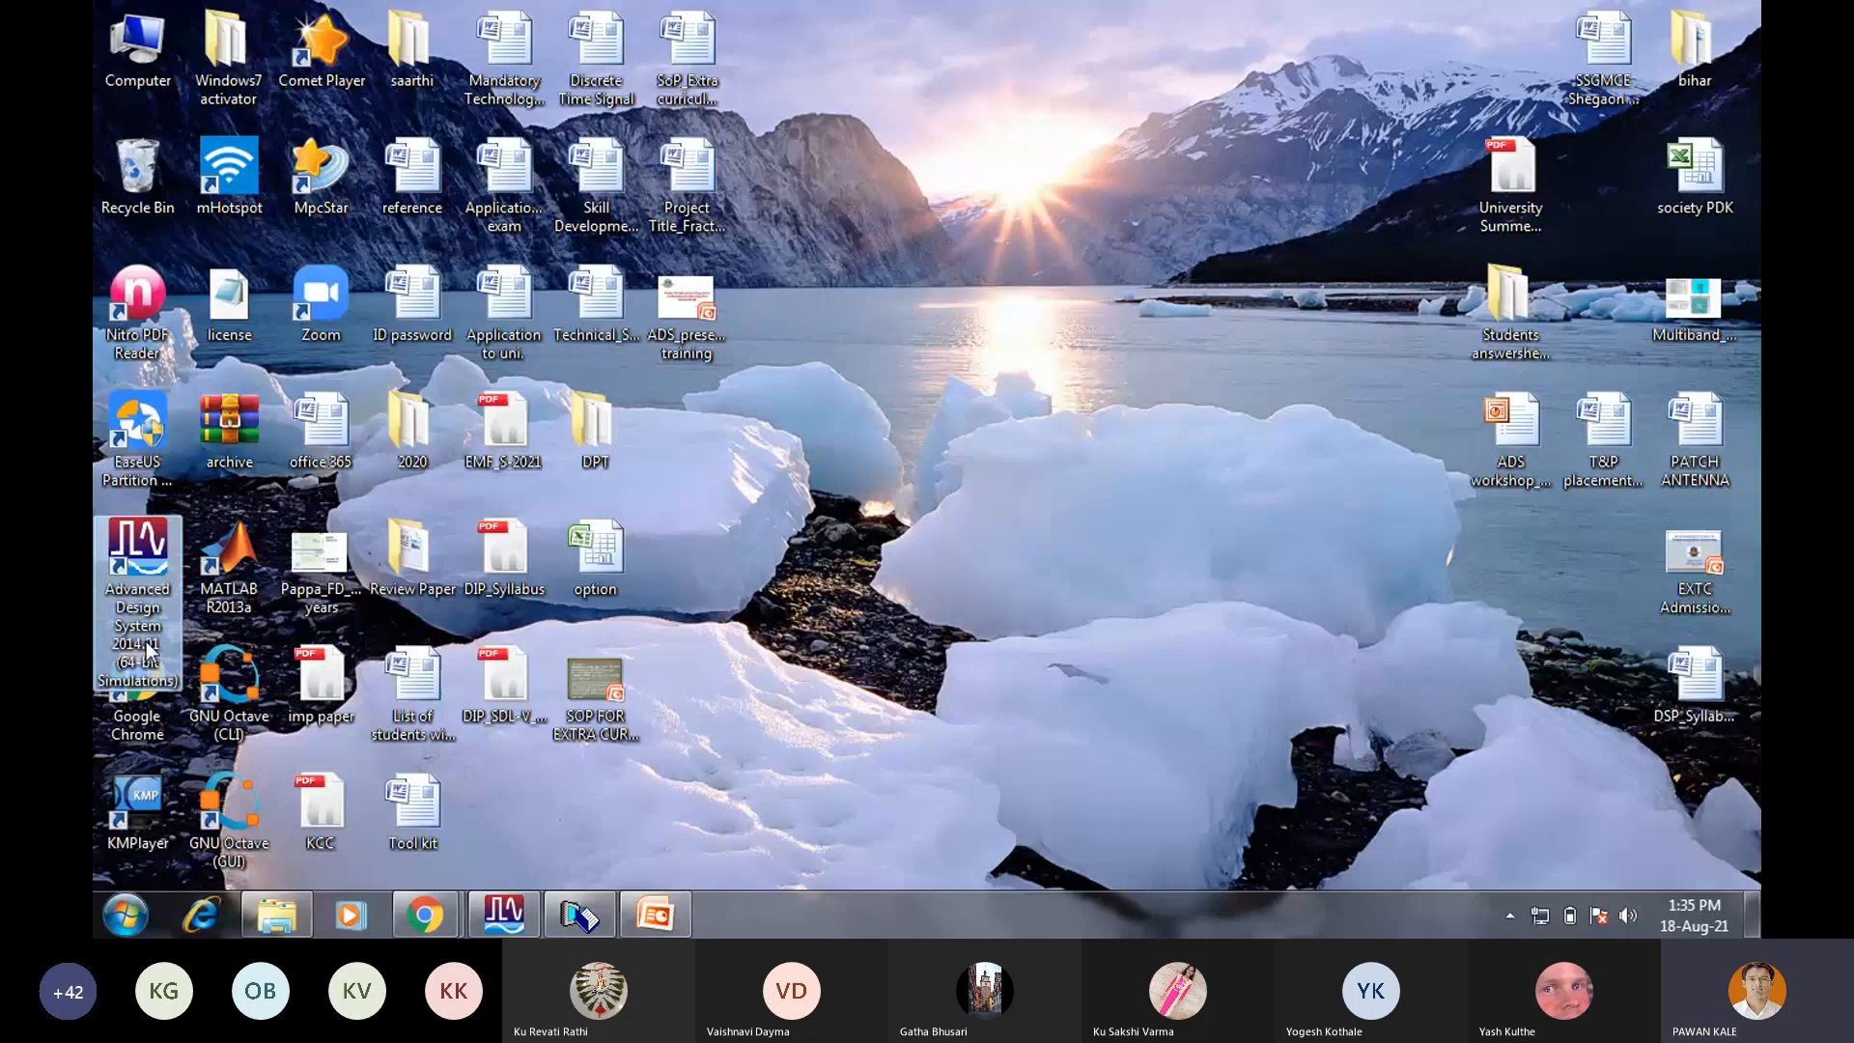
click(506, 912)
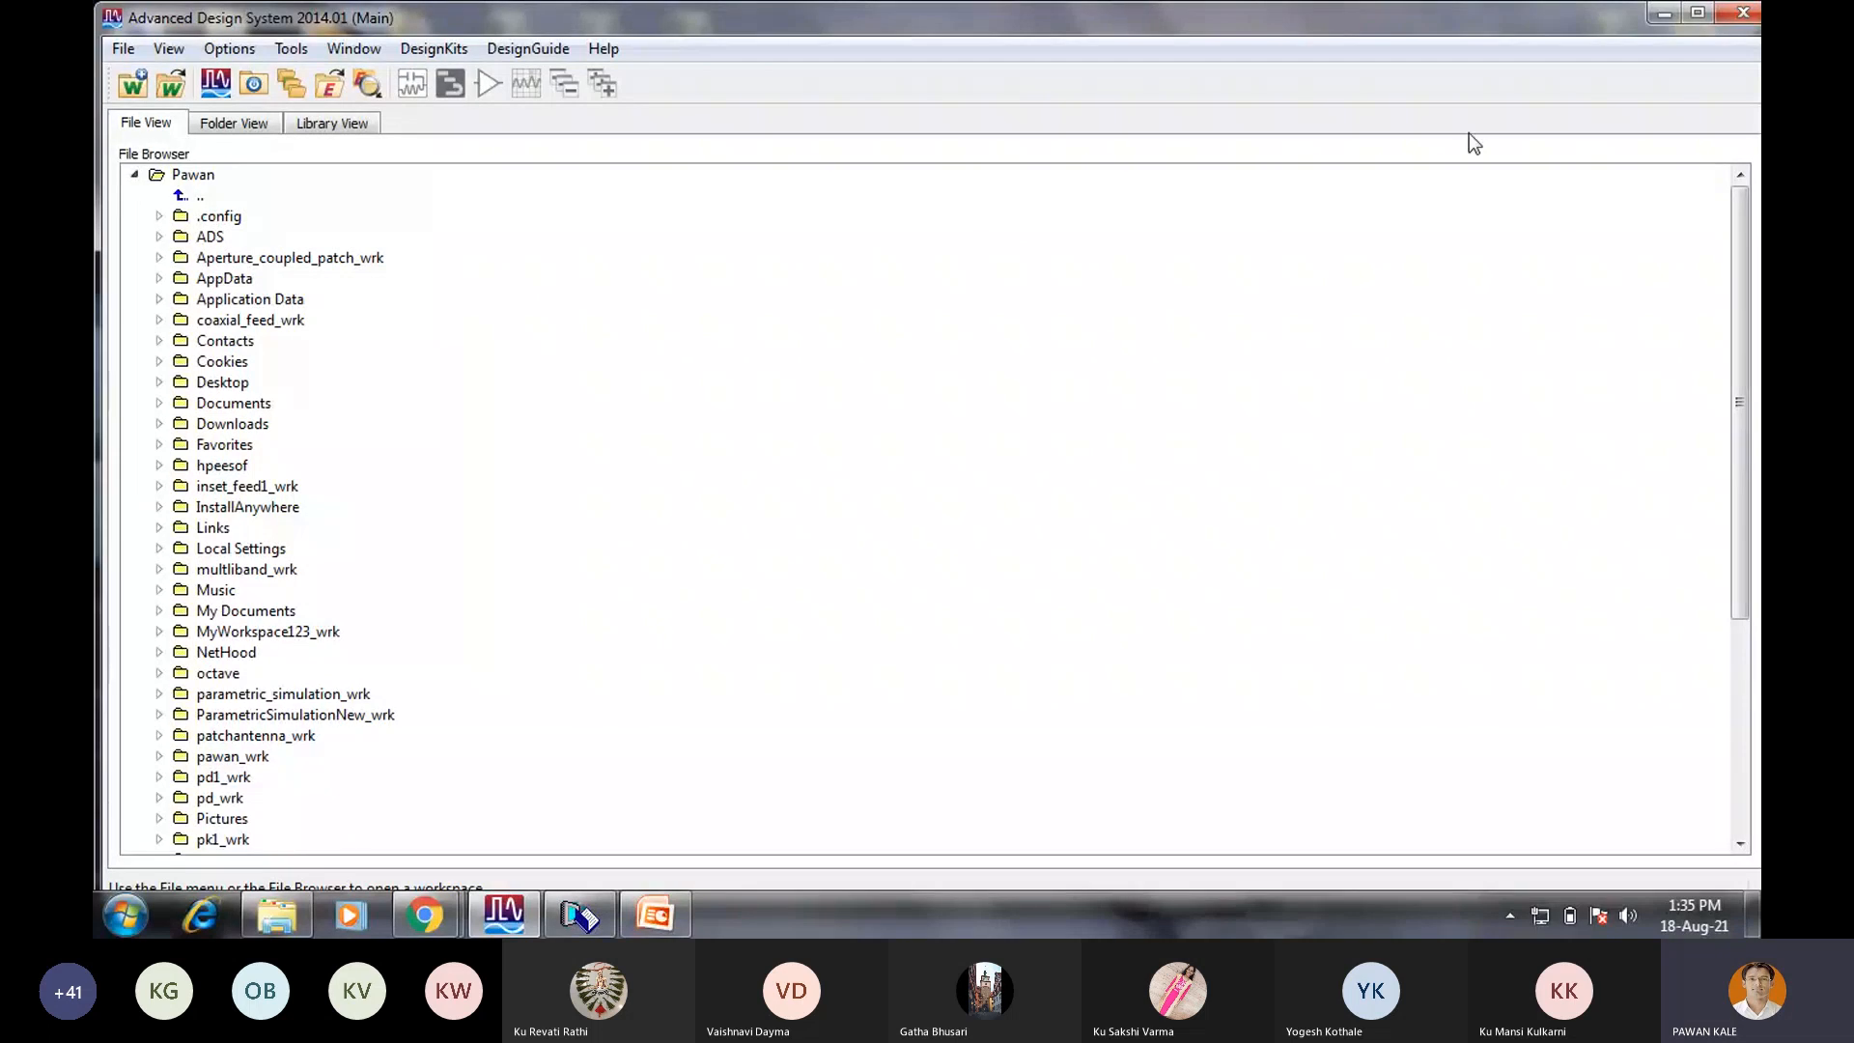
key(alt+F4)
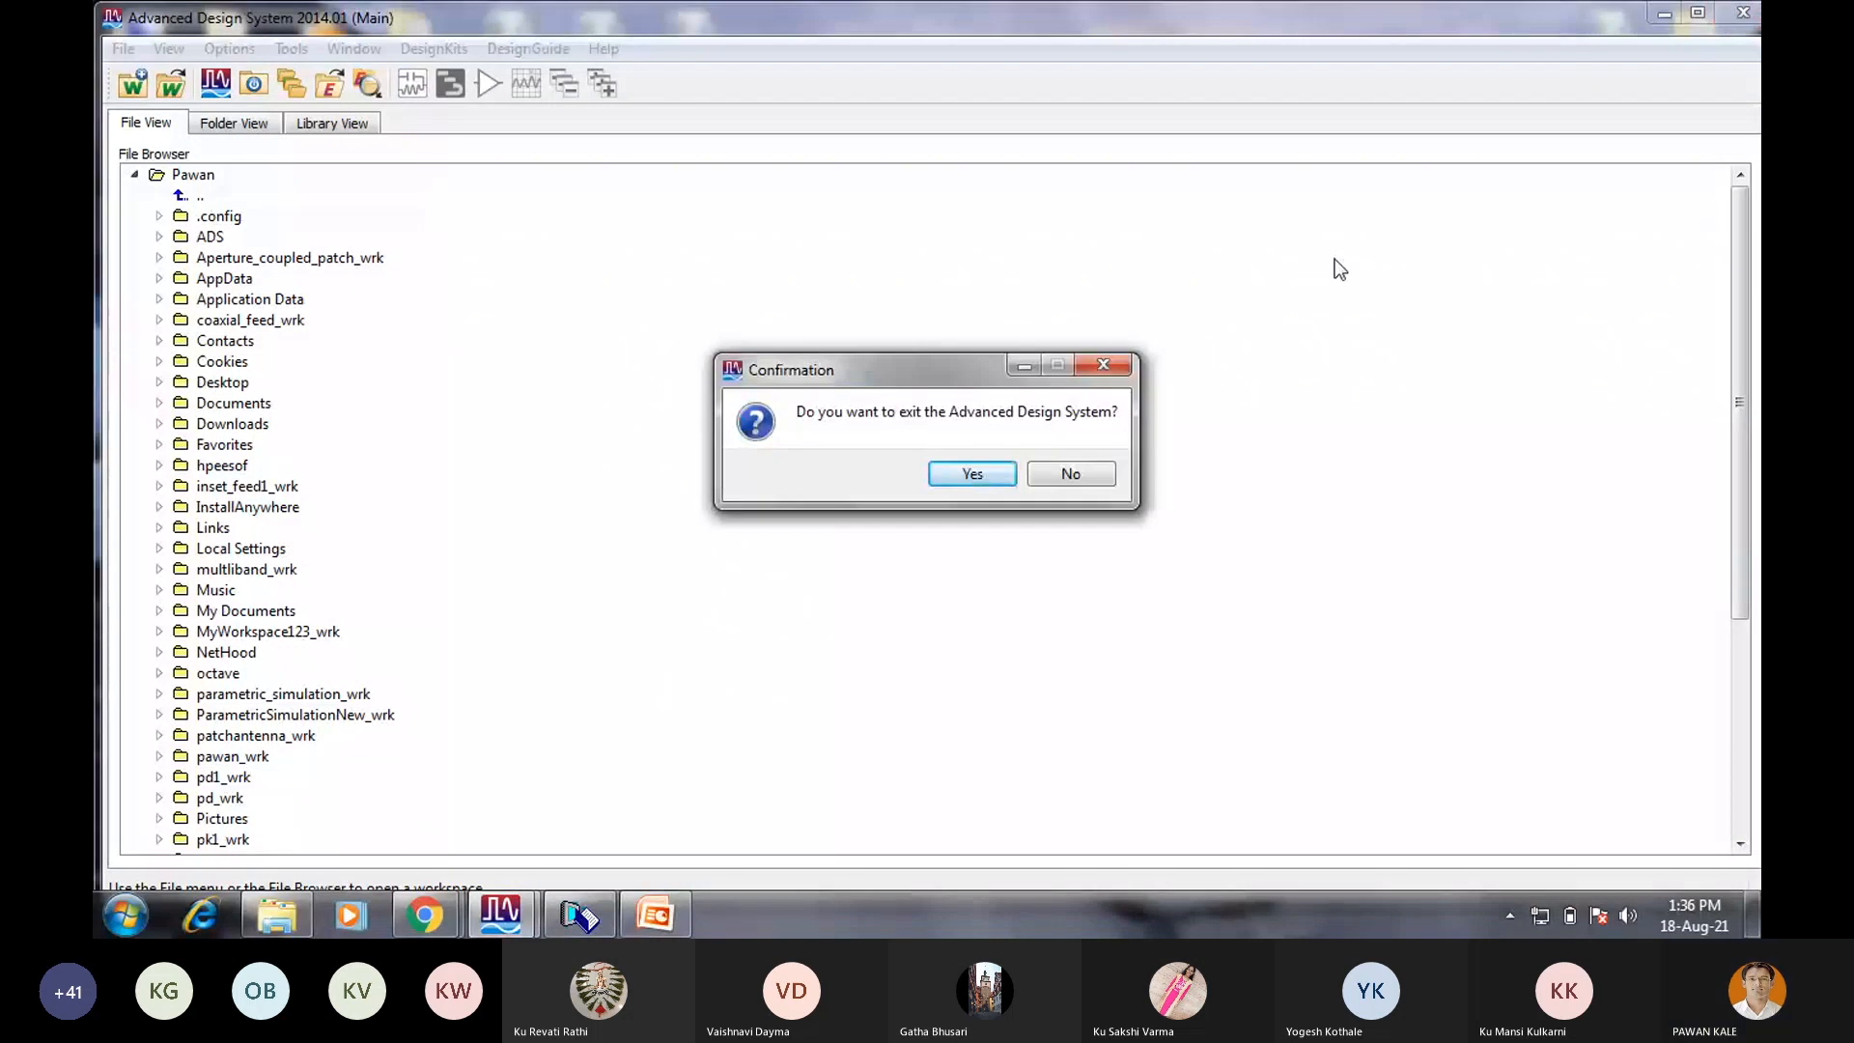
click(973, 474)
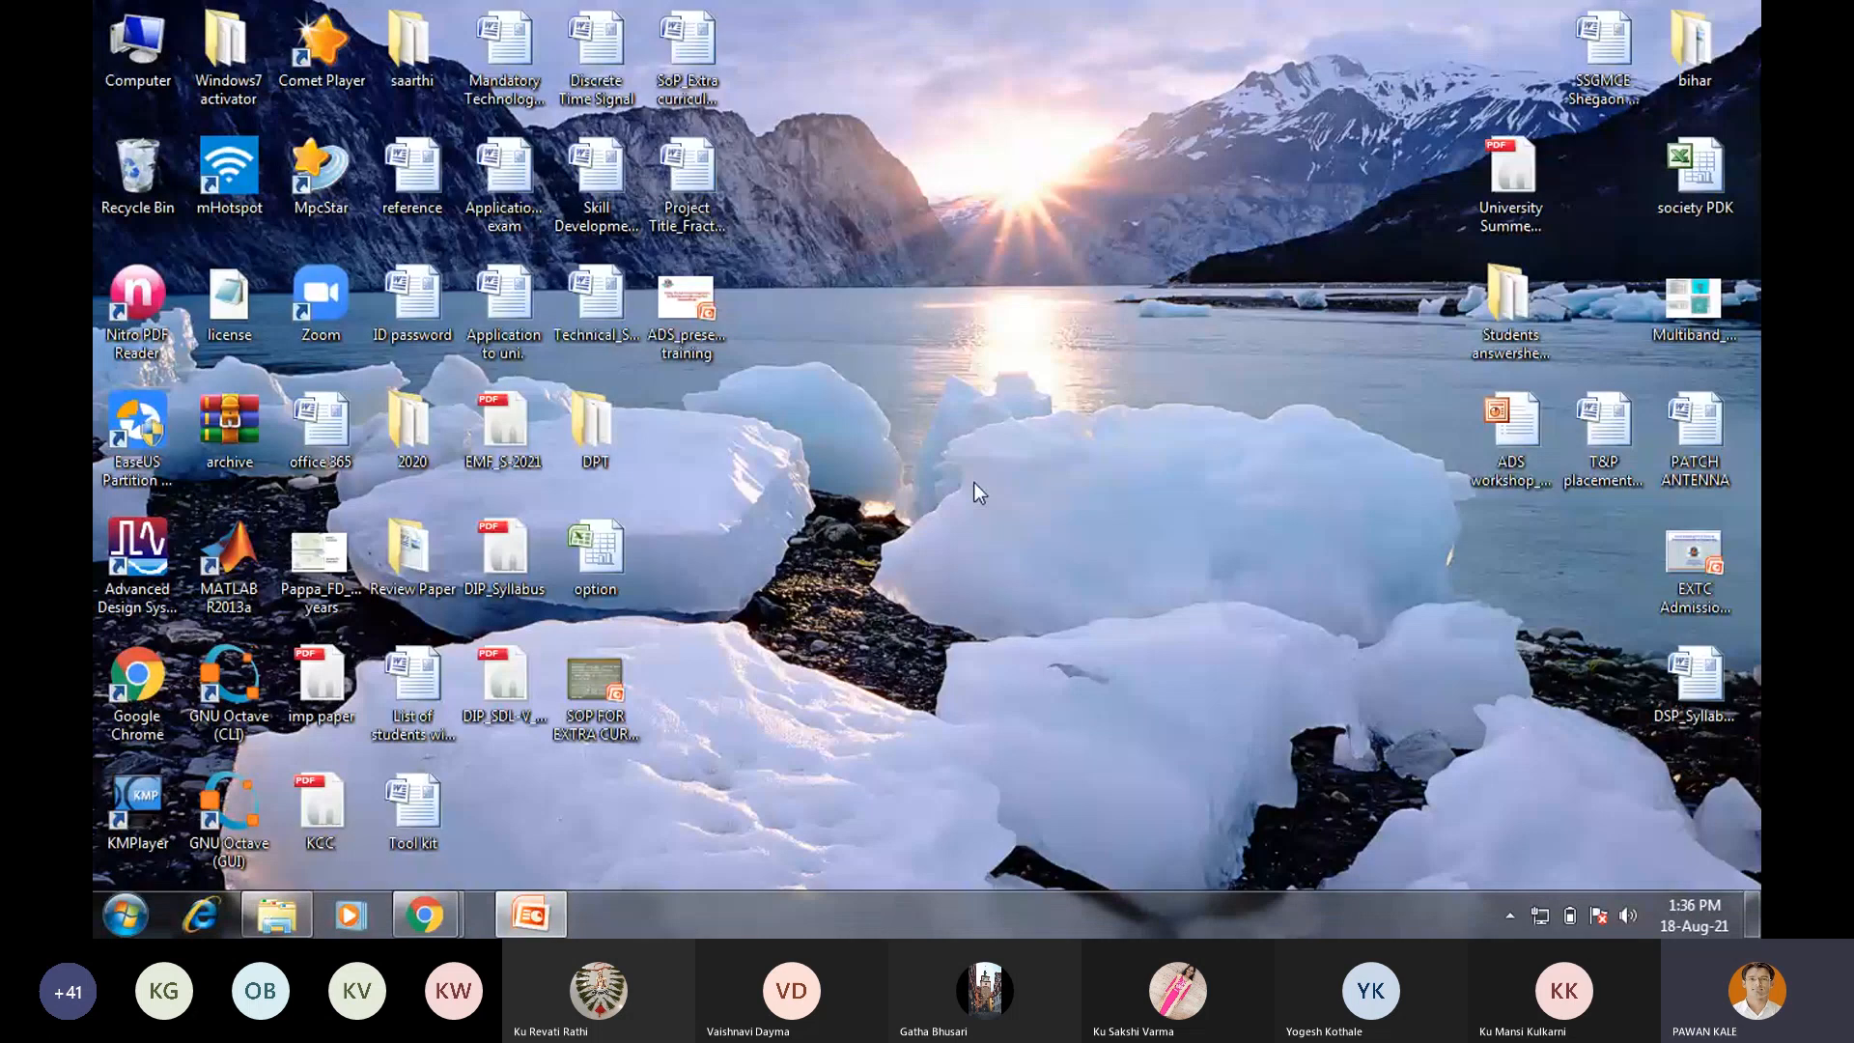
Refresh the desktop and launch Advanced Design System 2014.01 with the ADS Design Environment product license.
right_click(848, 212)
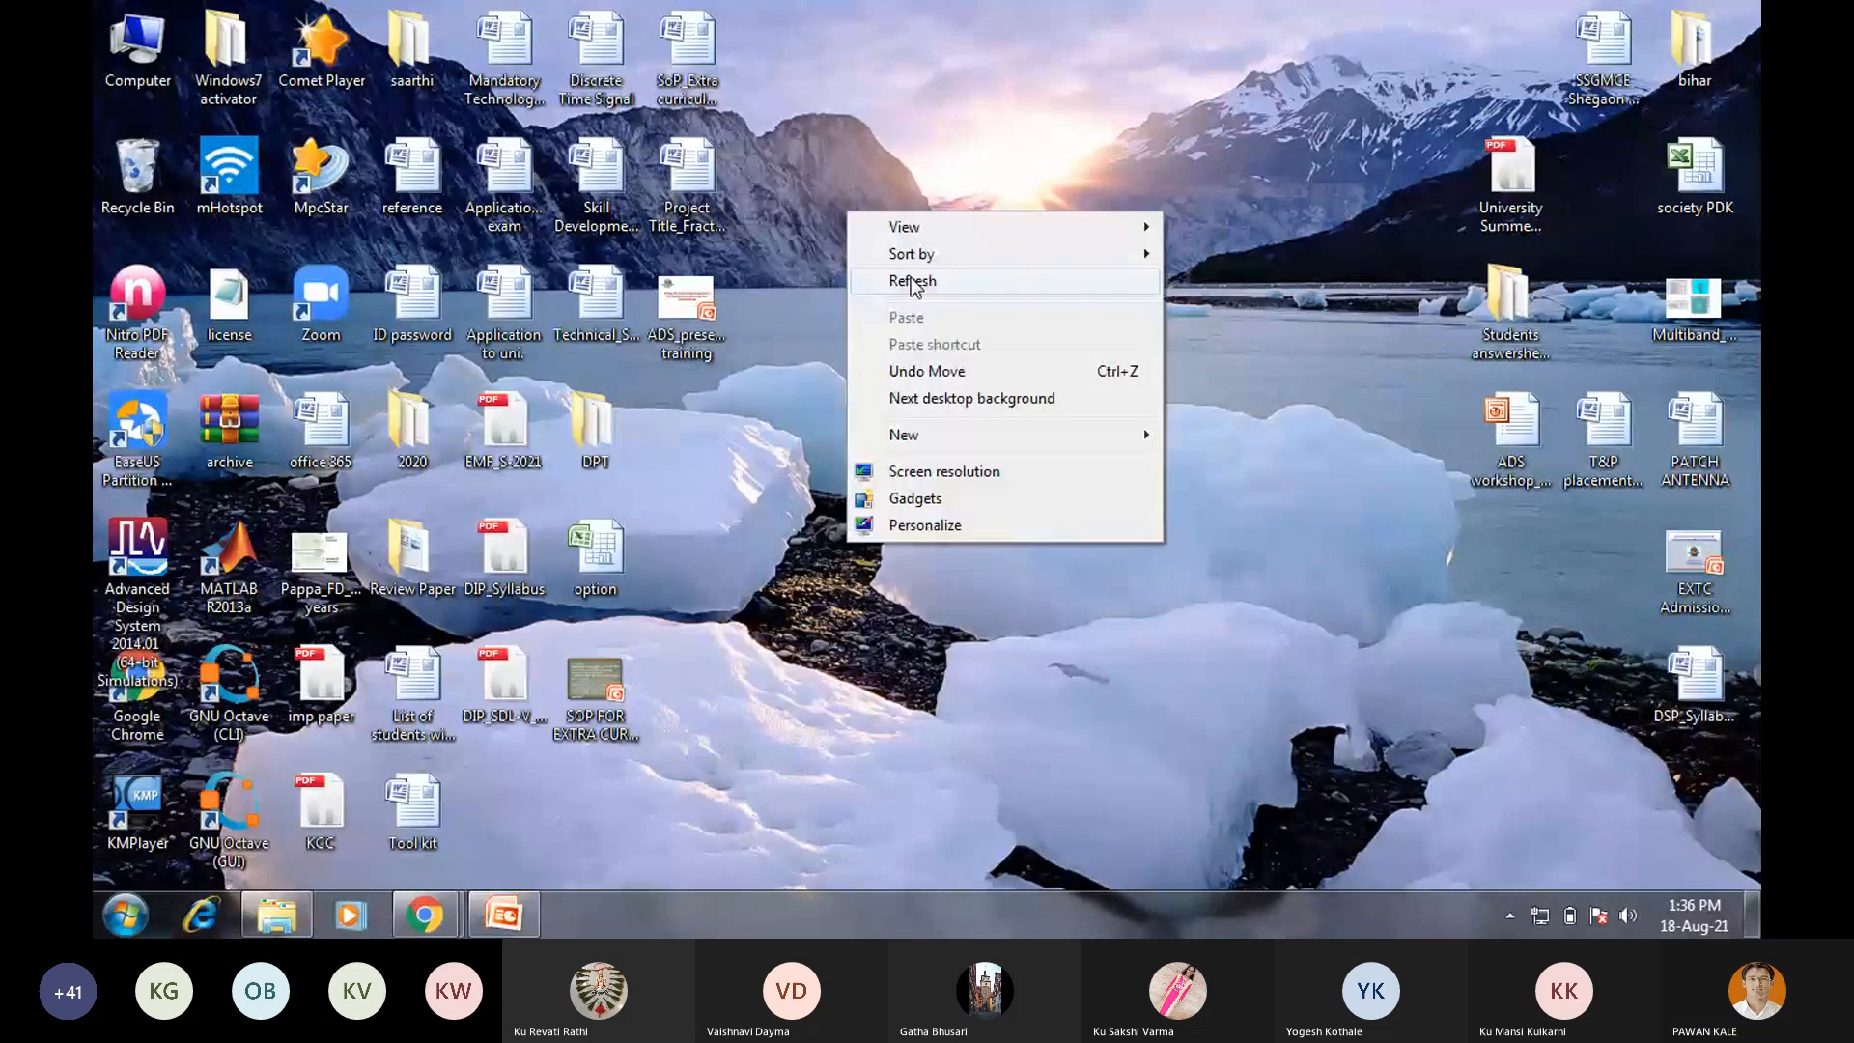
click(912, 281)
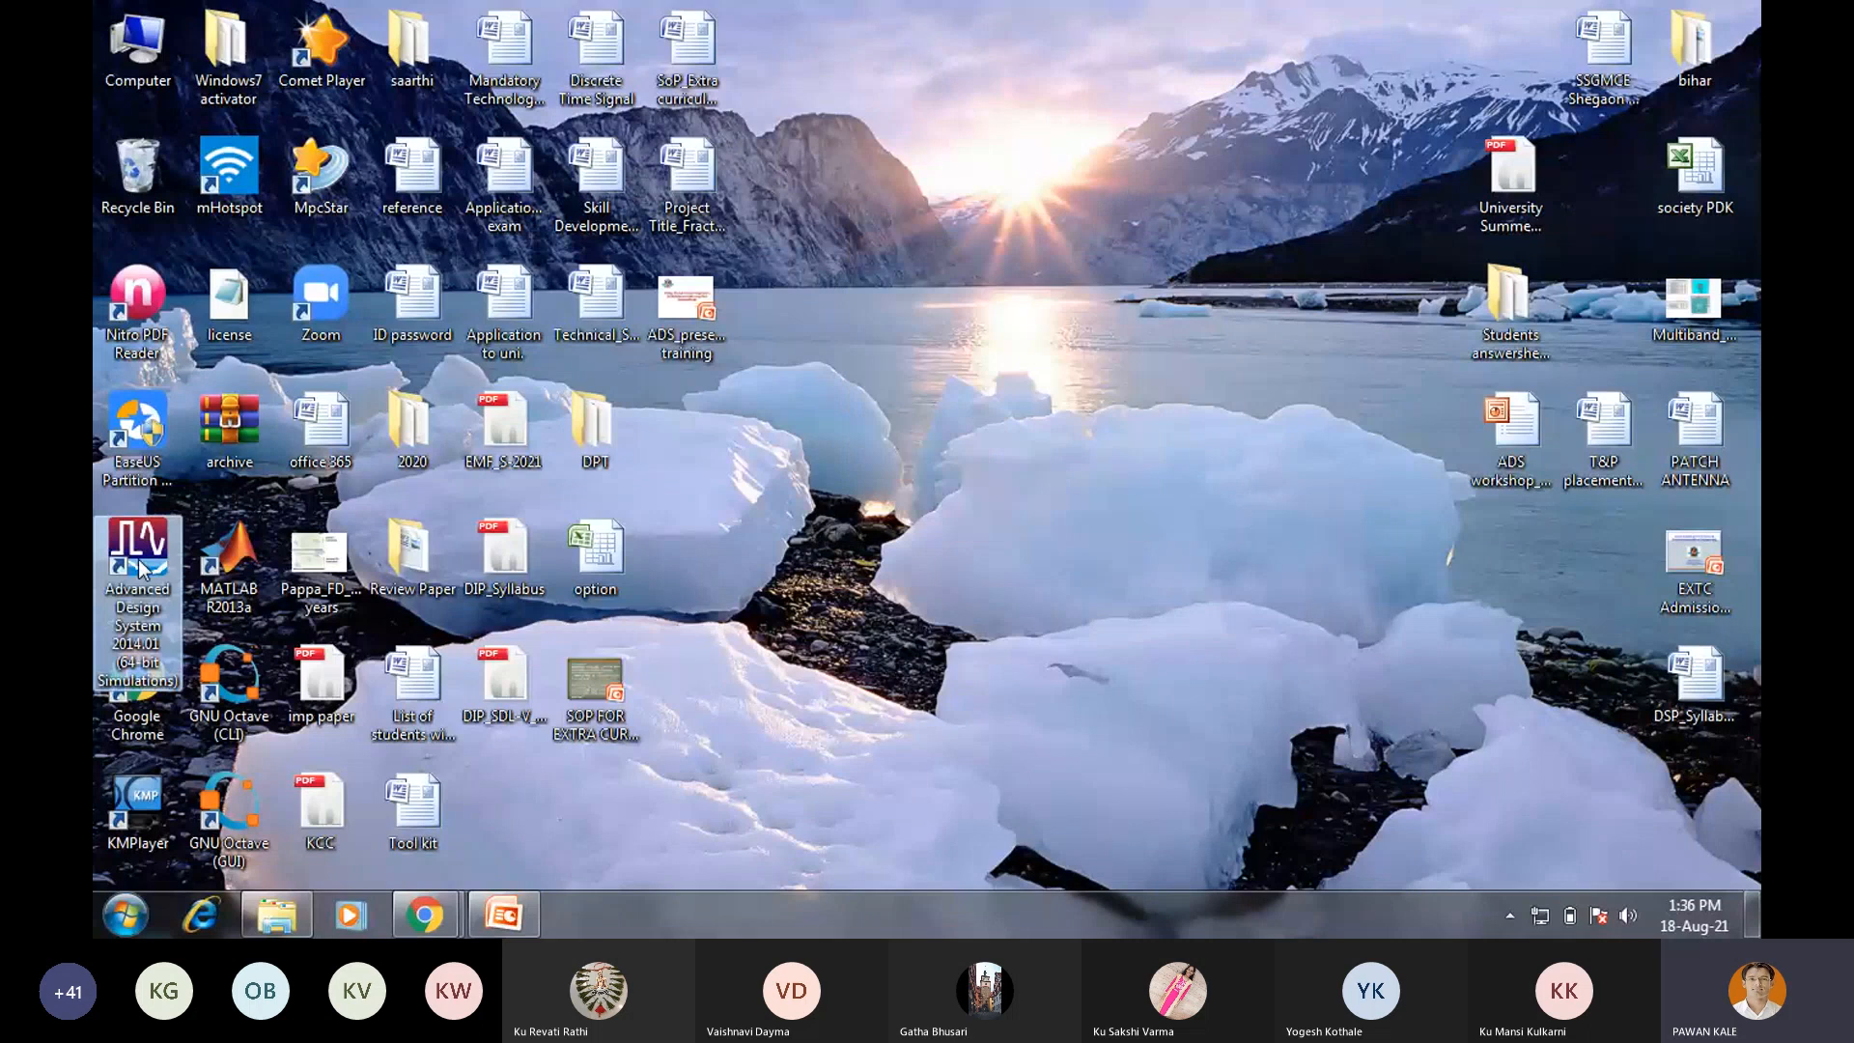
double_click(141, 567)
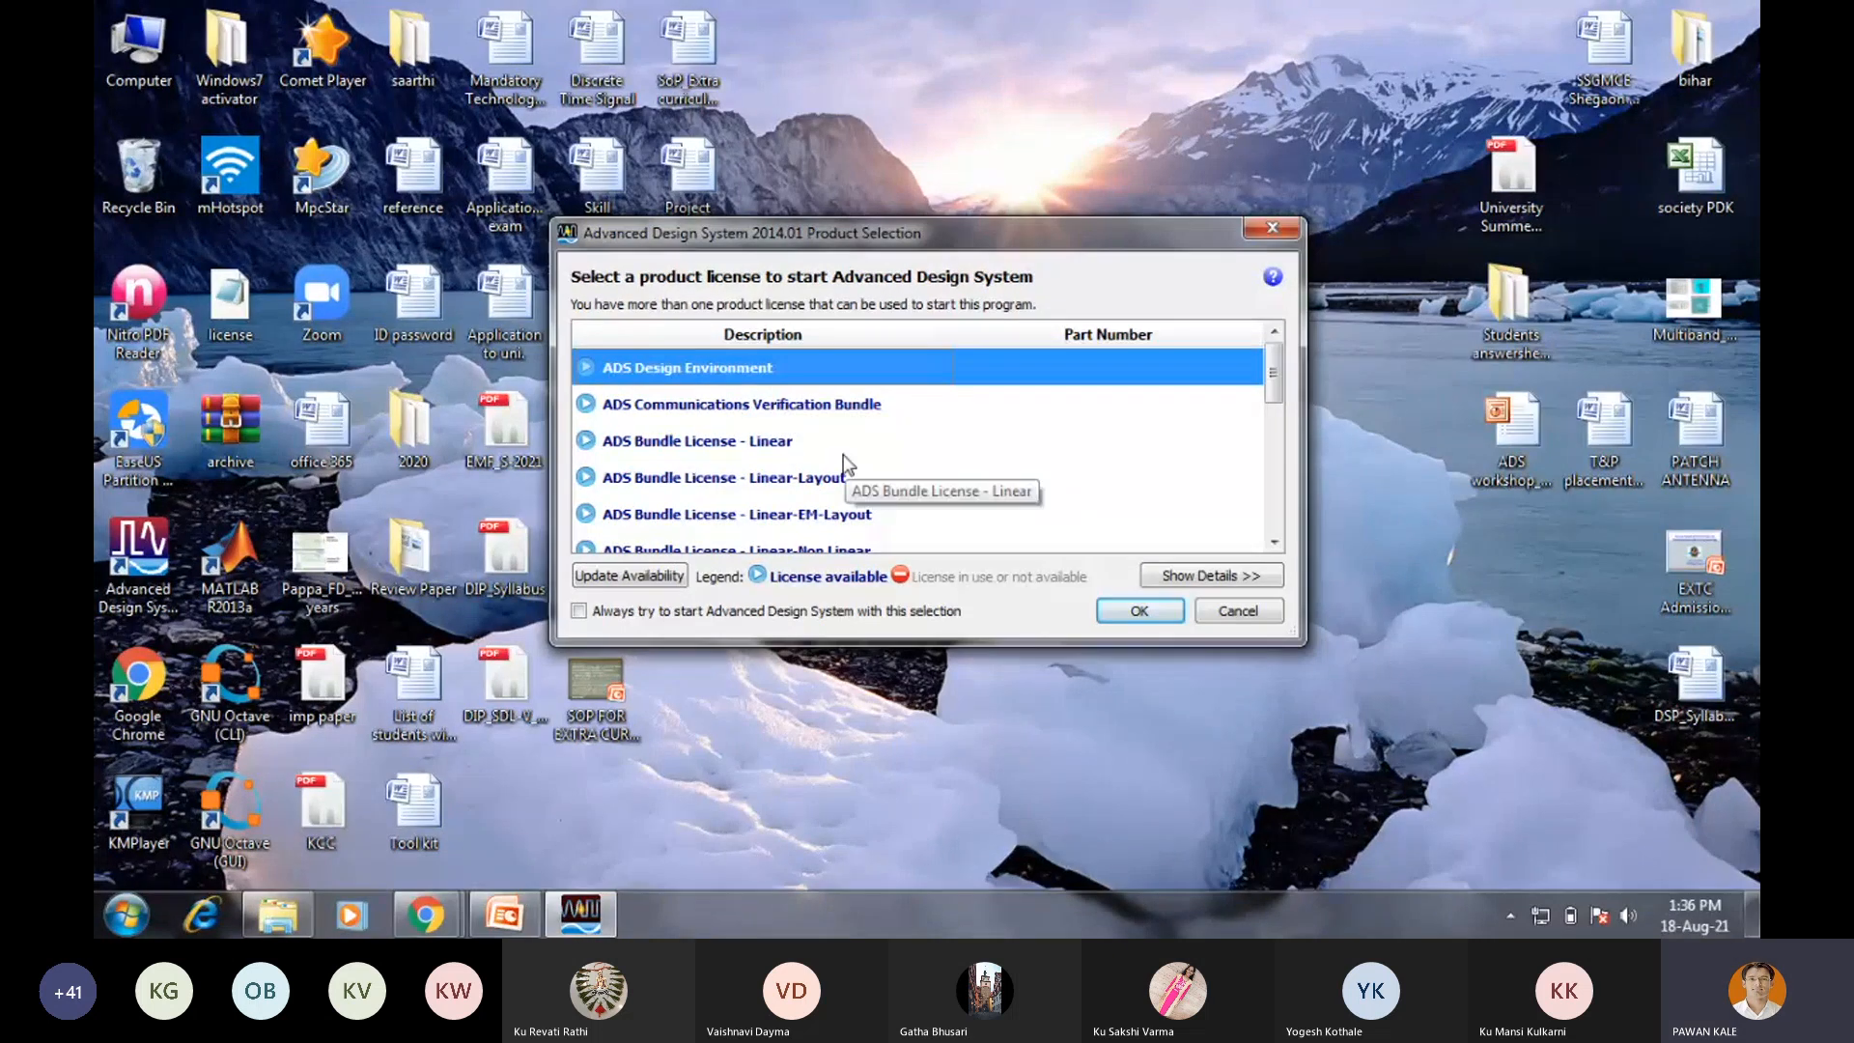
click(1116, 606)
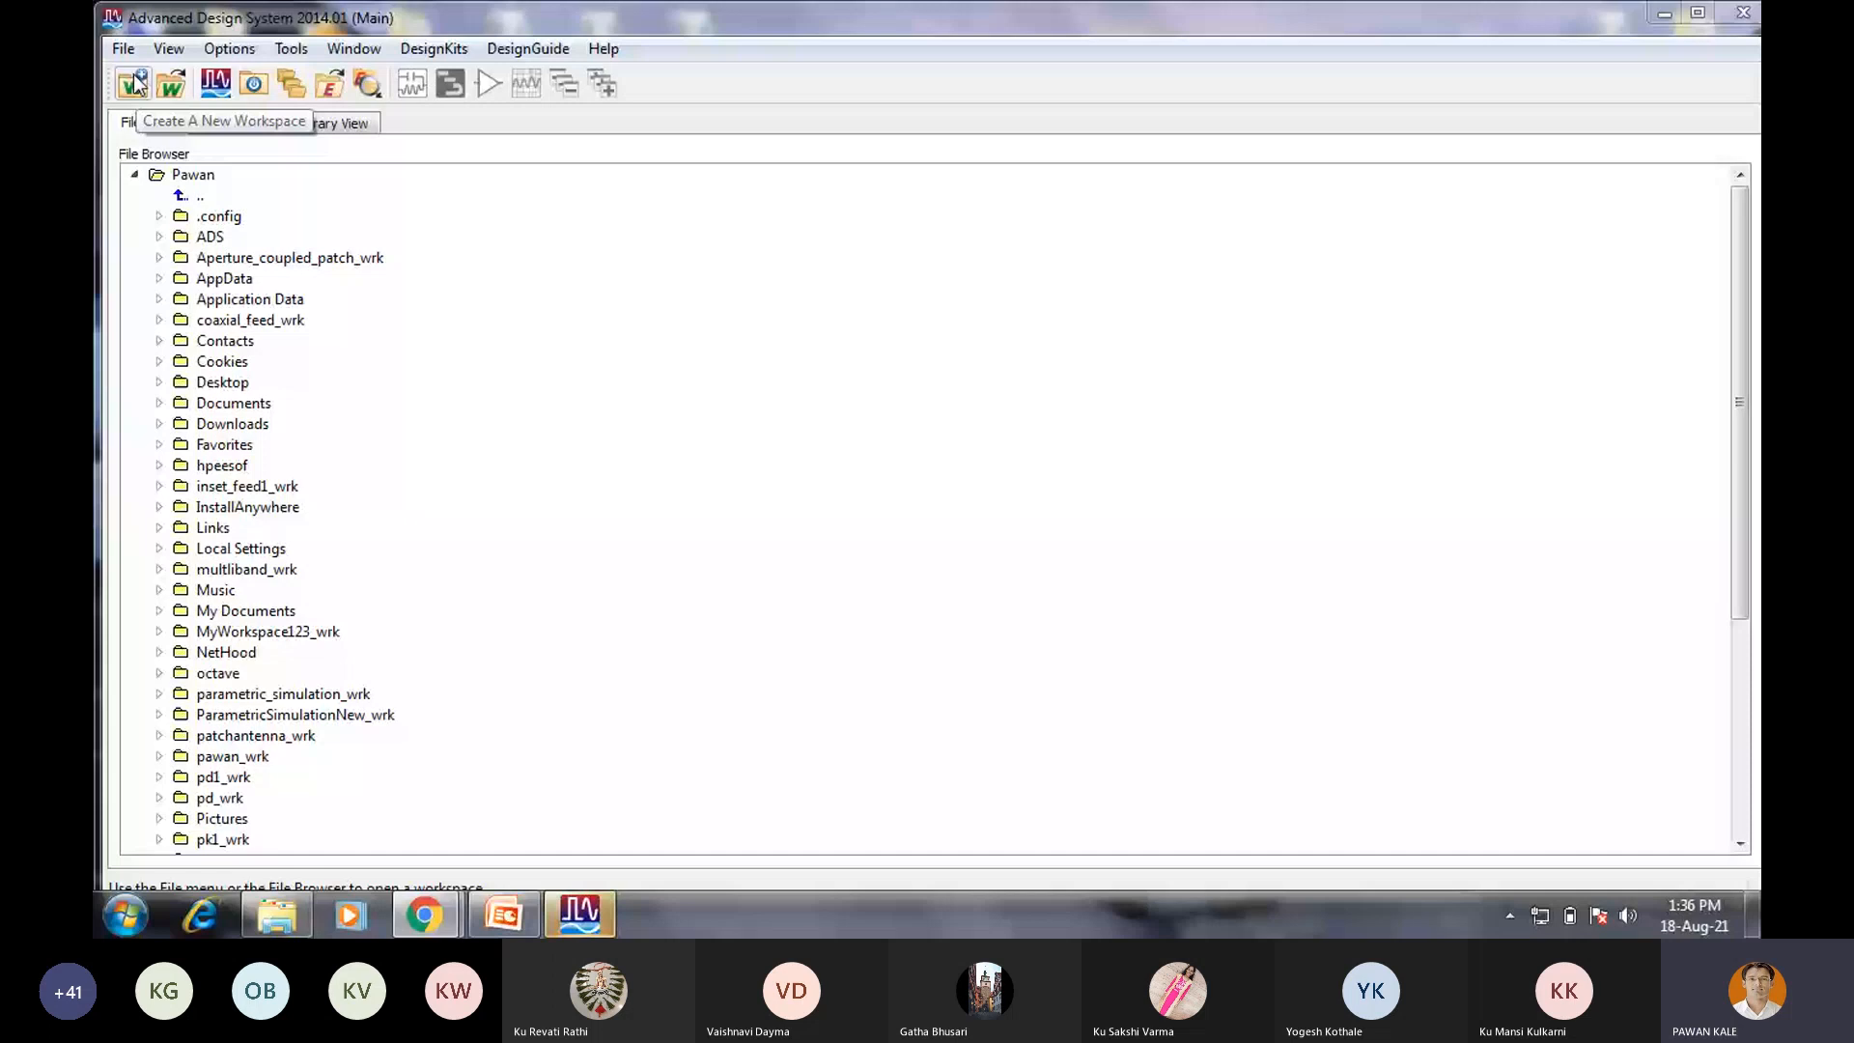
Start a new workspace and name it MPAdesign1_wrk, keeping the default location.
click(123, 48)
mouse_move(193, 77)
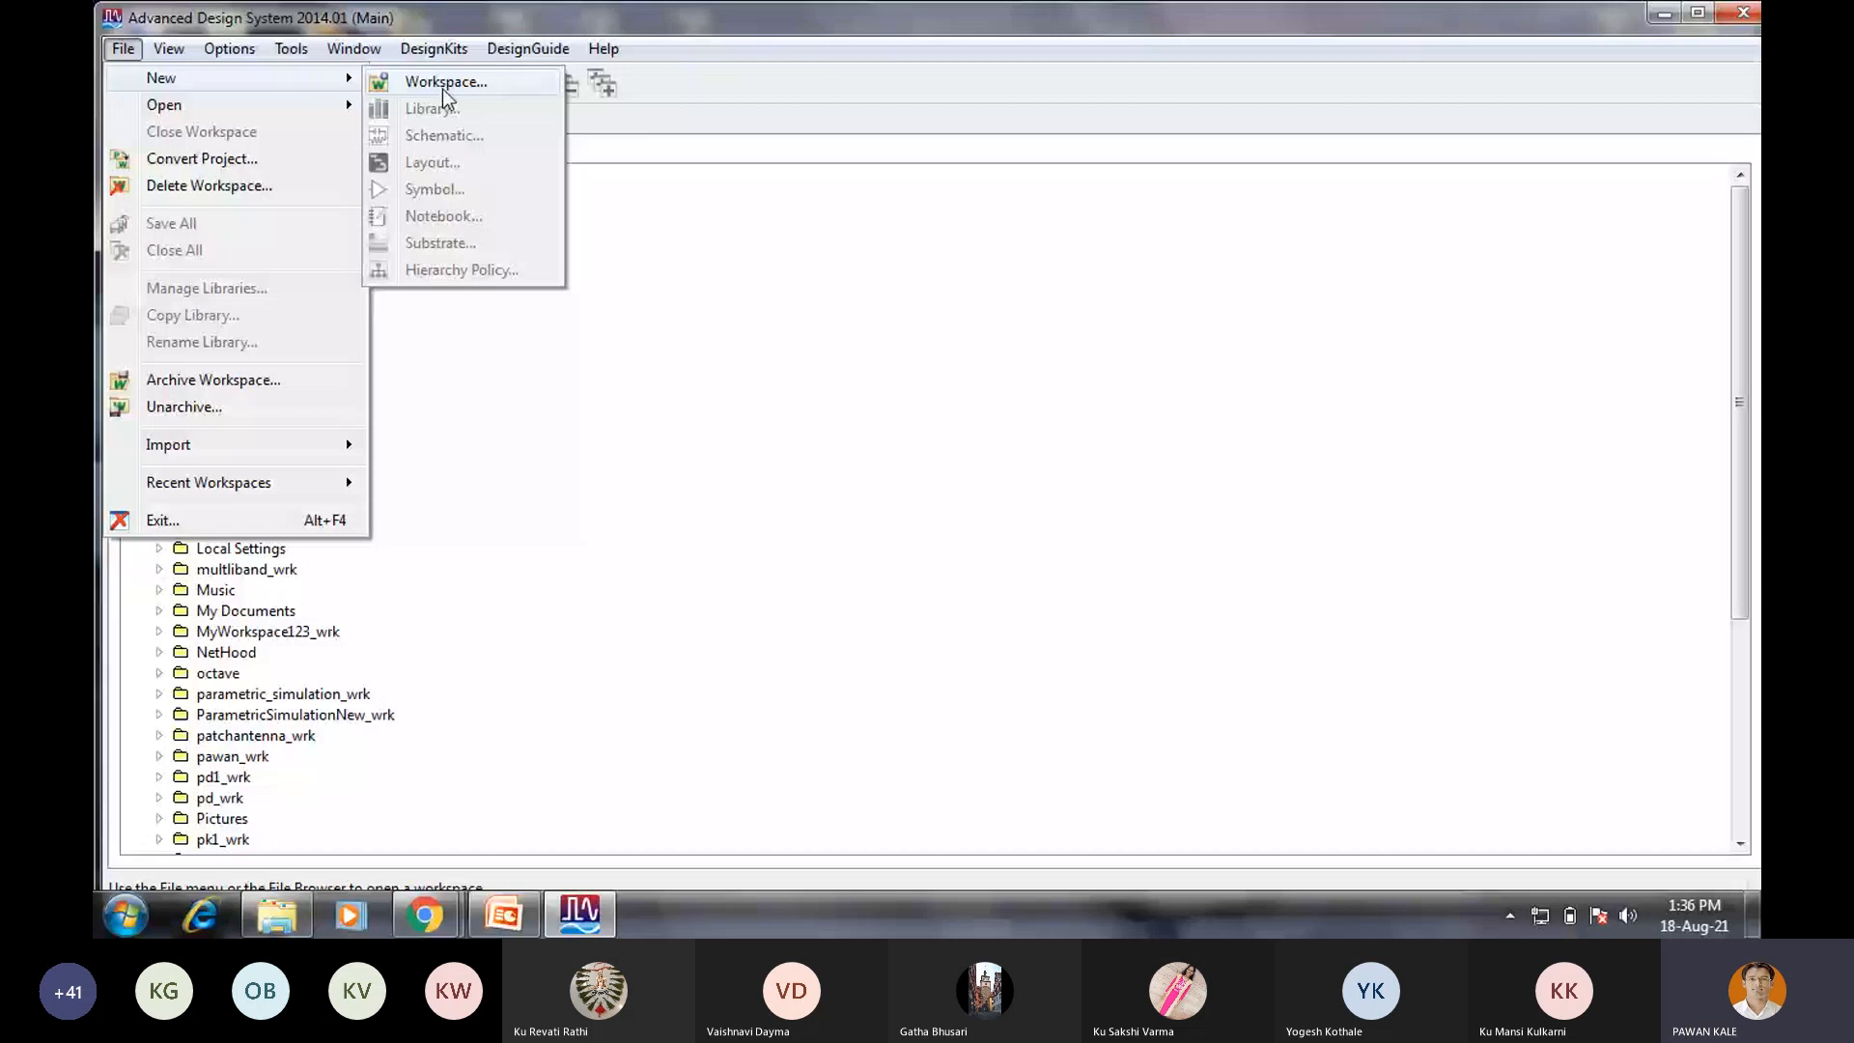
click(442, 85)
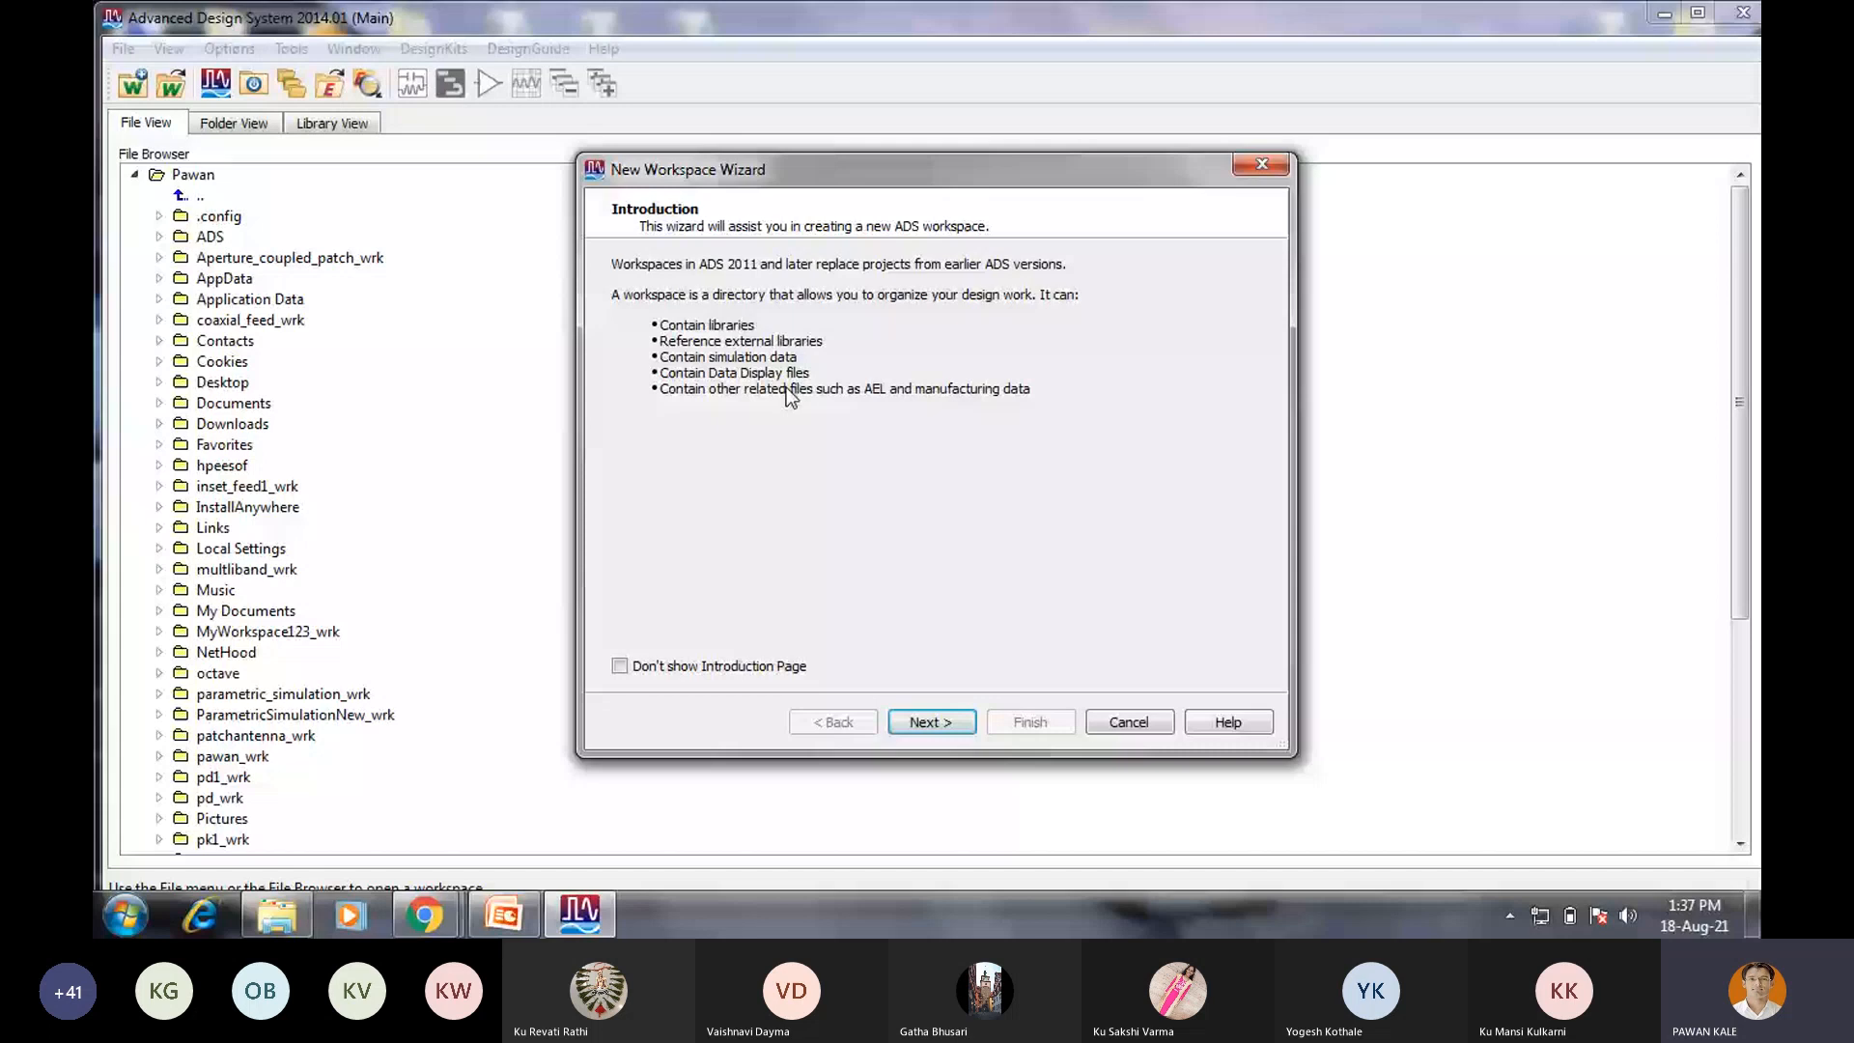
click(932, 722)
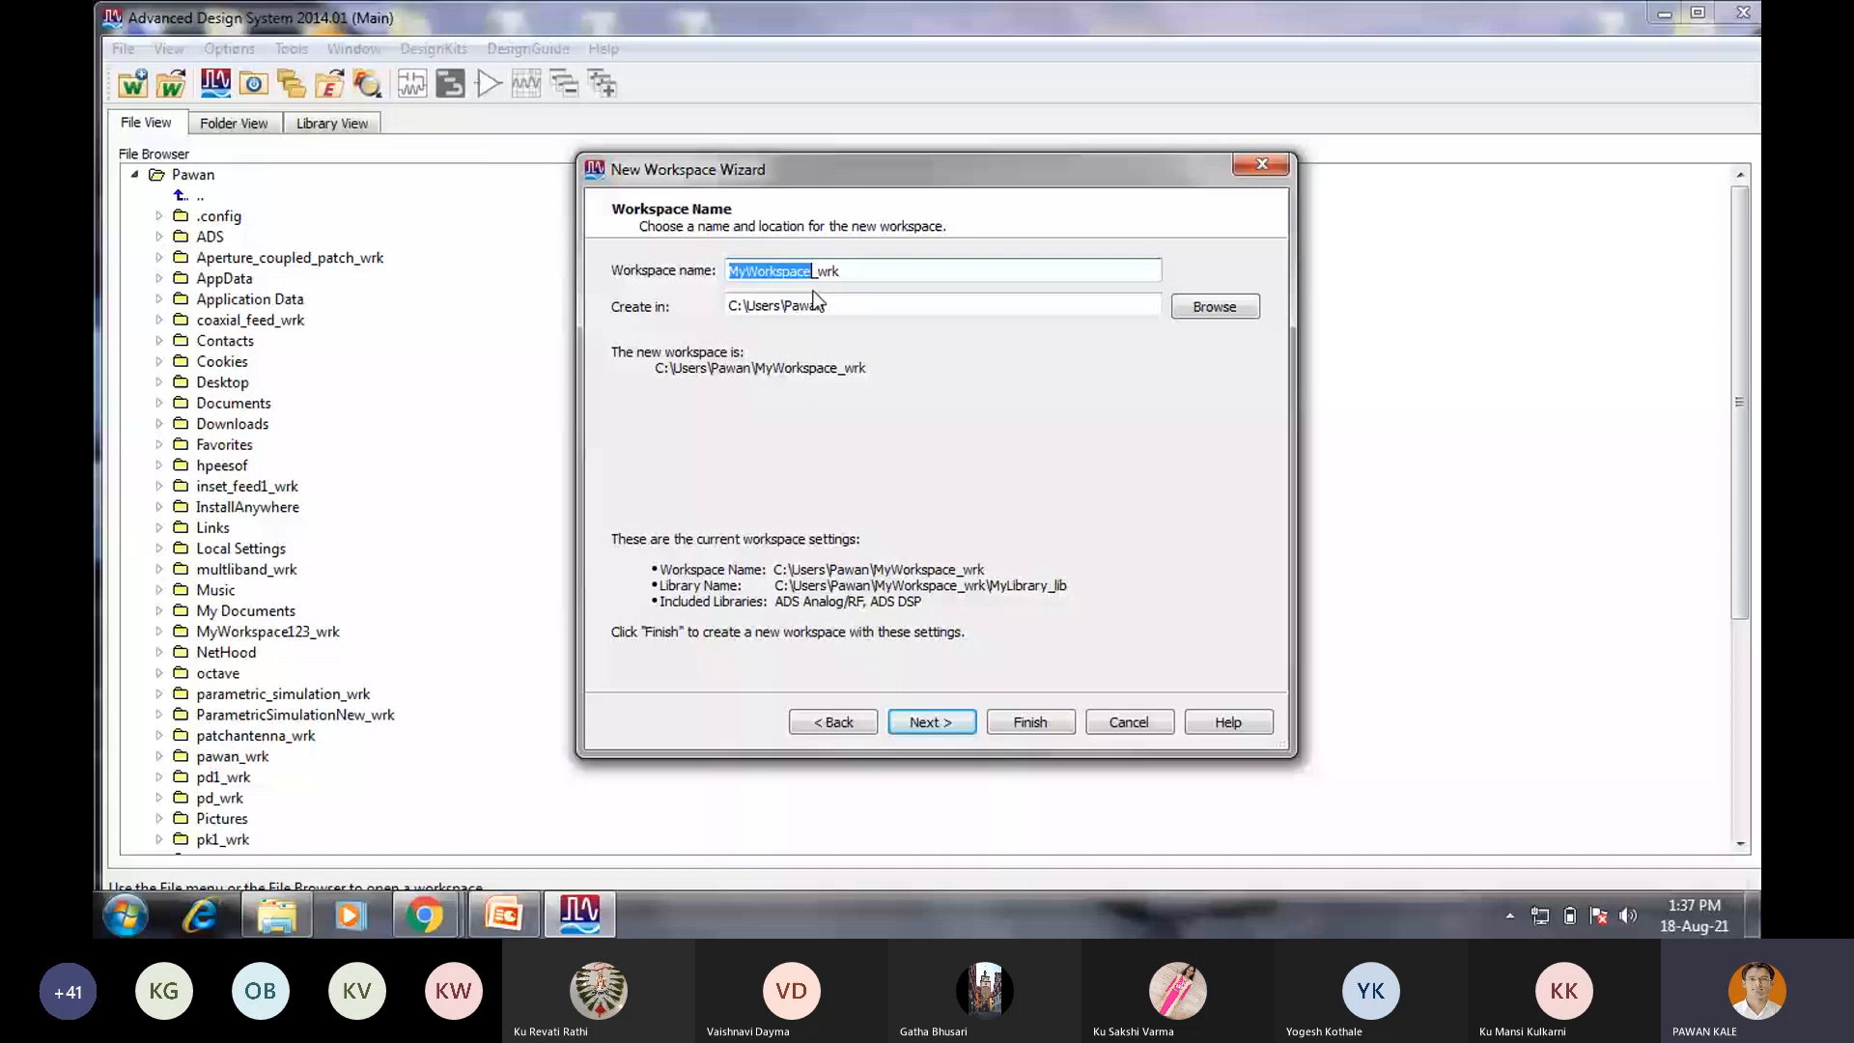
text(MP)
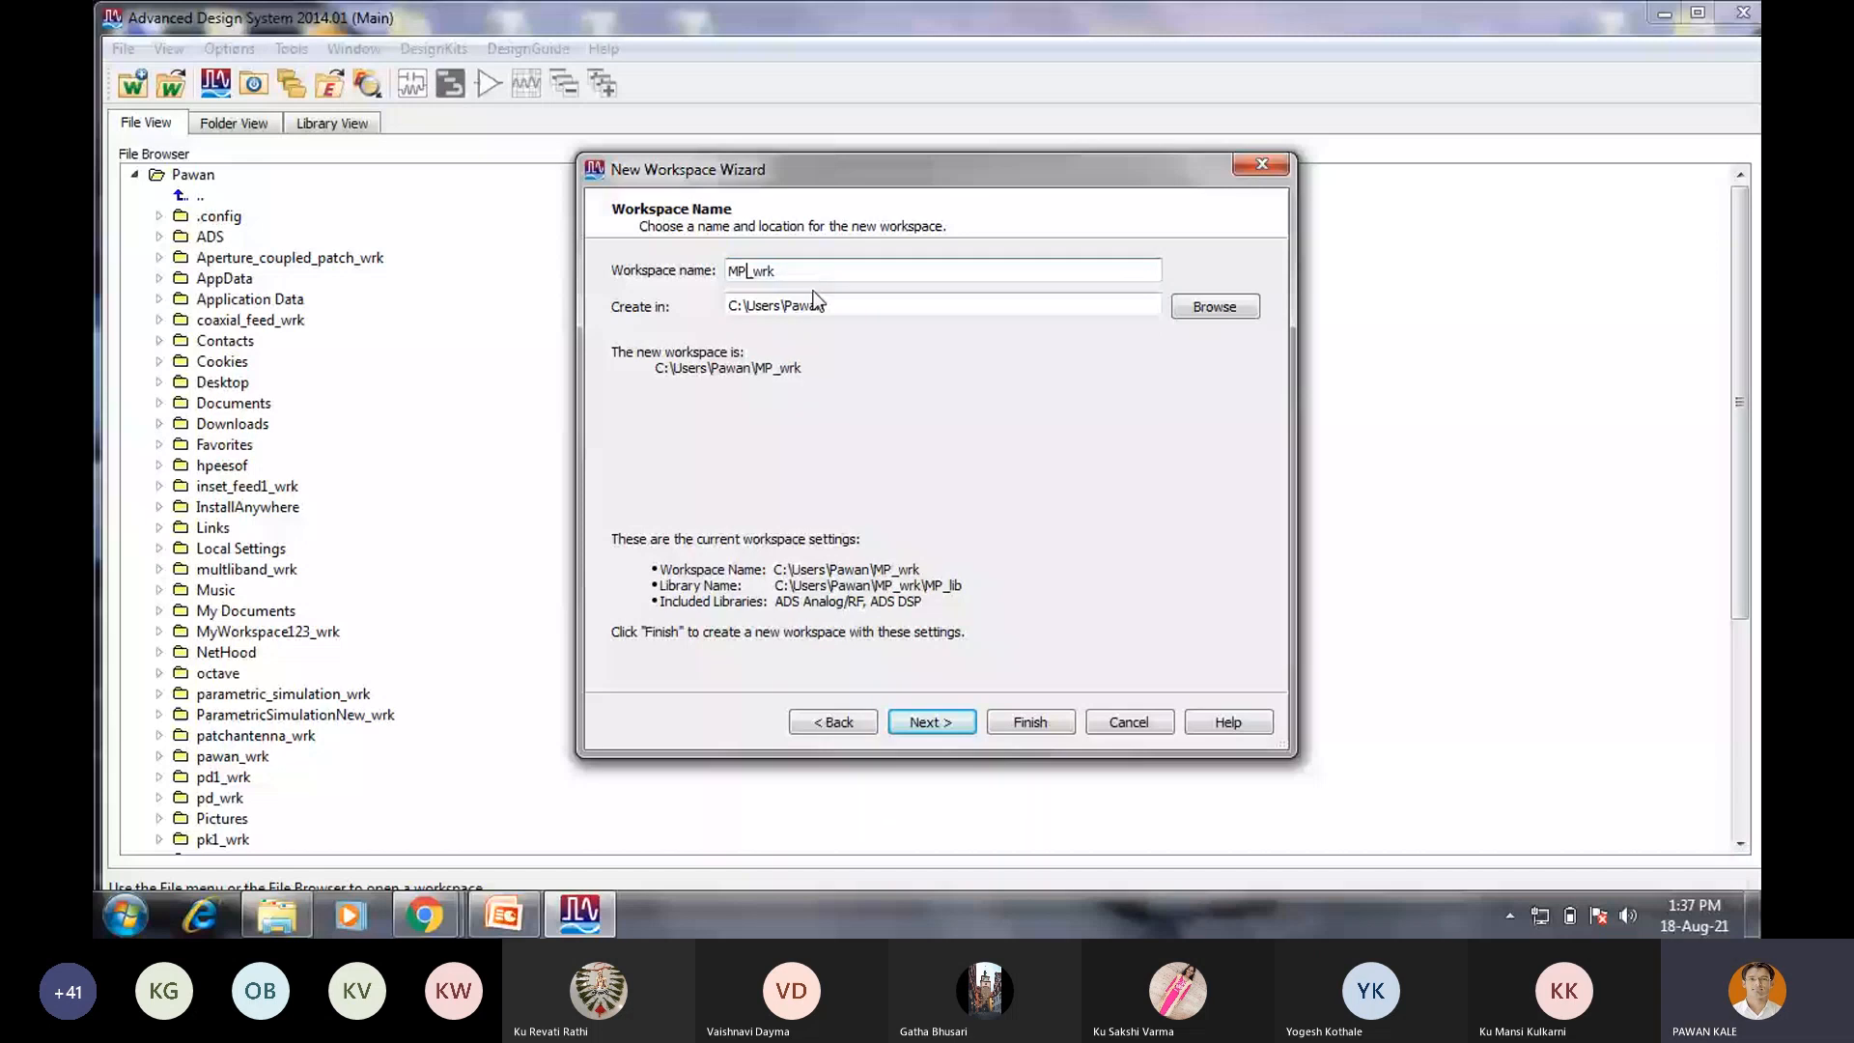
text(A)
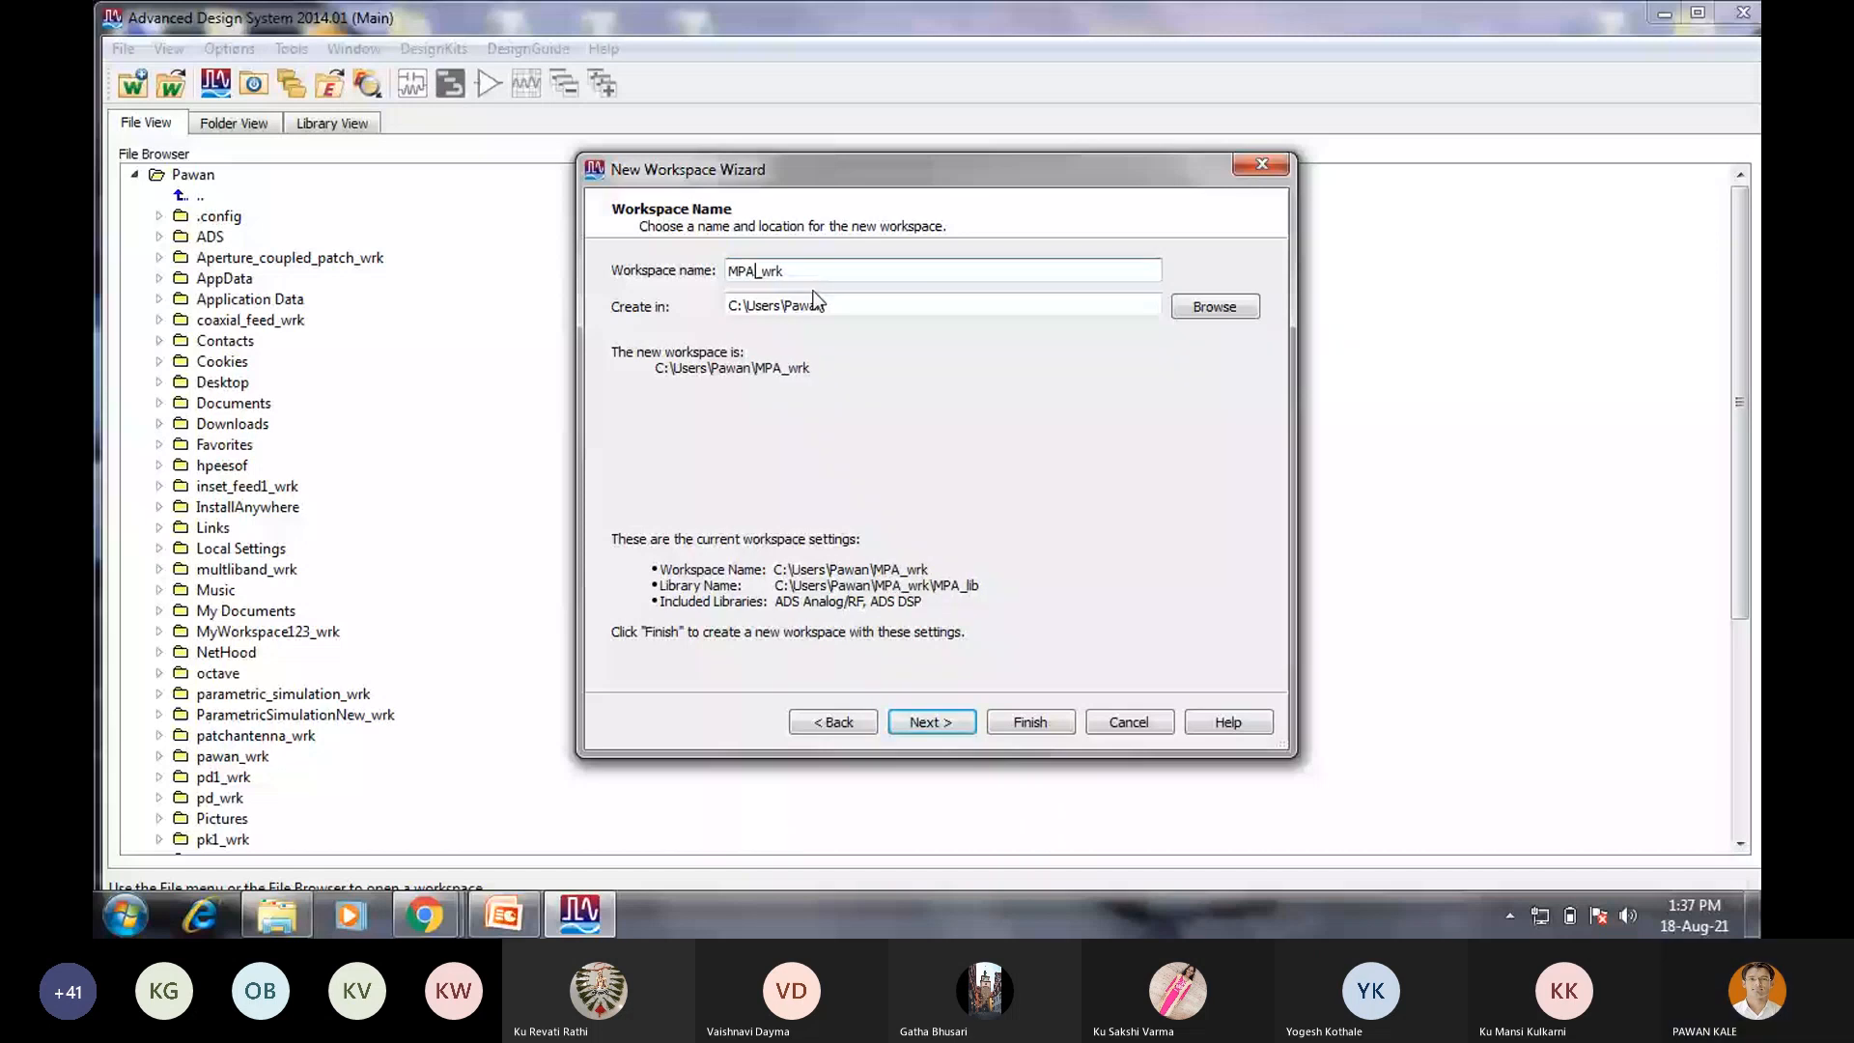
text(design1)
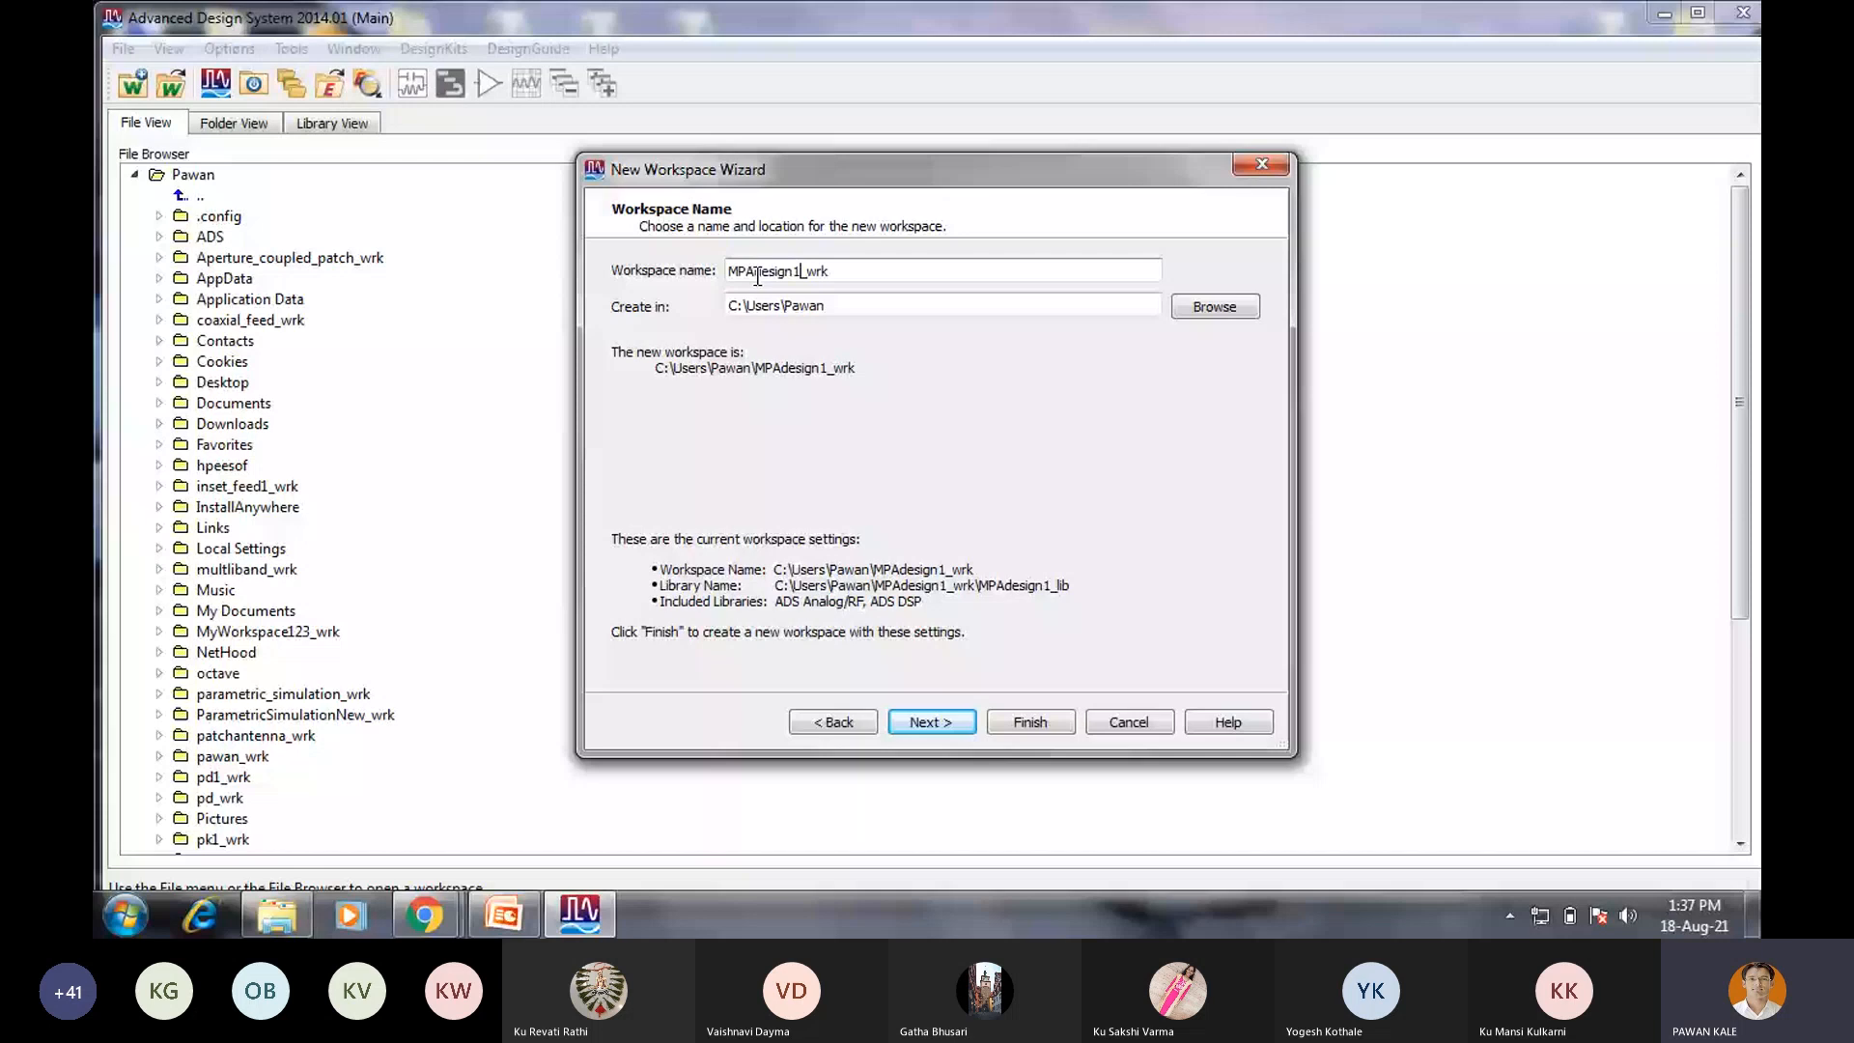
drag(800, 272, 652, 384)
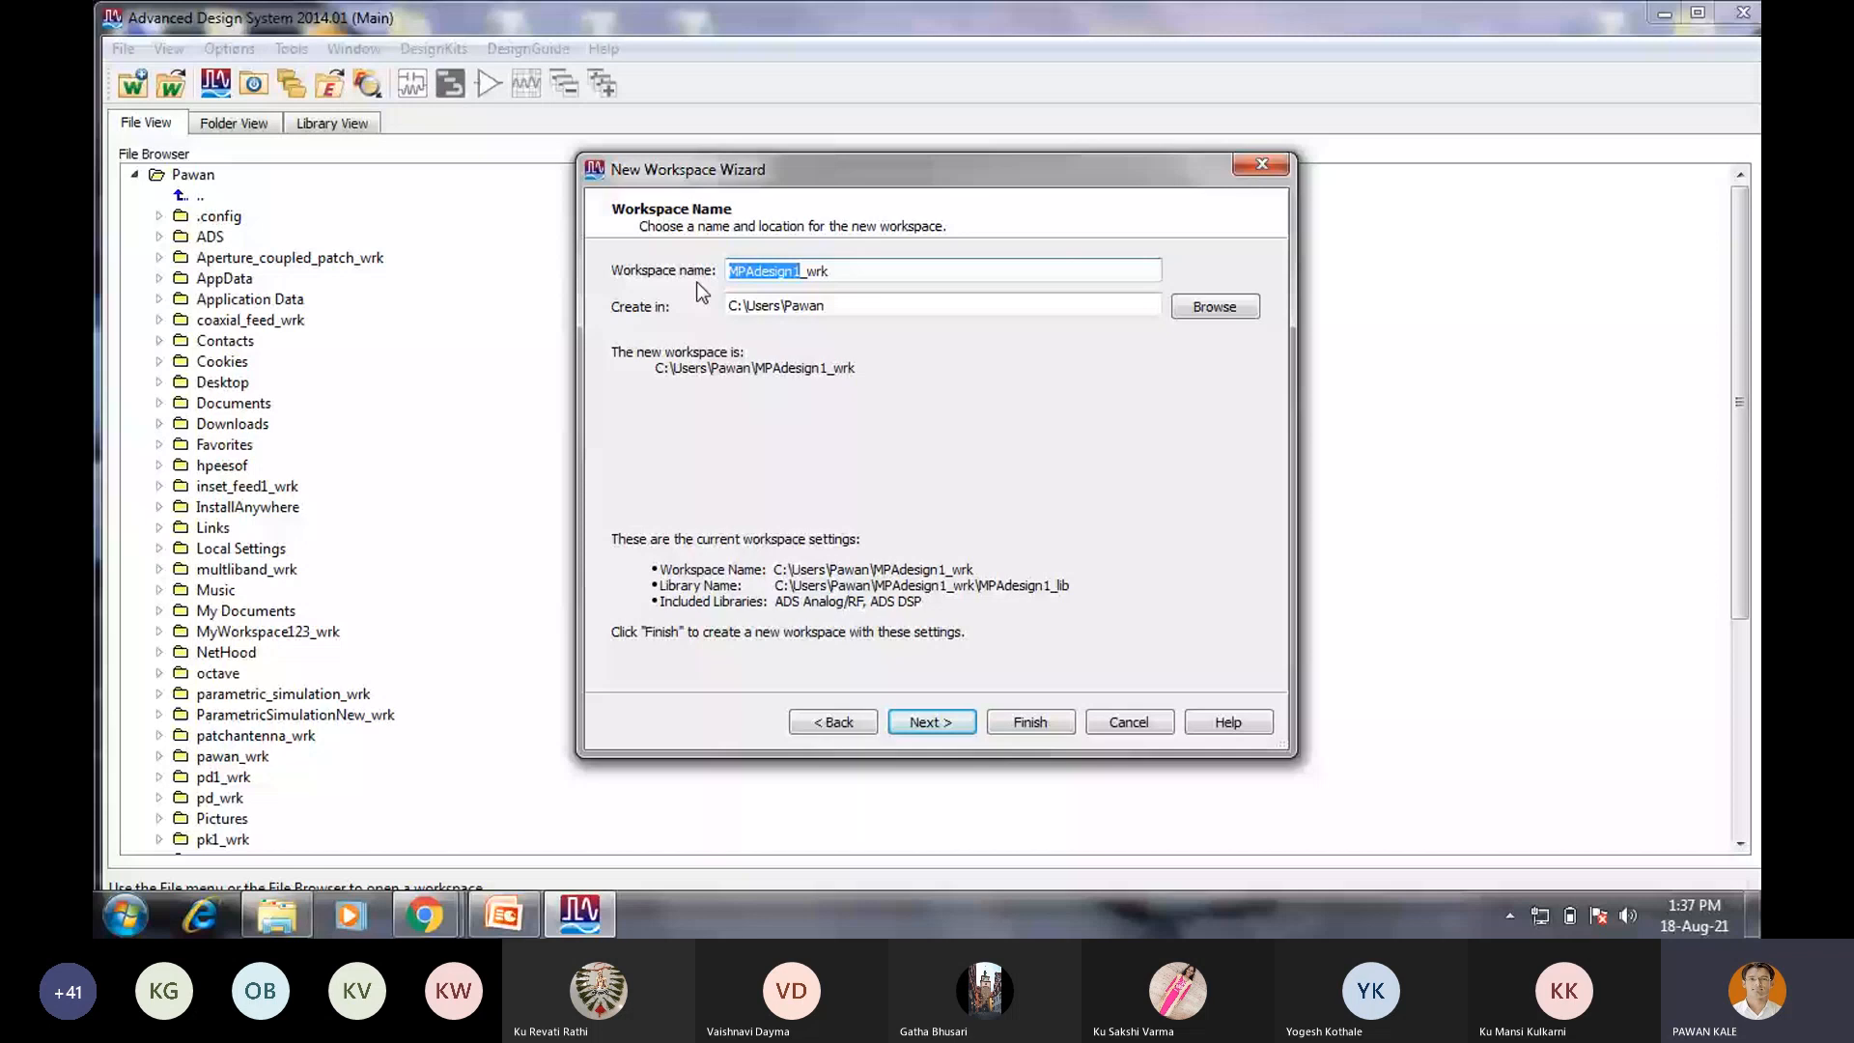
key(Return)
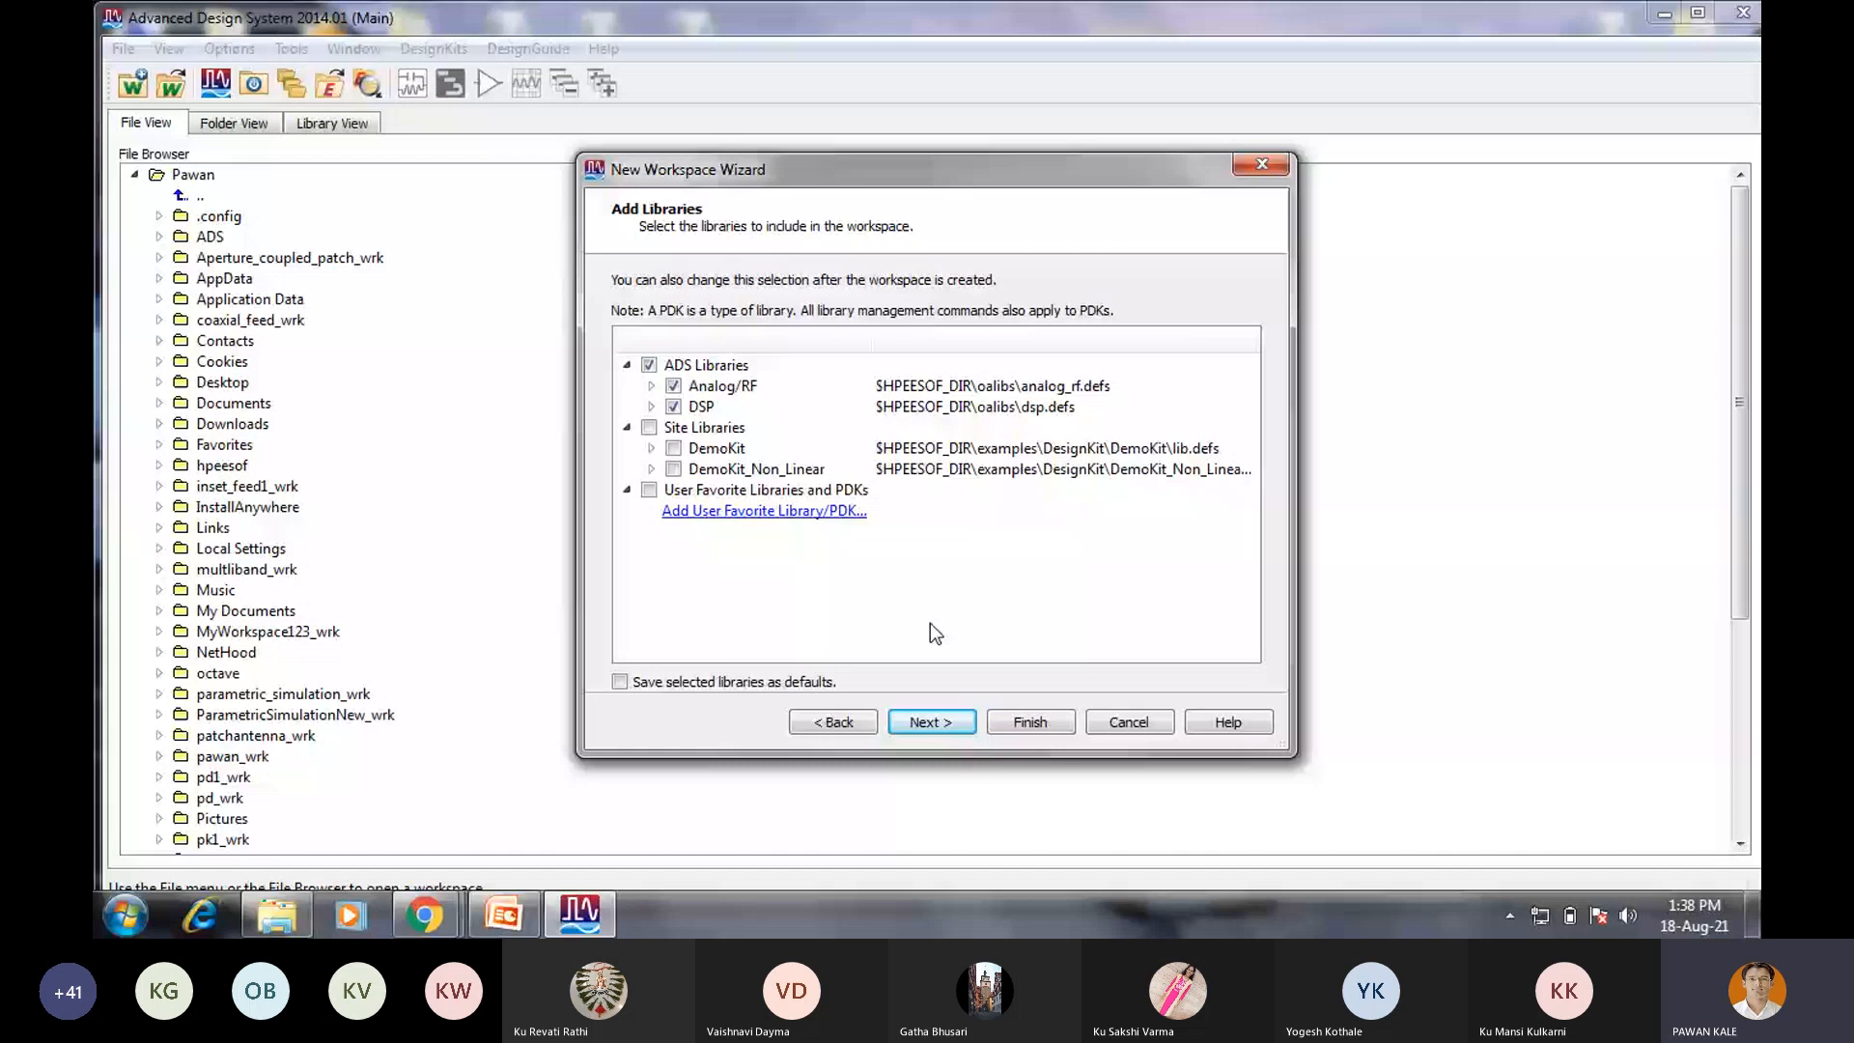
Keep the default libraries and library name, choose Standard ADS Layers with 0.0001 millimeter layout resolution, and create the workspace.
key(Return)
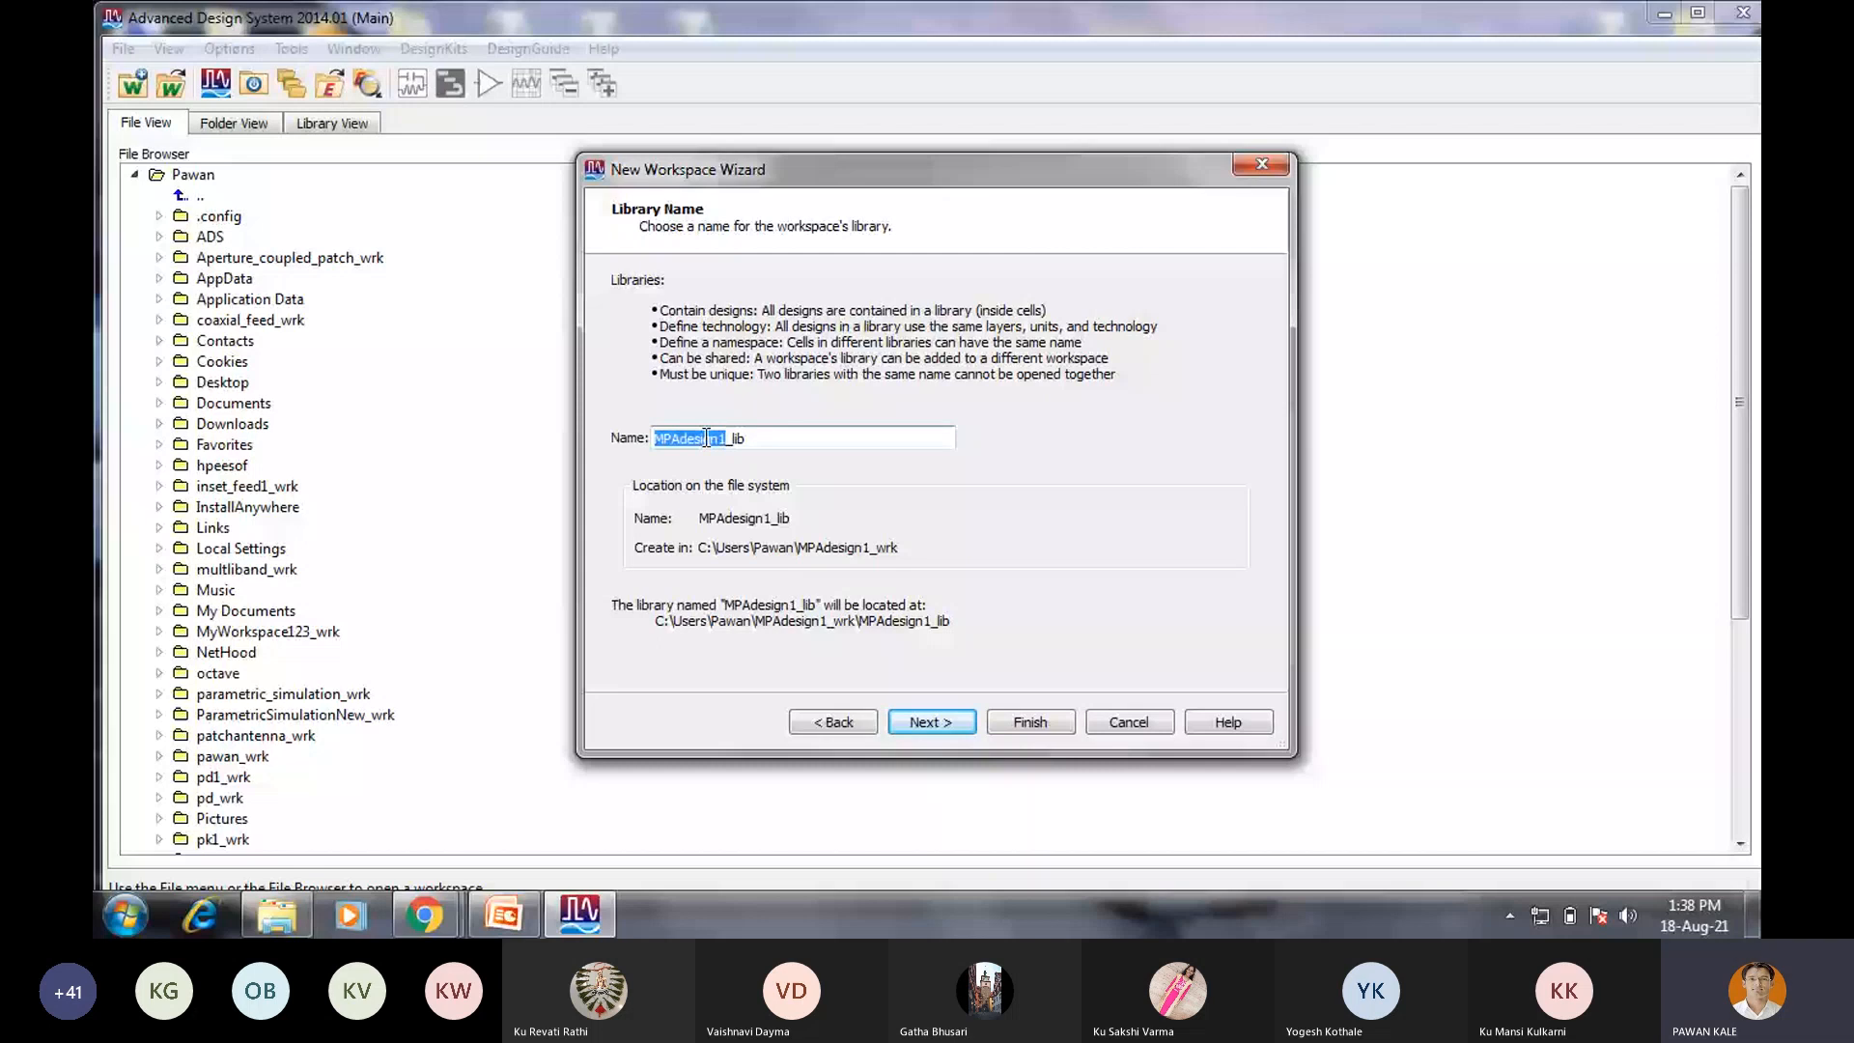
click(931, 722)
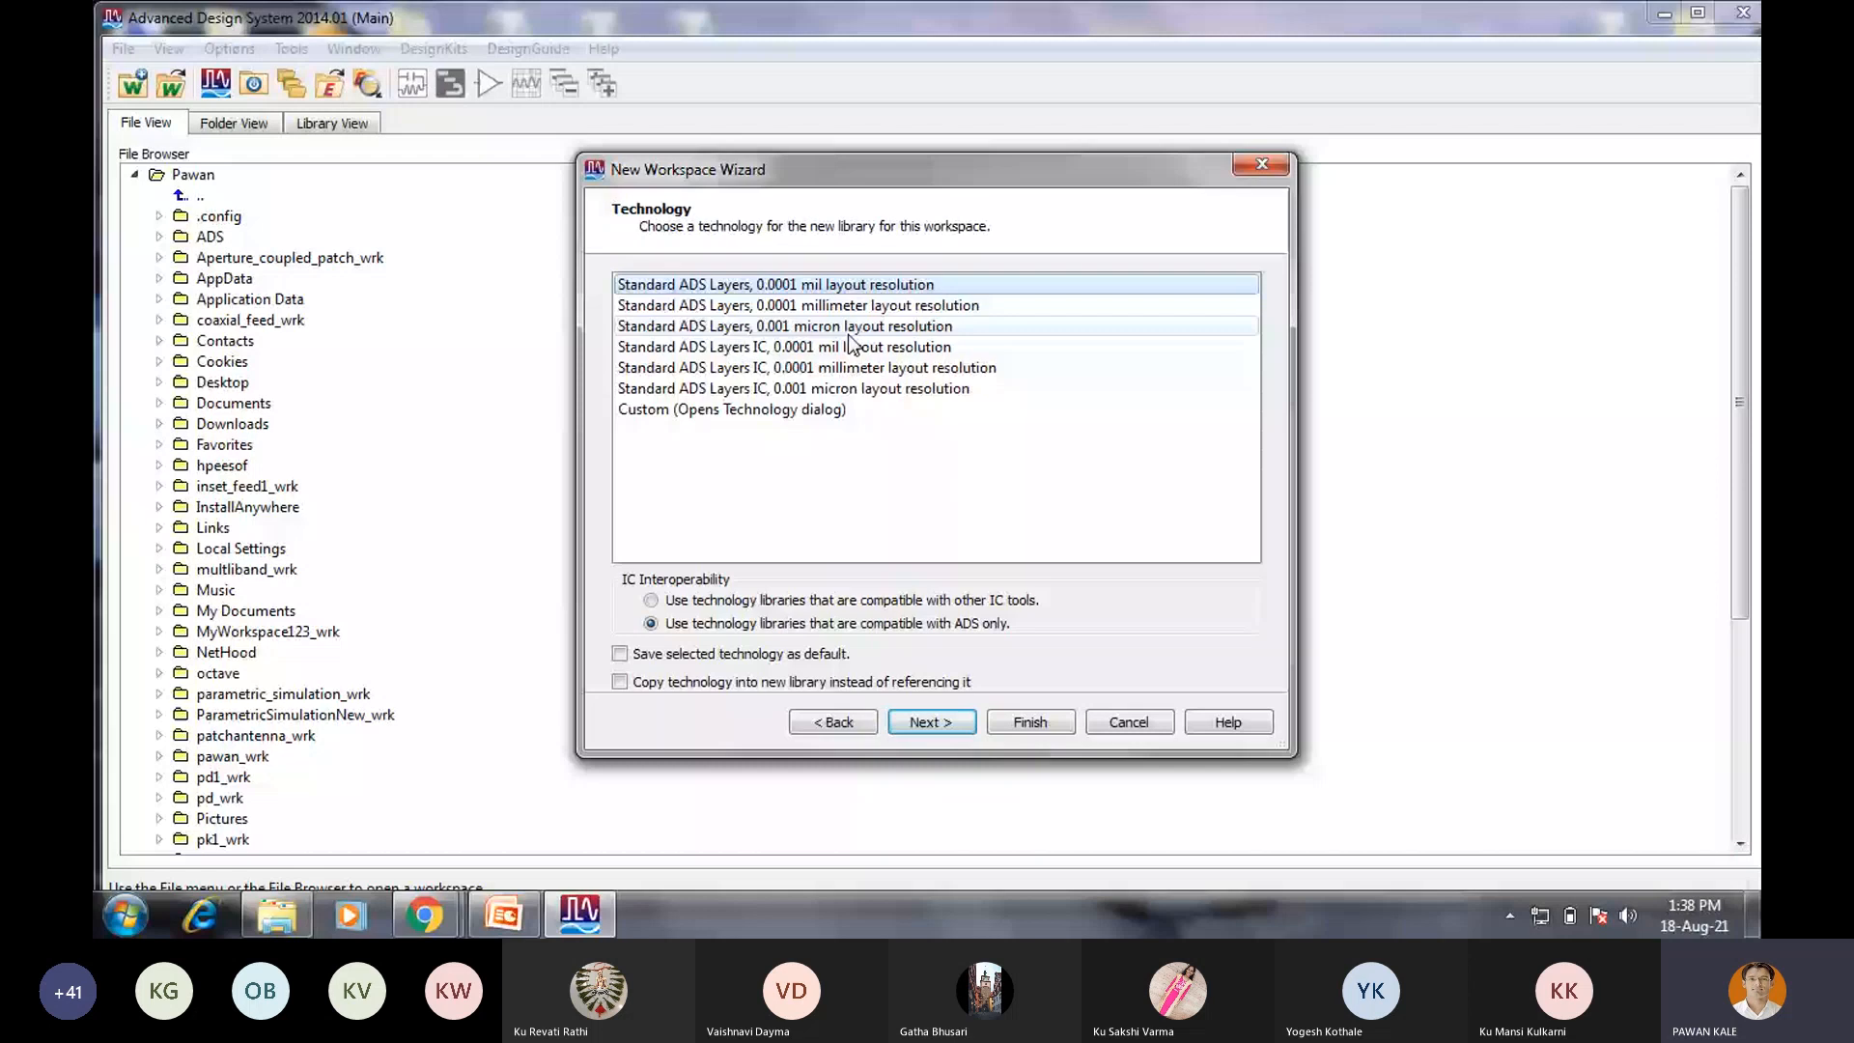
click(890, 307)
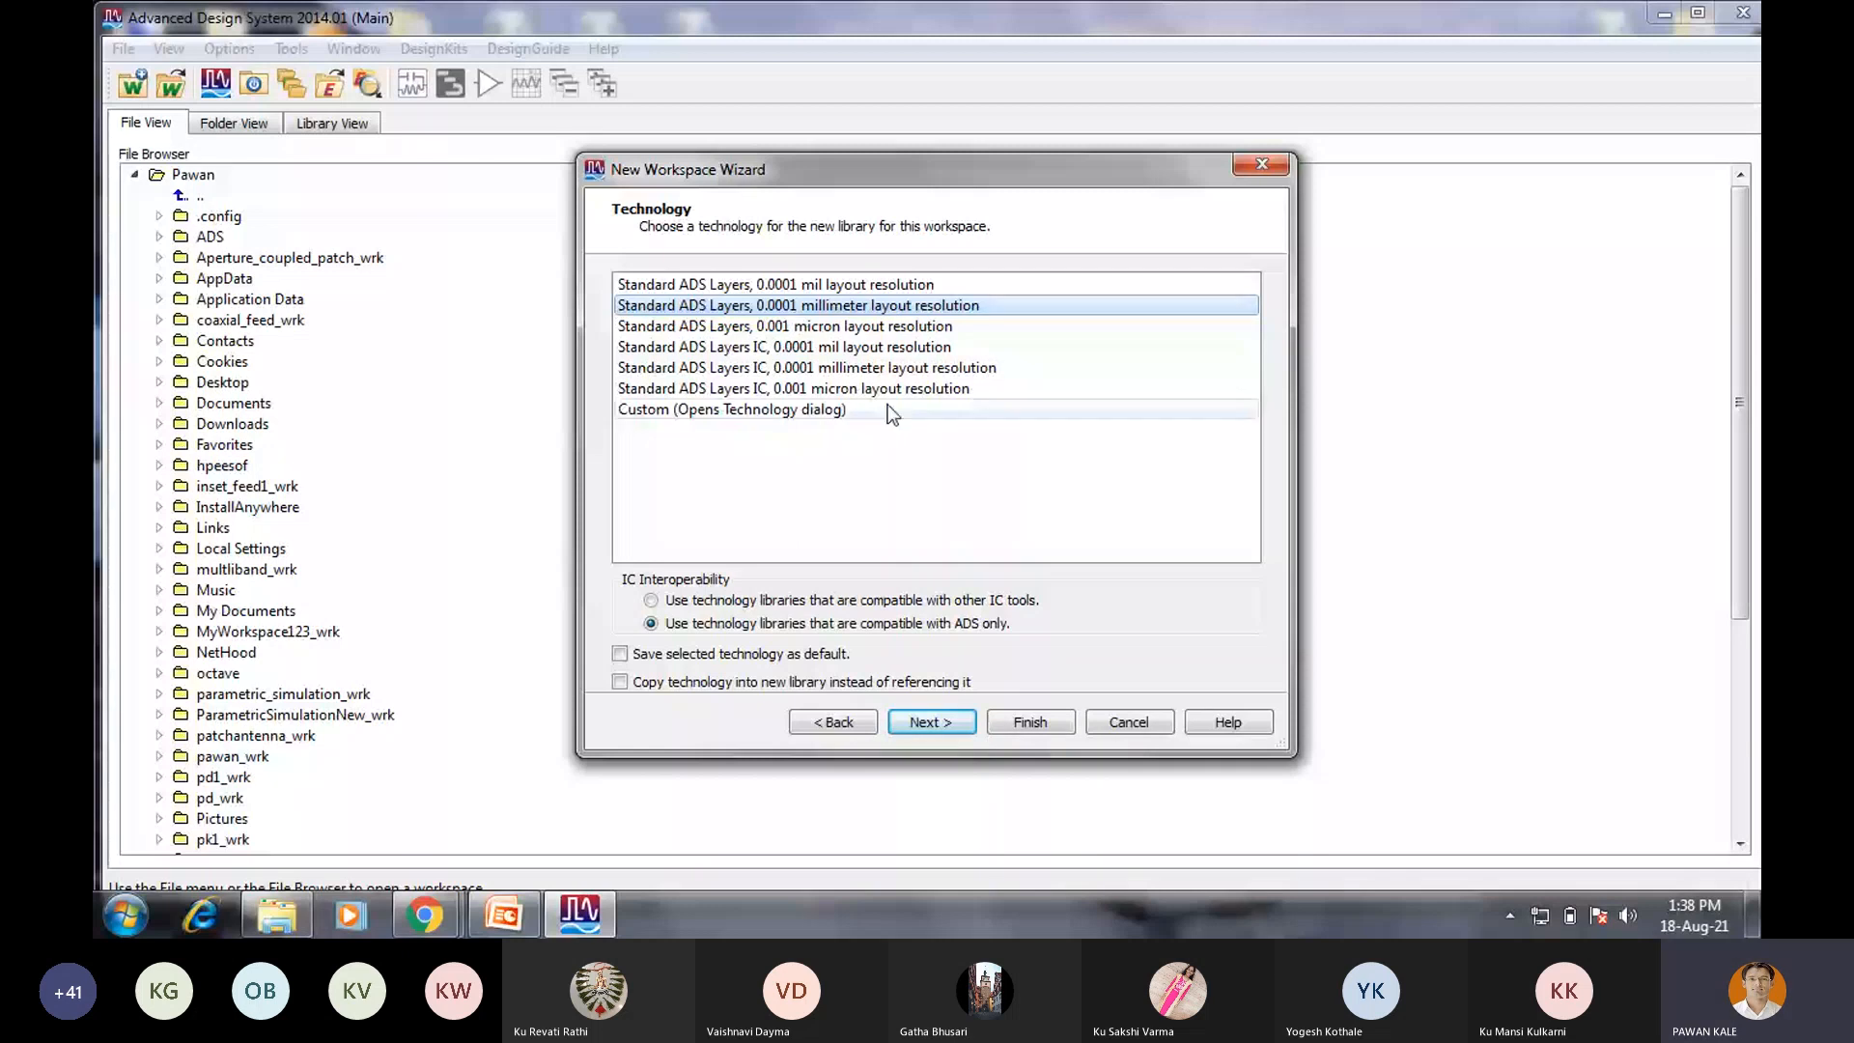
click(912, 723)
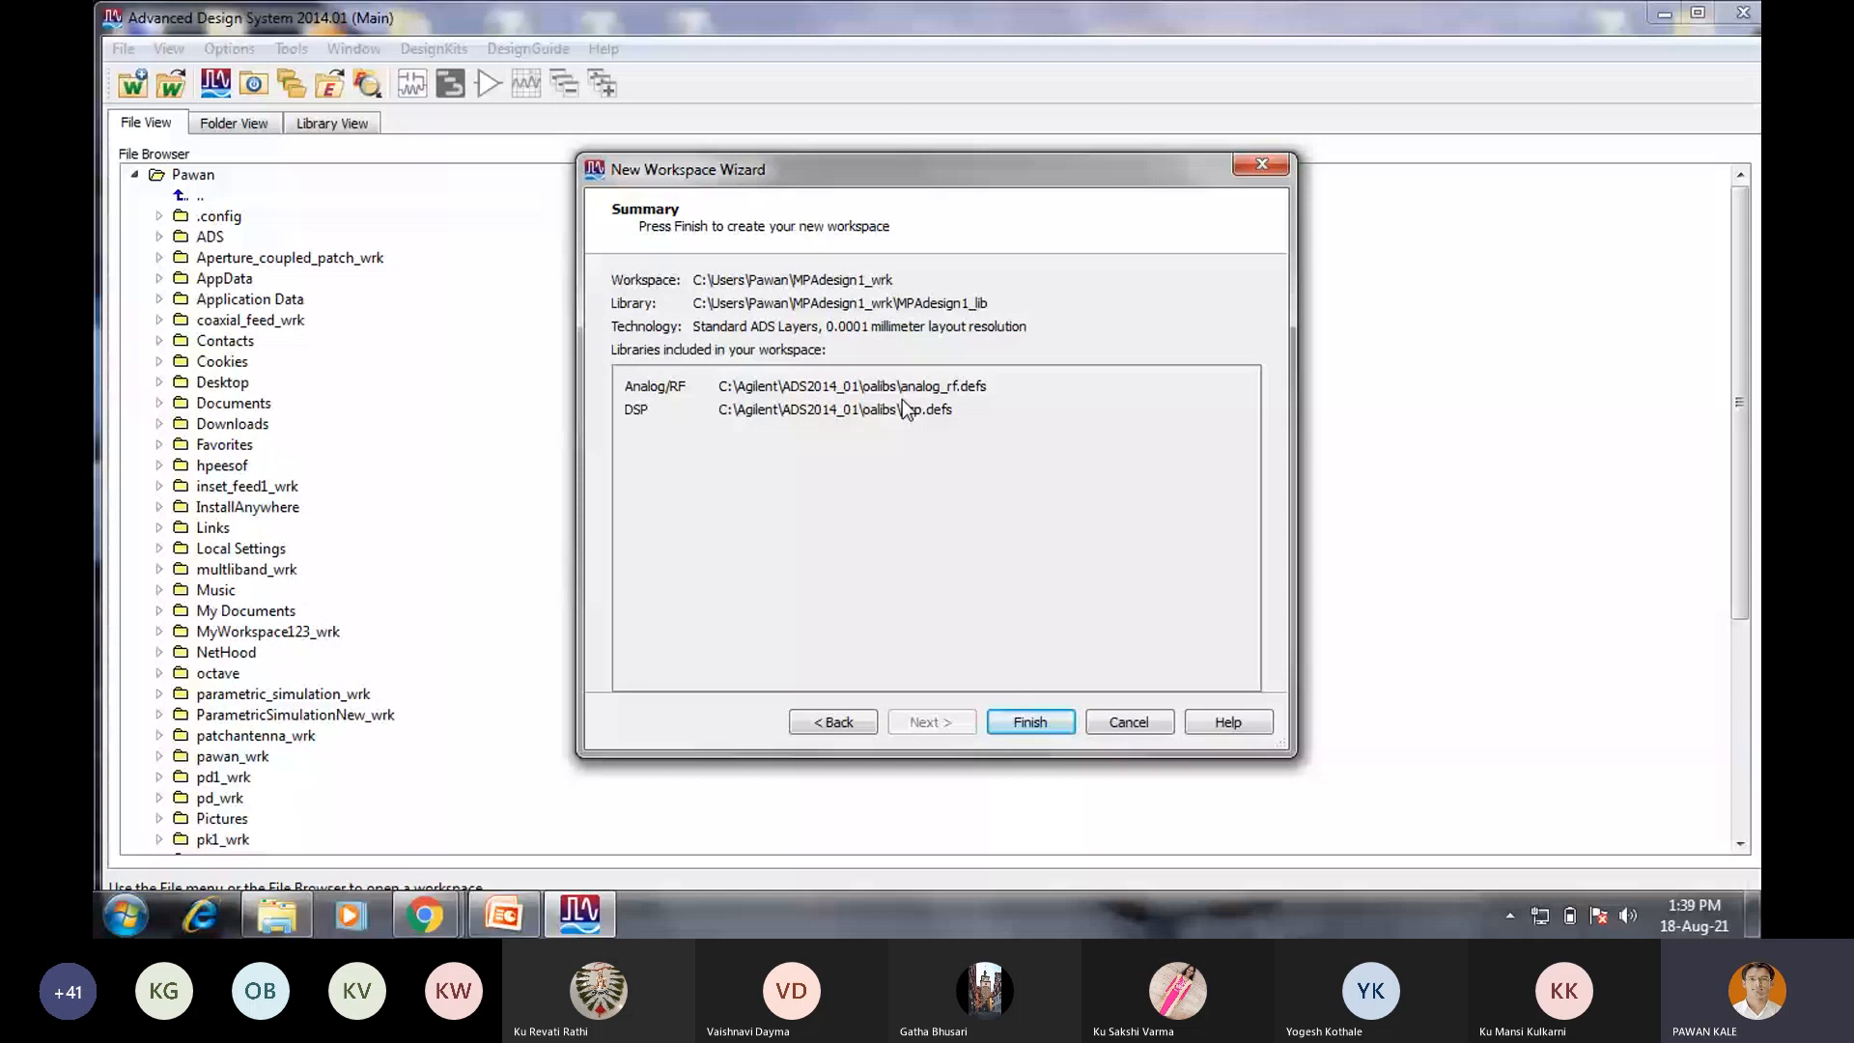
click(1022, 726)
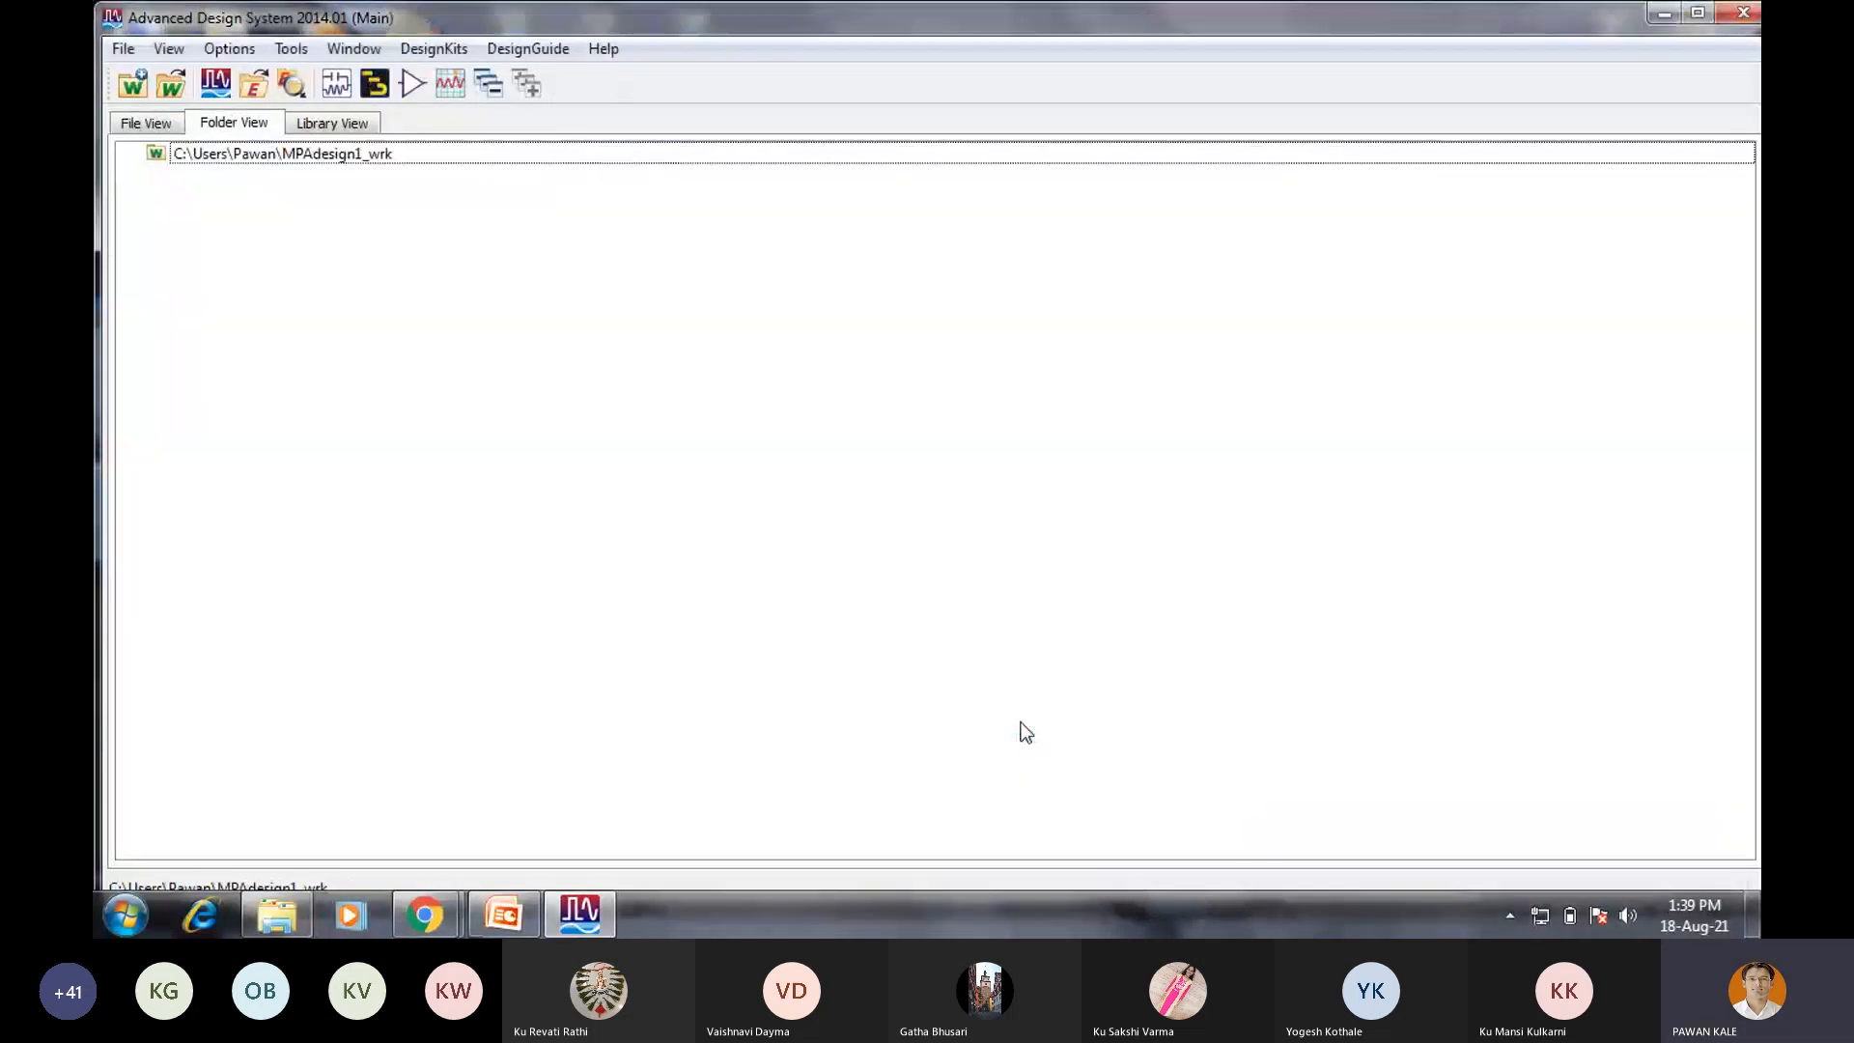
Check the workspace's library view, and create a schematic cell_1 in MPAdesign1_lib with the Schematic Wizard disabled.
click(334, 125)
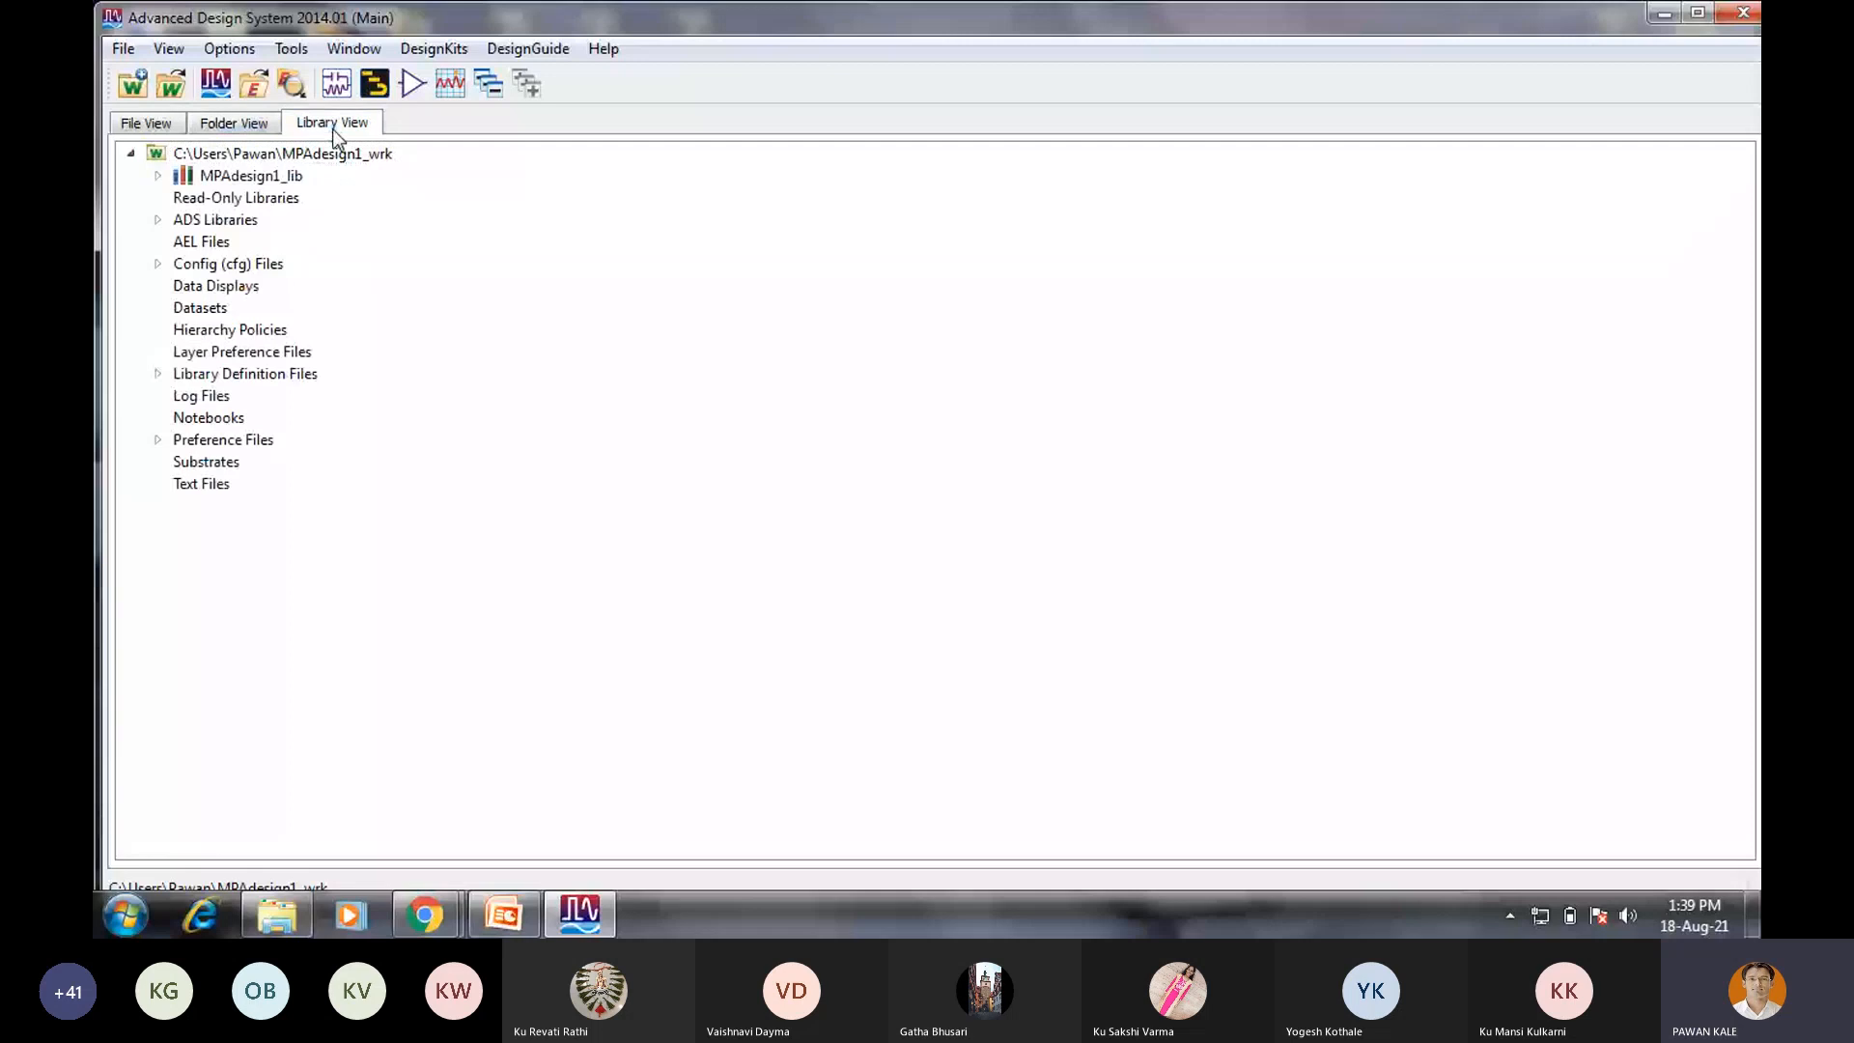
click(234, 123)
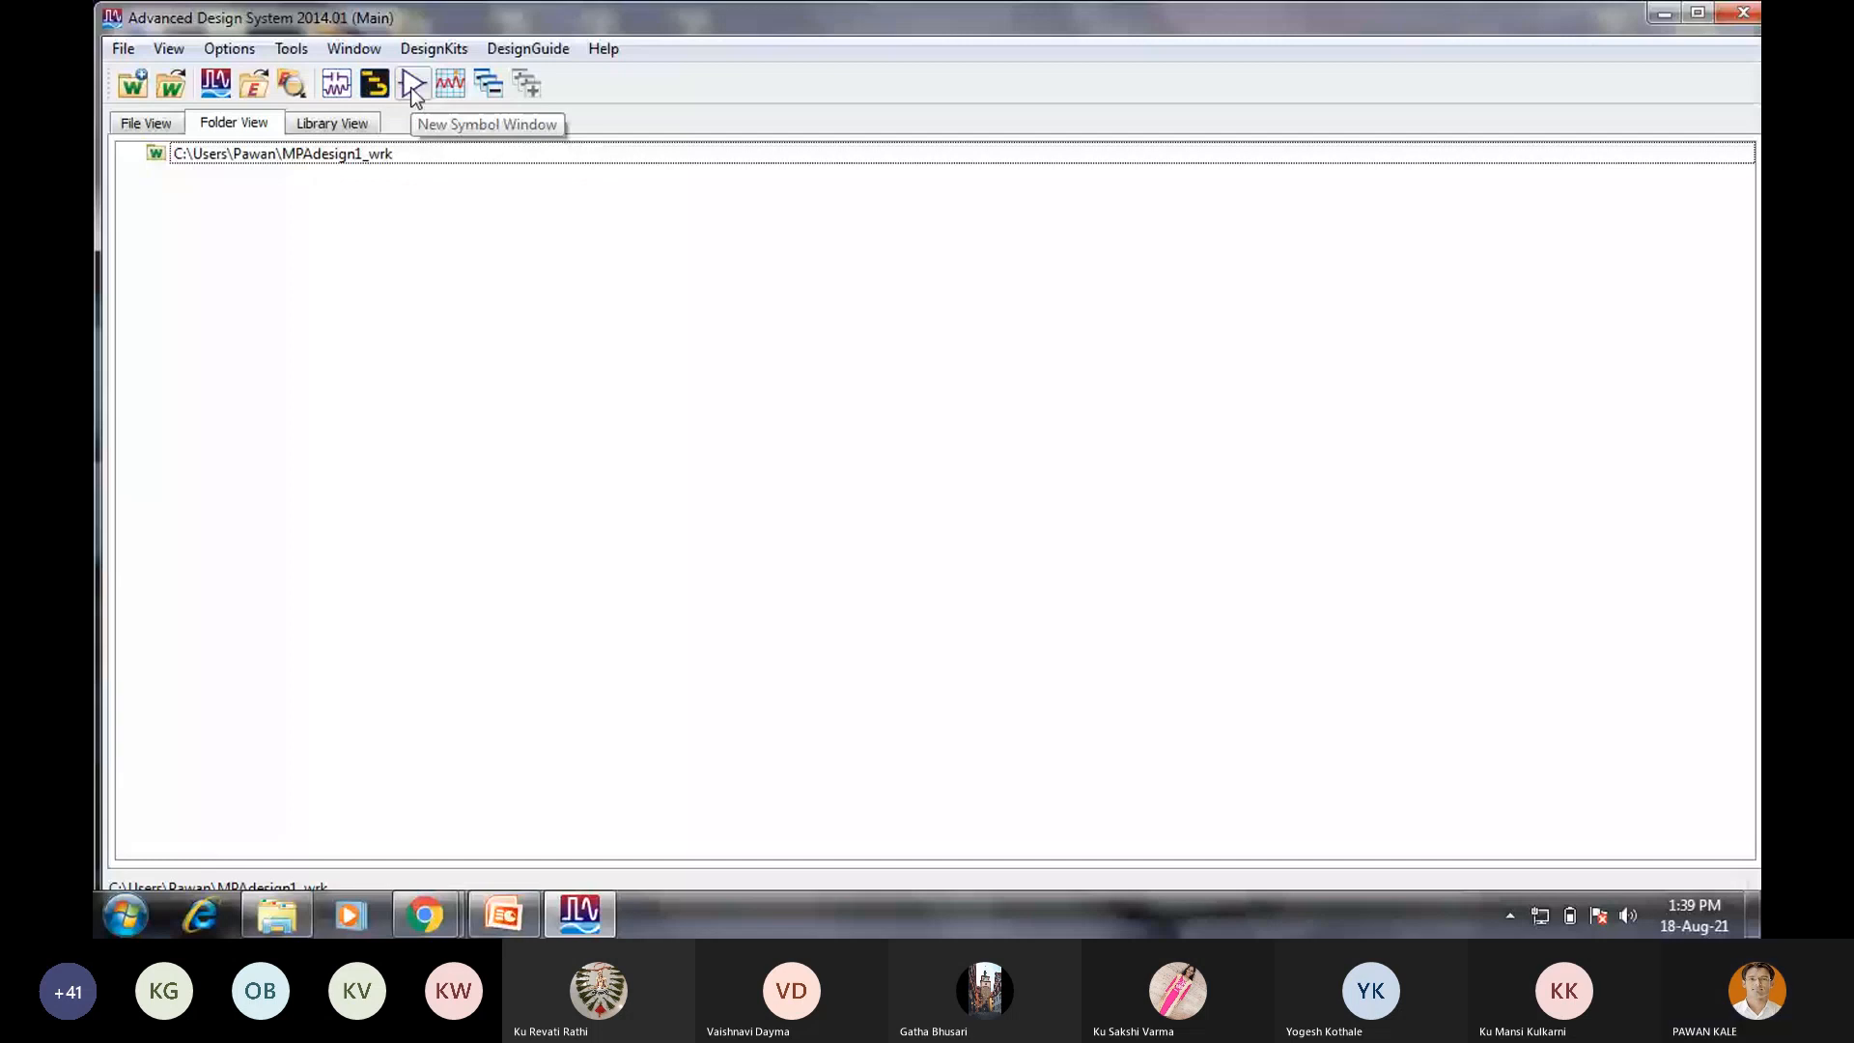
click(344, 84)
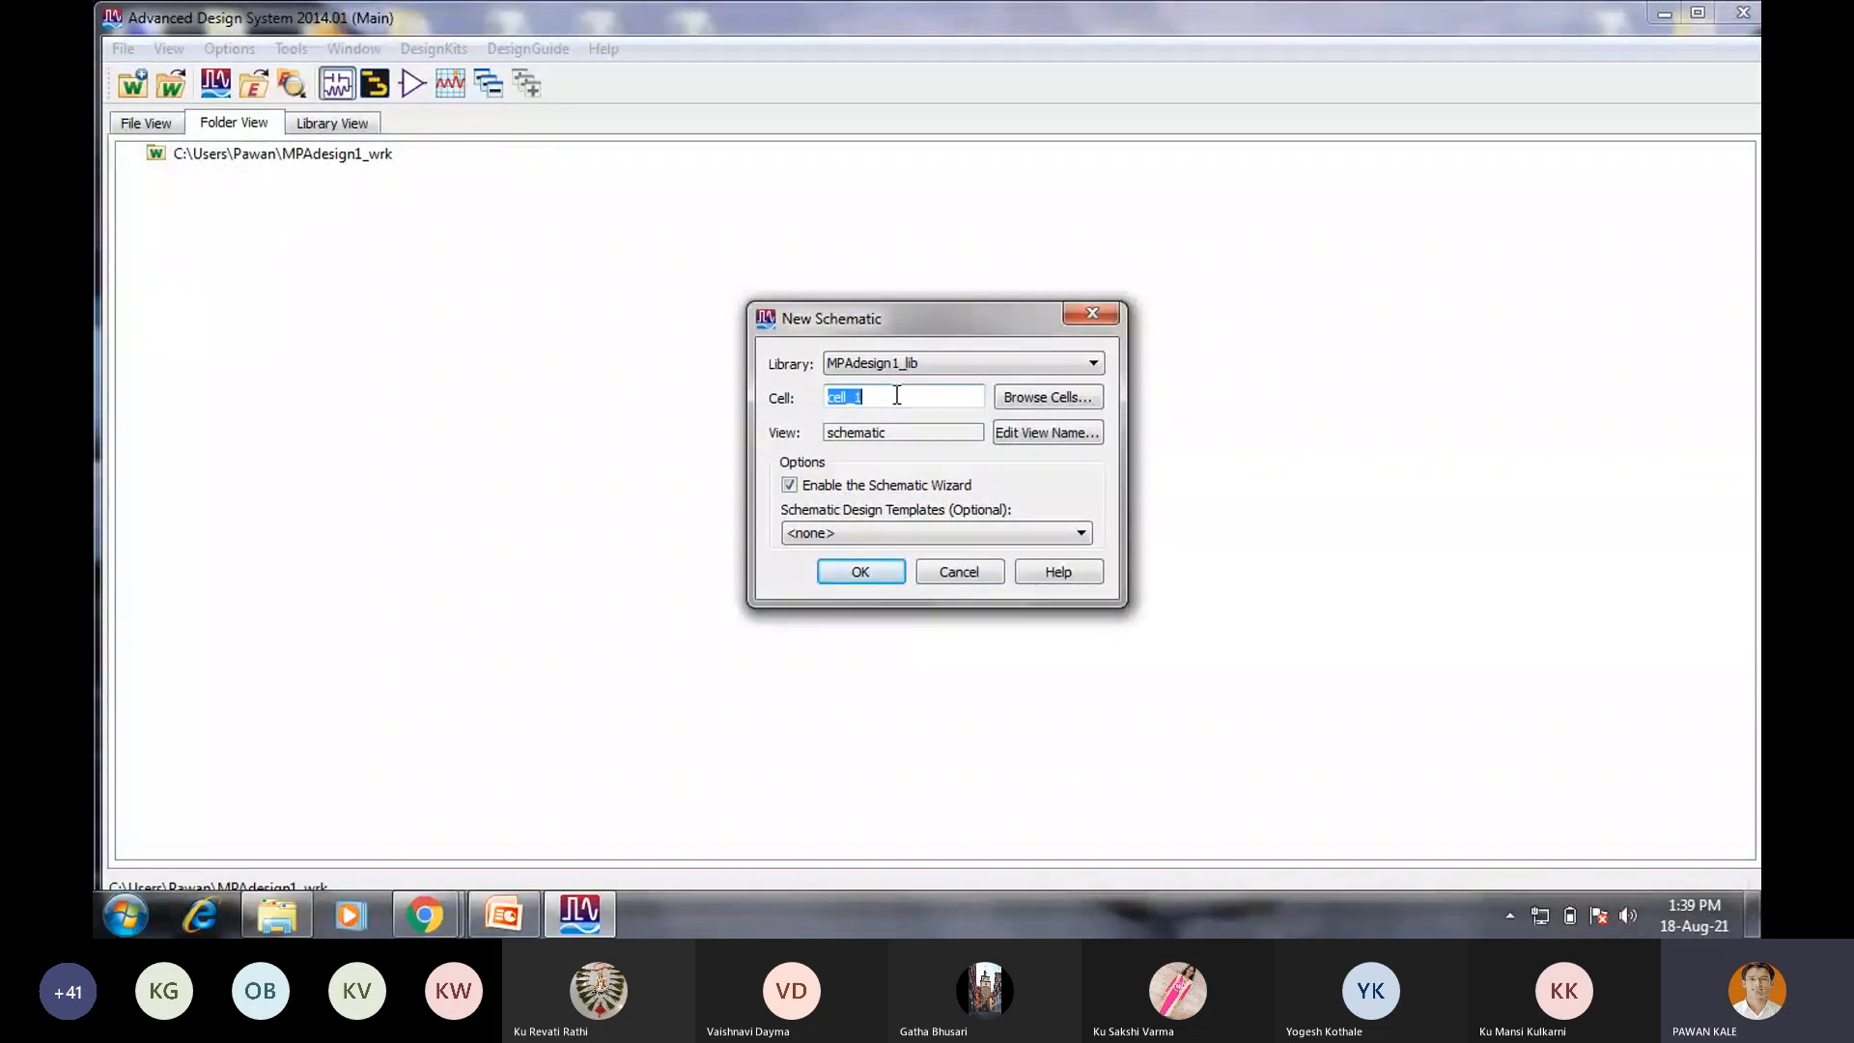
click(789, 485)
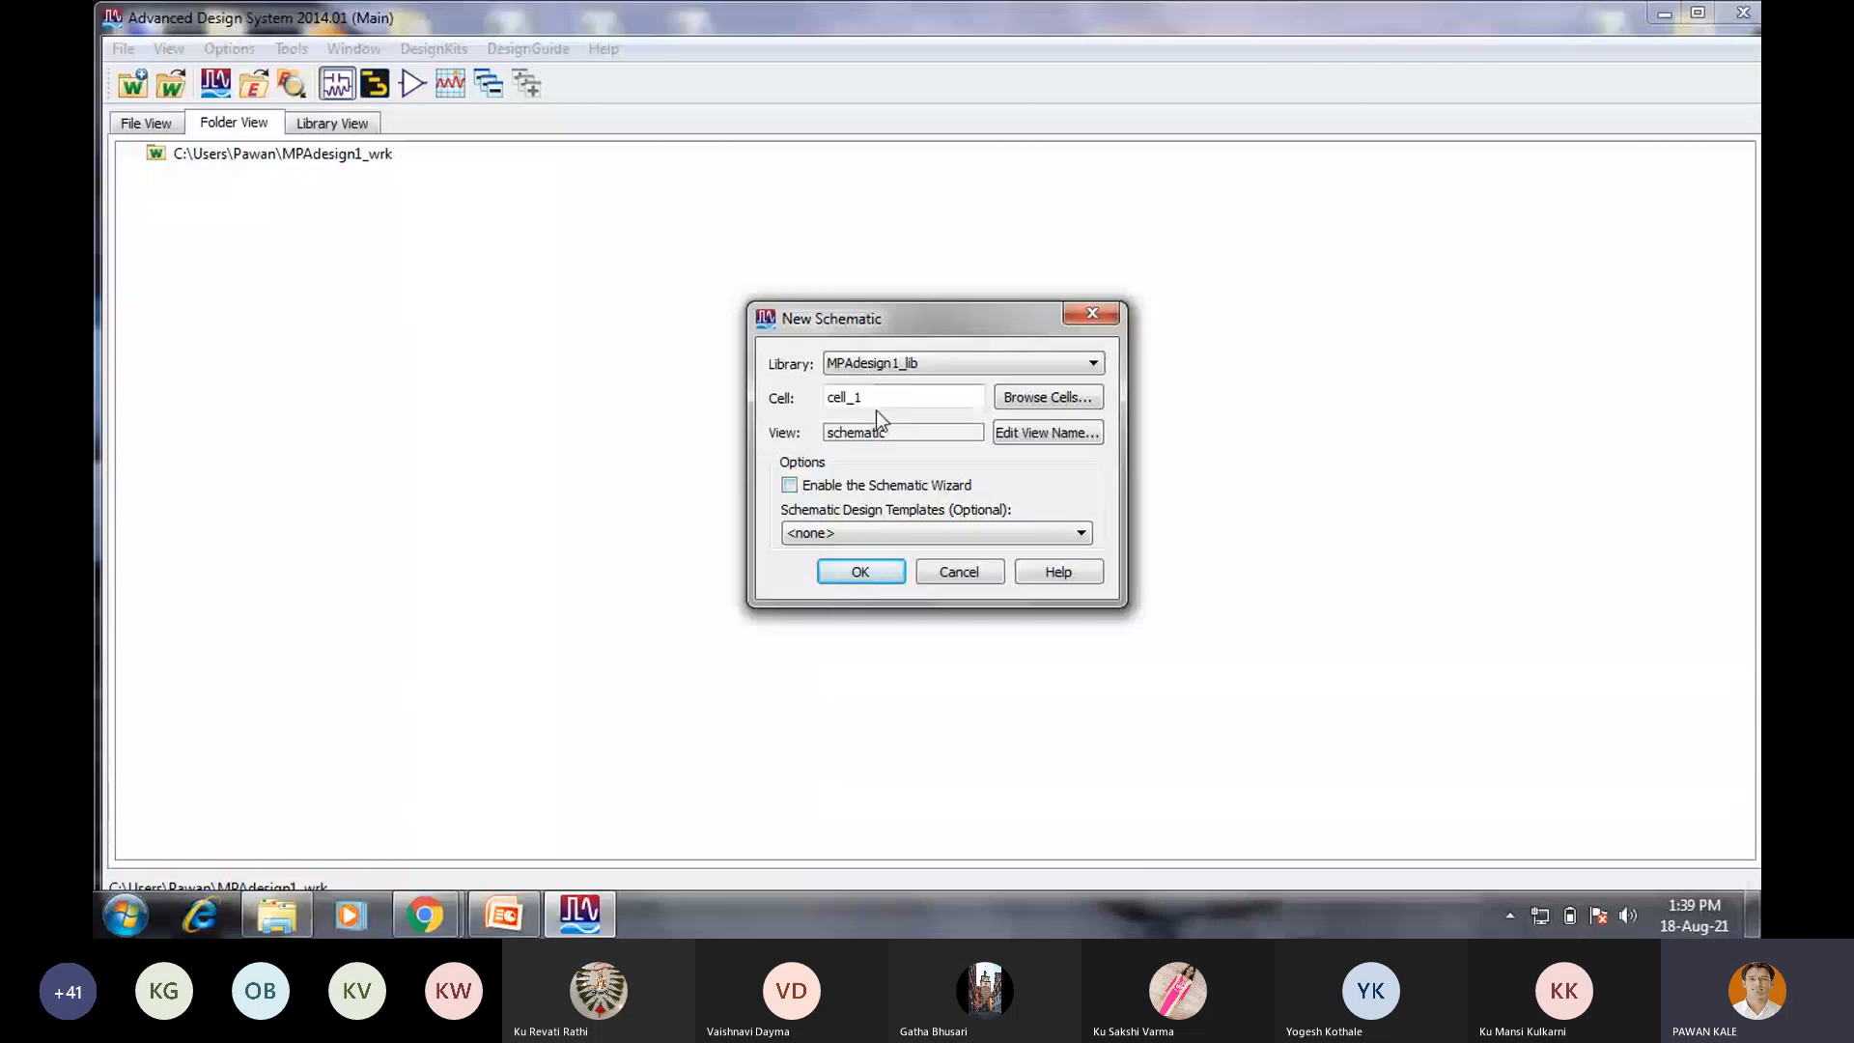
click(884, 575)
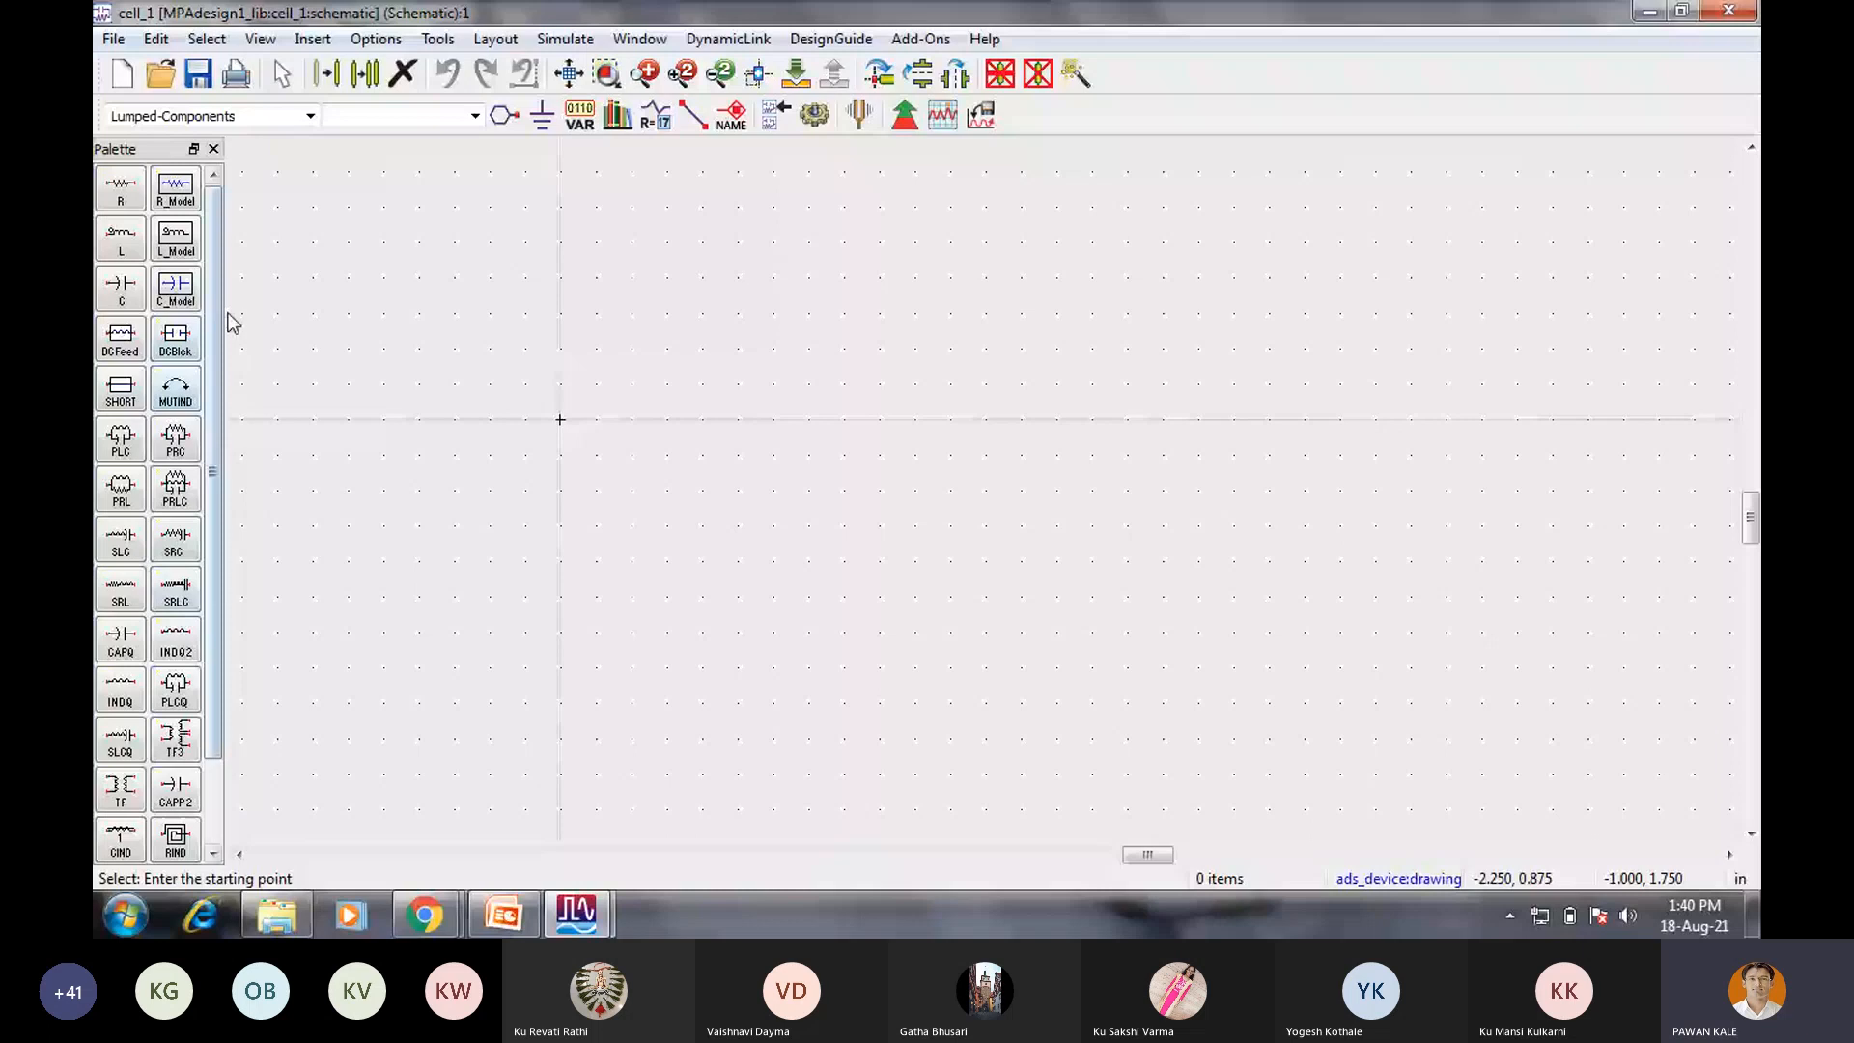
Switch the component palette to TLines-Microstrip.
click(238, 116)
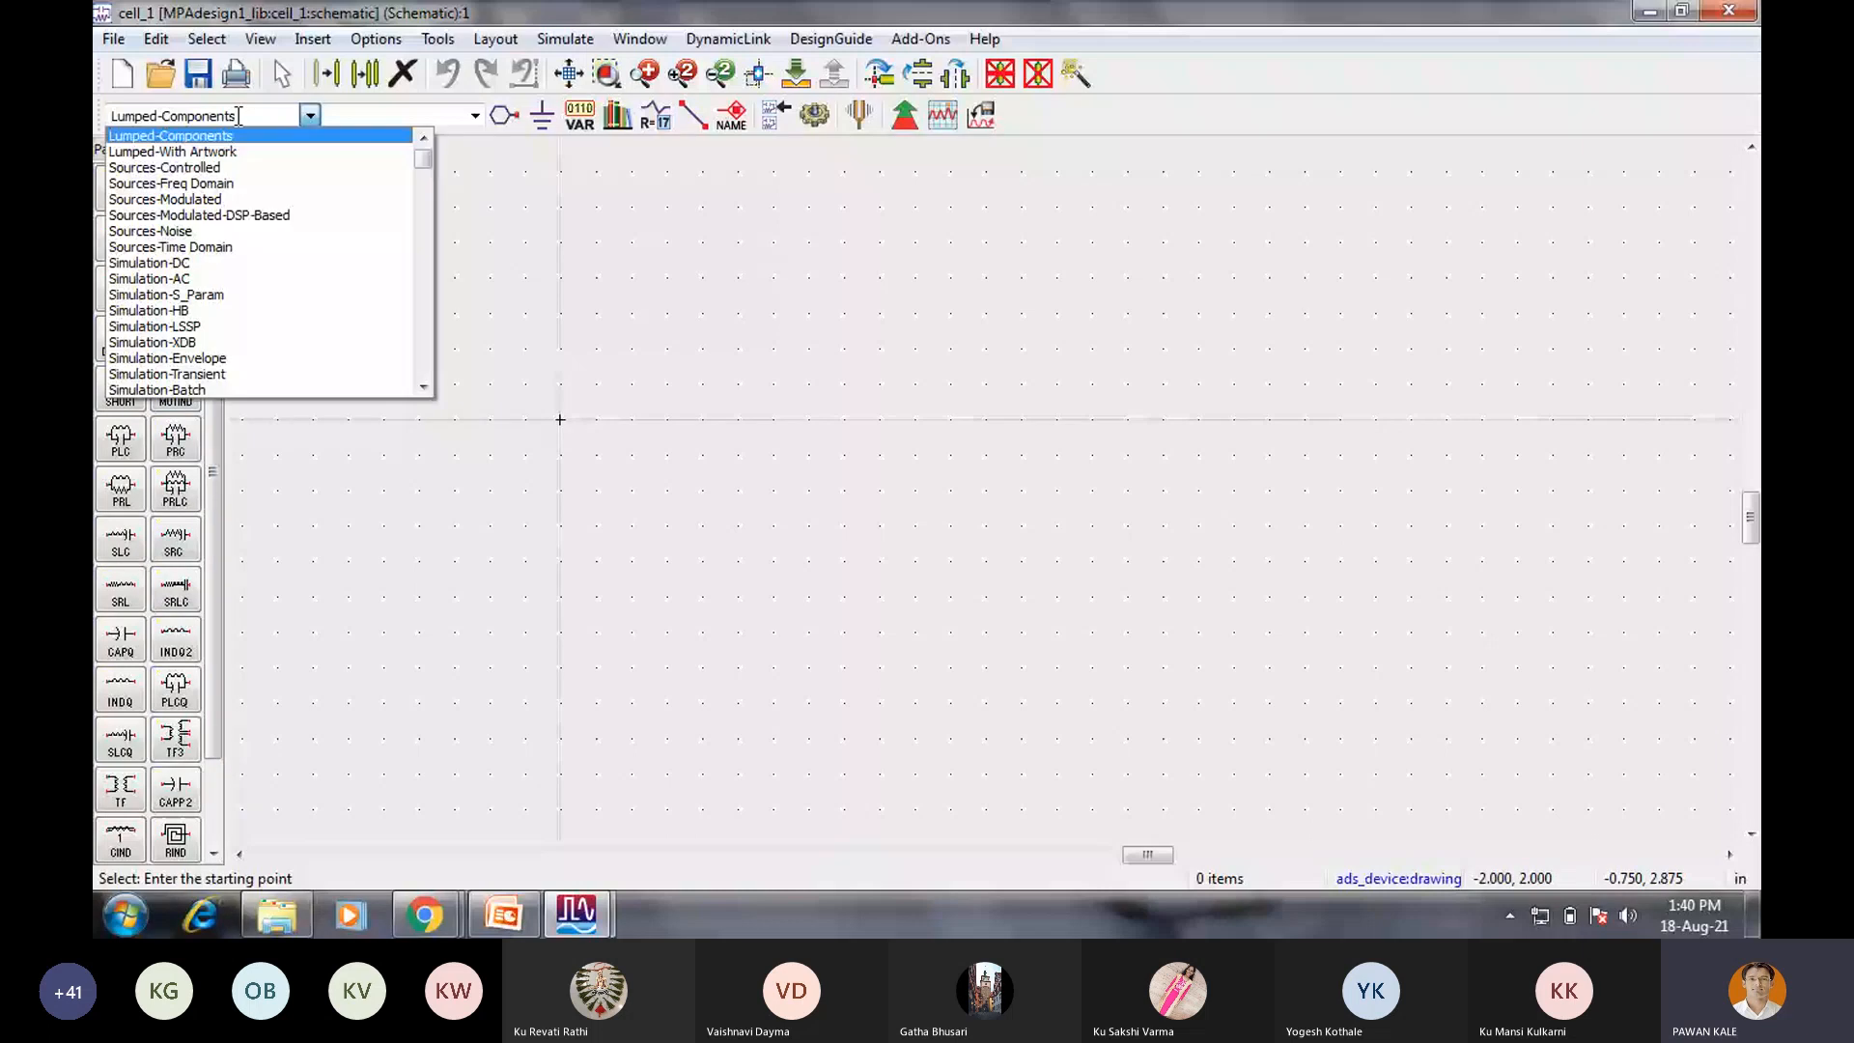
text(ml)
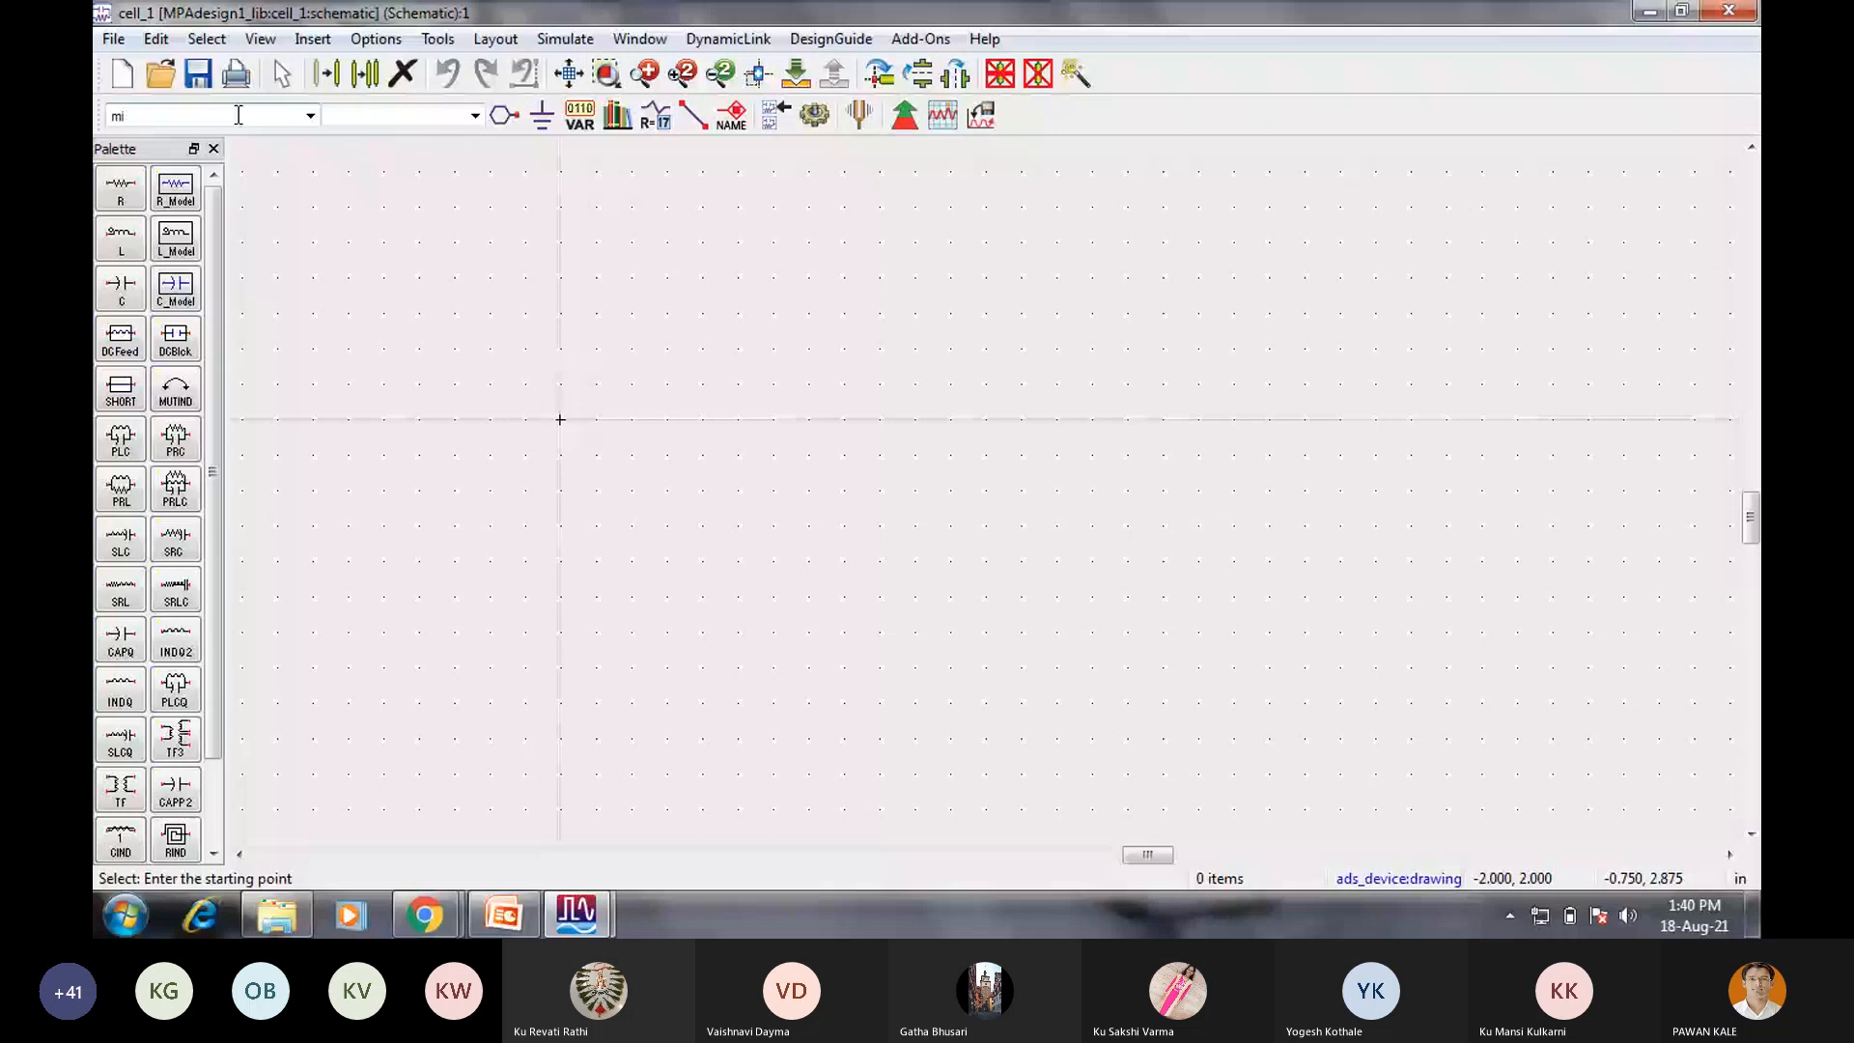
key(BackSpace)
click(310, 115)
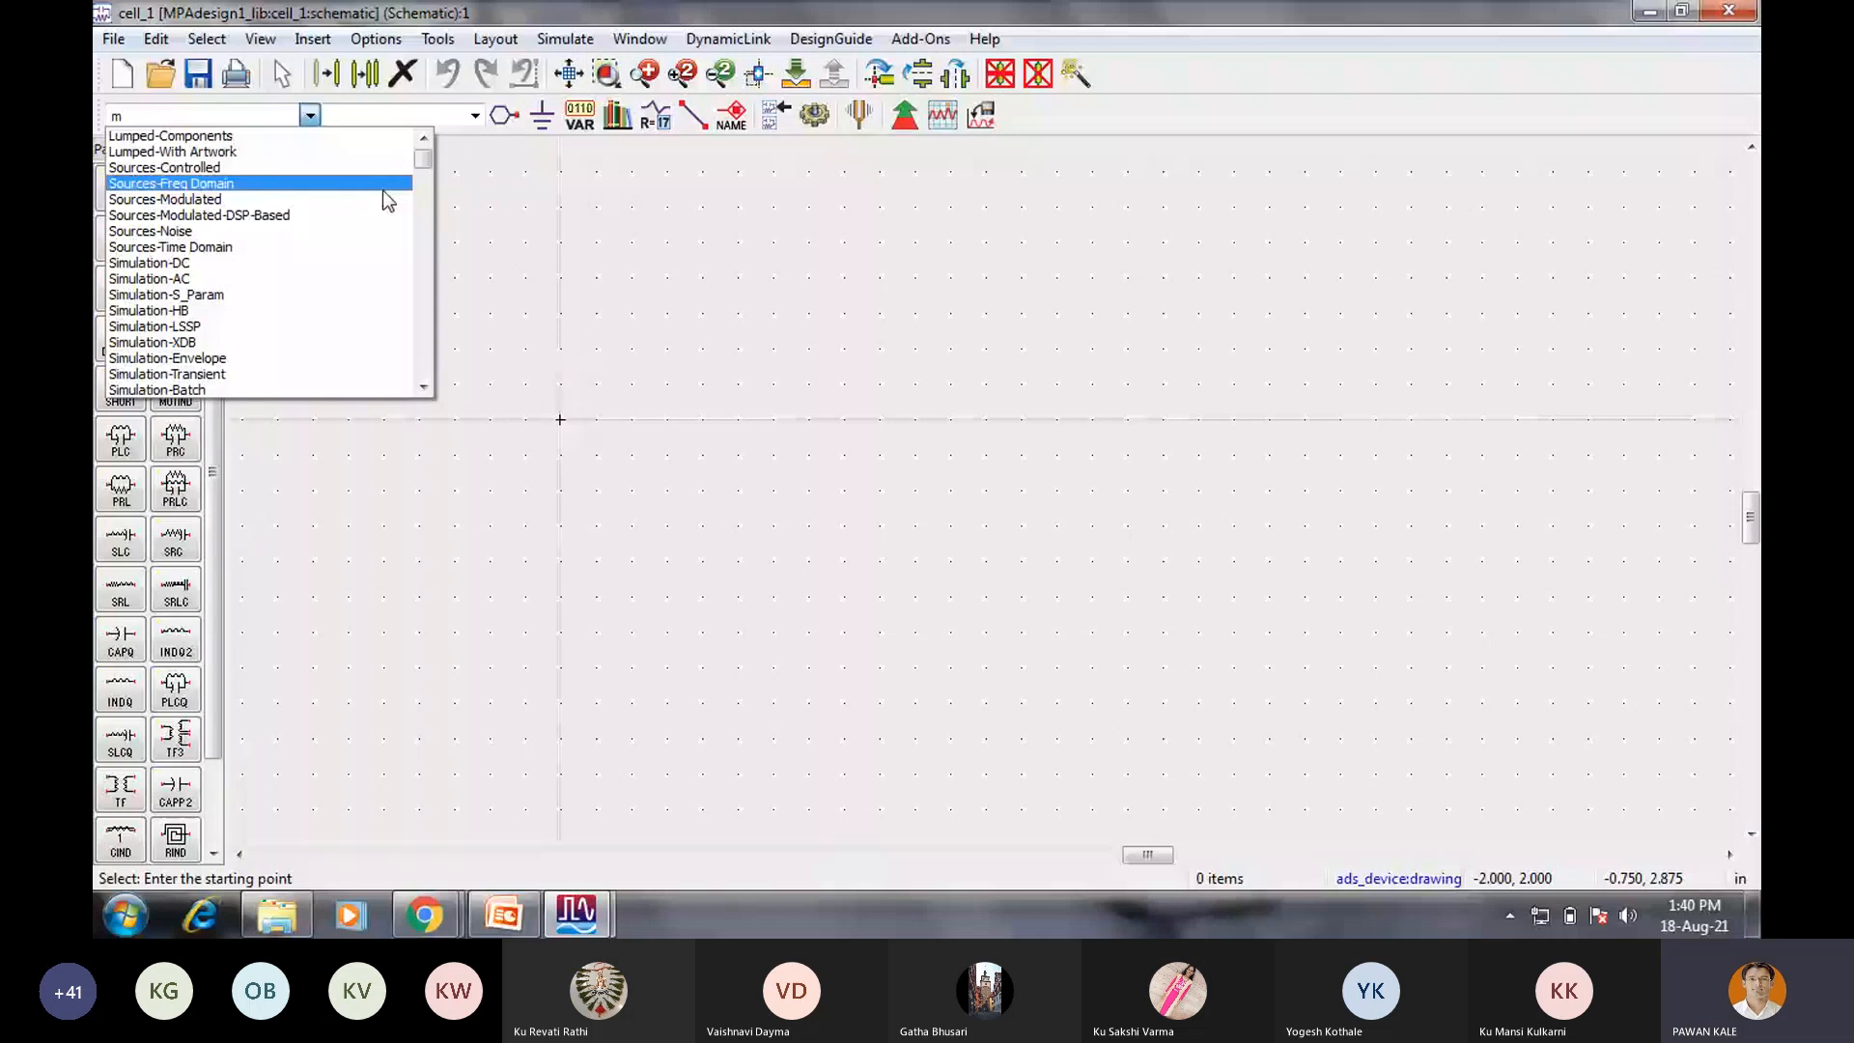
text(icr)
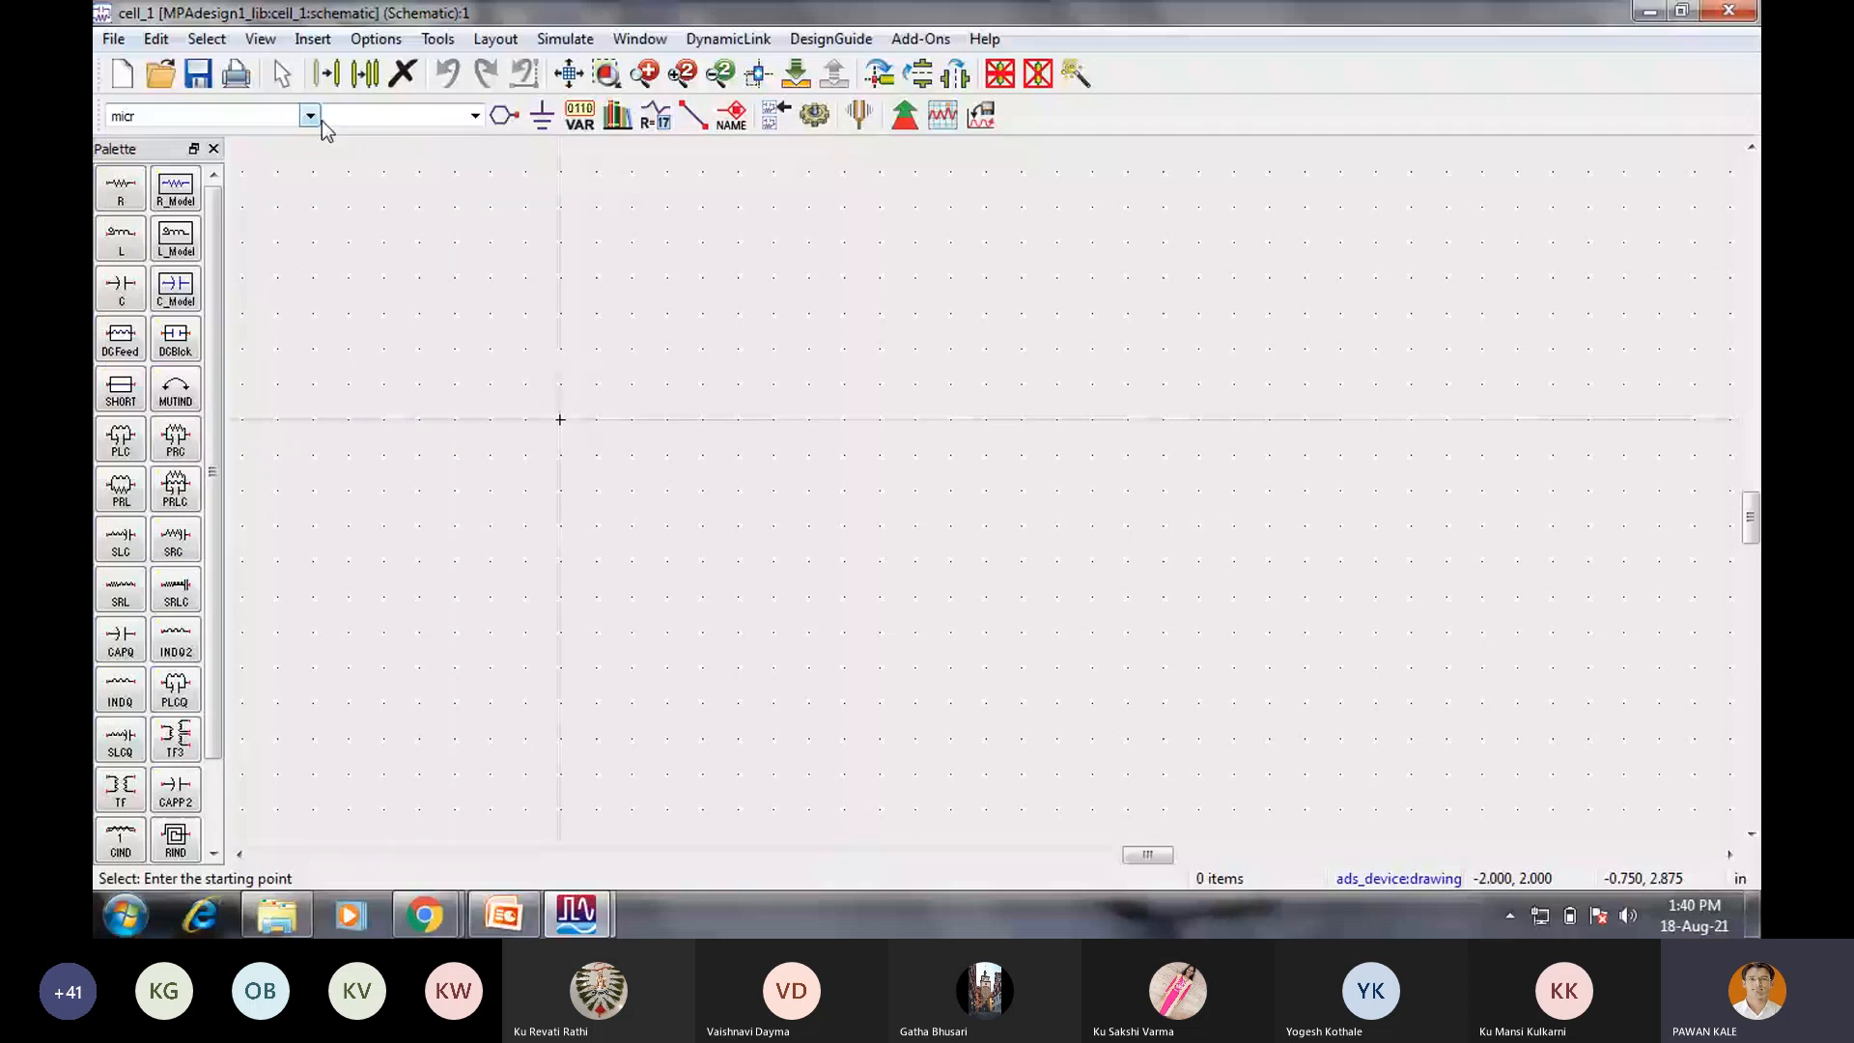
click(310, 116)
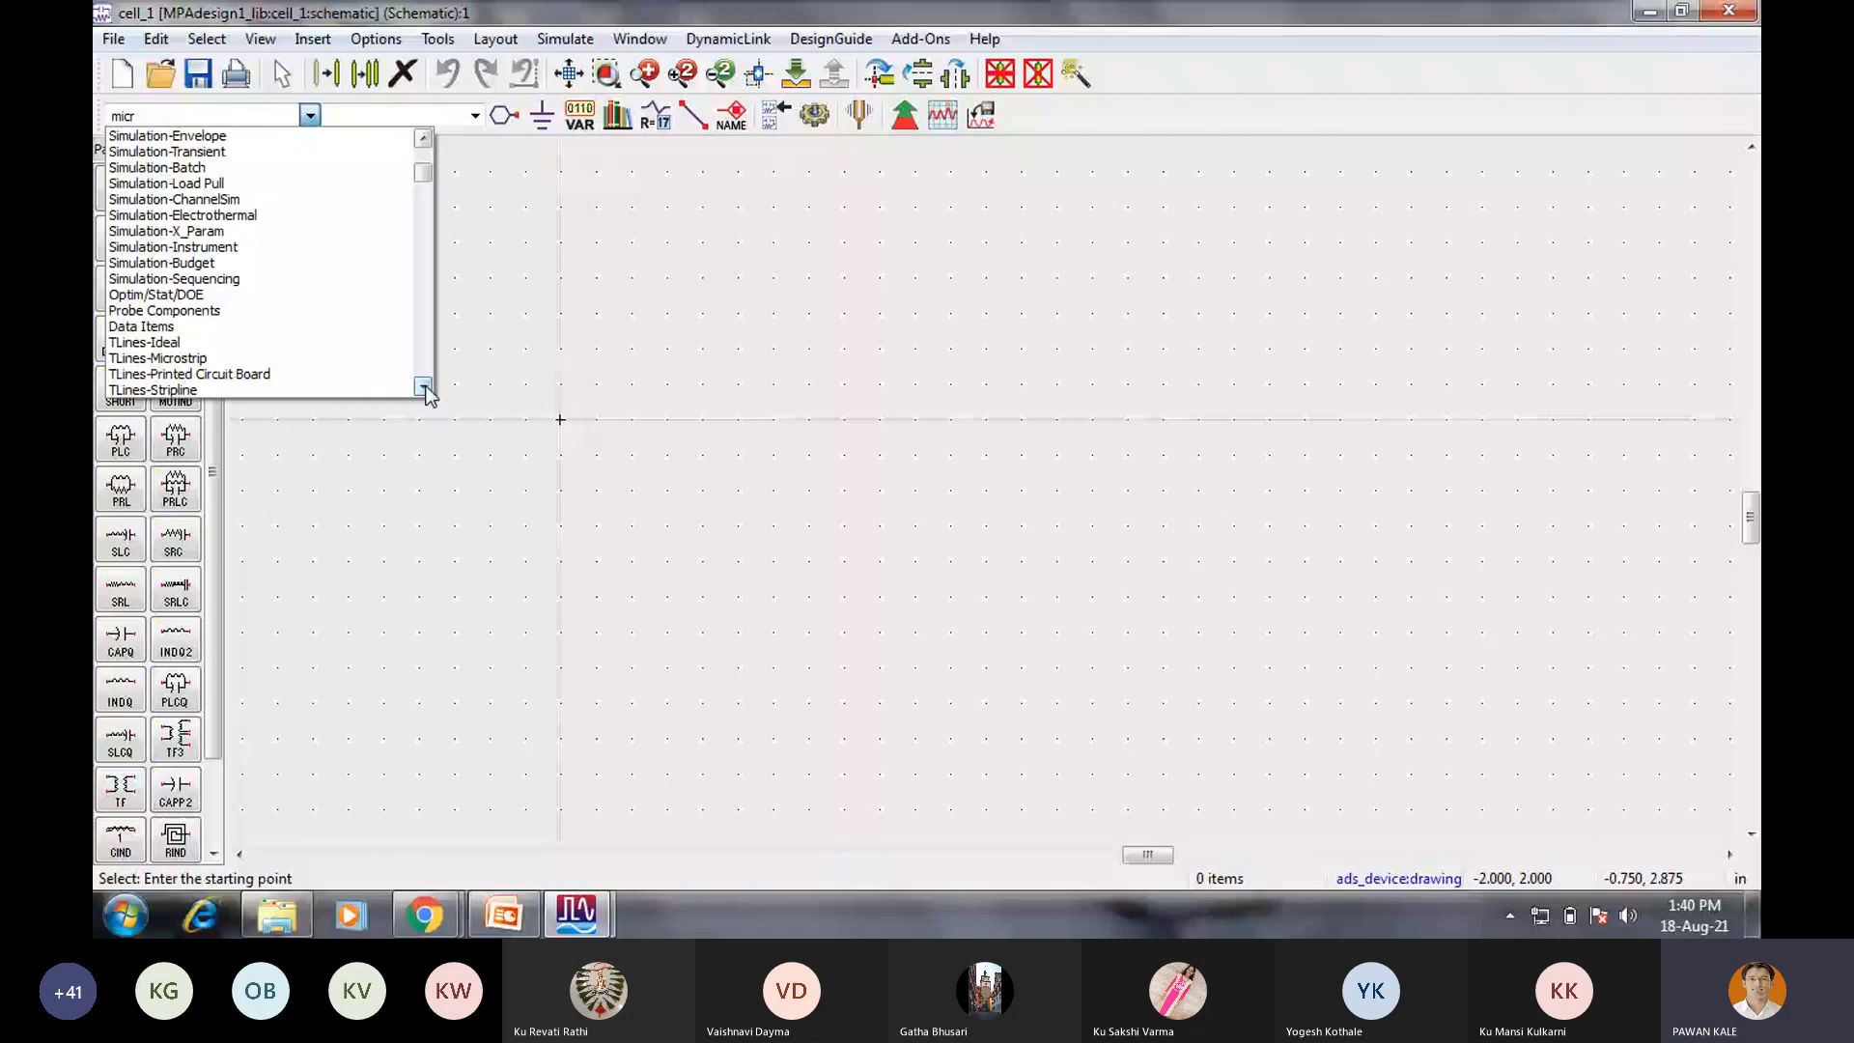
scroll(425, 390, down, 2)
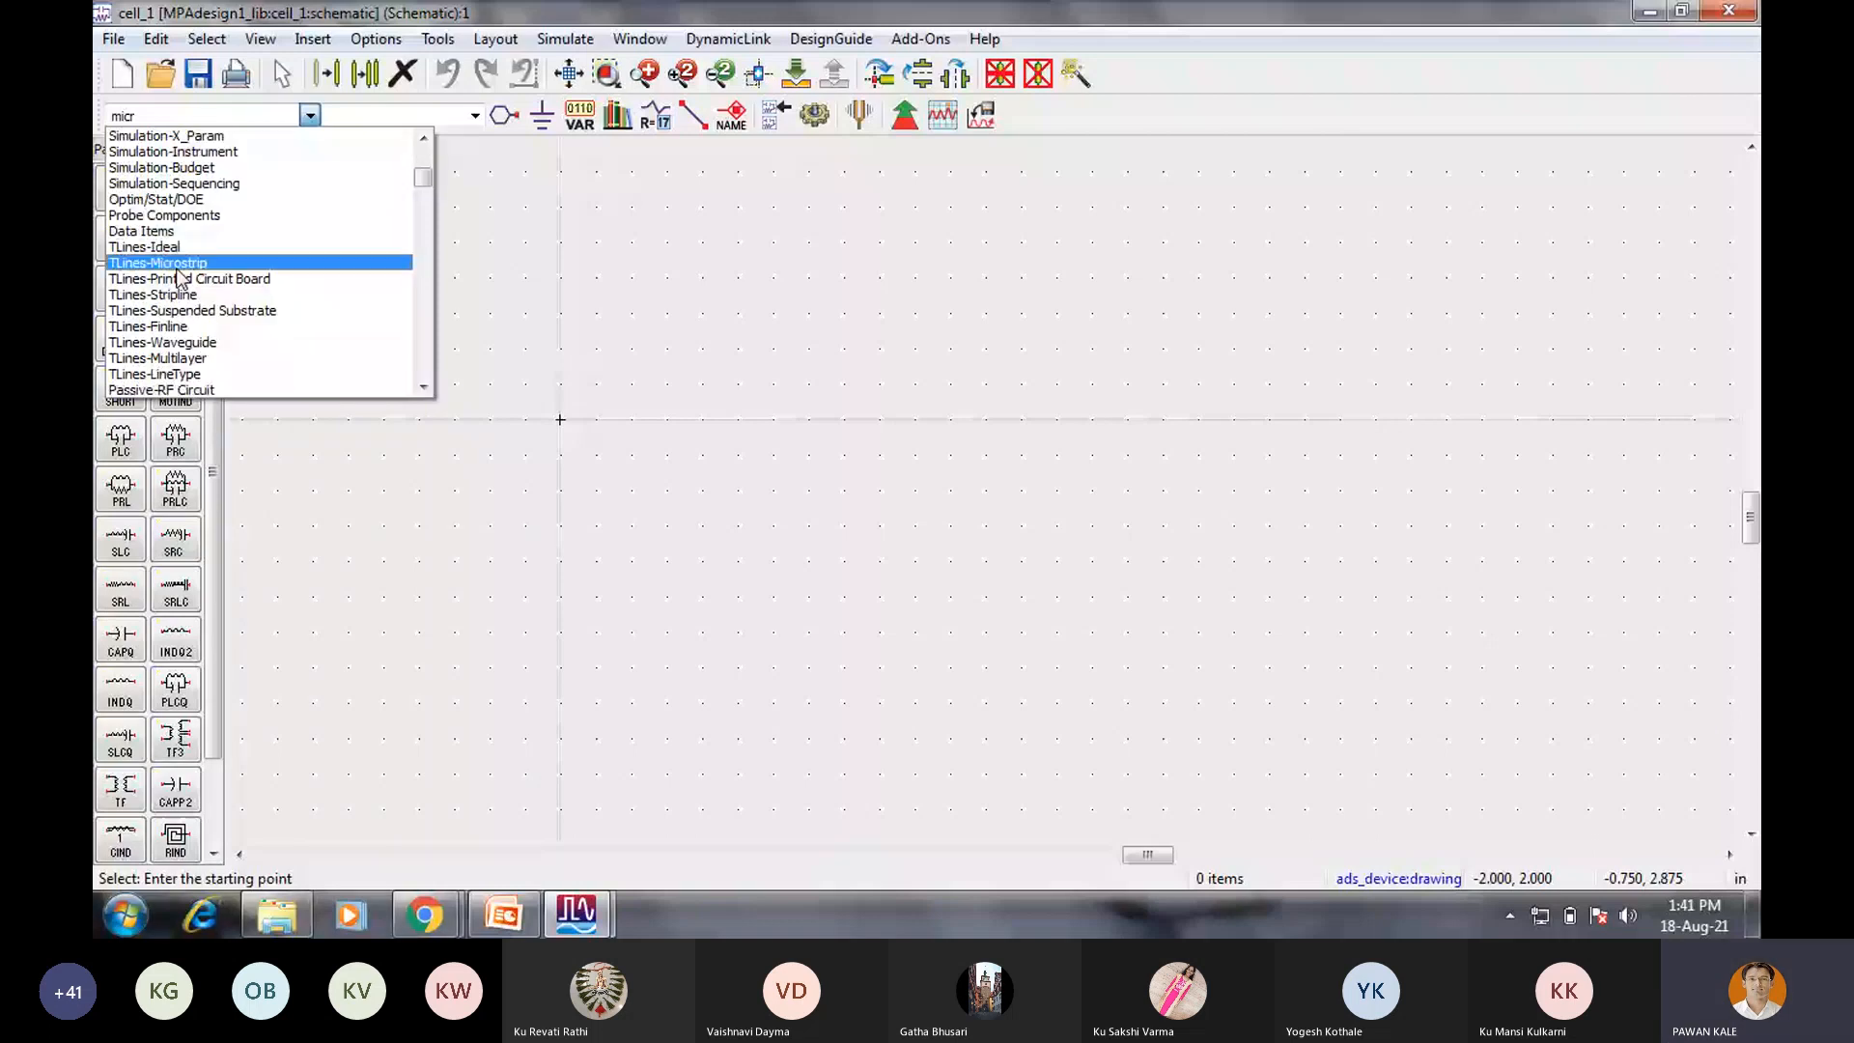
click(180, 265)
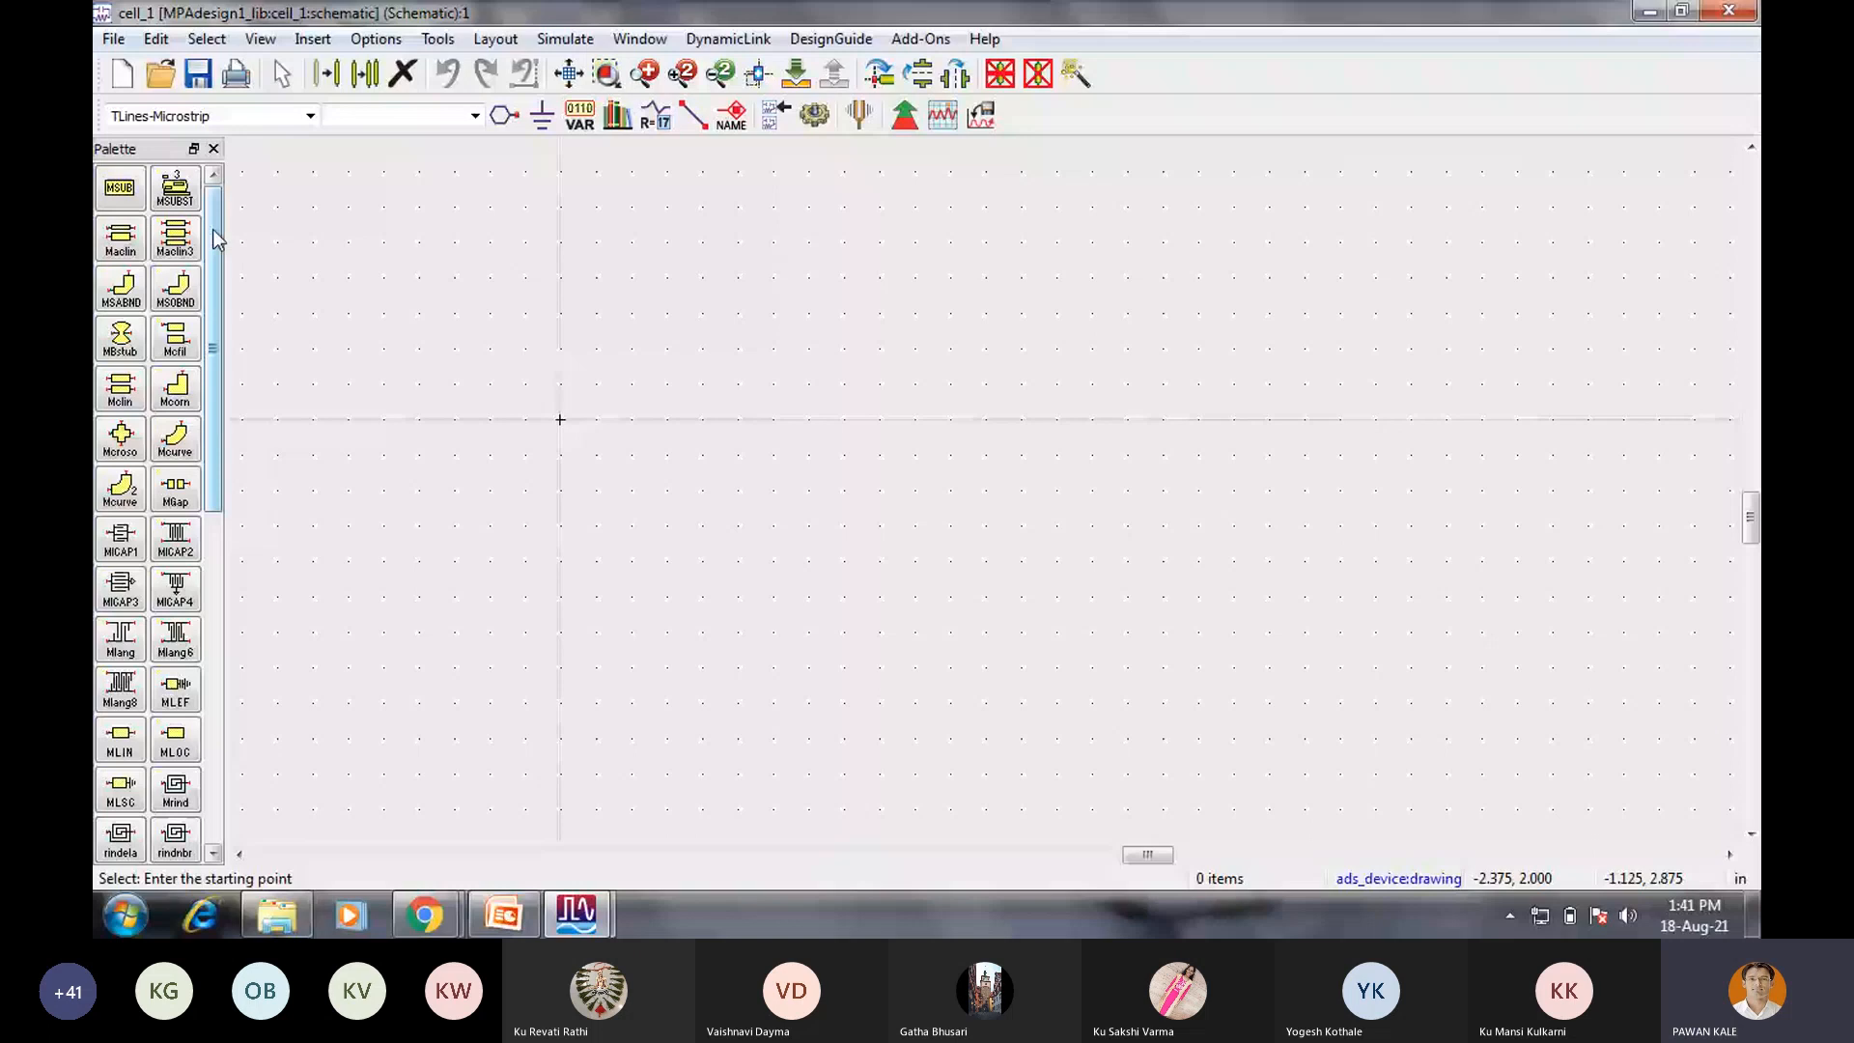
Place an MLOC open-circuited stub at 3.125, -0.250 and an MLIN microstrip line at 1.125, -0.250, in line with each other.
click(176, 740)
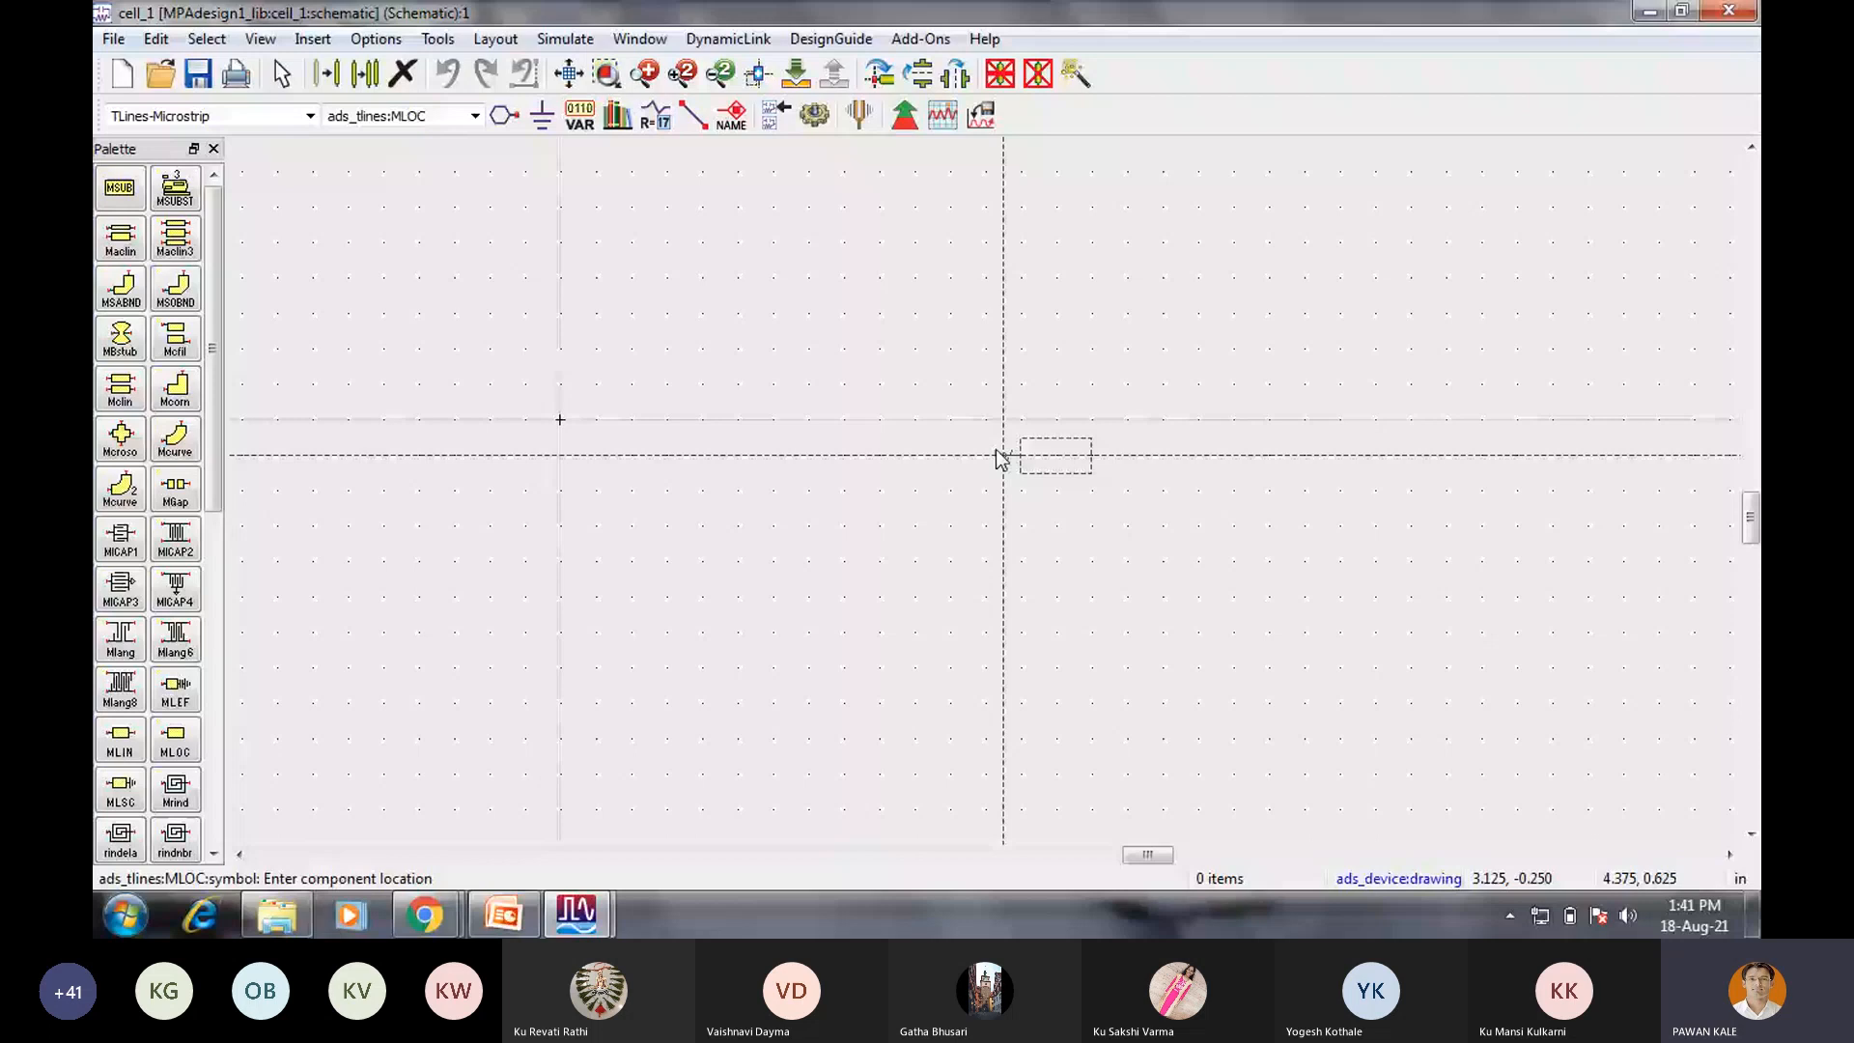
click(999, 455)
key(Escape)
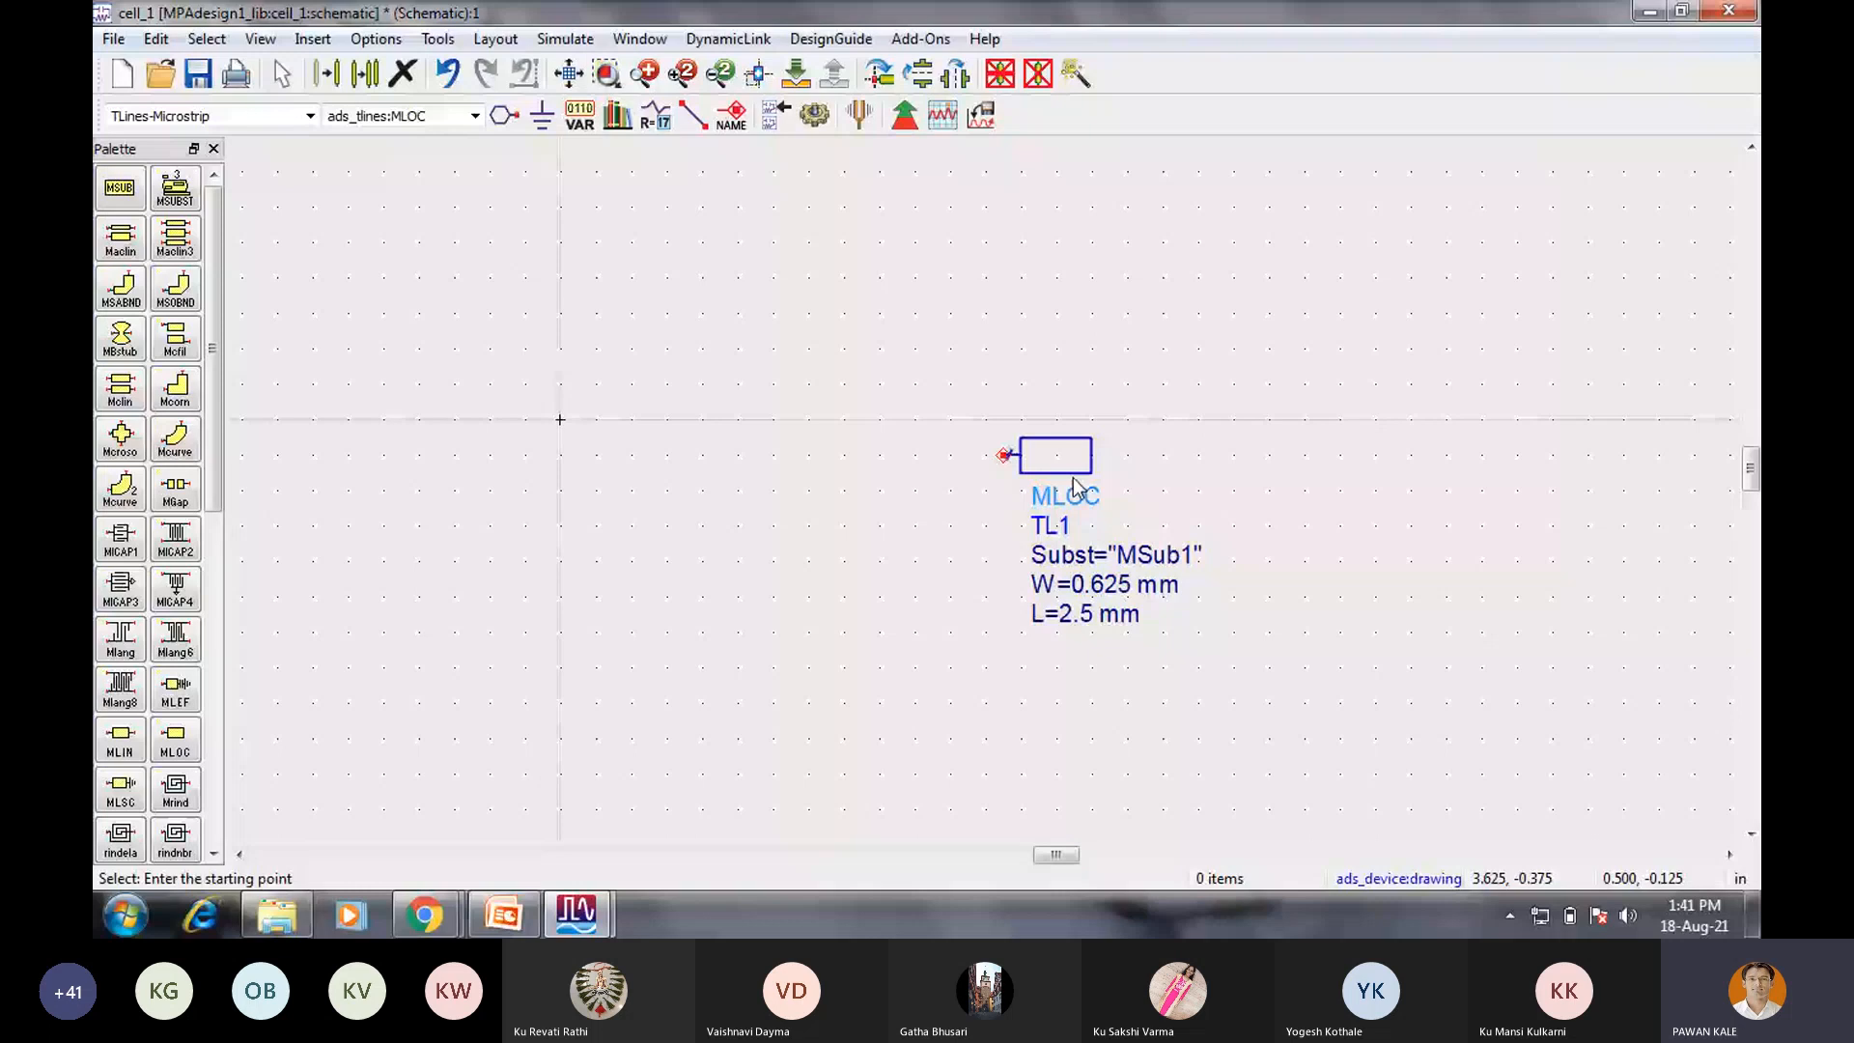
click(120, 741)
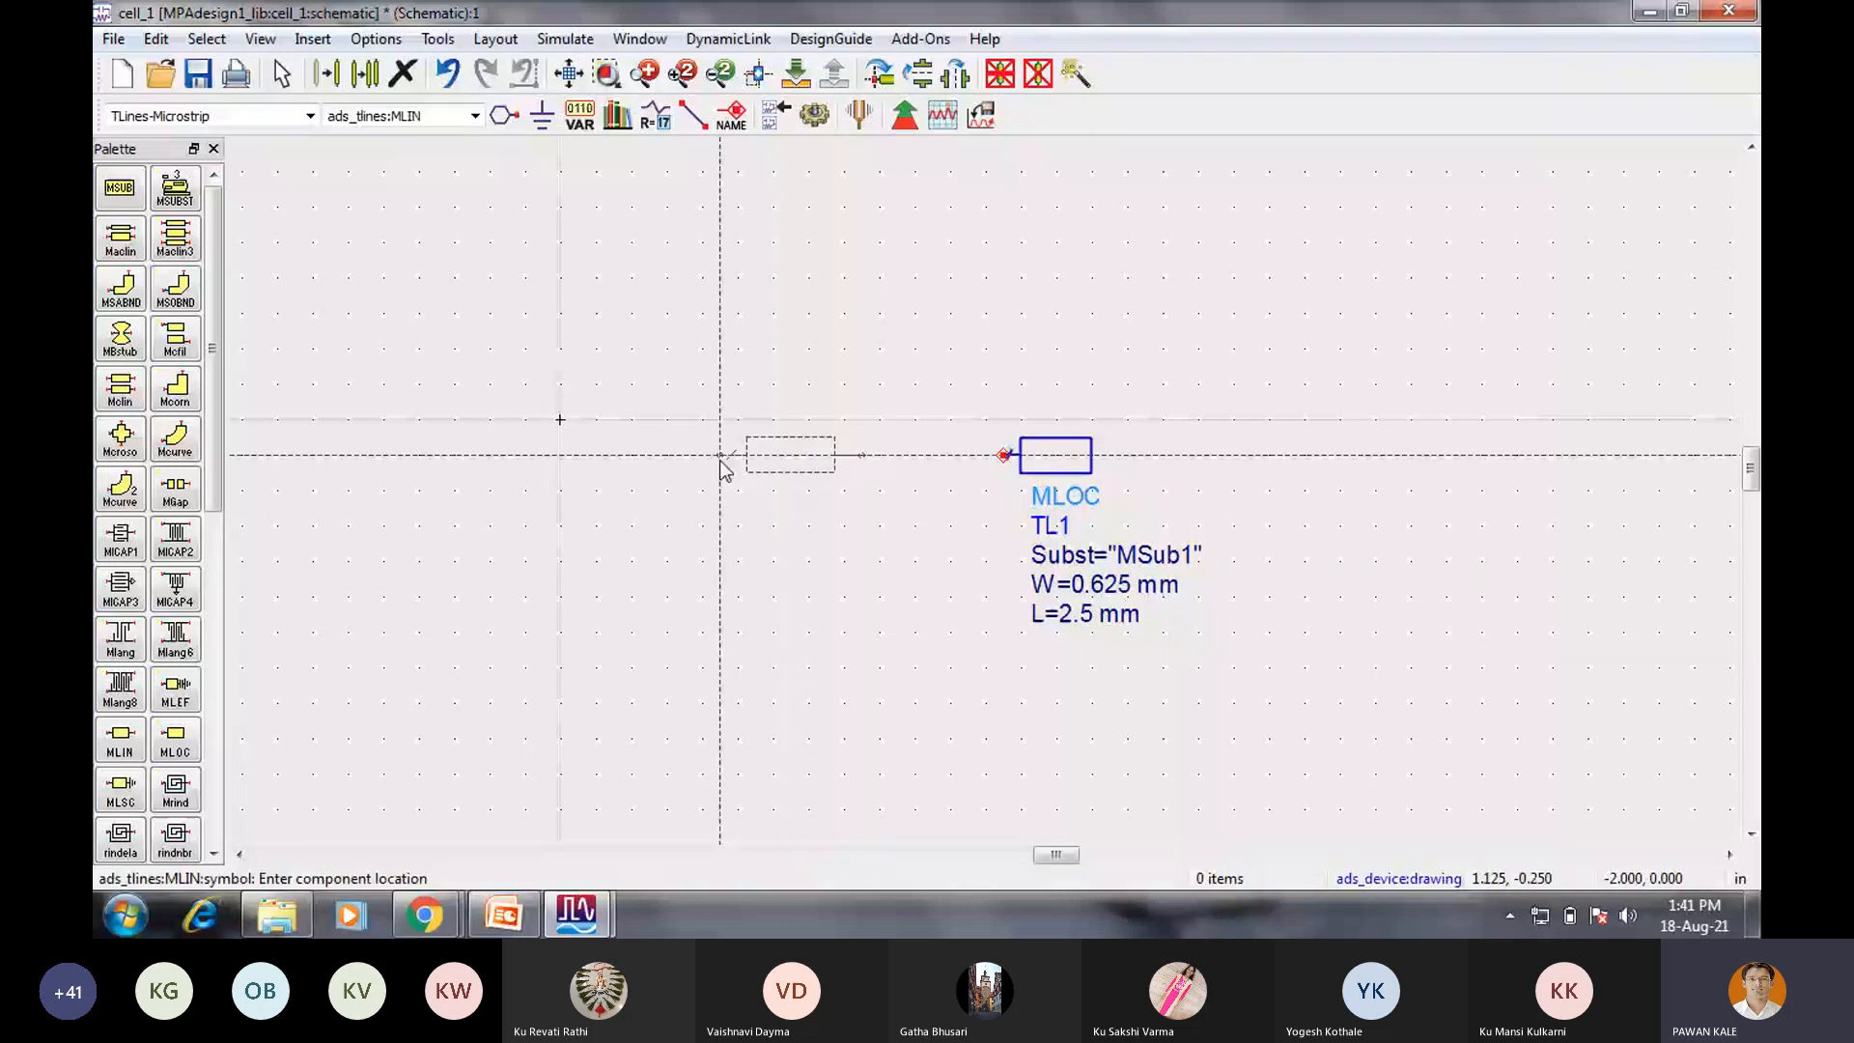
click(722, 464)
key(Escape)
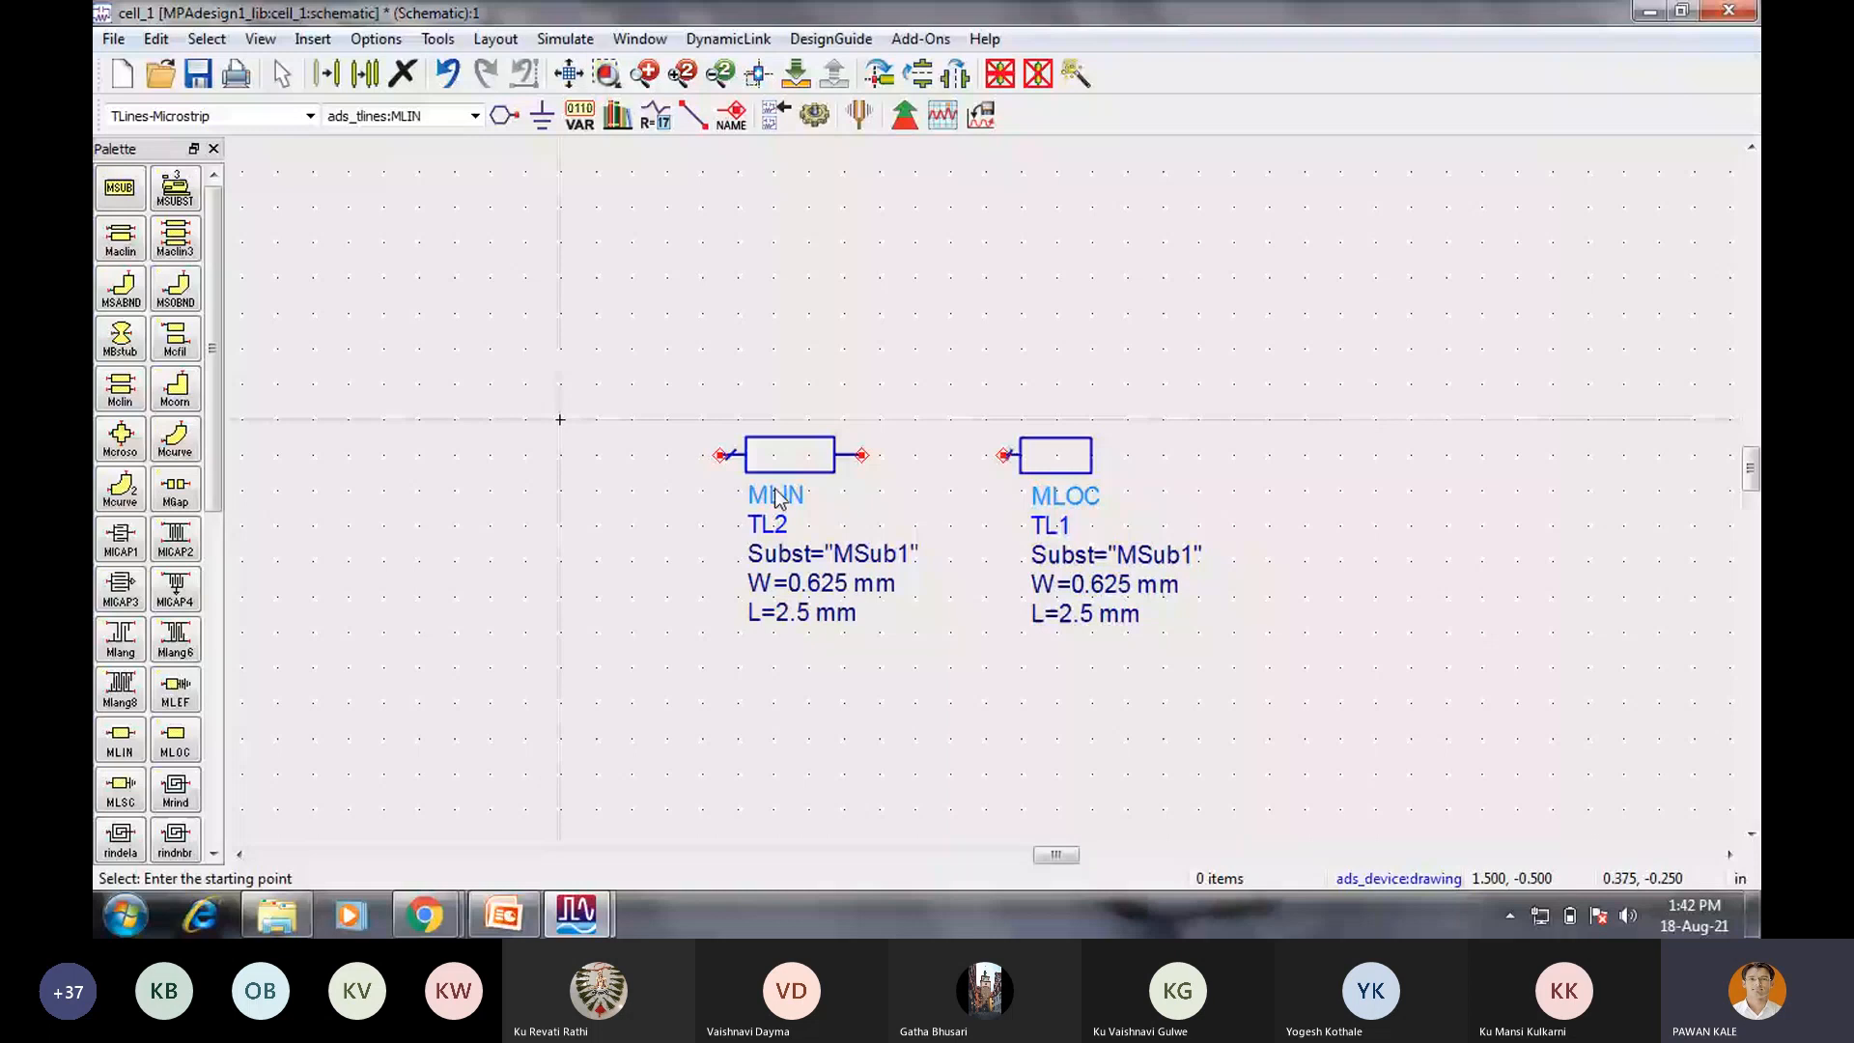
Insert a port before the MLIN at 0.250, -0.250 and wire the port, MLIN and MLOC in series.
click(501, 118)
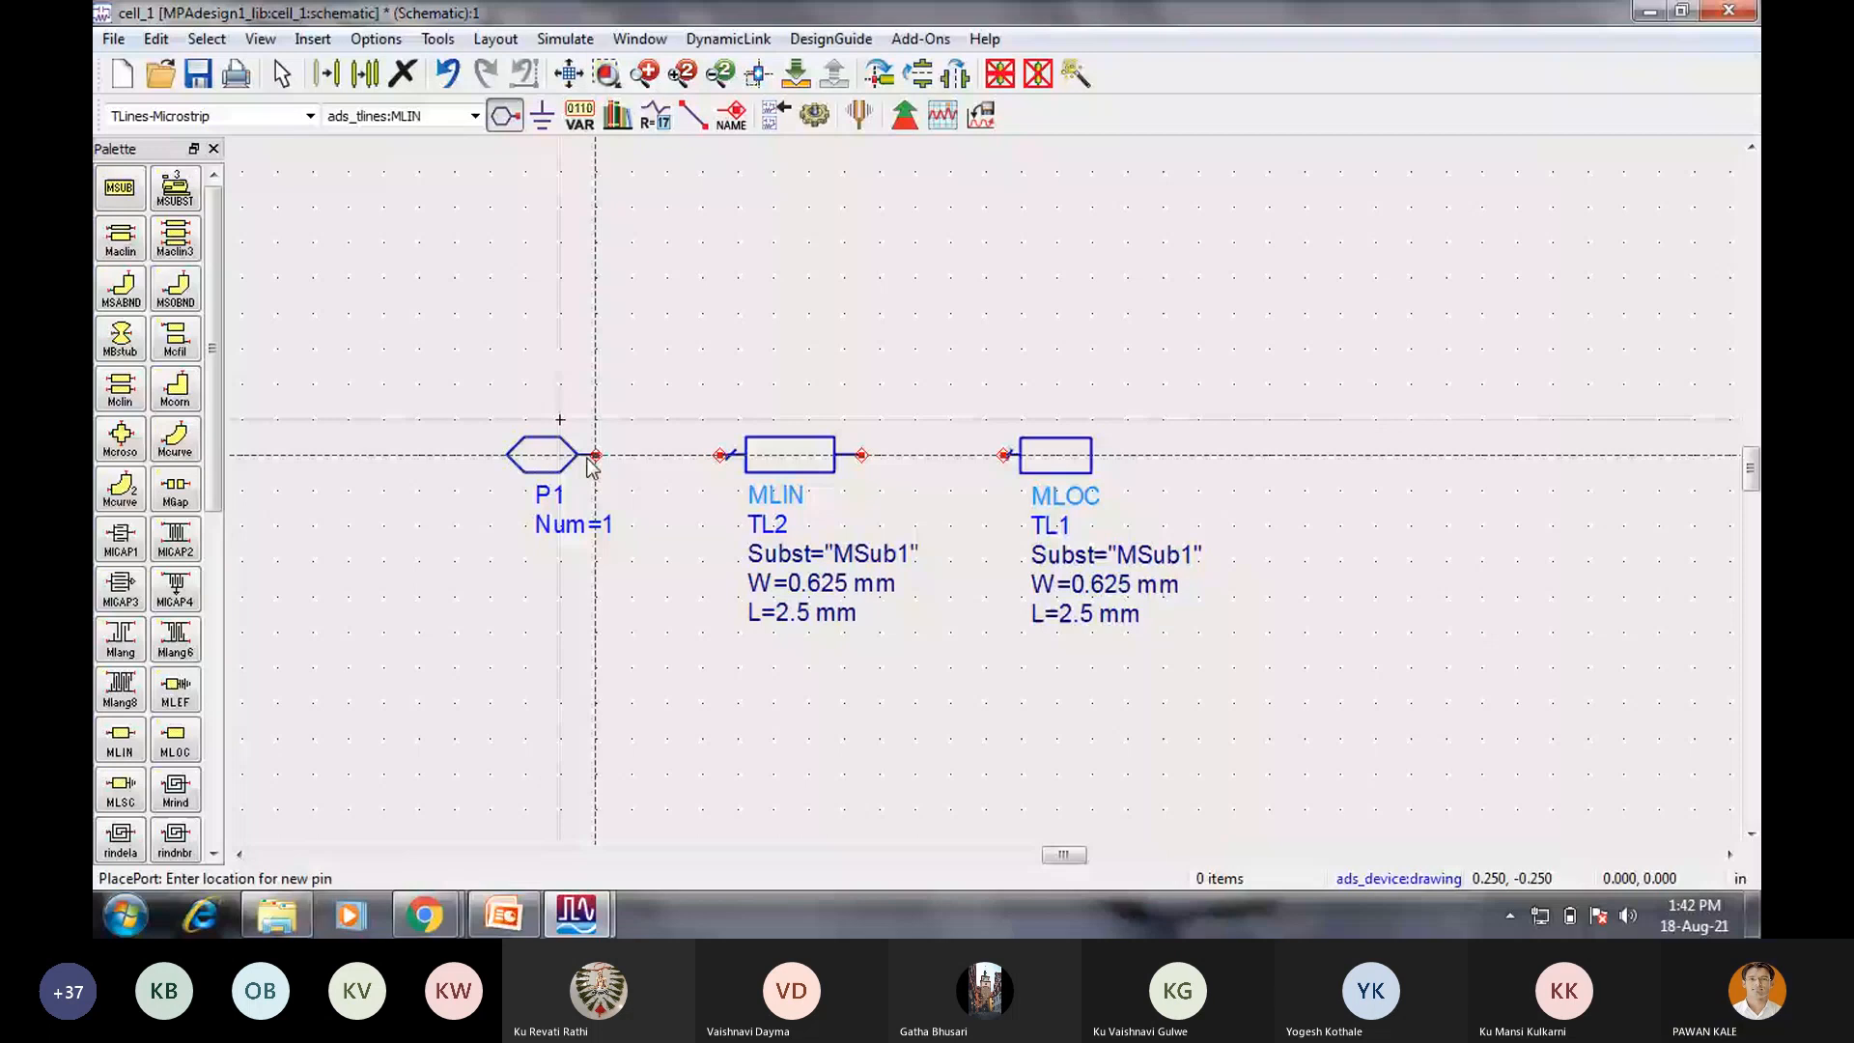
click(592, 466)
key(Escape)
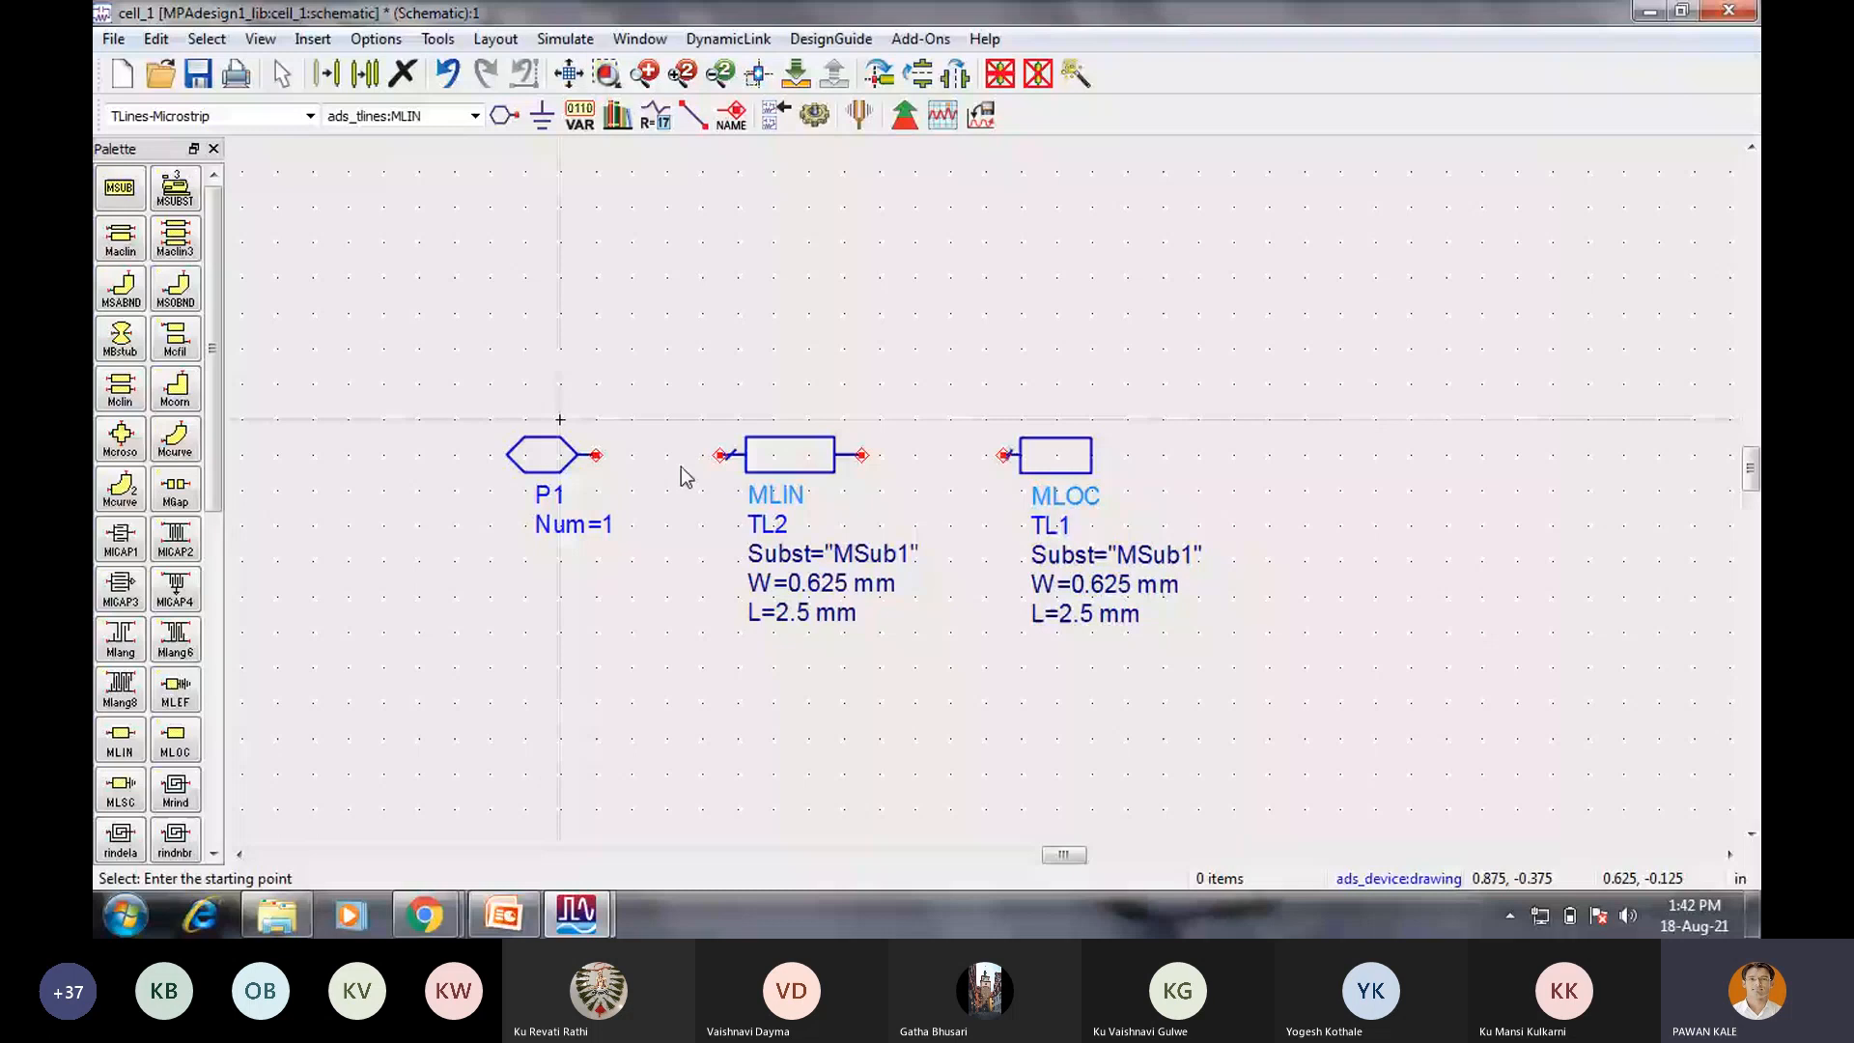
click(694, 114)
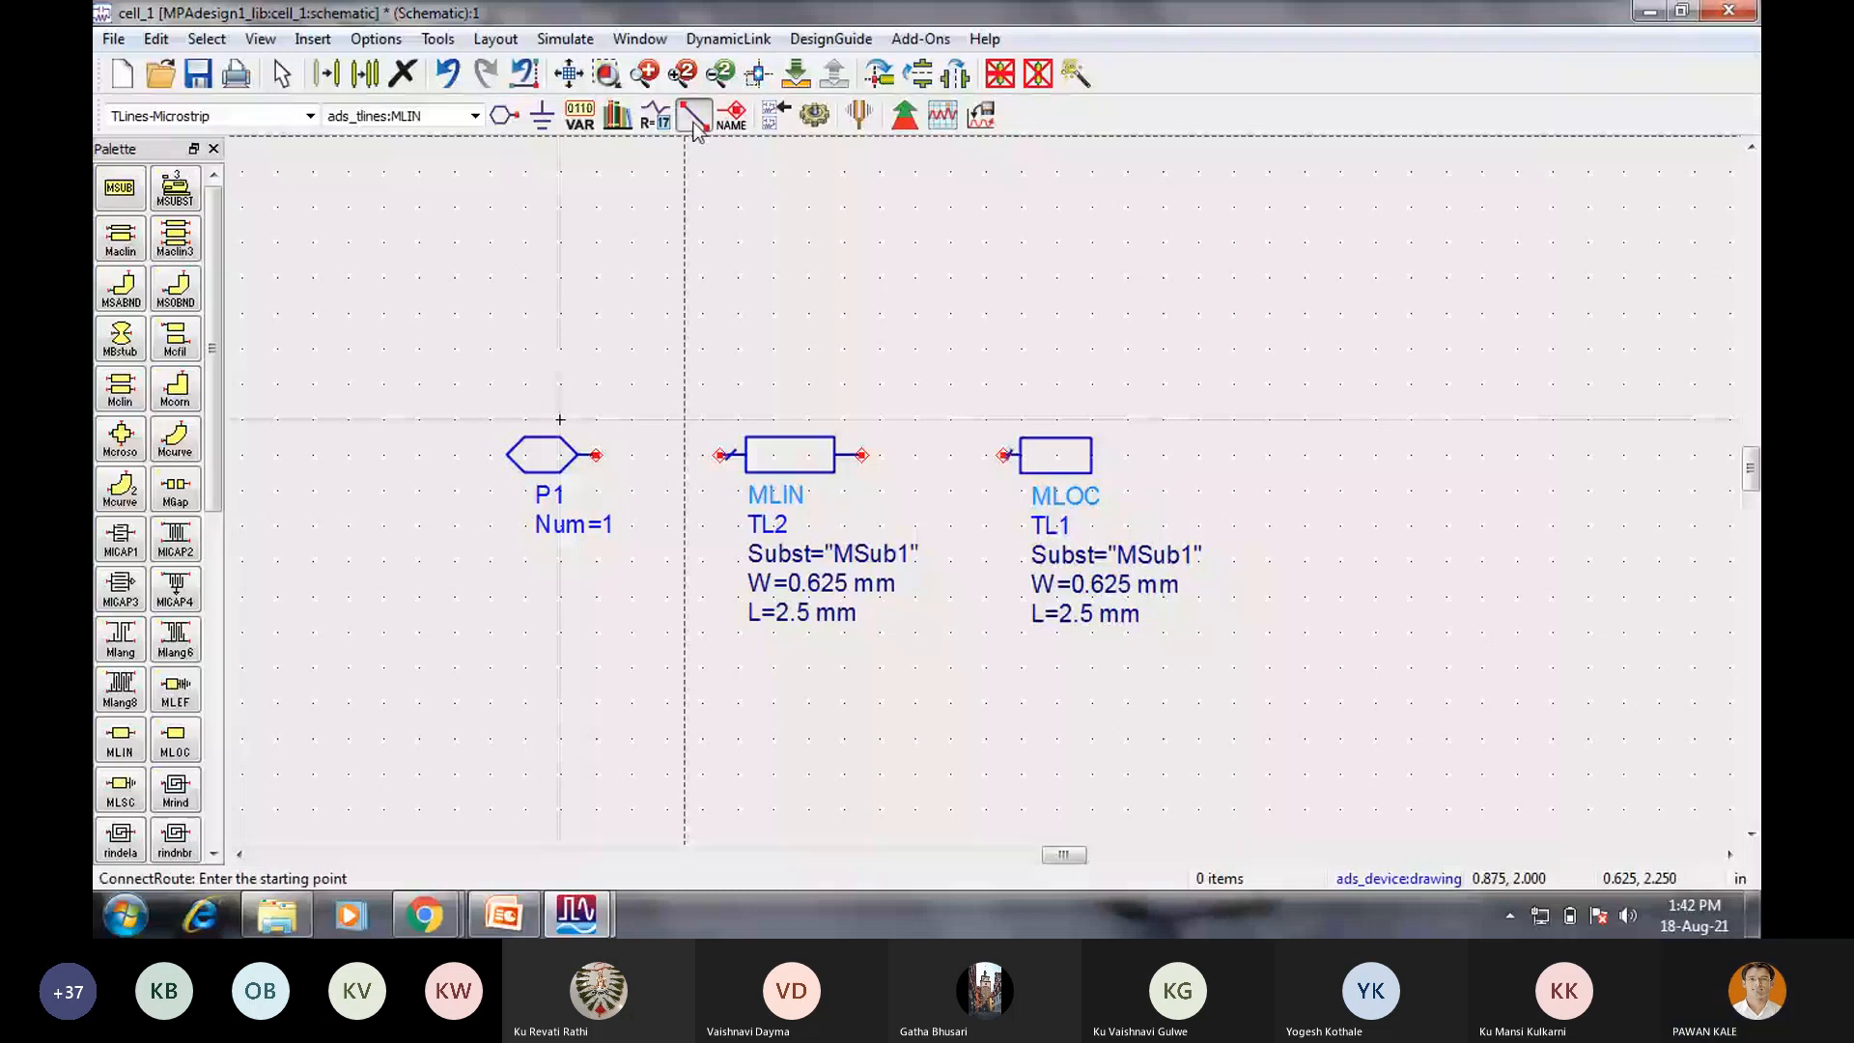
click(596, 455)
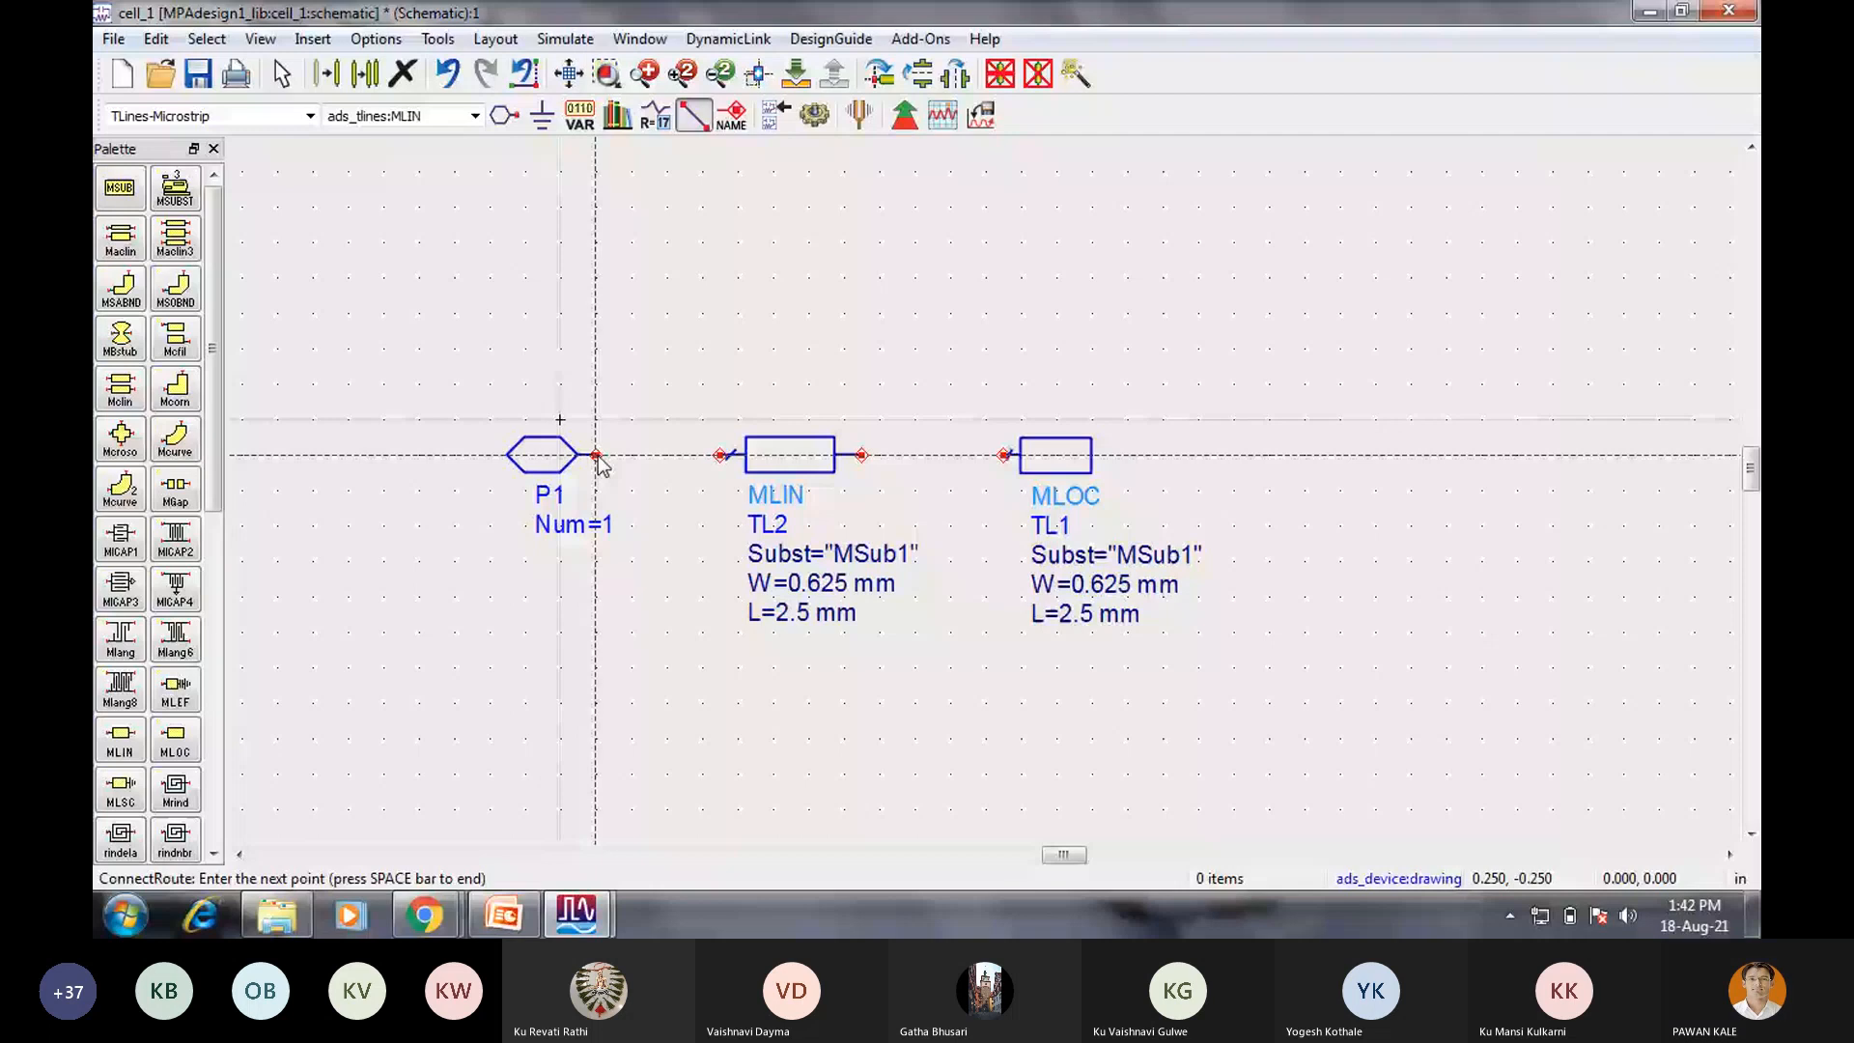
click(721, 455)
click(1004, 455)
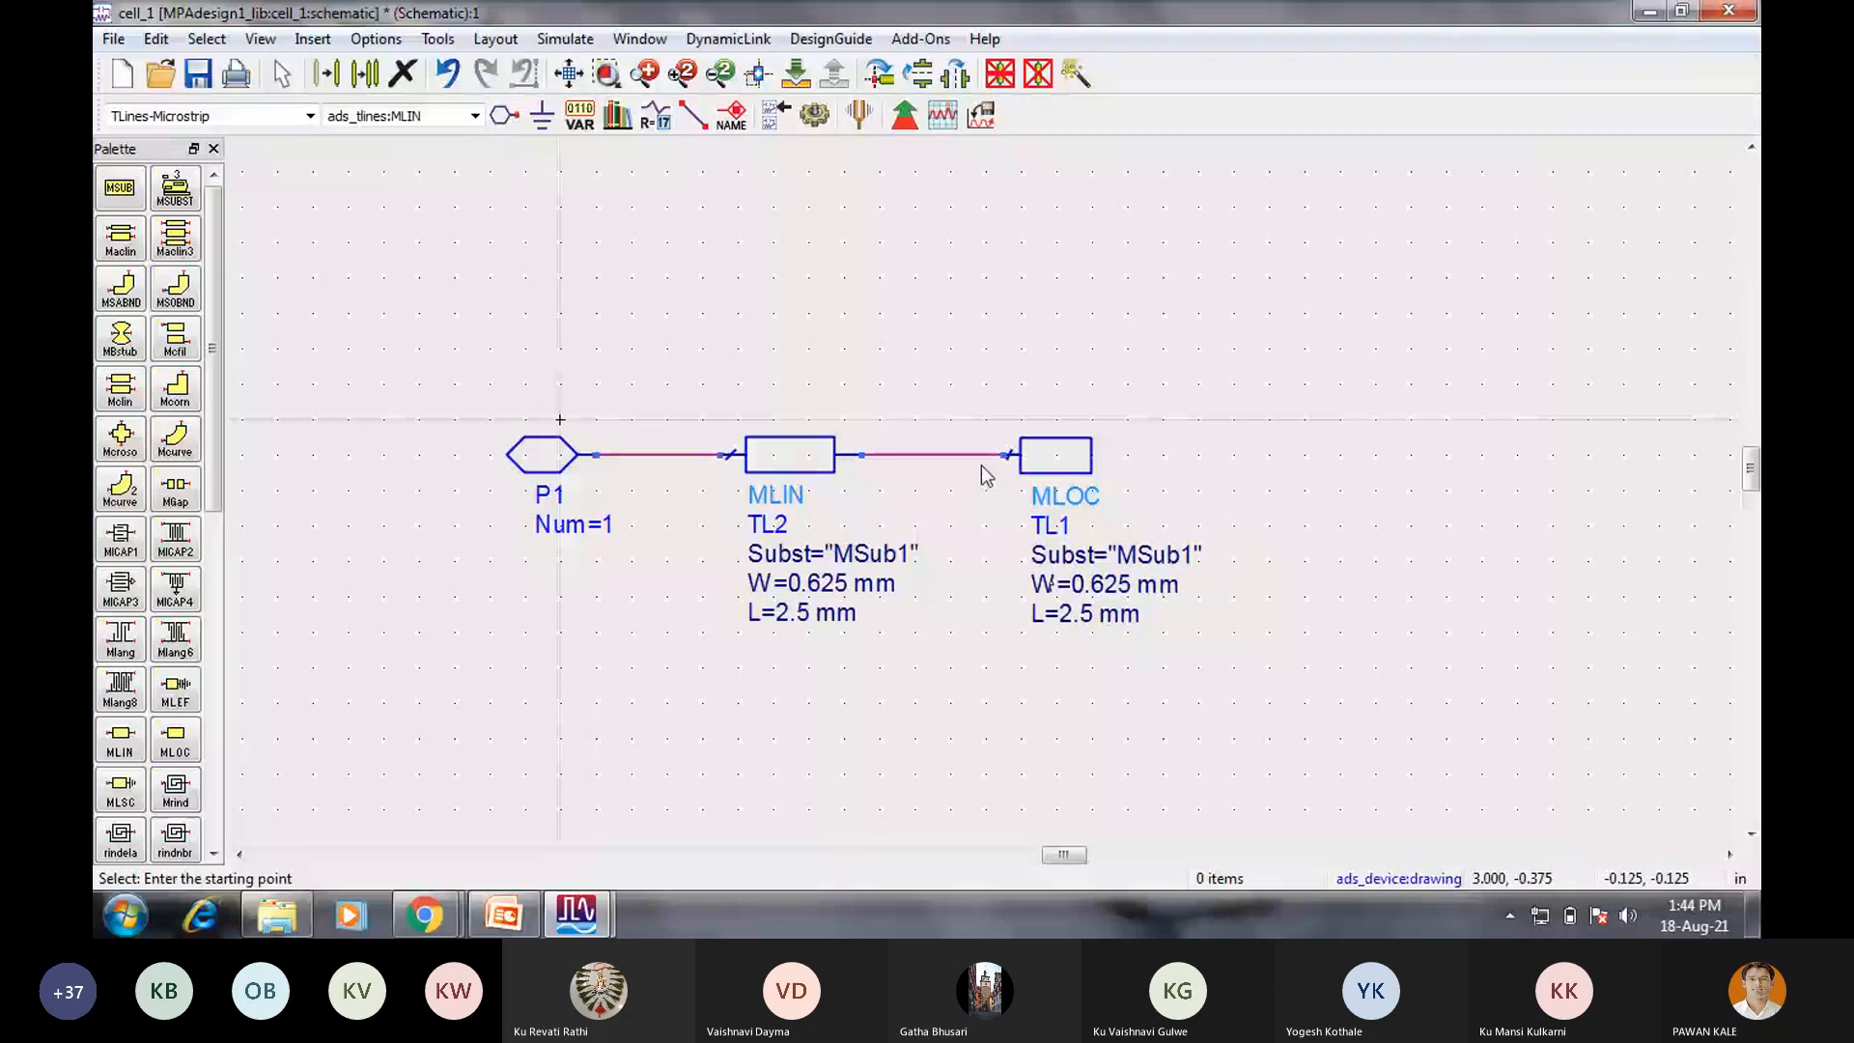
Set the MLOC width W to 35 mm and its length L to 29 mm.
double_click(1122, 583)
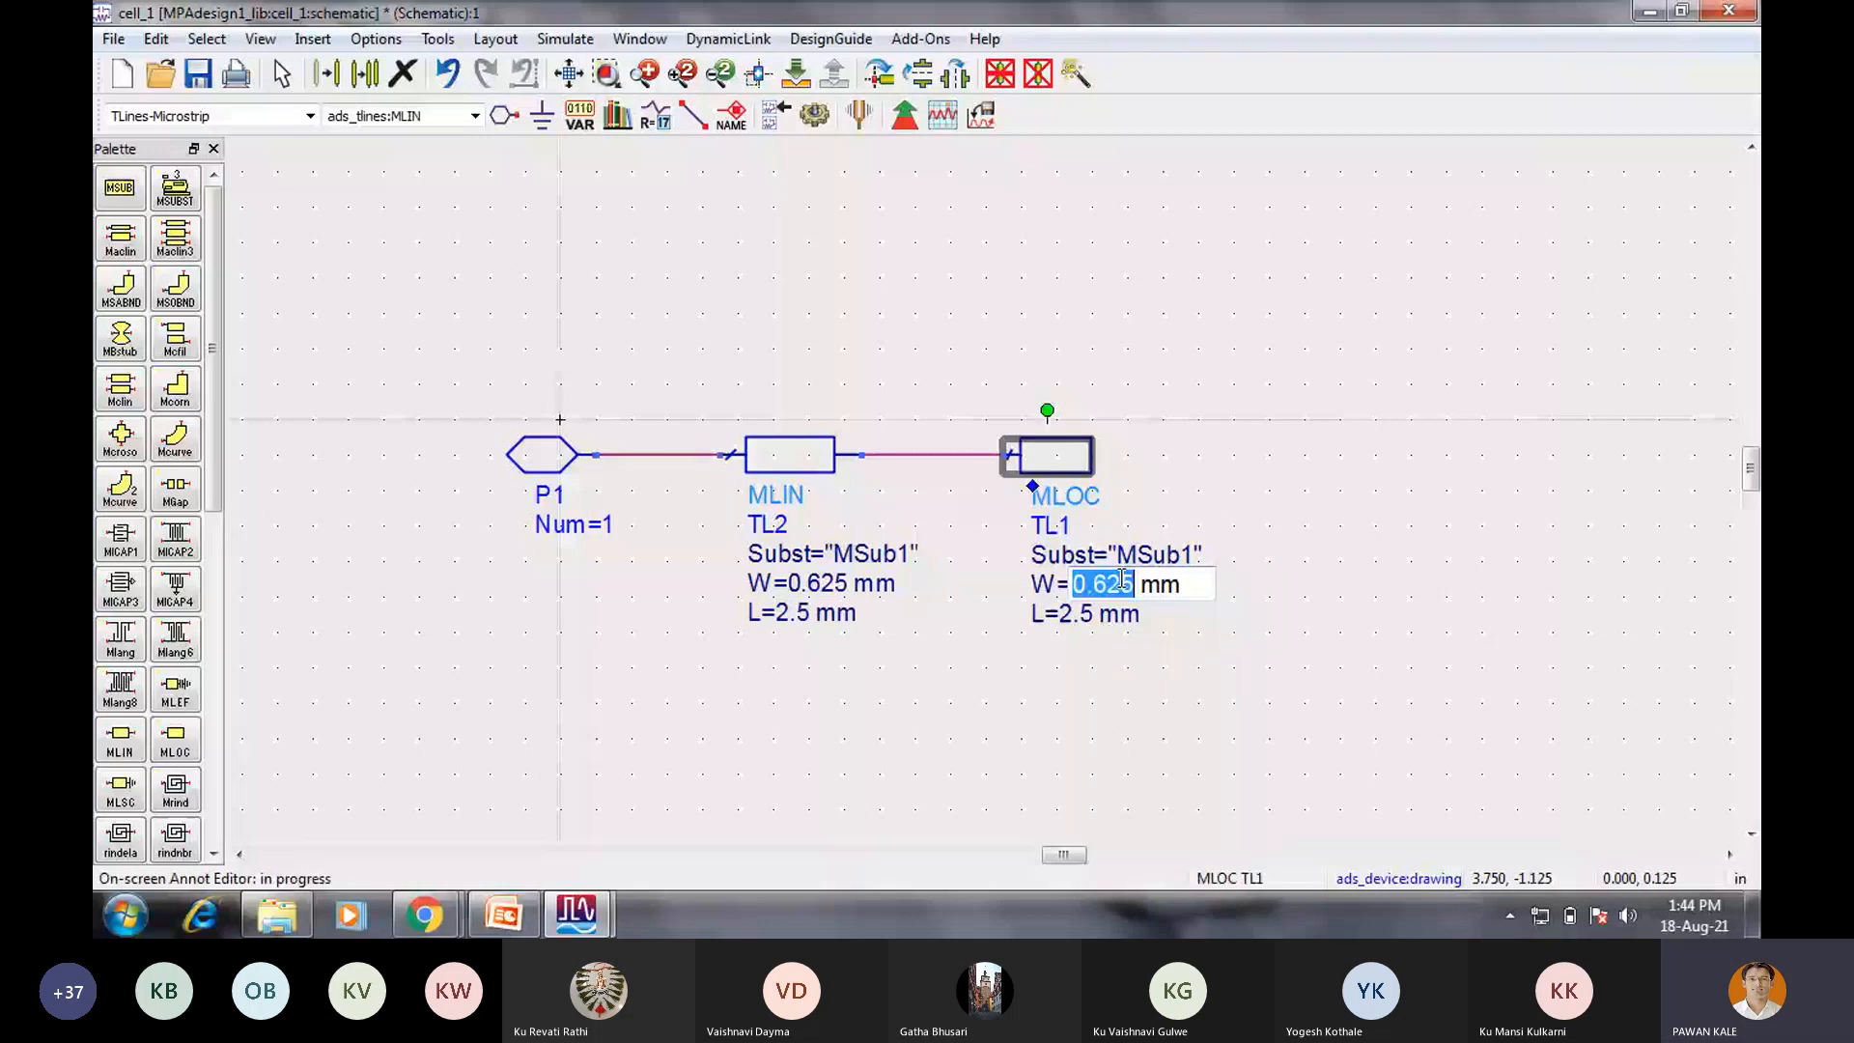
text(35)
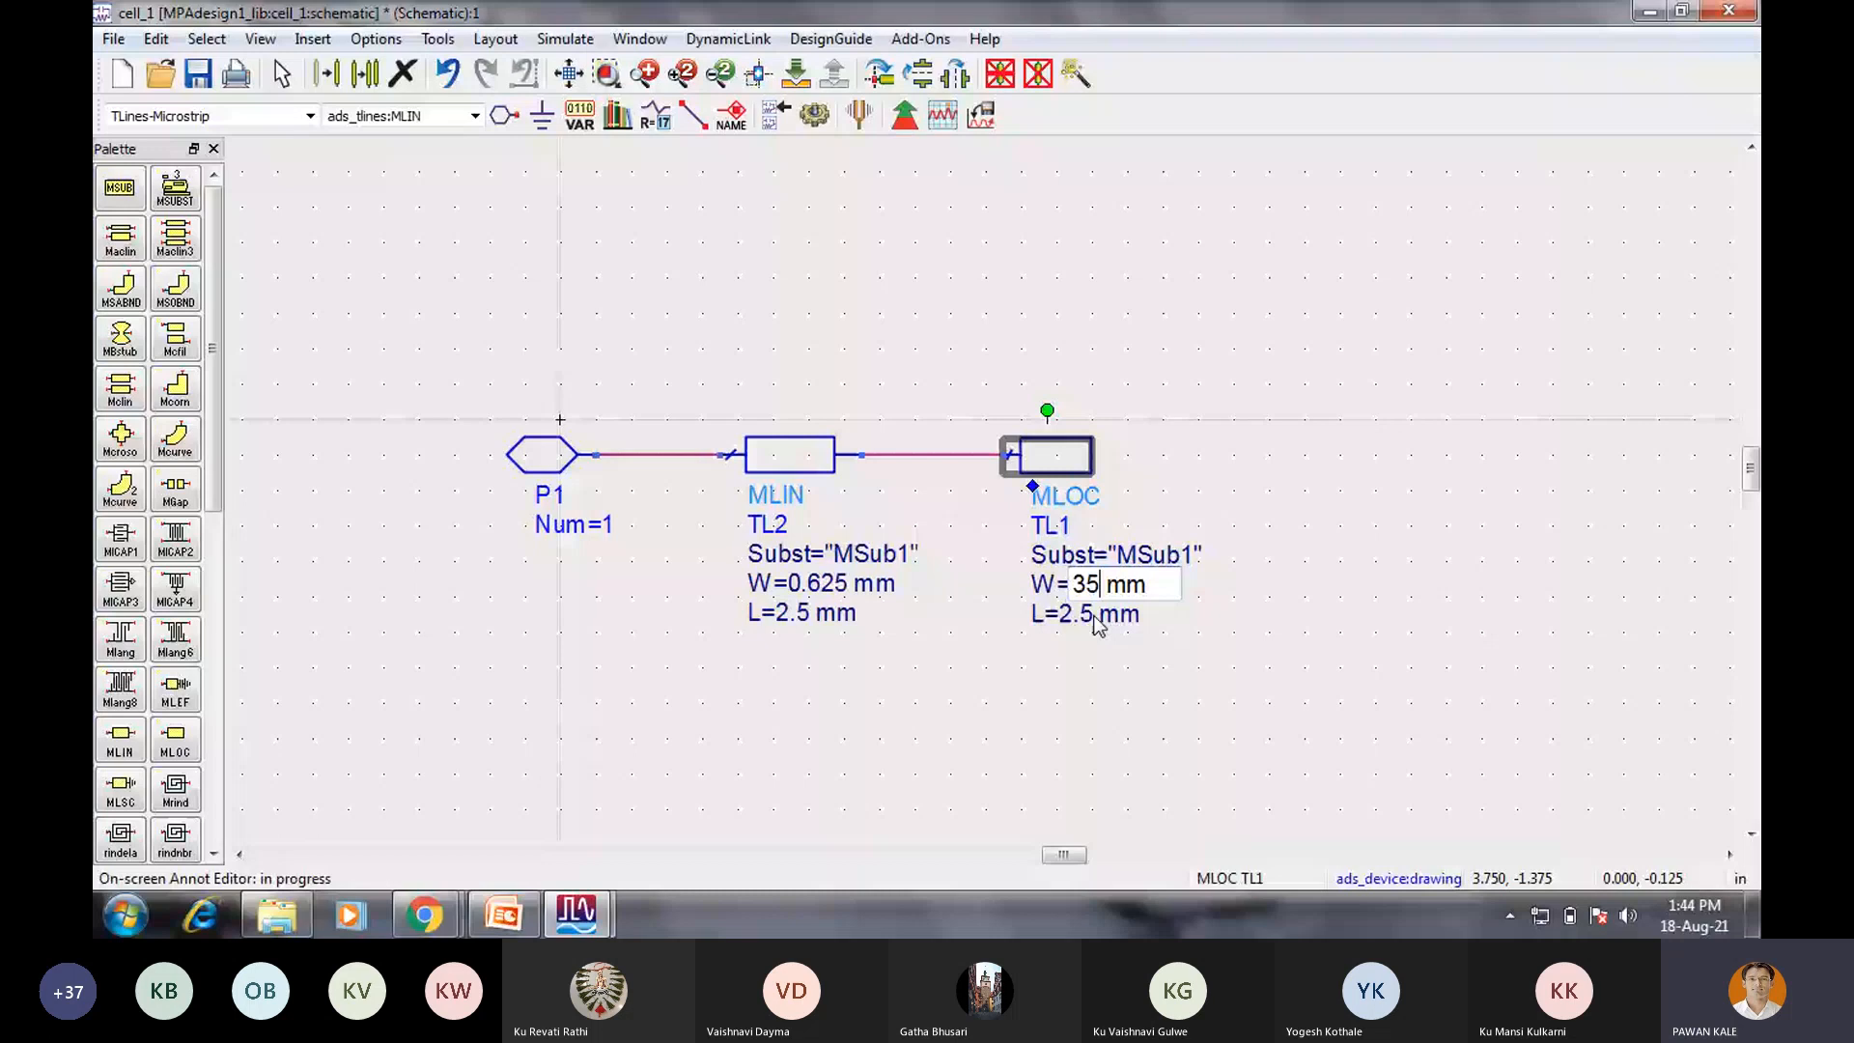
click(1095, 615)
key(BackSpace)
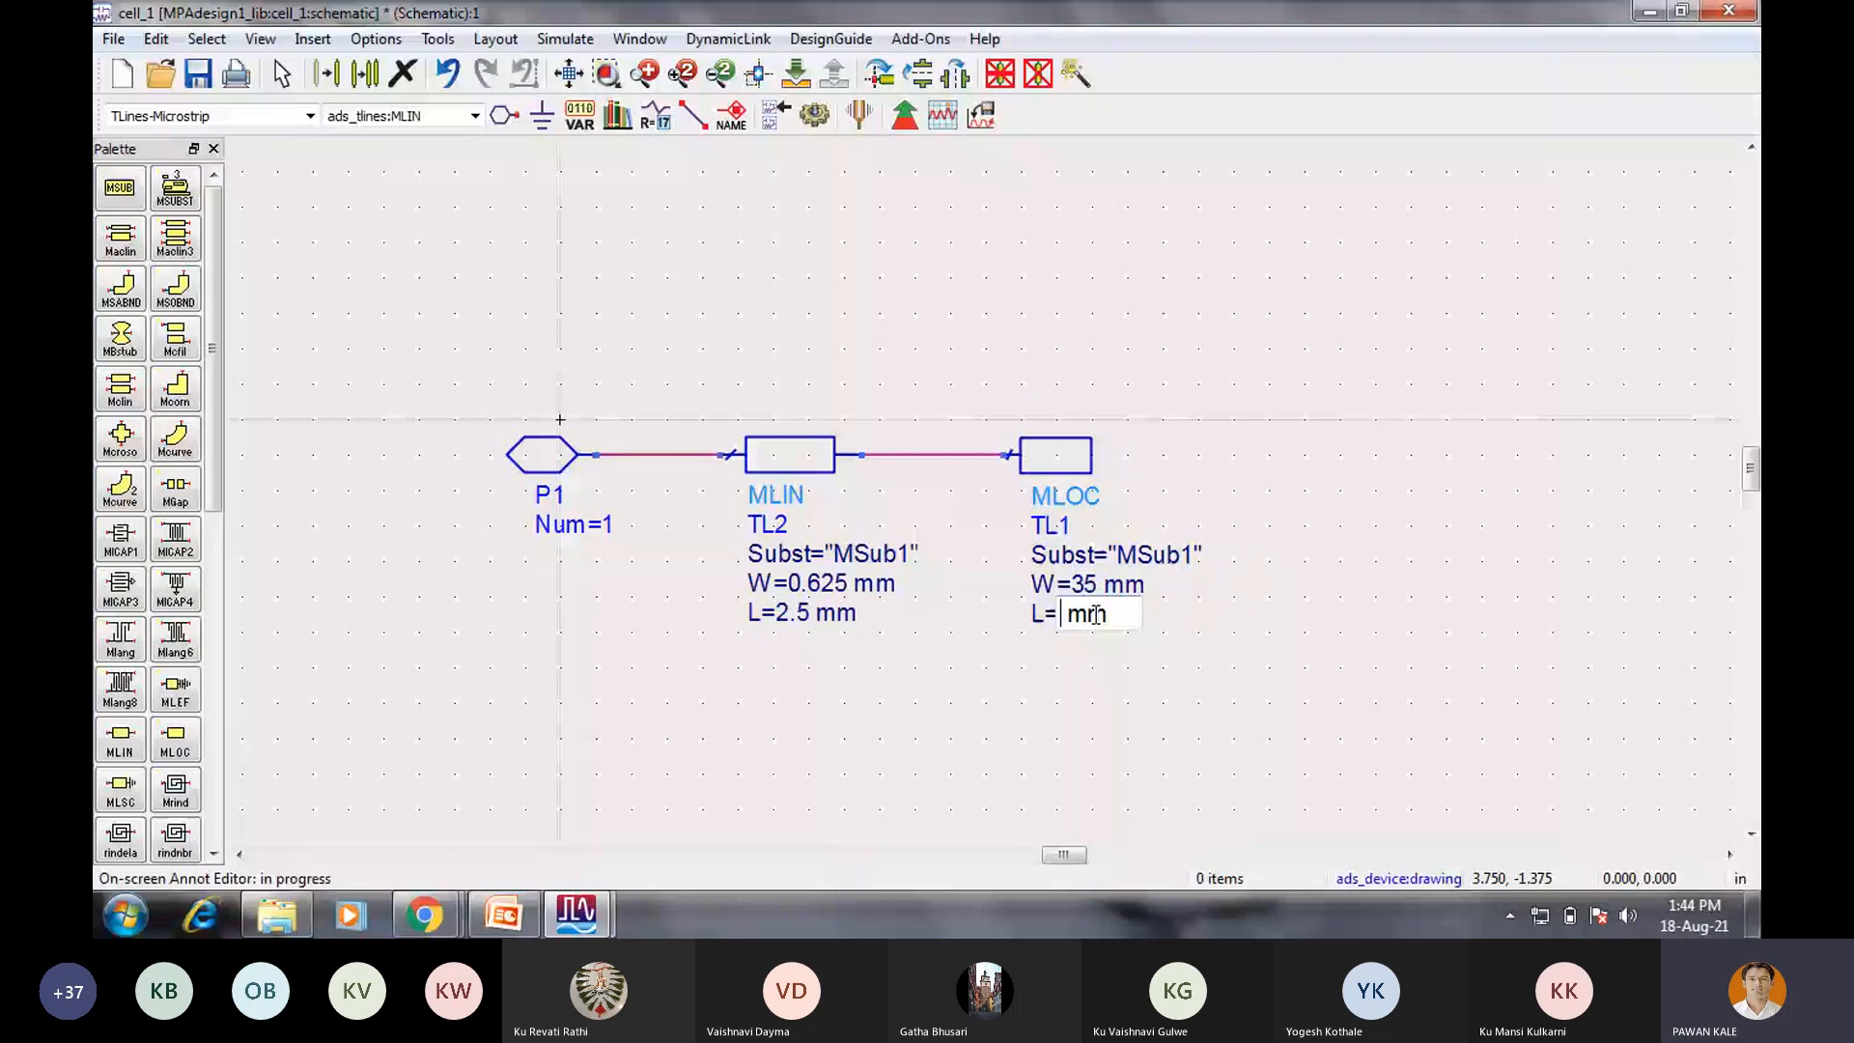
text(29)
click(1053, 679)
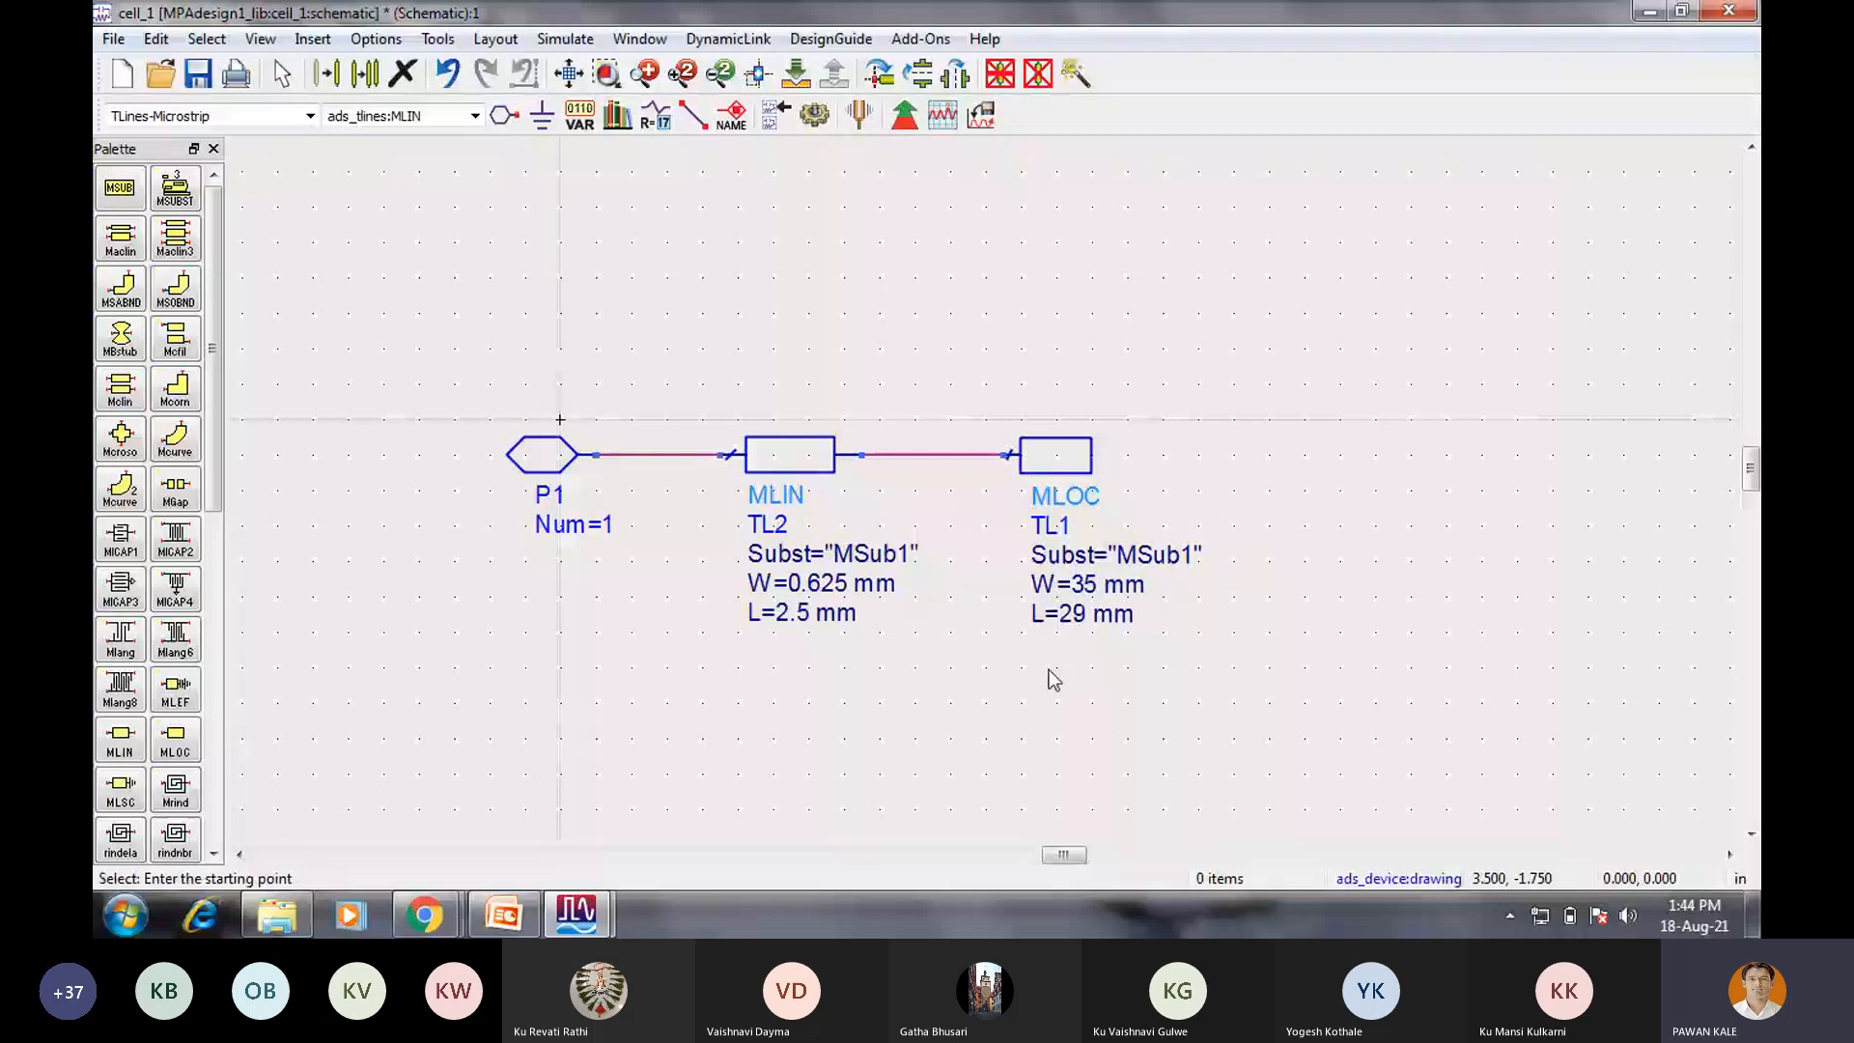
Correct the MLOC length L to 25 mm.
click(1083, 614)
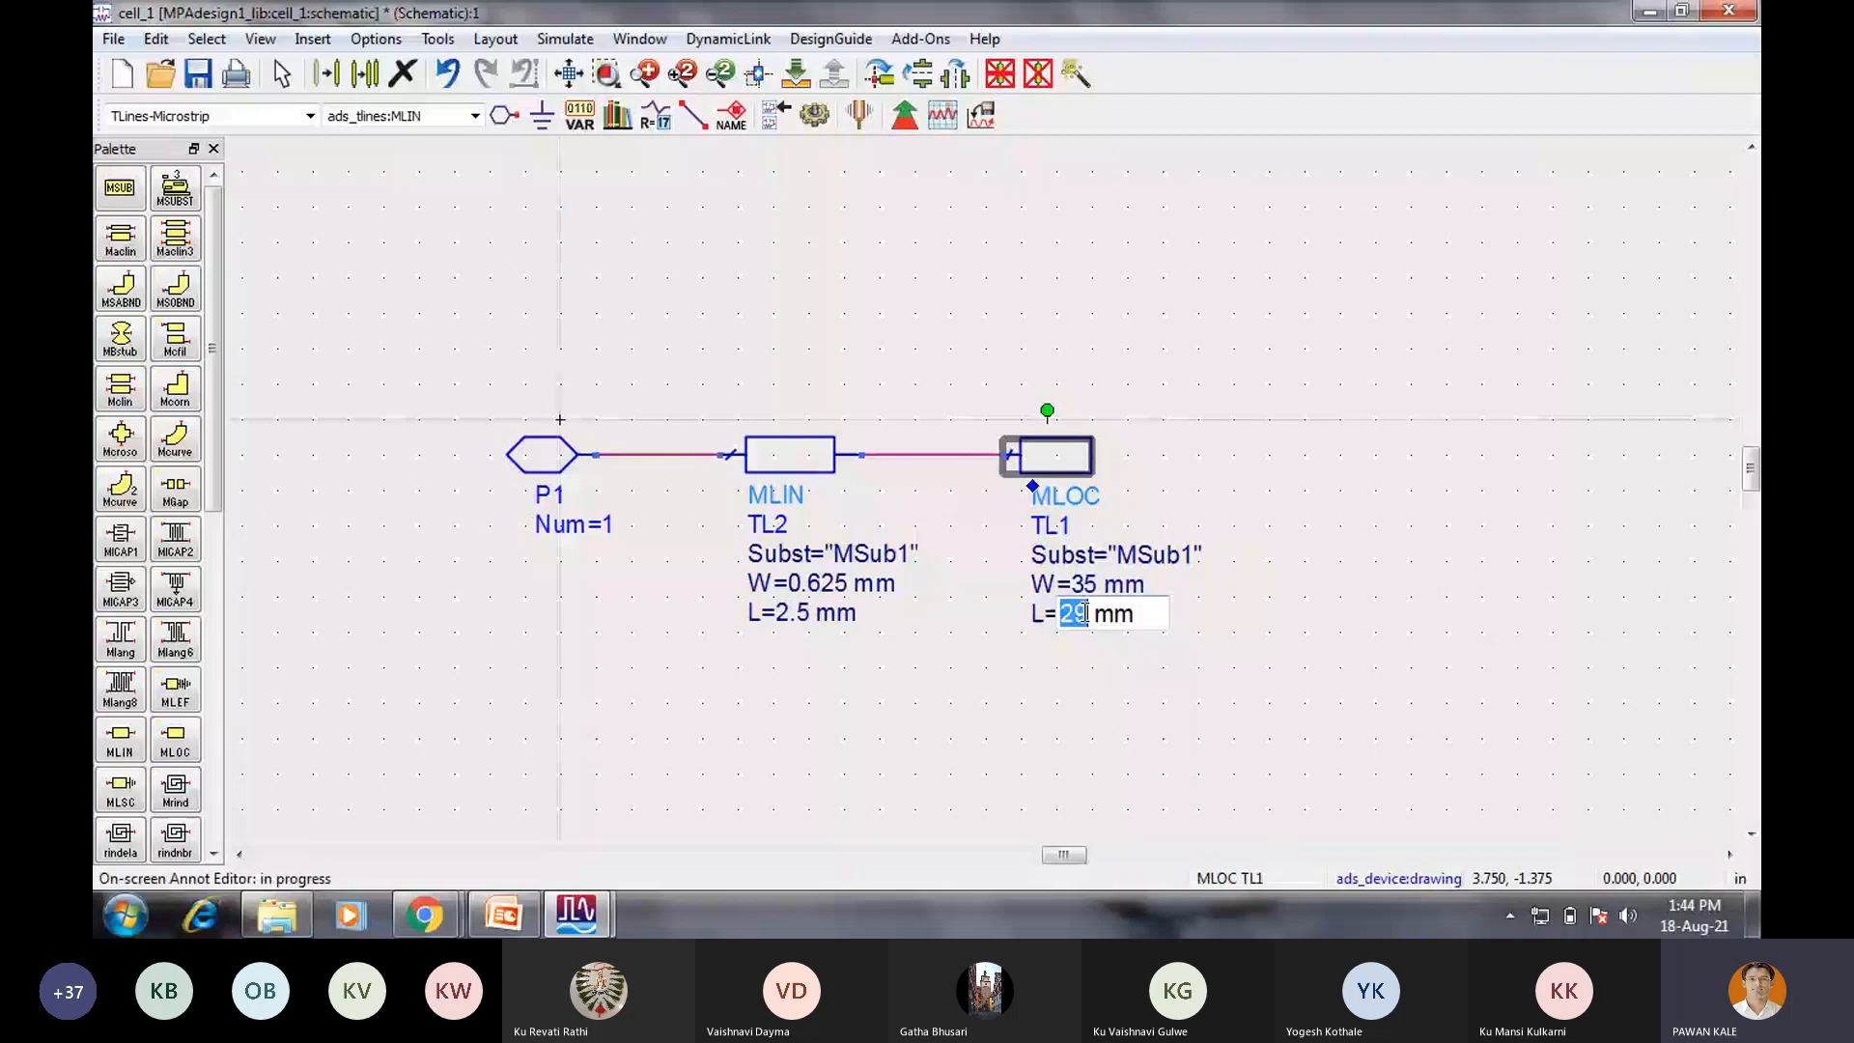
click(1085, 614)
text(5)
key(BackSpace)
click(994, 705)
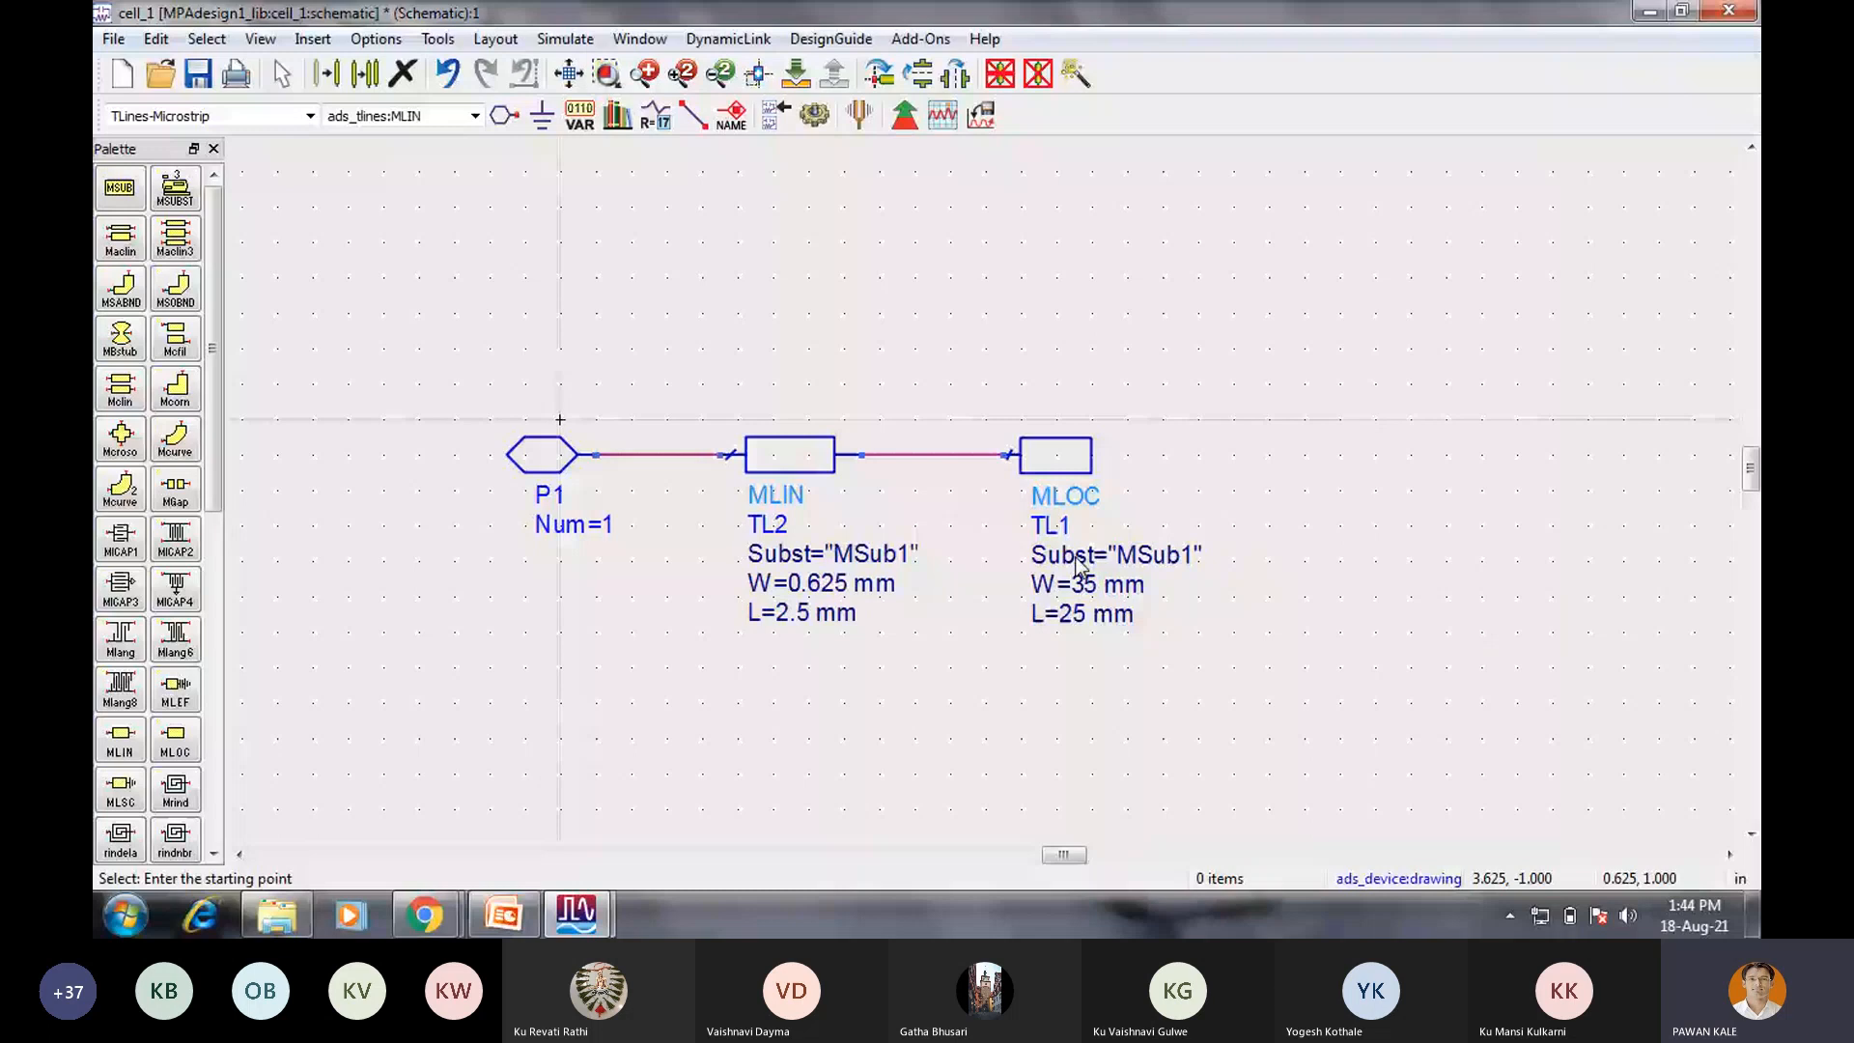
Set the MLIN width W to 2.9 mm and its length L to 10 mm.
click(824, 591)
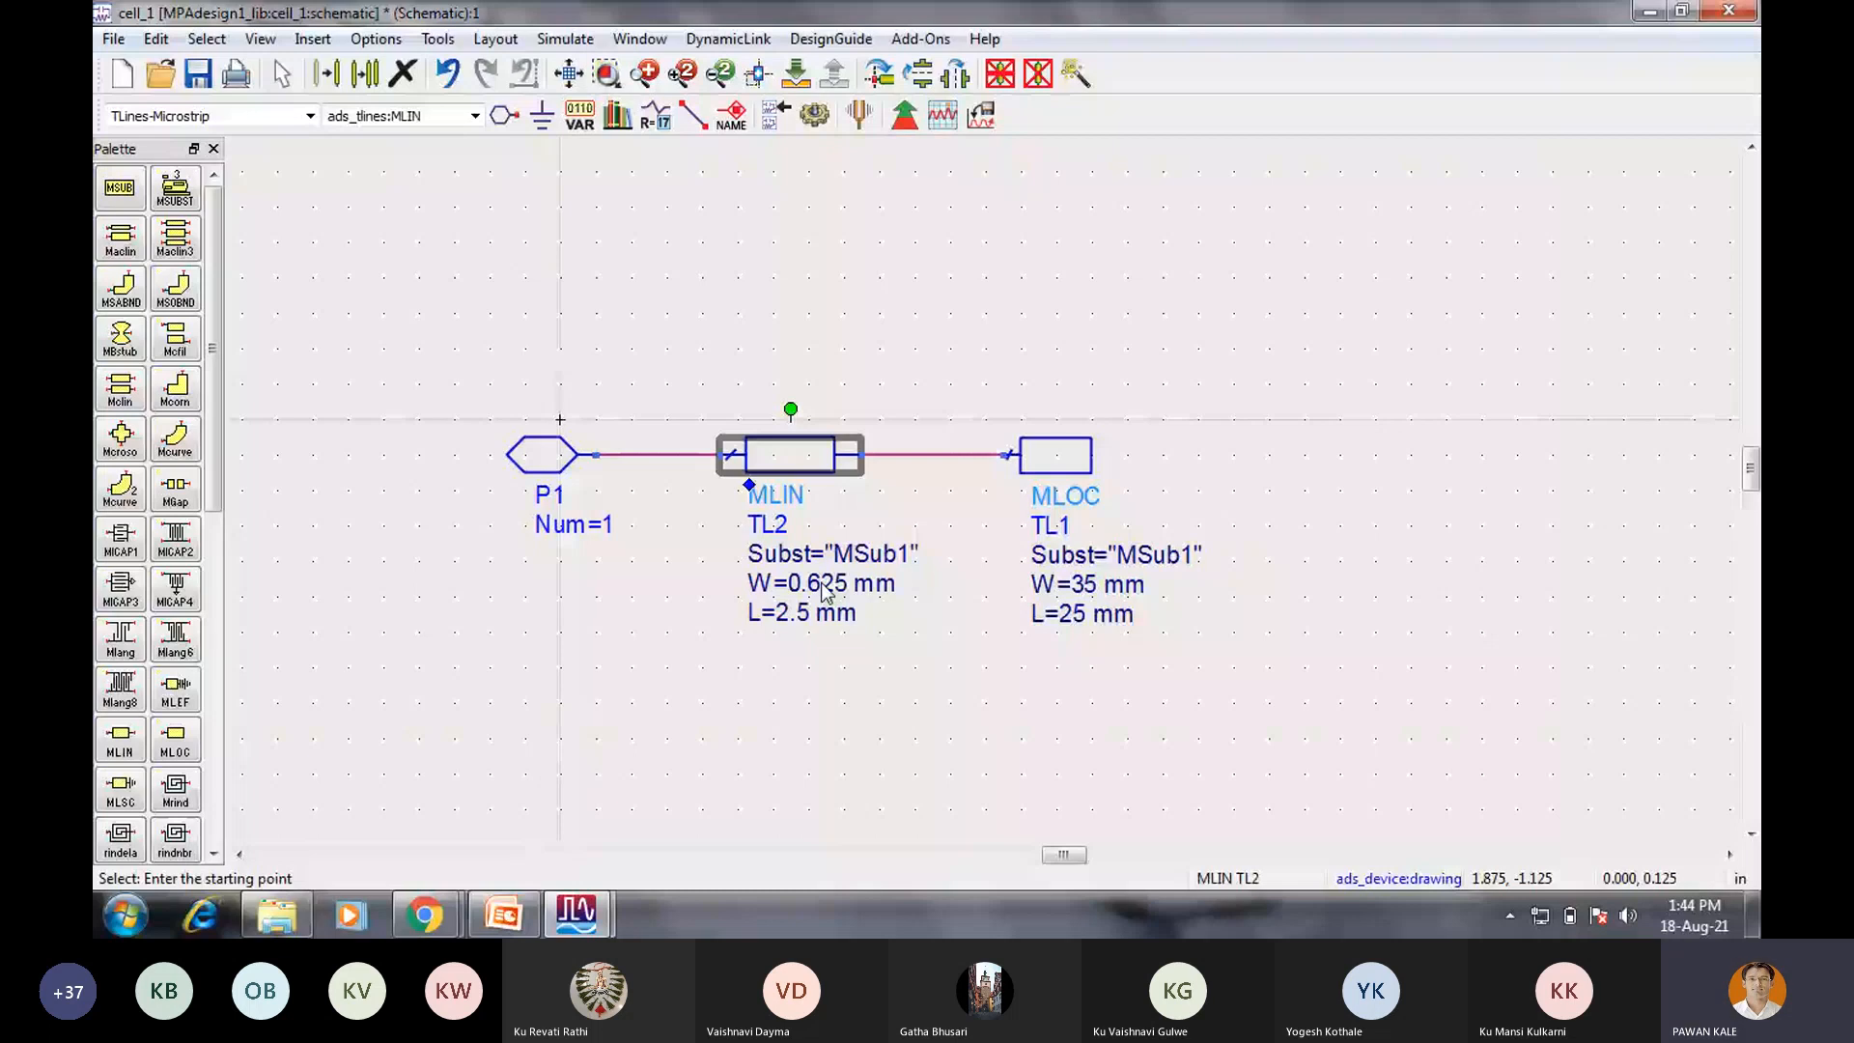
double_click(821, 585)
text(2.9)
double_click(802, 612)
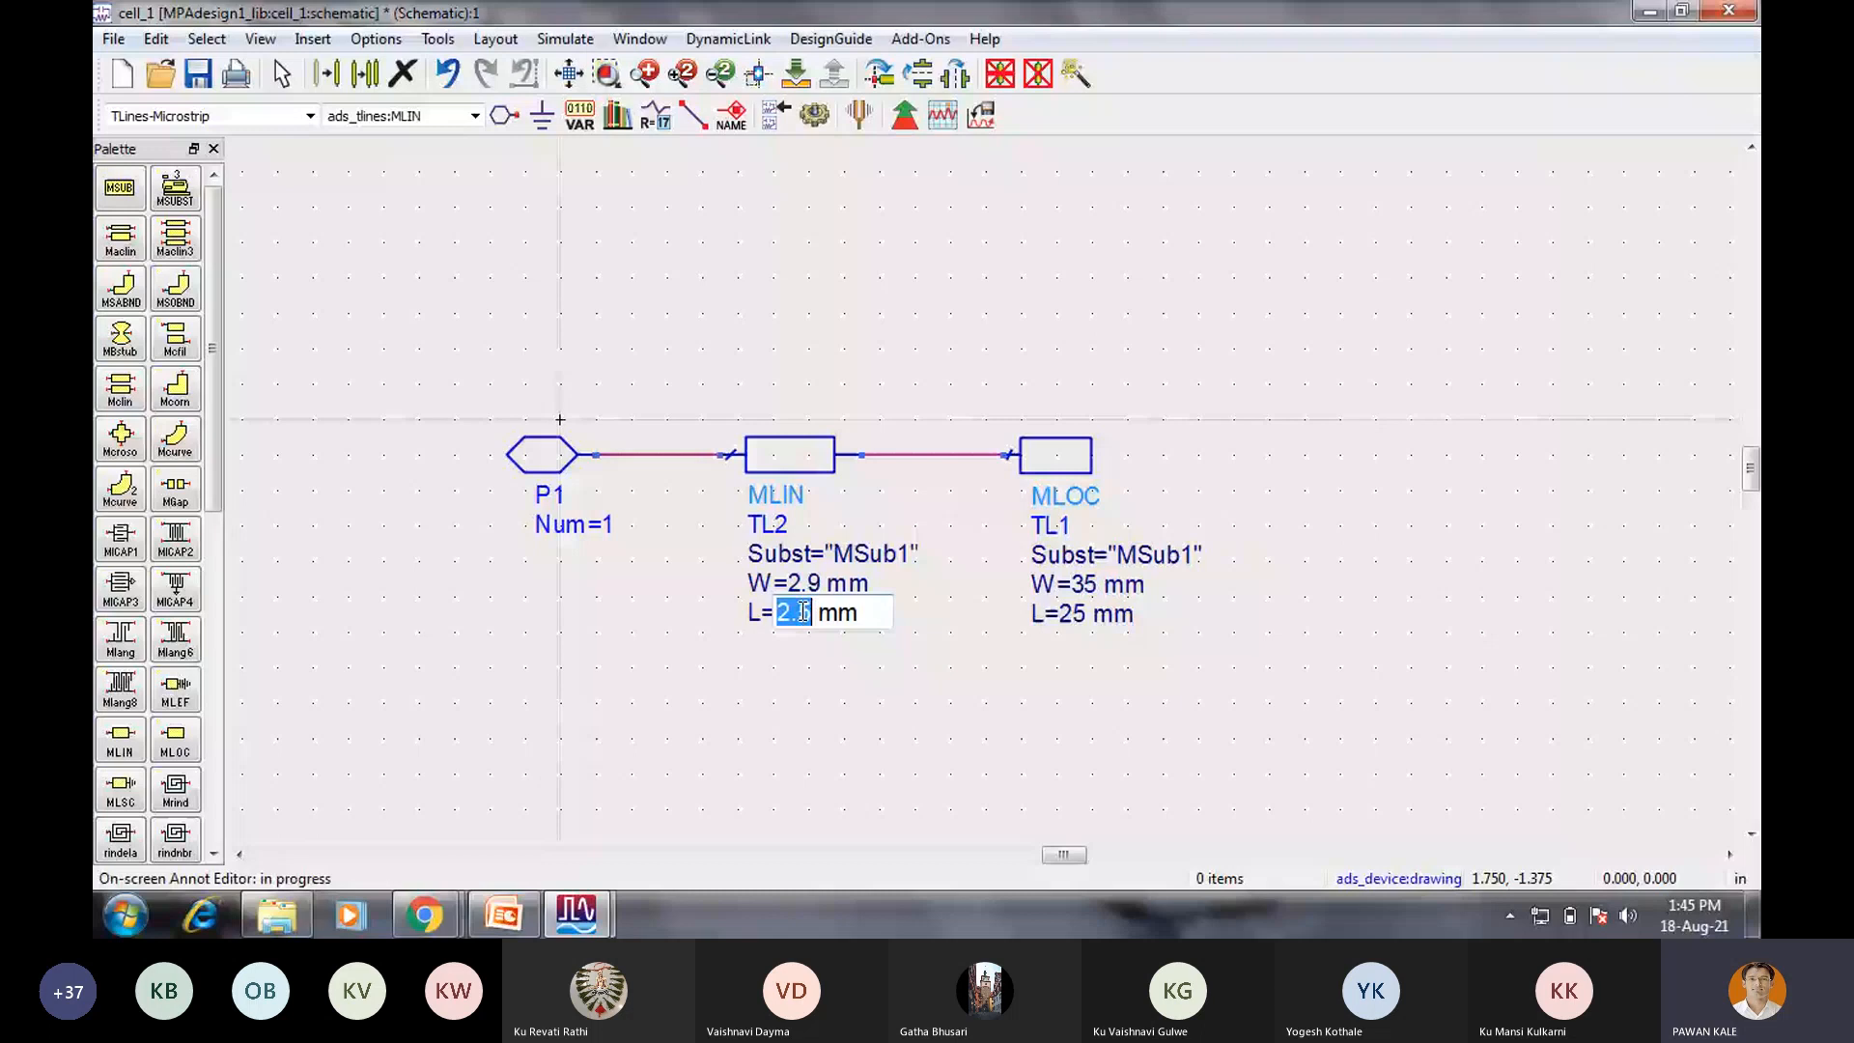
text(10)
click(890, 668)
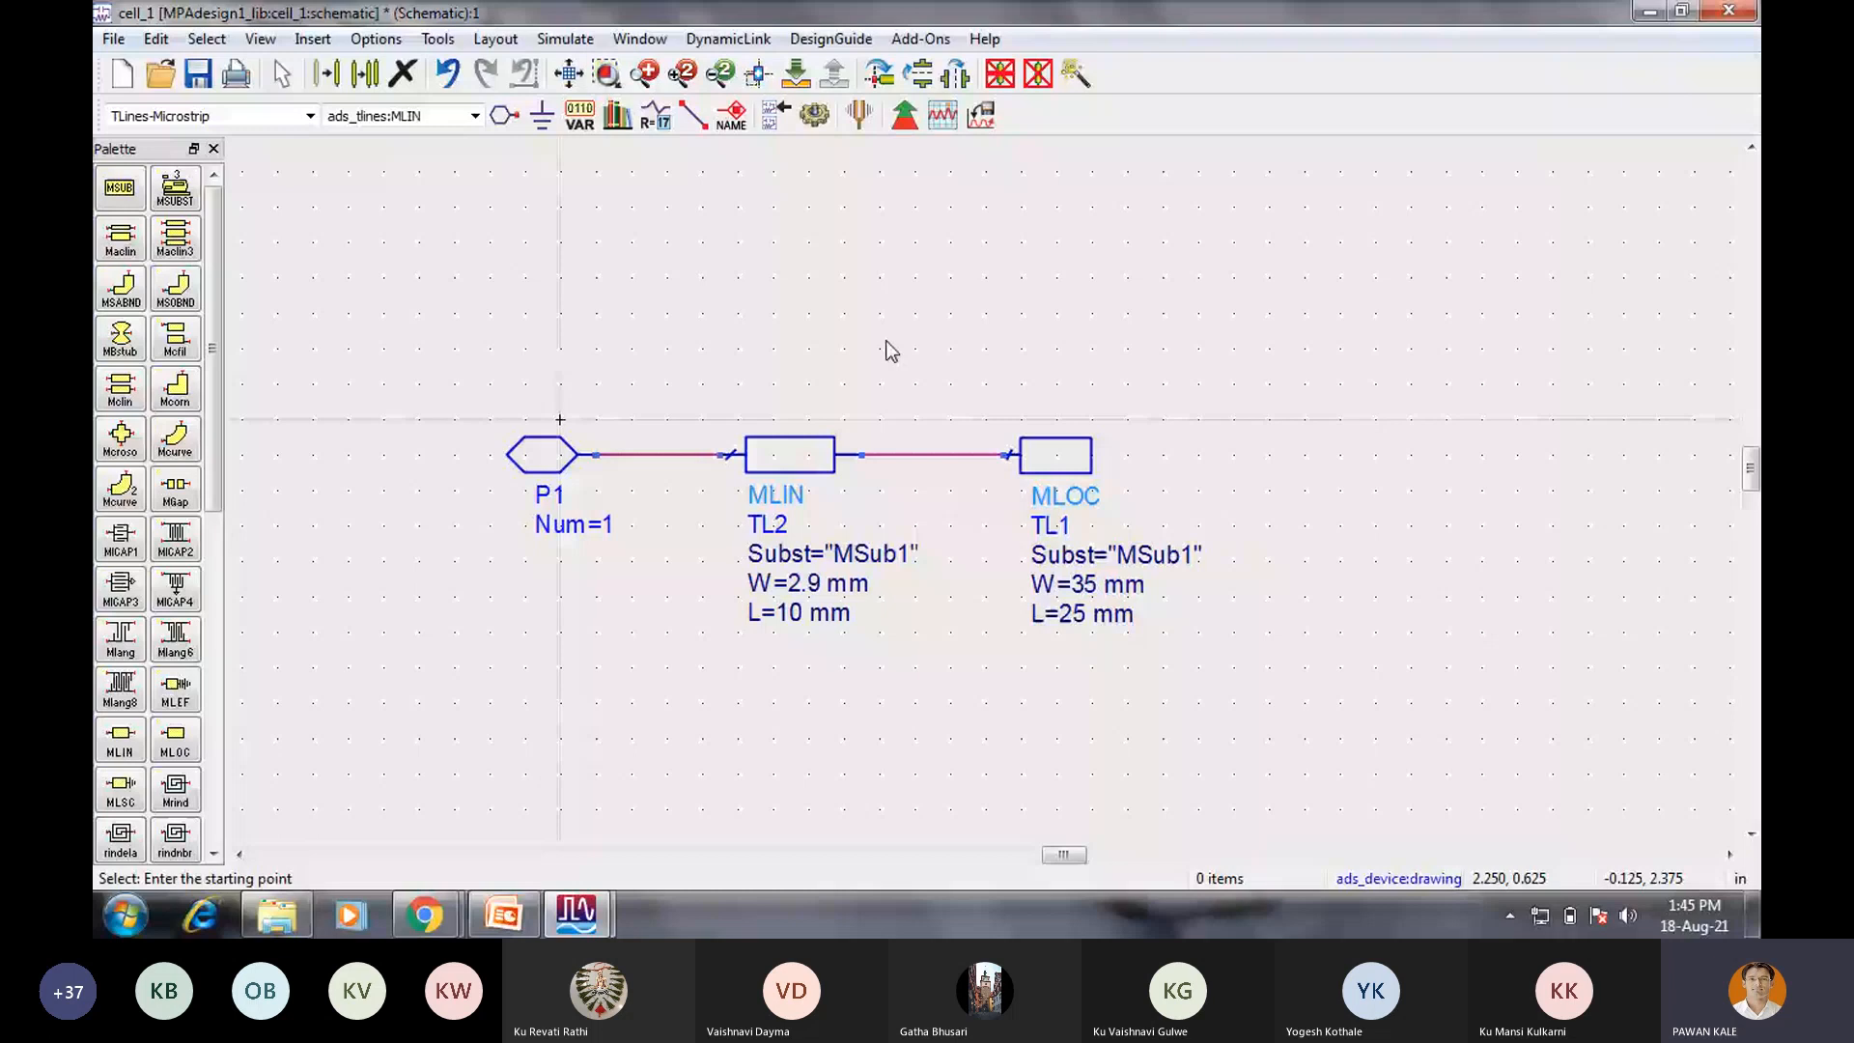
Generate the layout for the entire schematic design with the default options, maximize its window, and examine port P1 at the feed line's end.
click(495, 43)
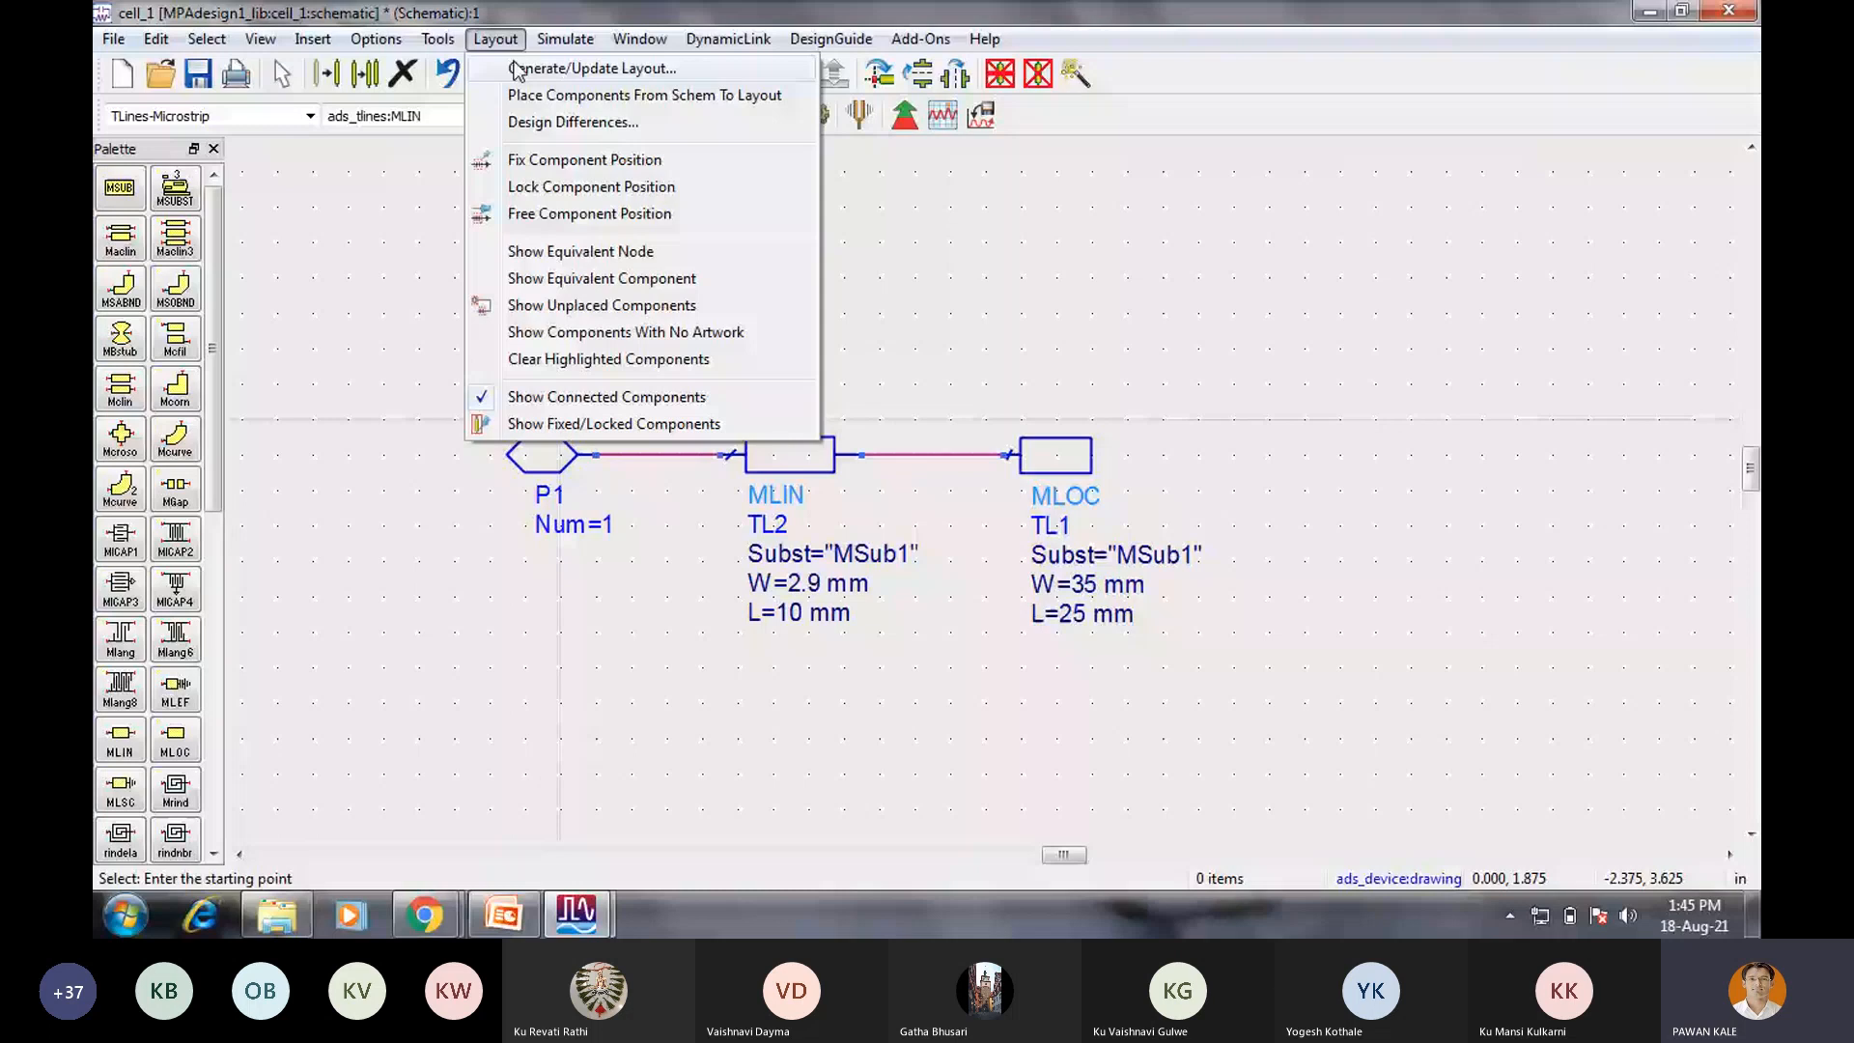
click(518, 68)
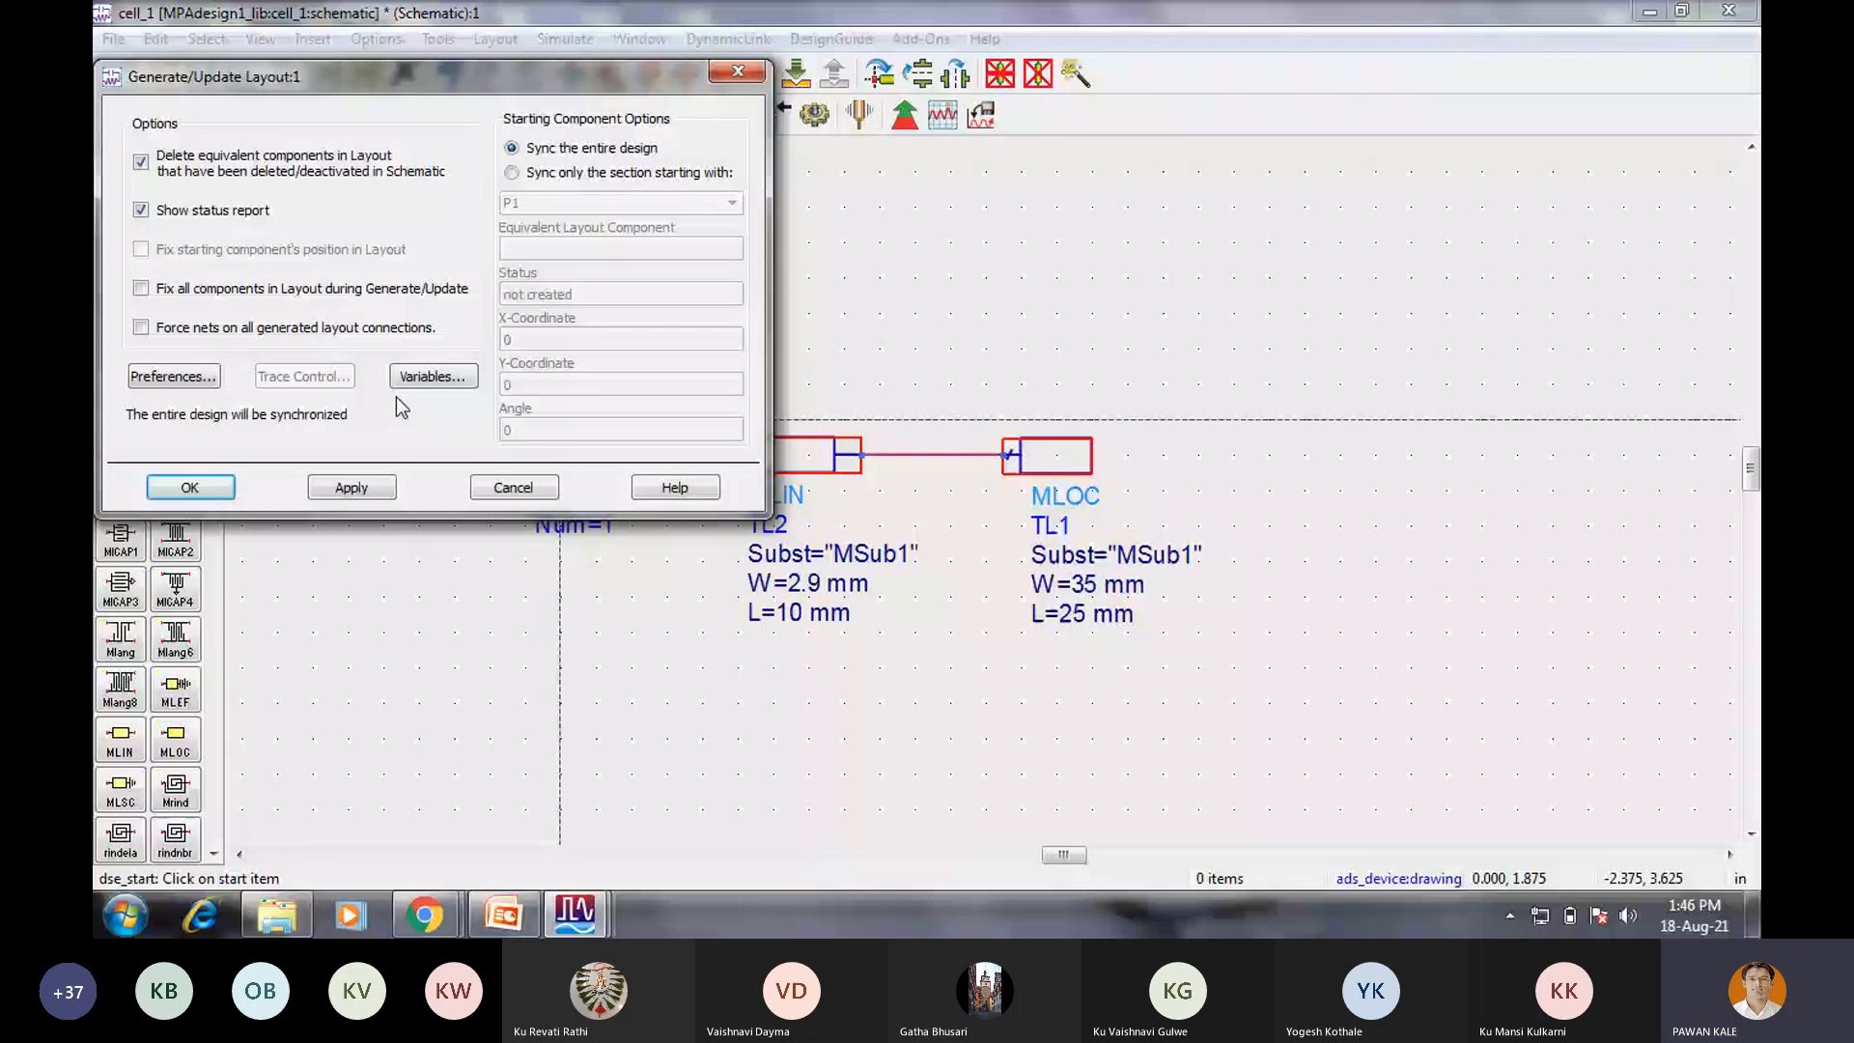
key(Return)
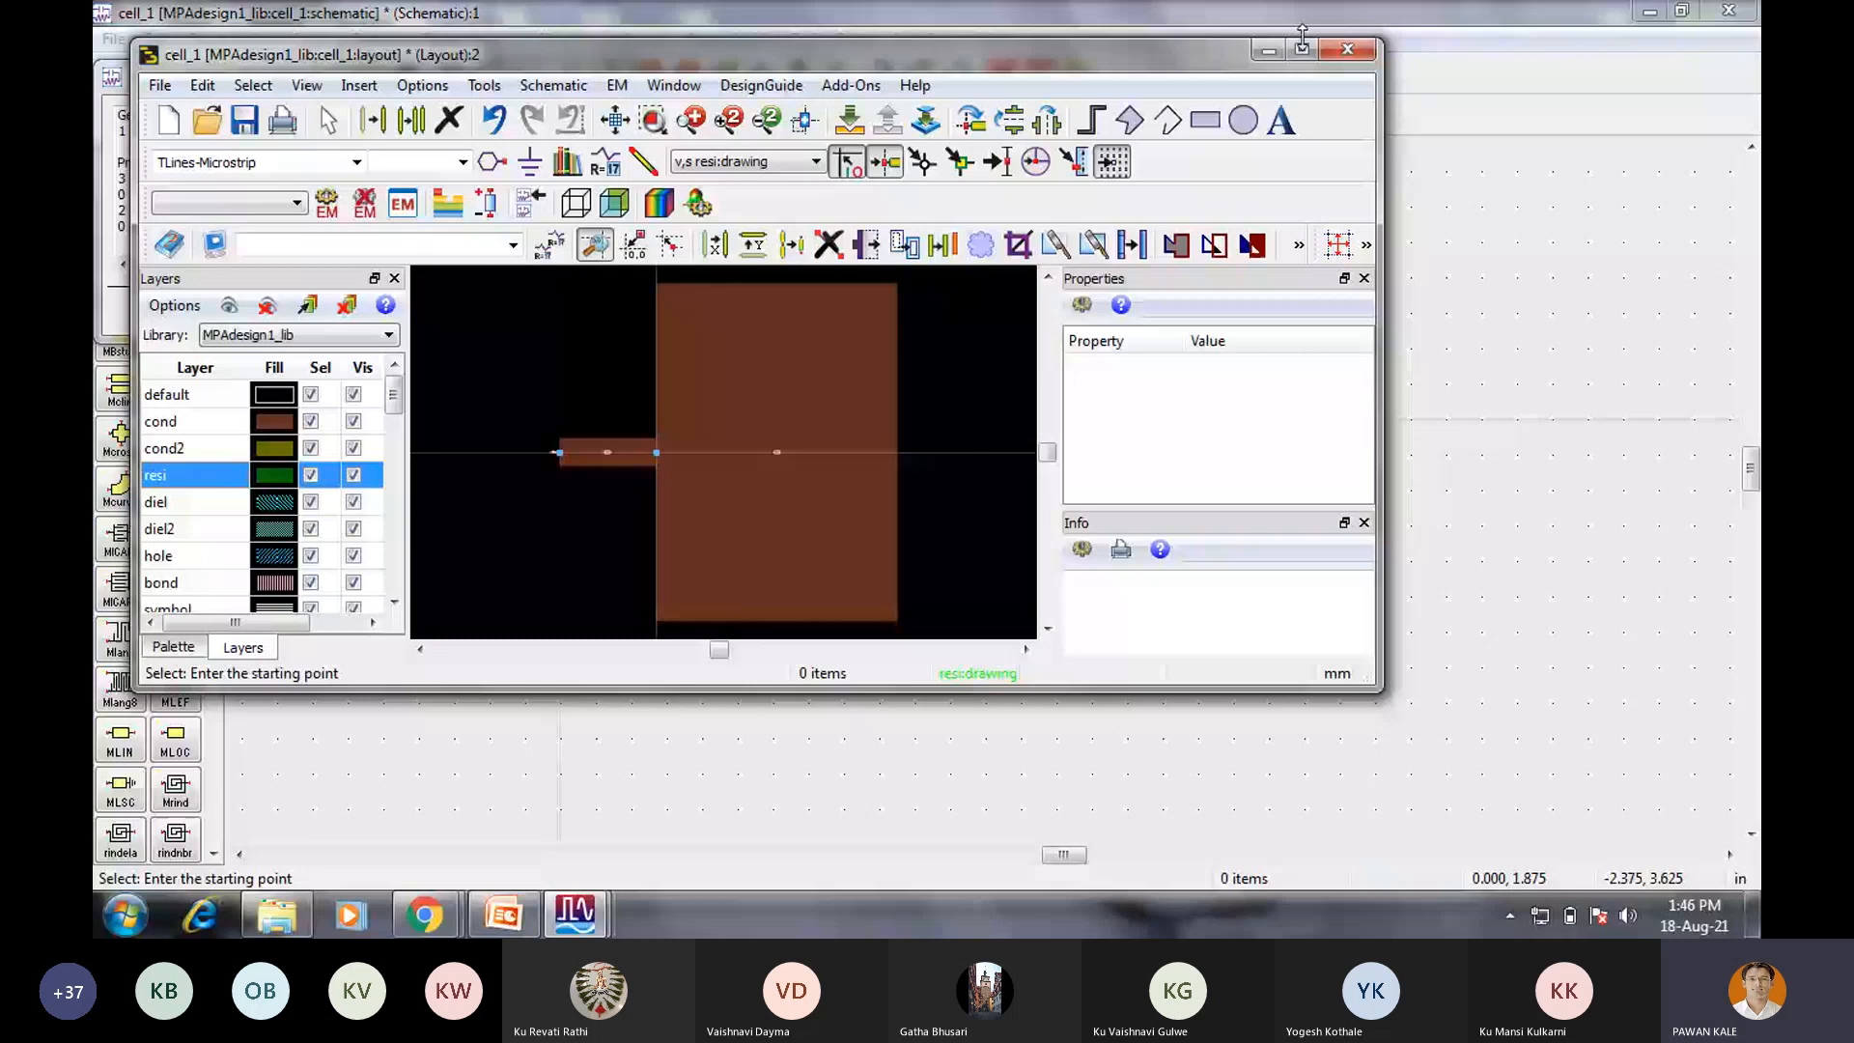
click(1302, 48)
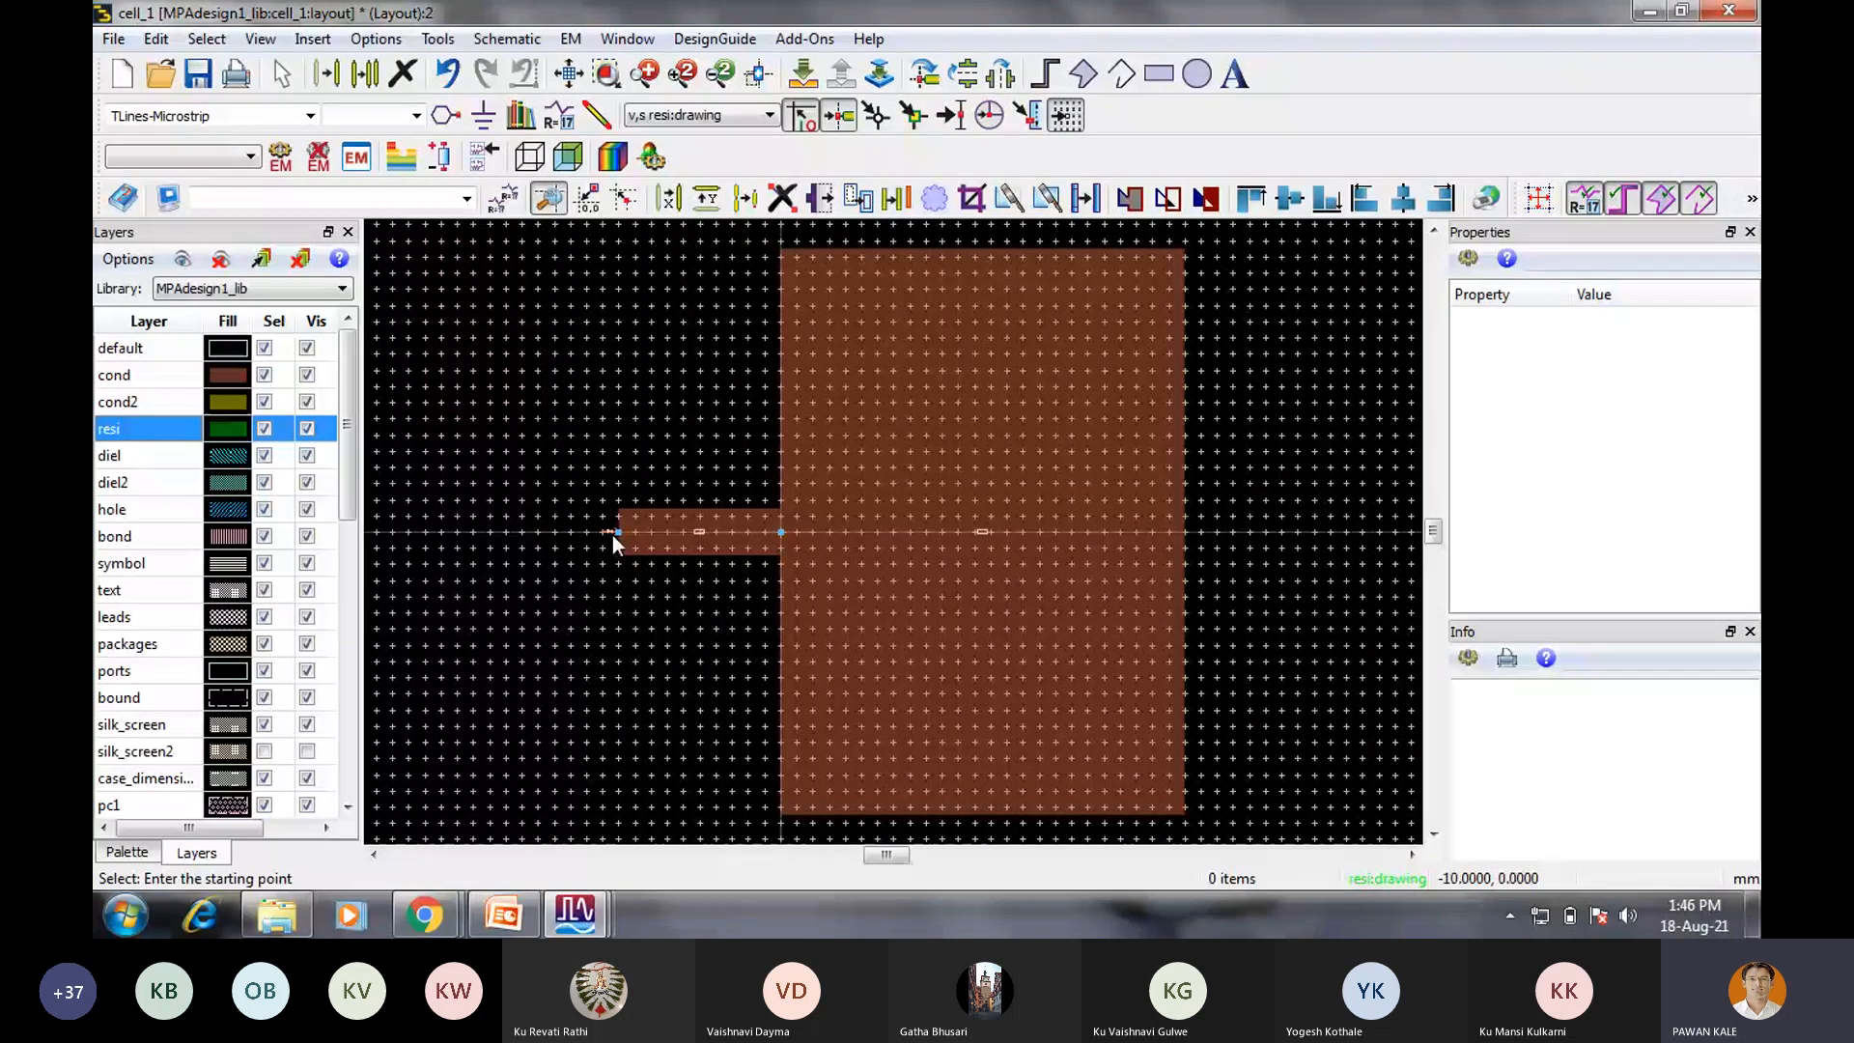
click(674, 80)
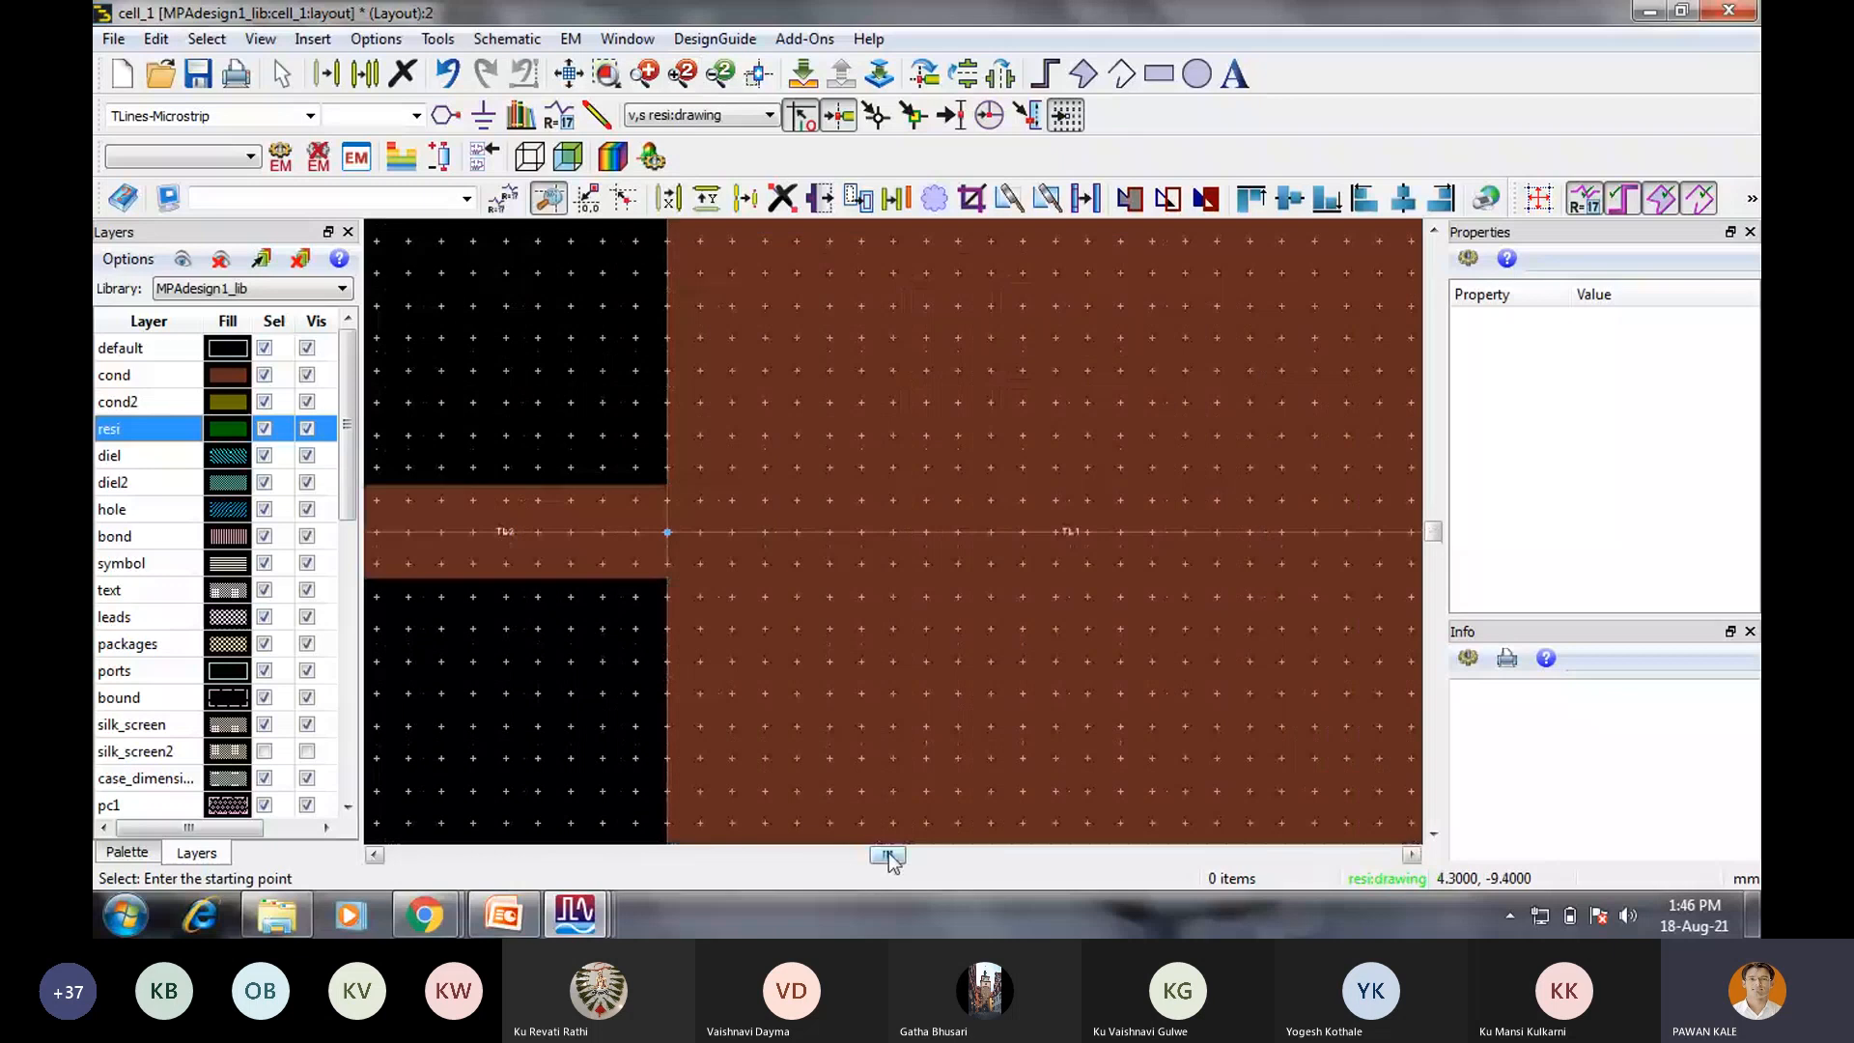
click(372, 854)
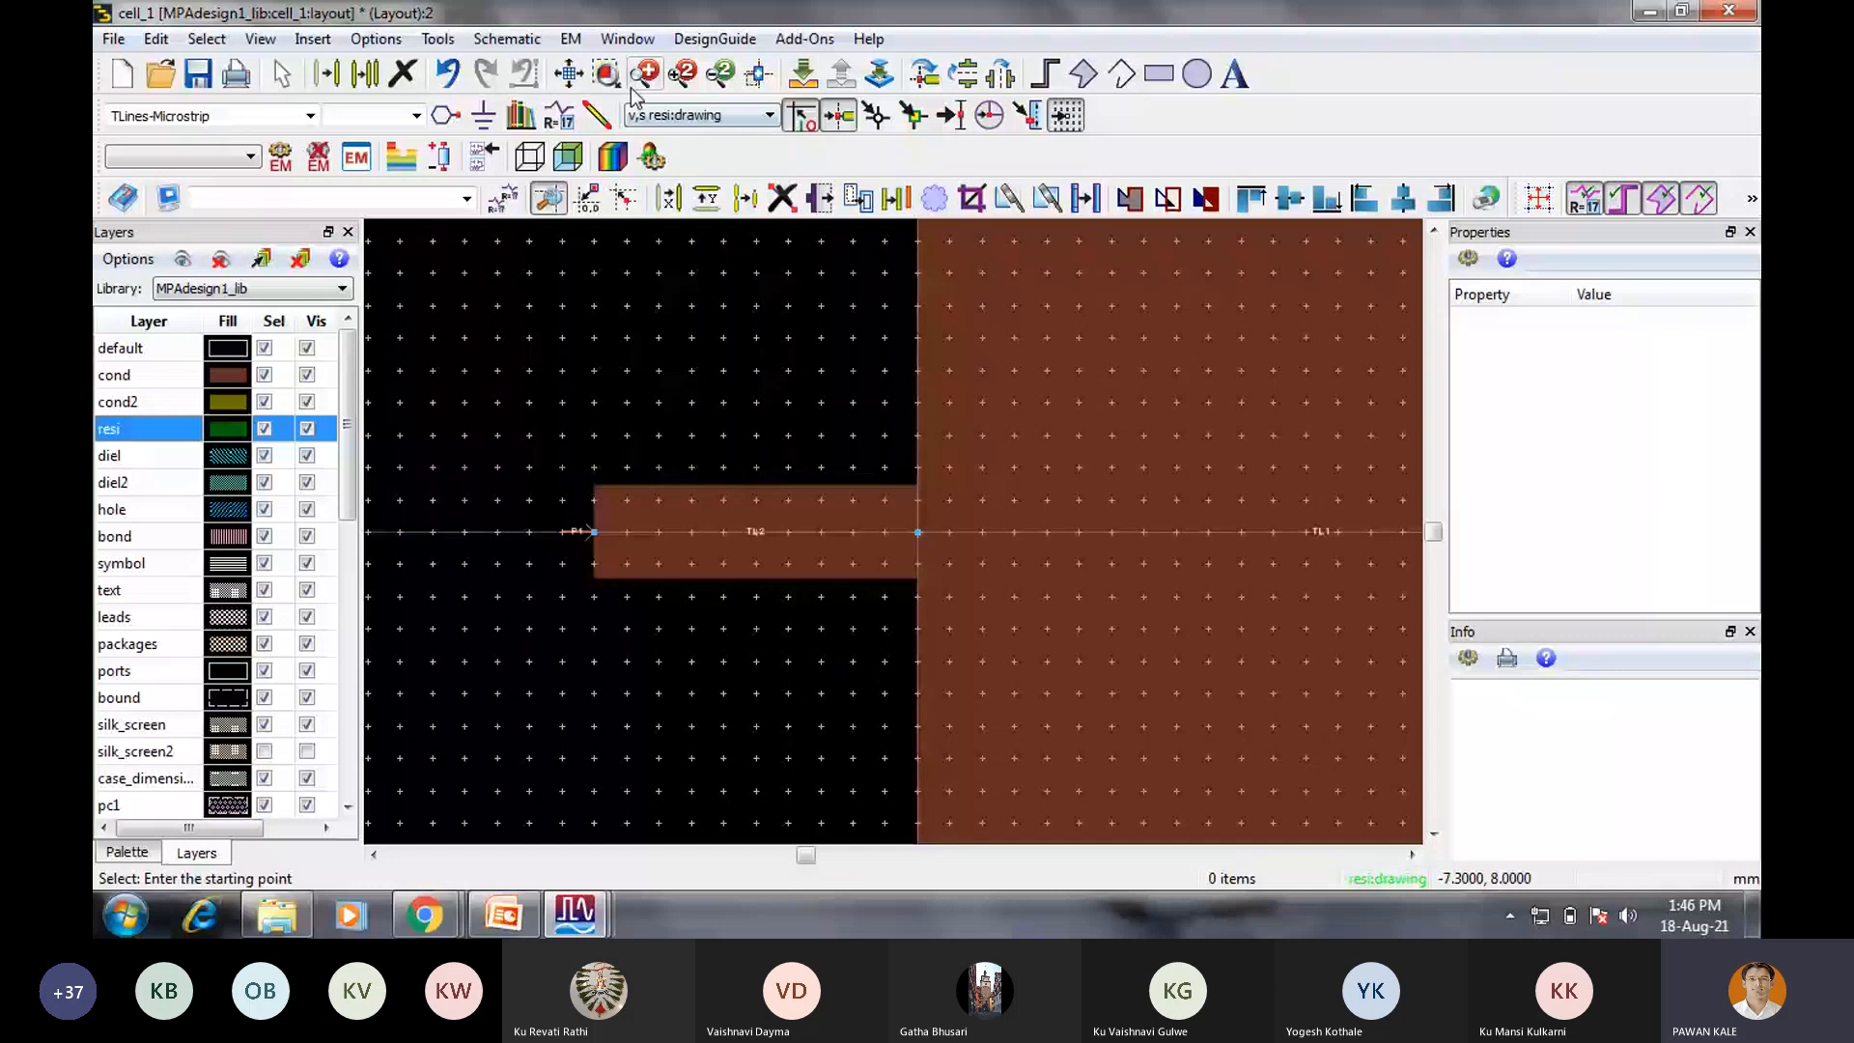
click(637, 83)
click(373, 855)
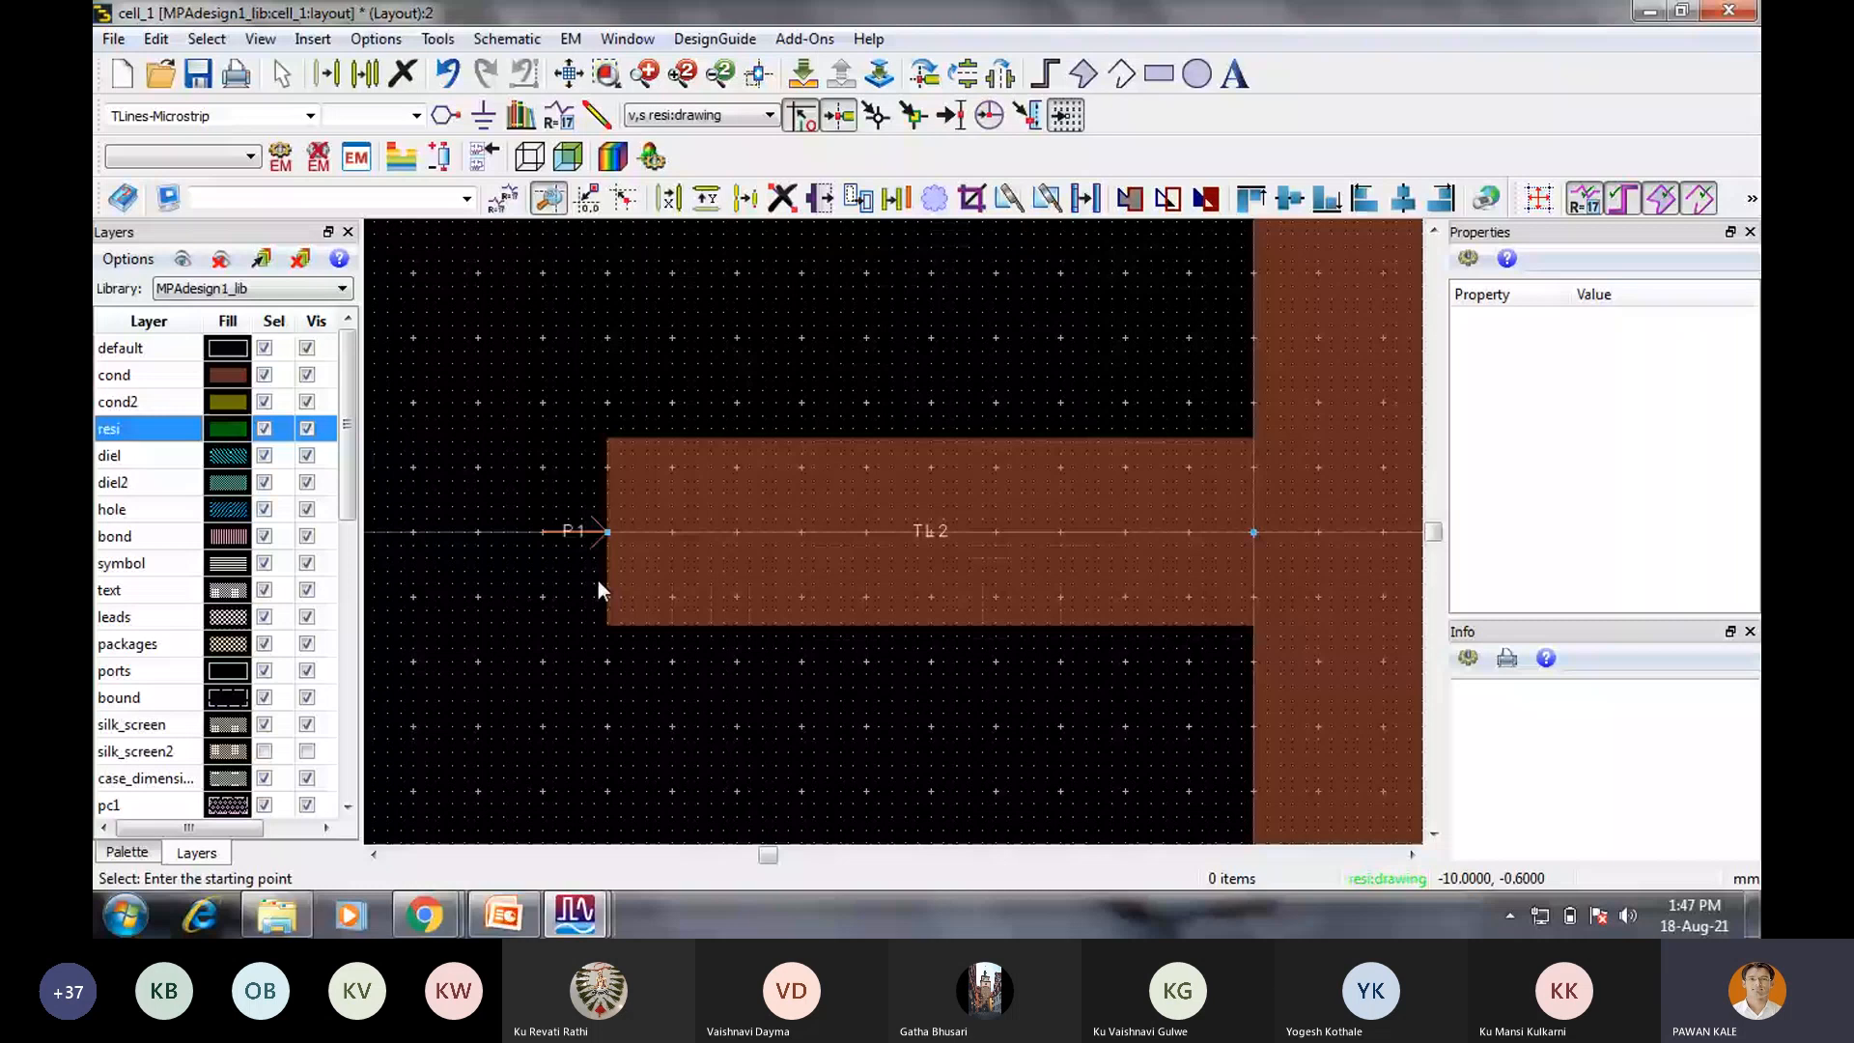
key(f)
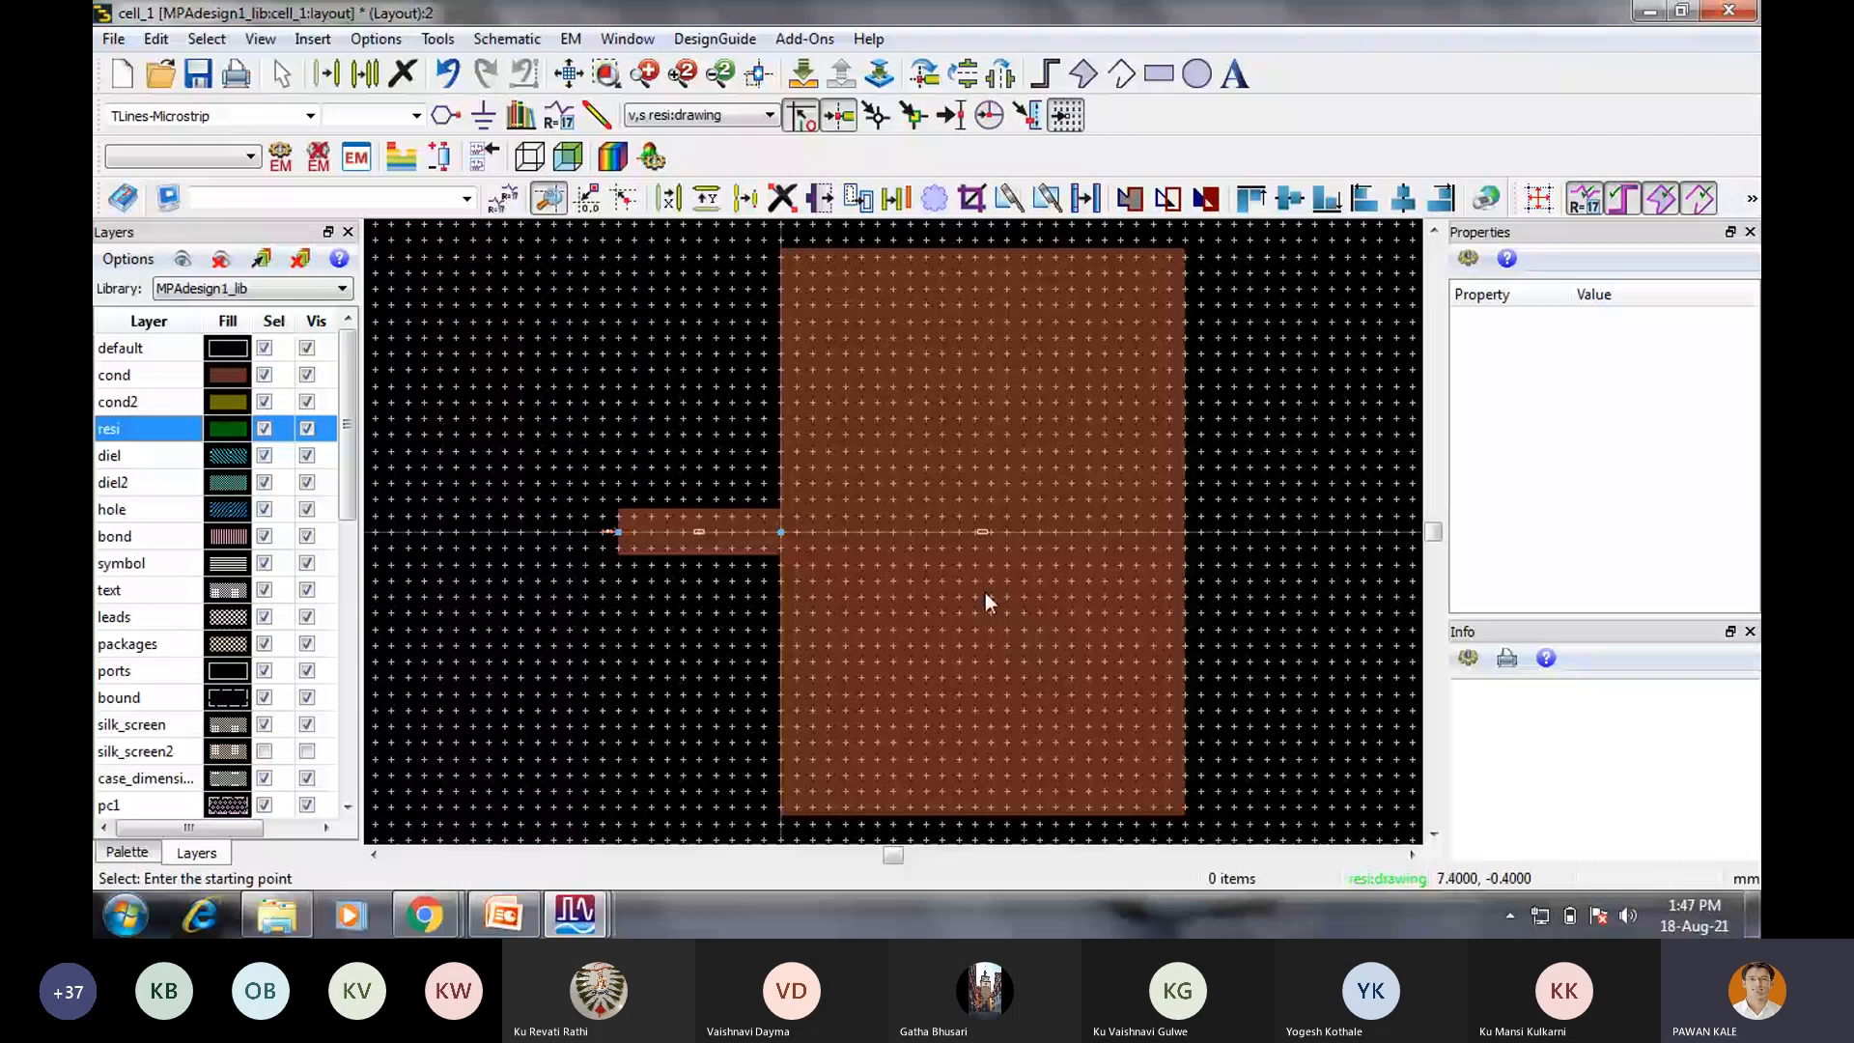
click(568, 157)
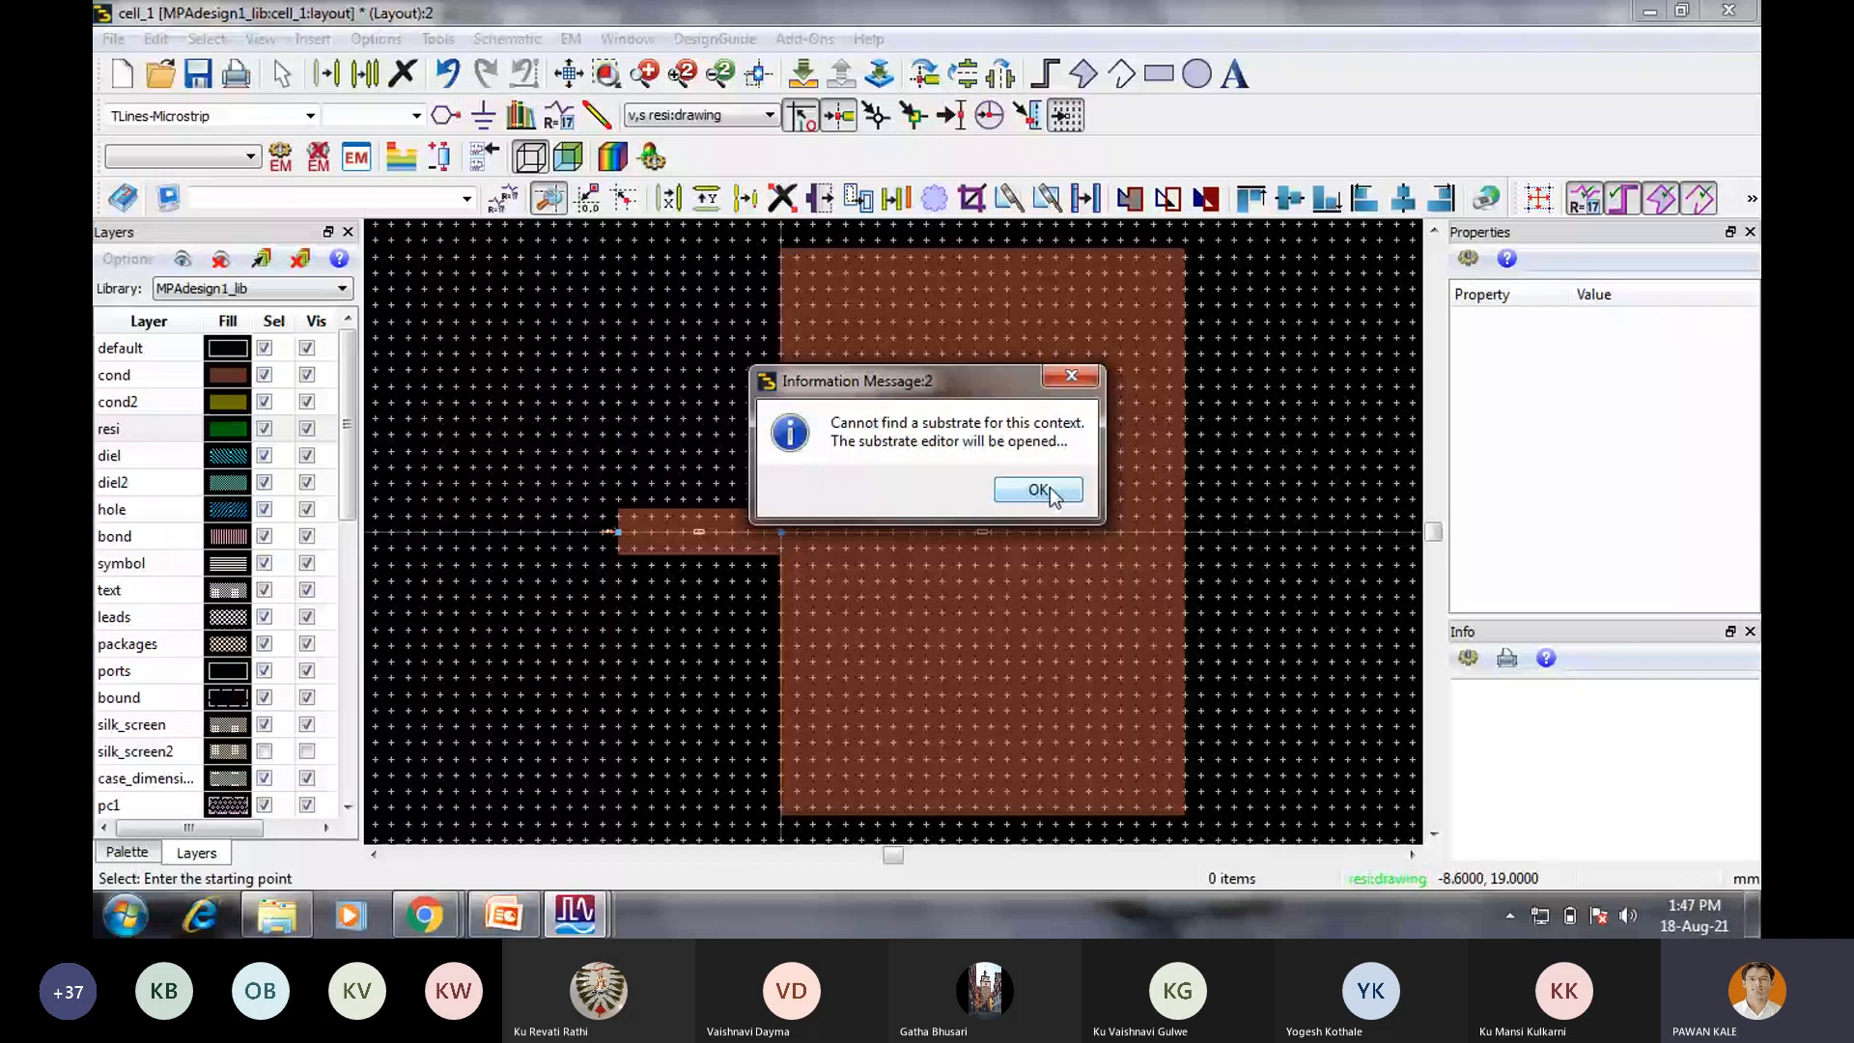
click(1051, 492)
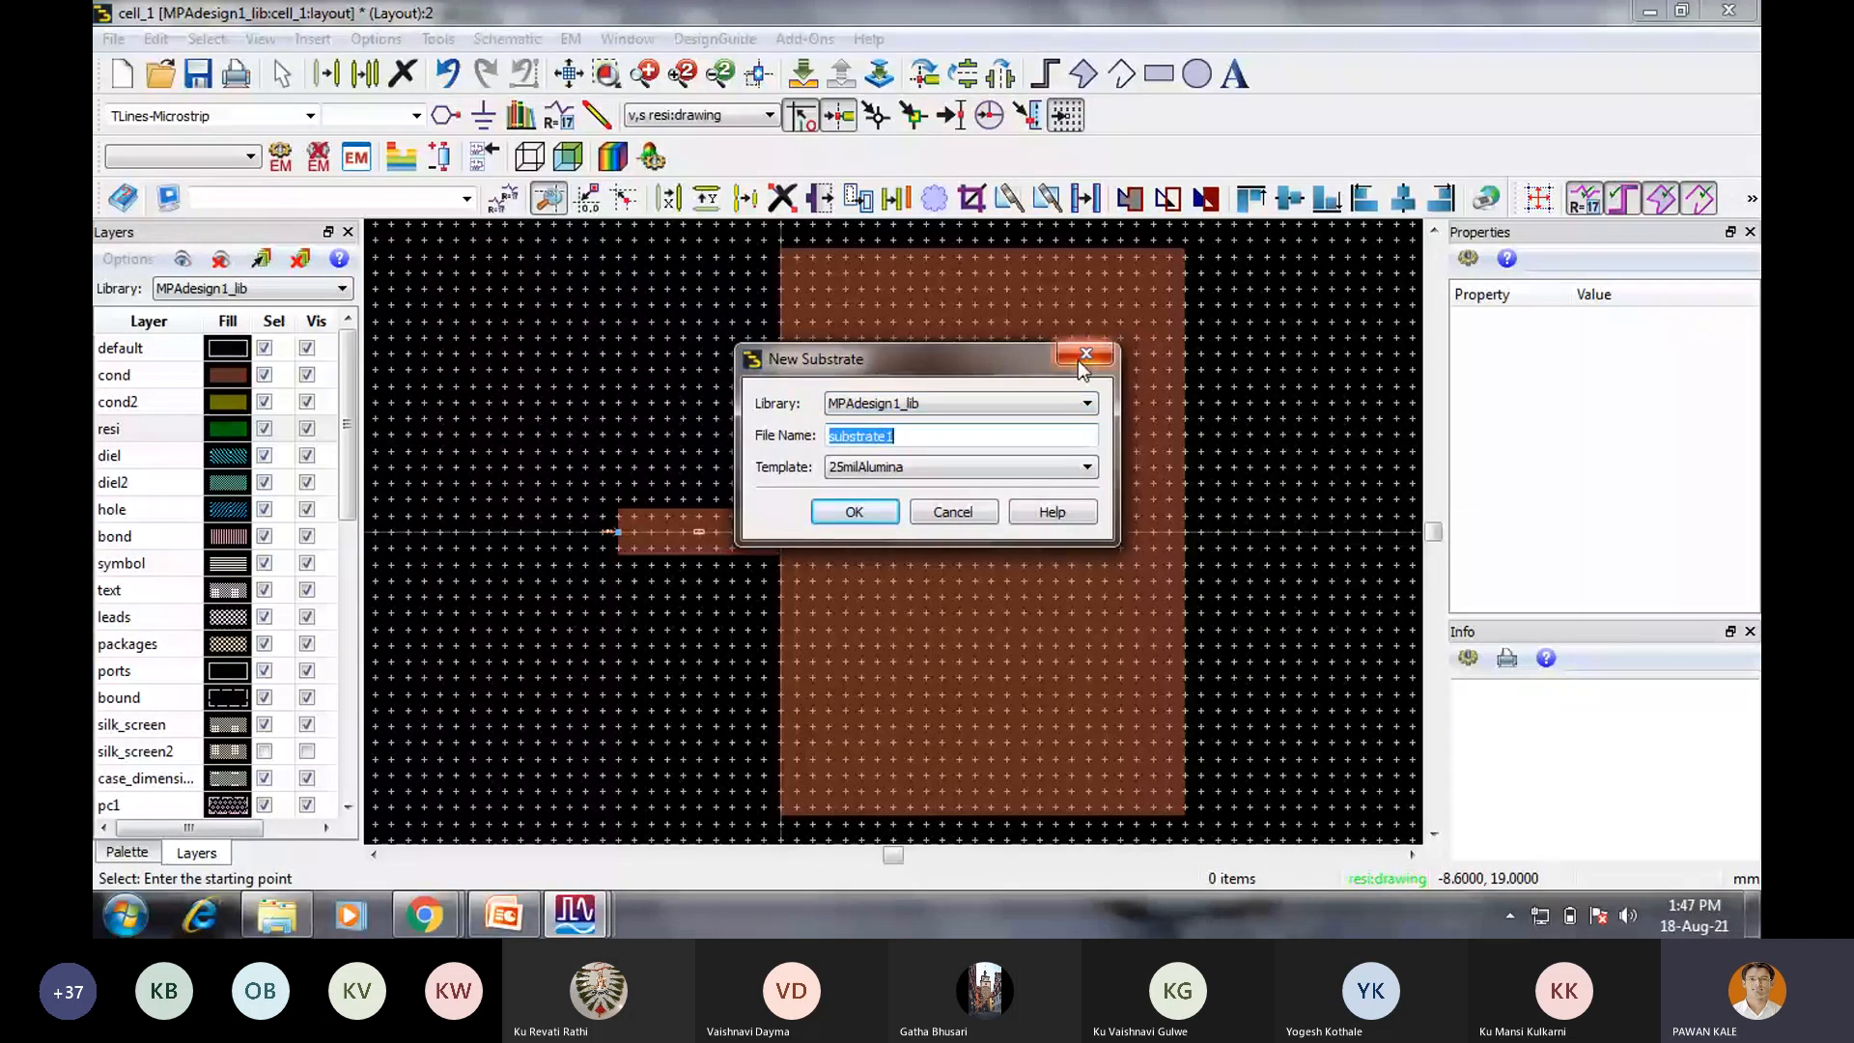
click(1085, 354)
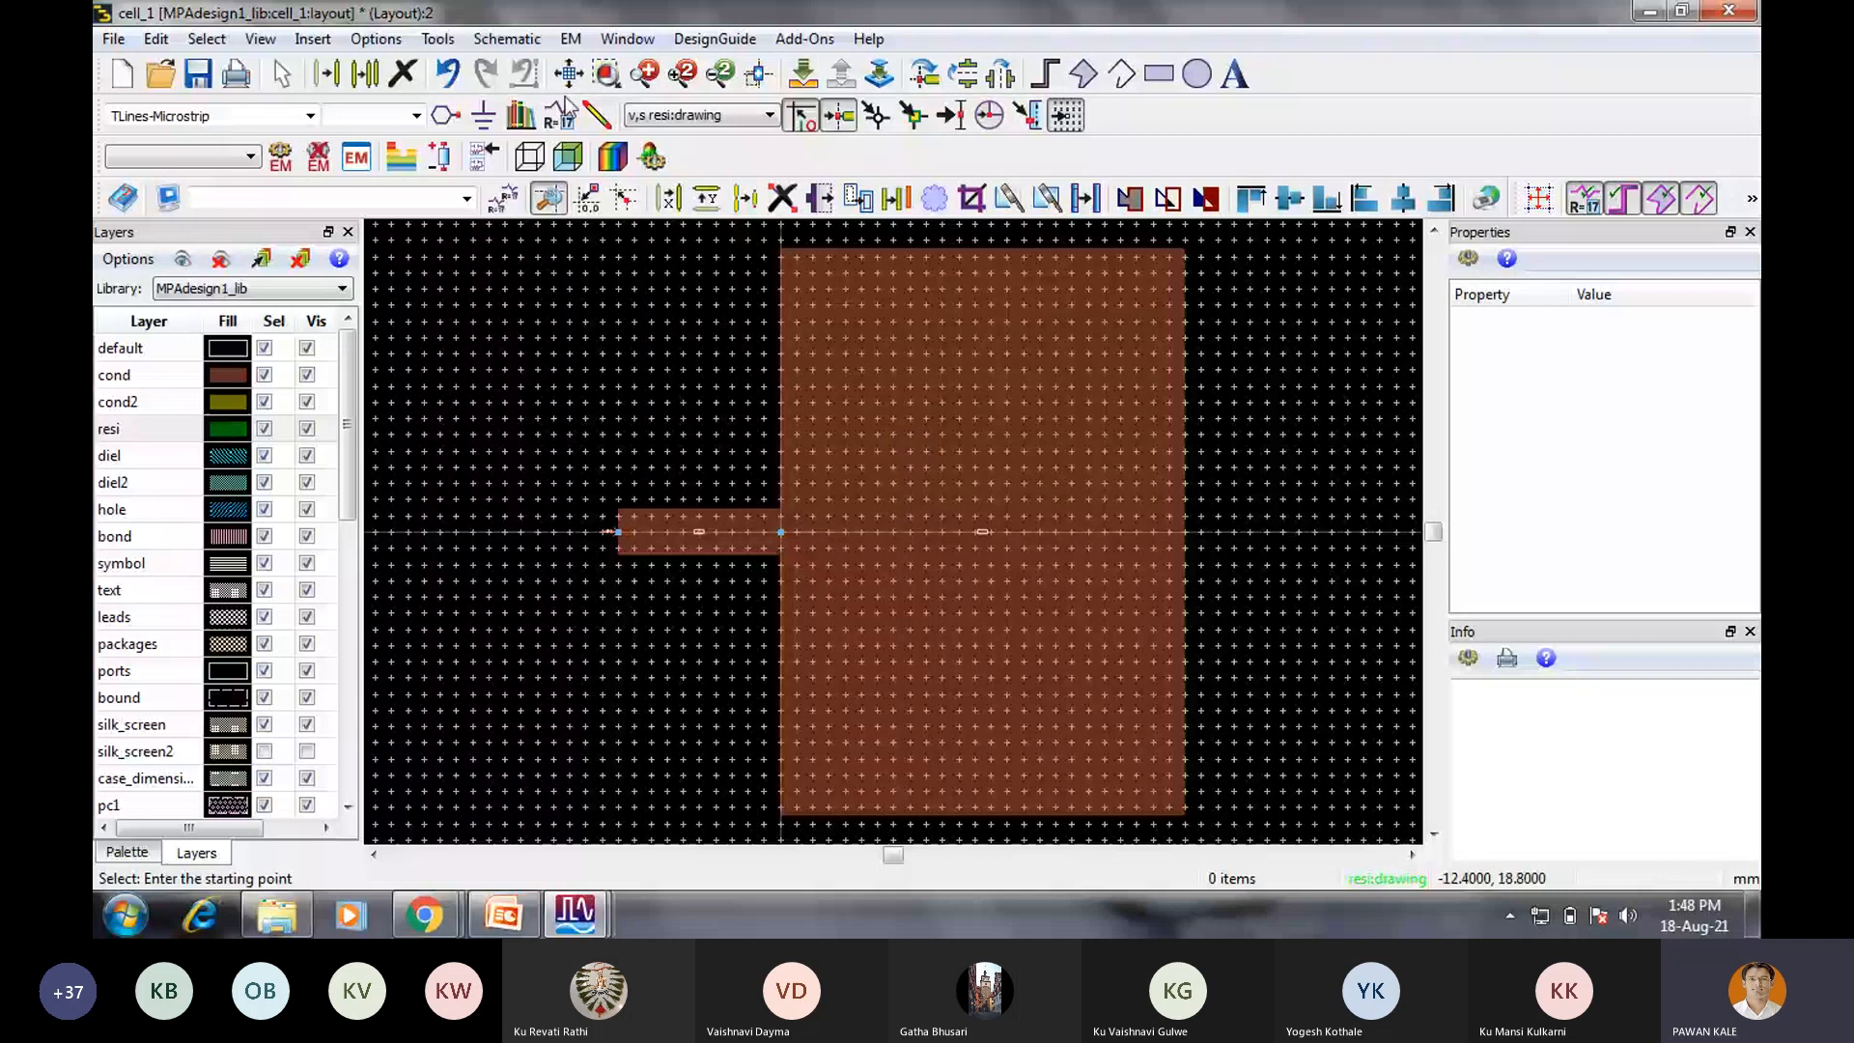
Open the EM simulation setup for the layout and create a new substrate named substrate1 from the 25milAlumina template.
click(570, 40)
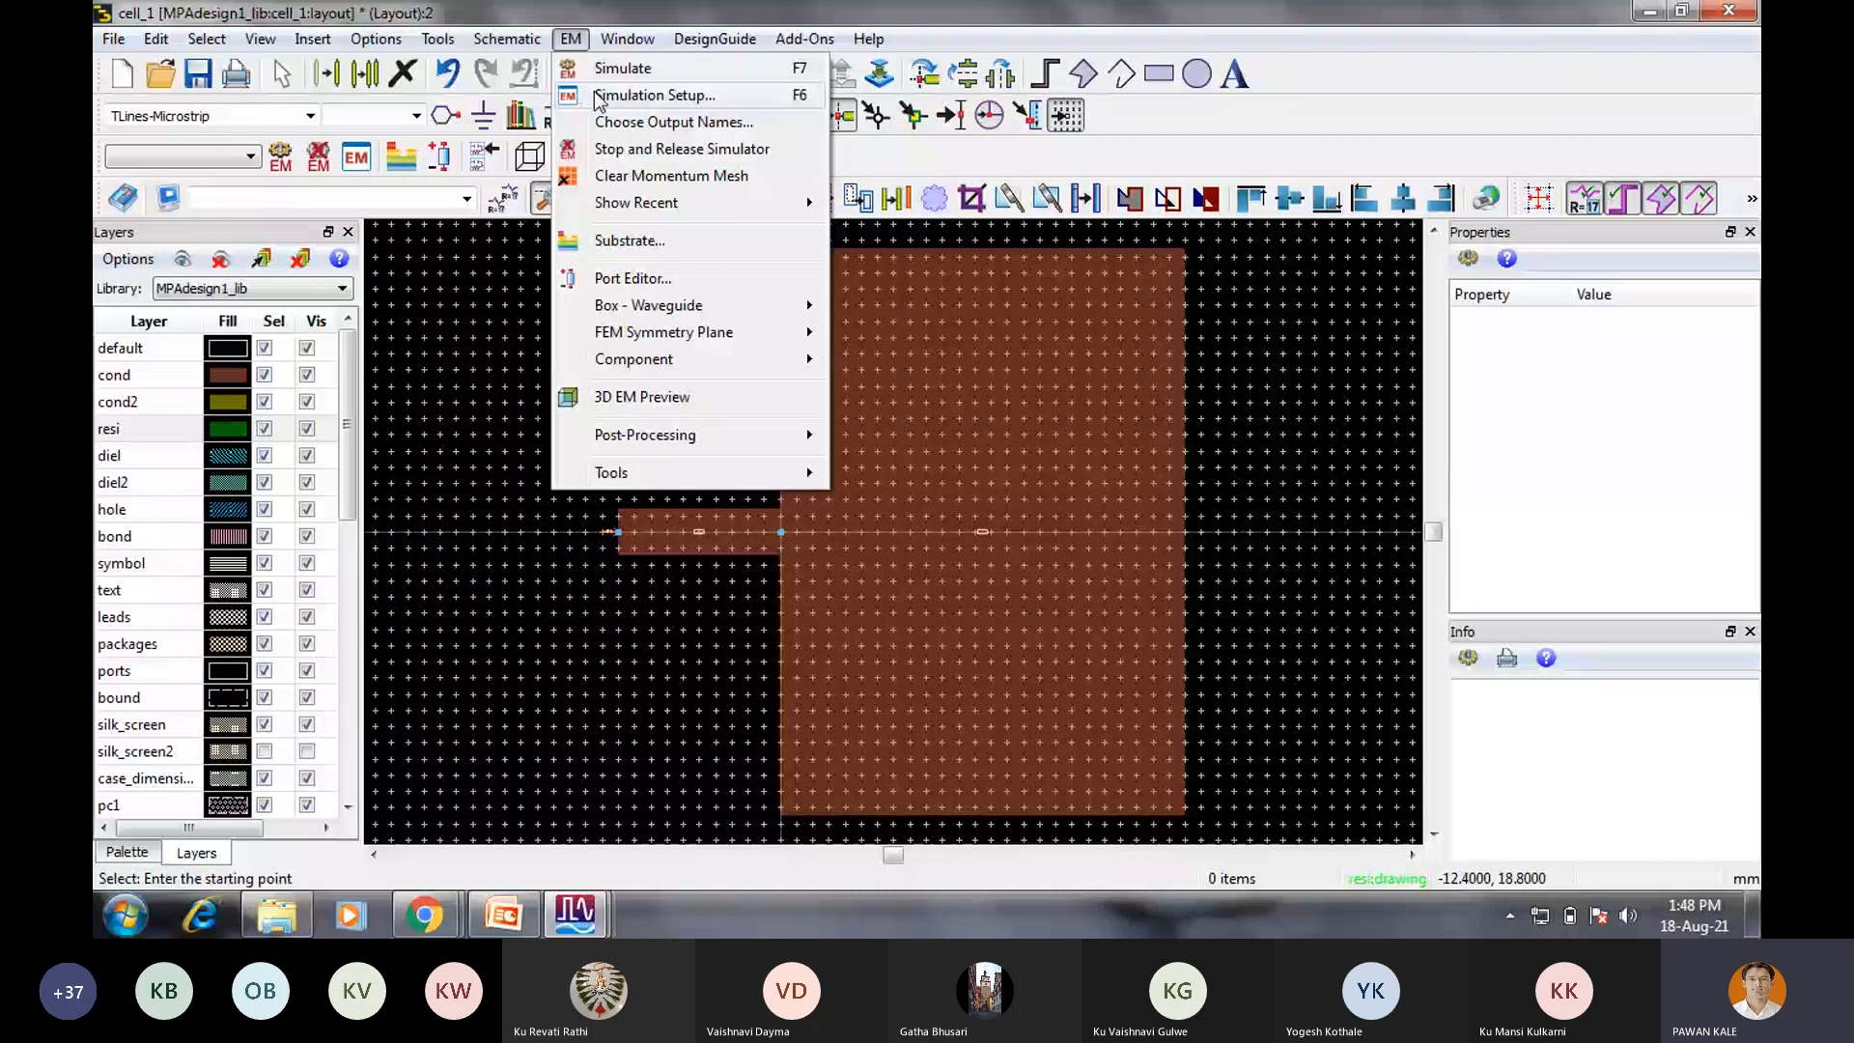
click(637, 94)
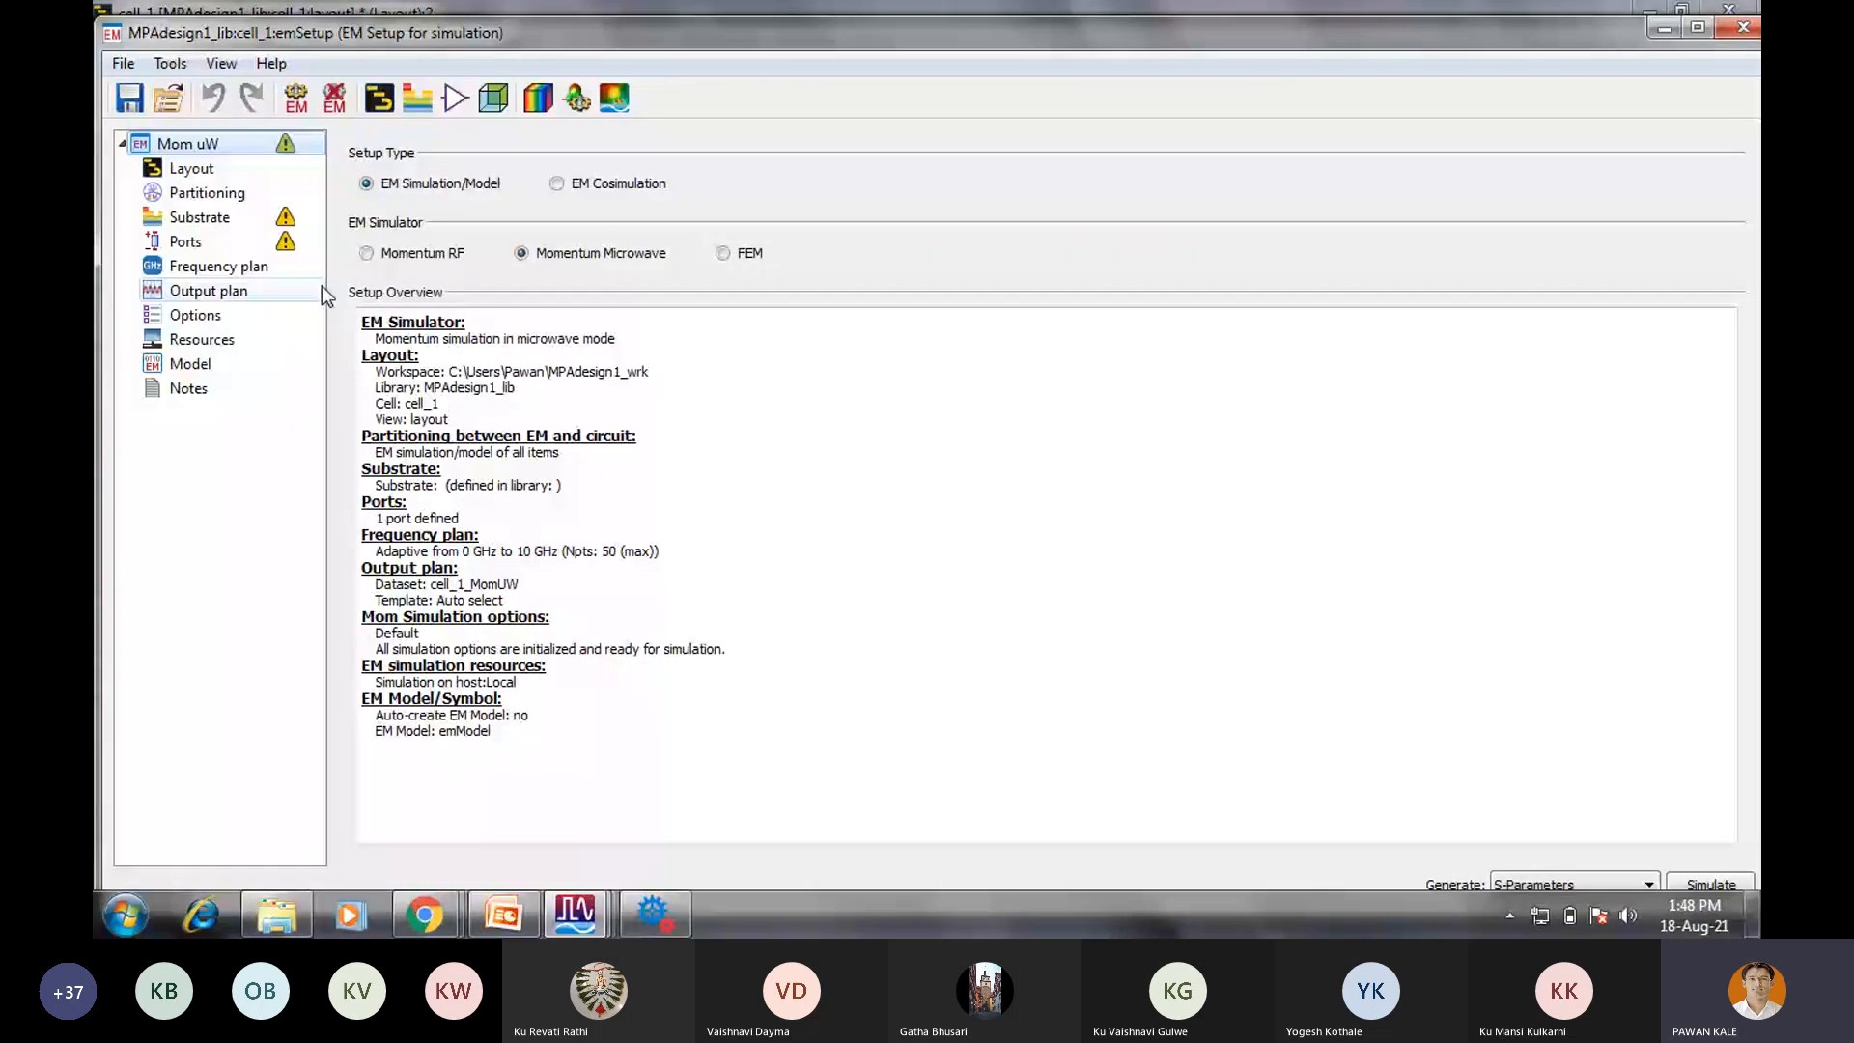
click(196, 219)
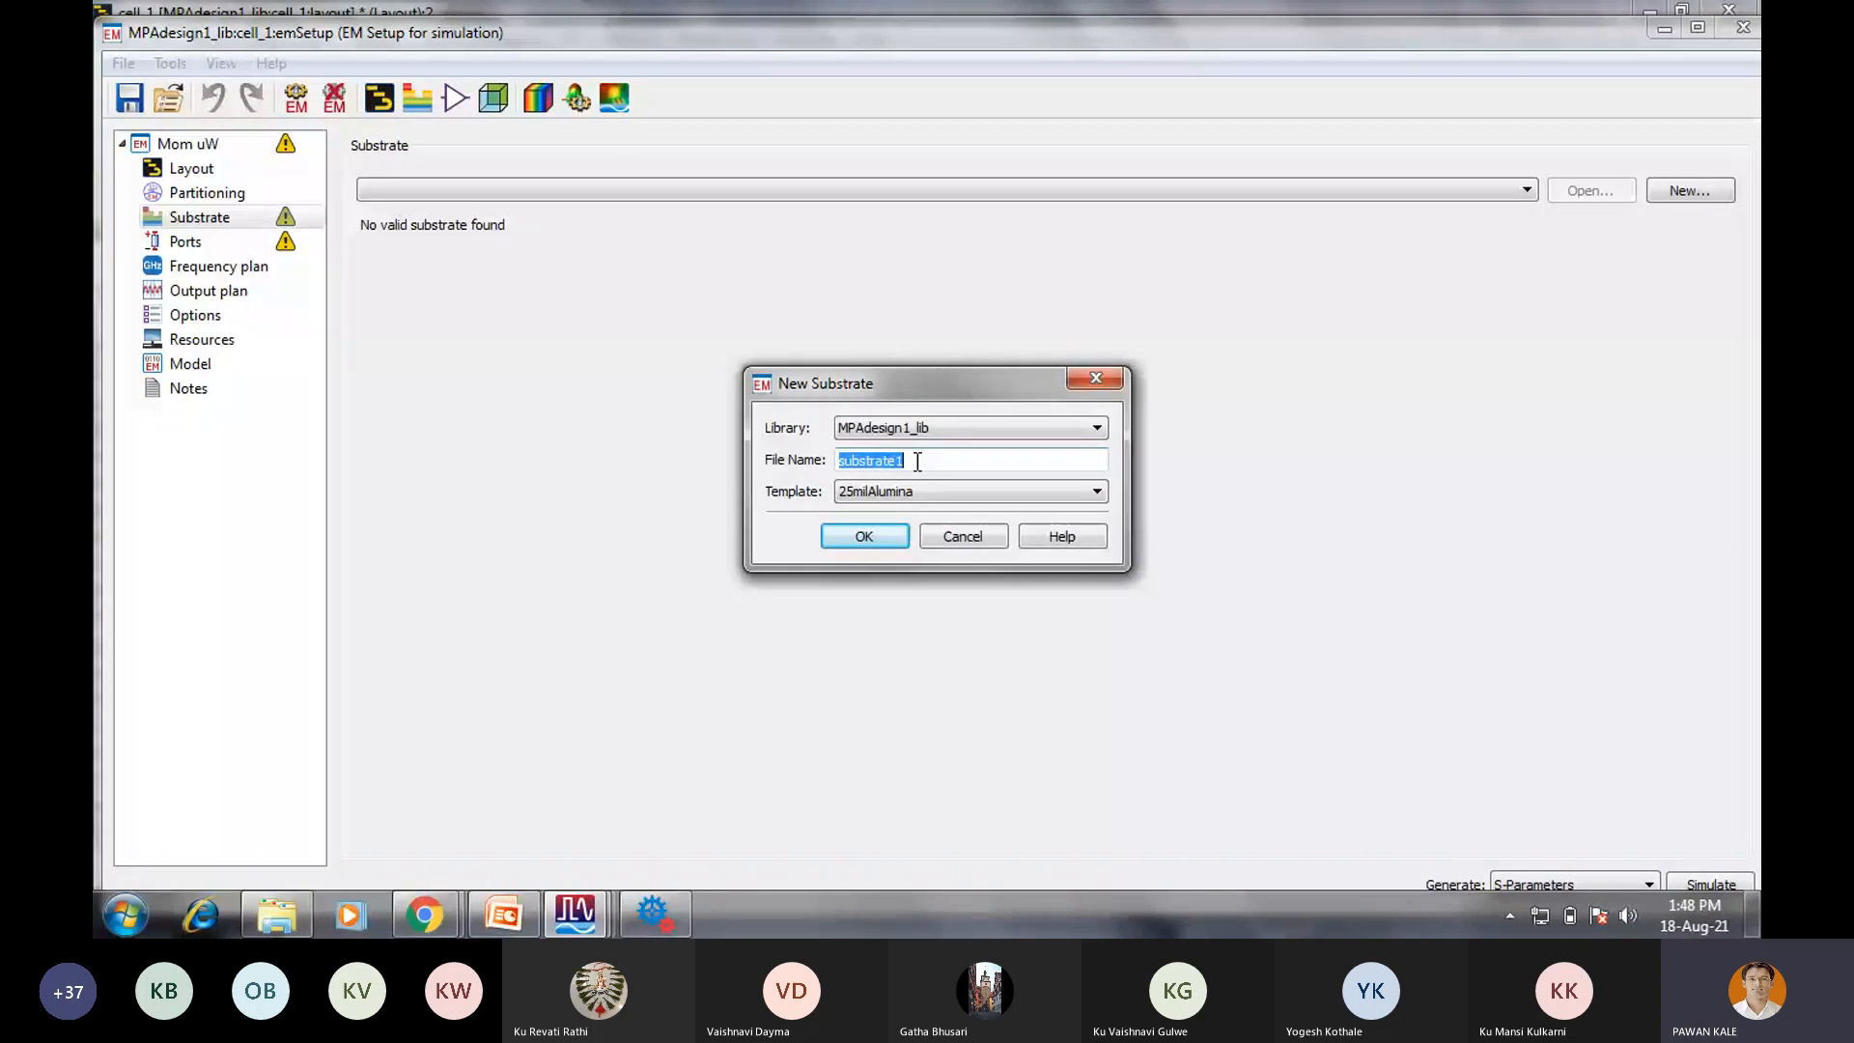
click(864, 535)
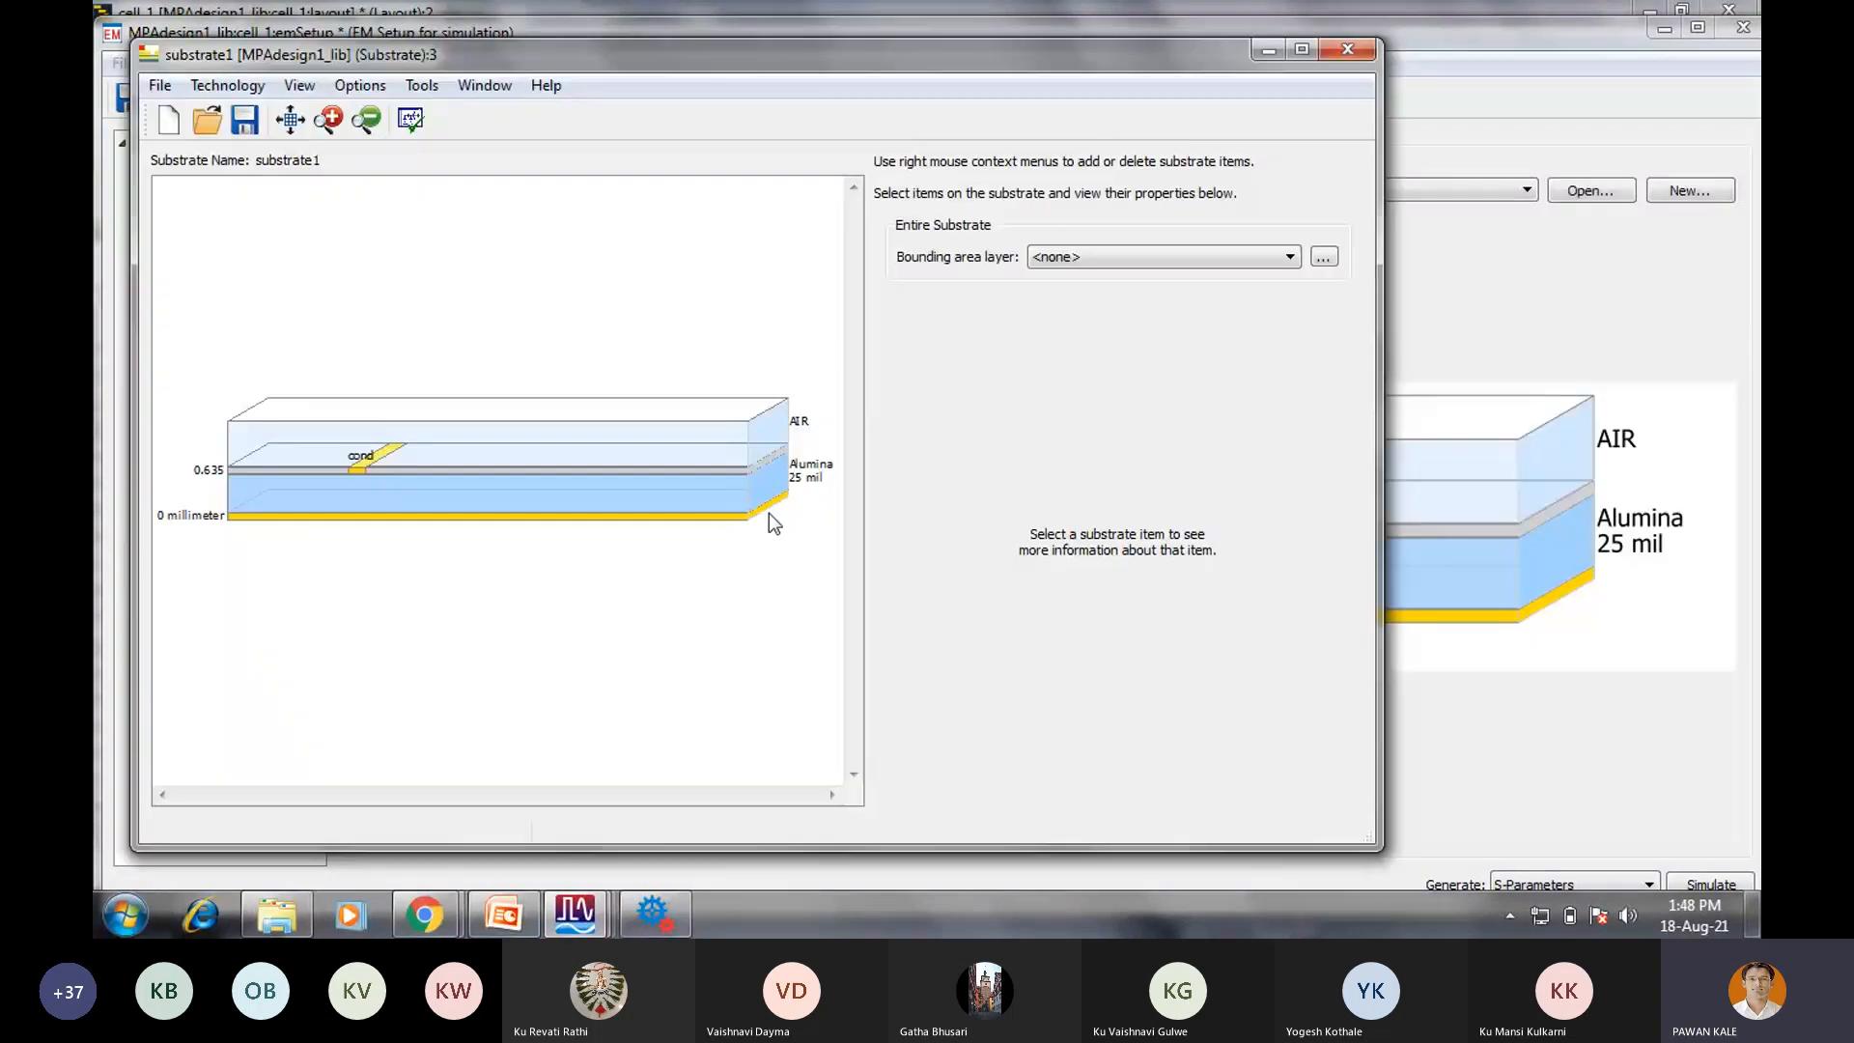
Add a new dielectric material named FR4 to the material definitions, starting from the Alumina substrate layer.
click(535, 500)
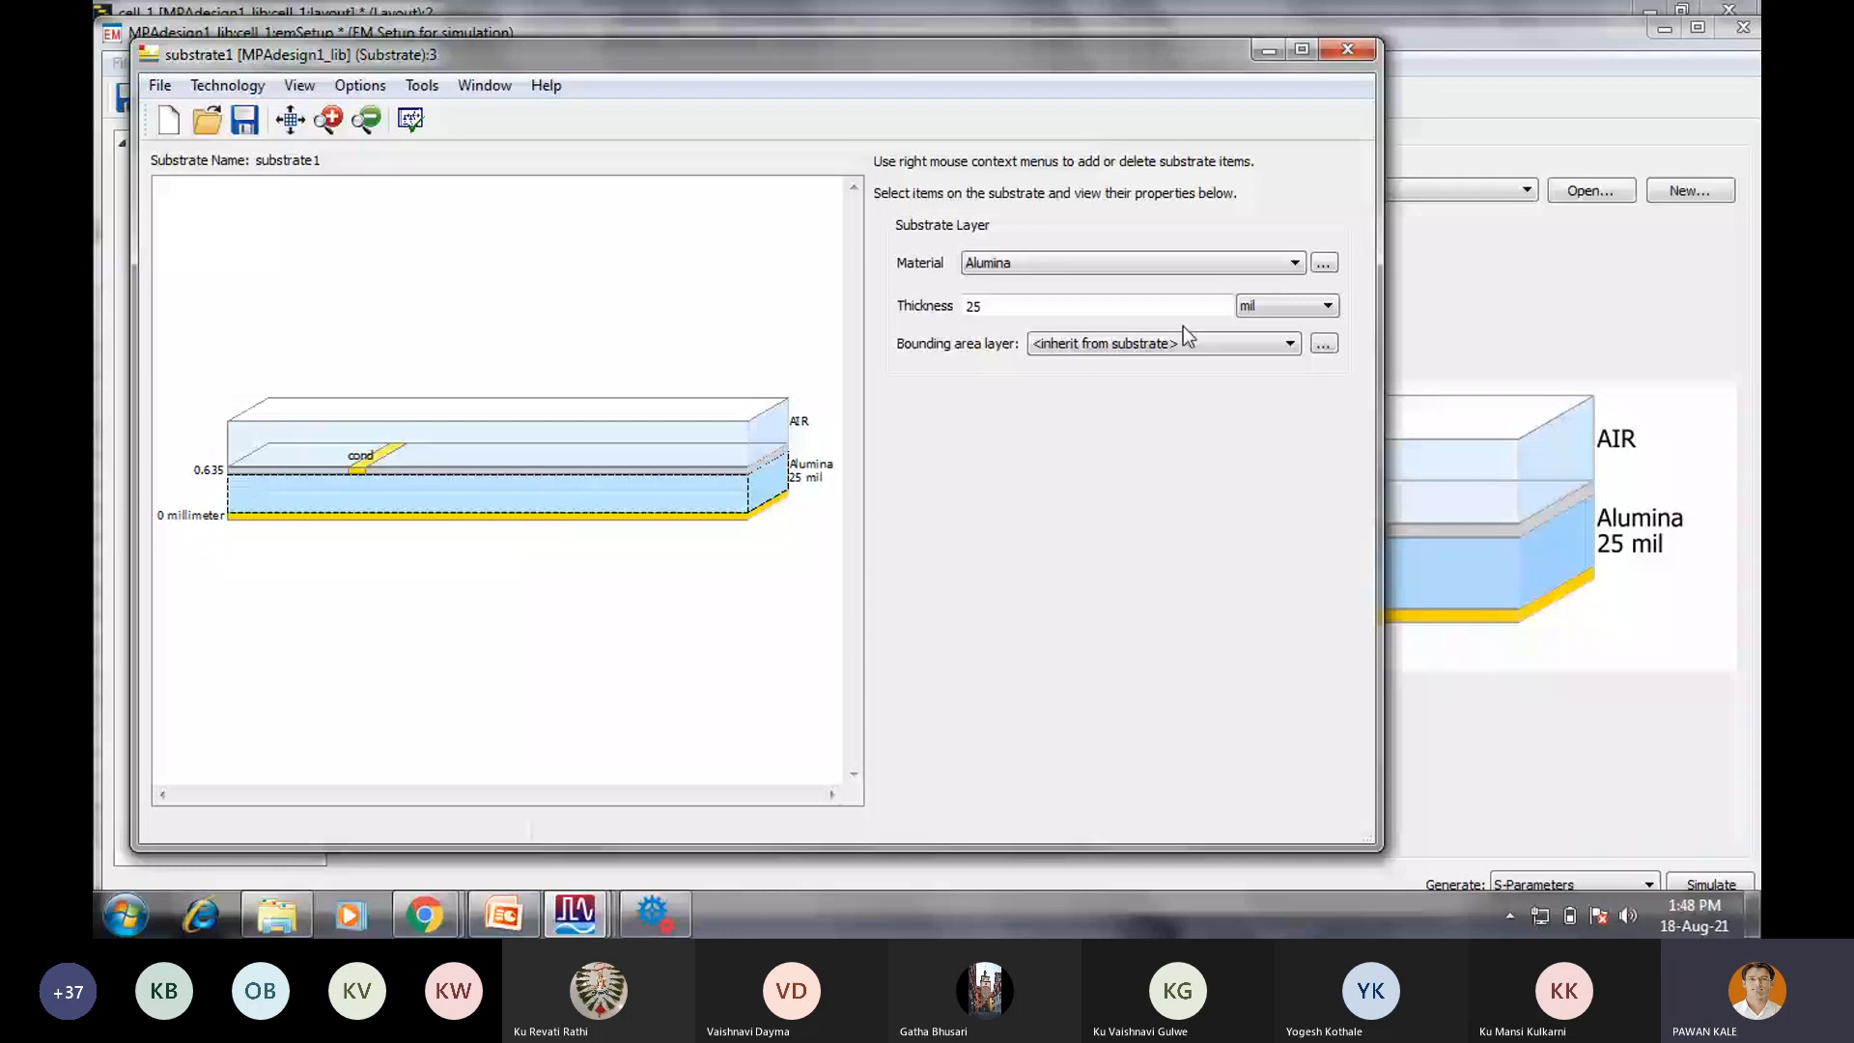
click(1324, 264)
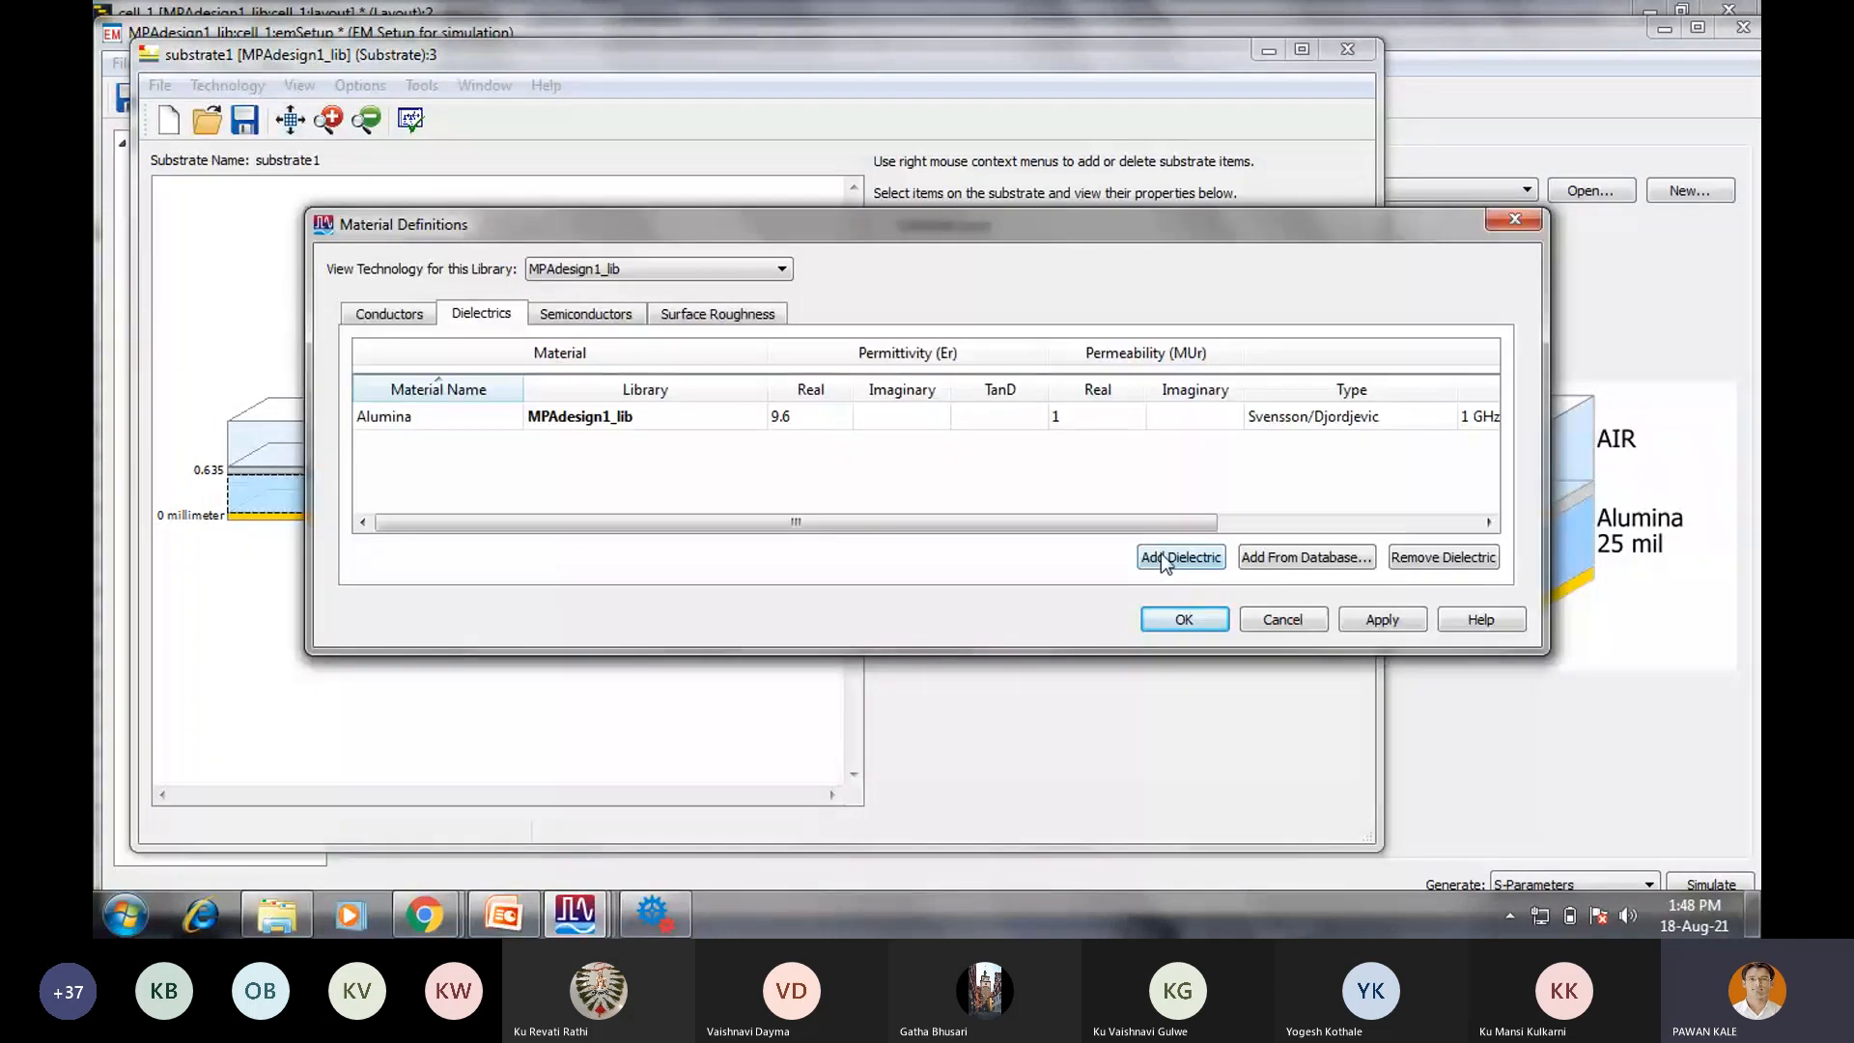
click(1165, 564)
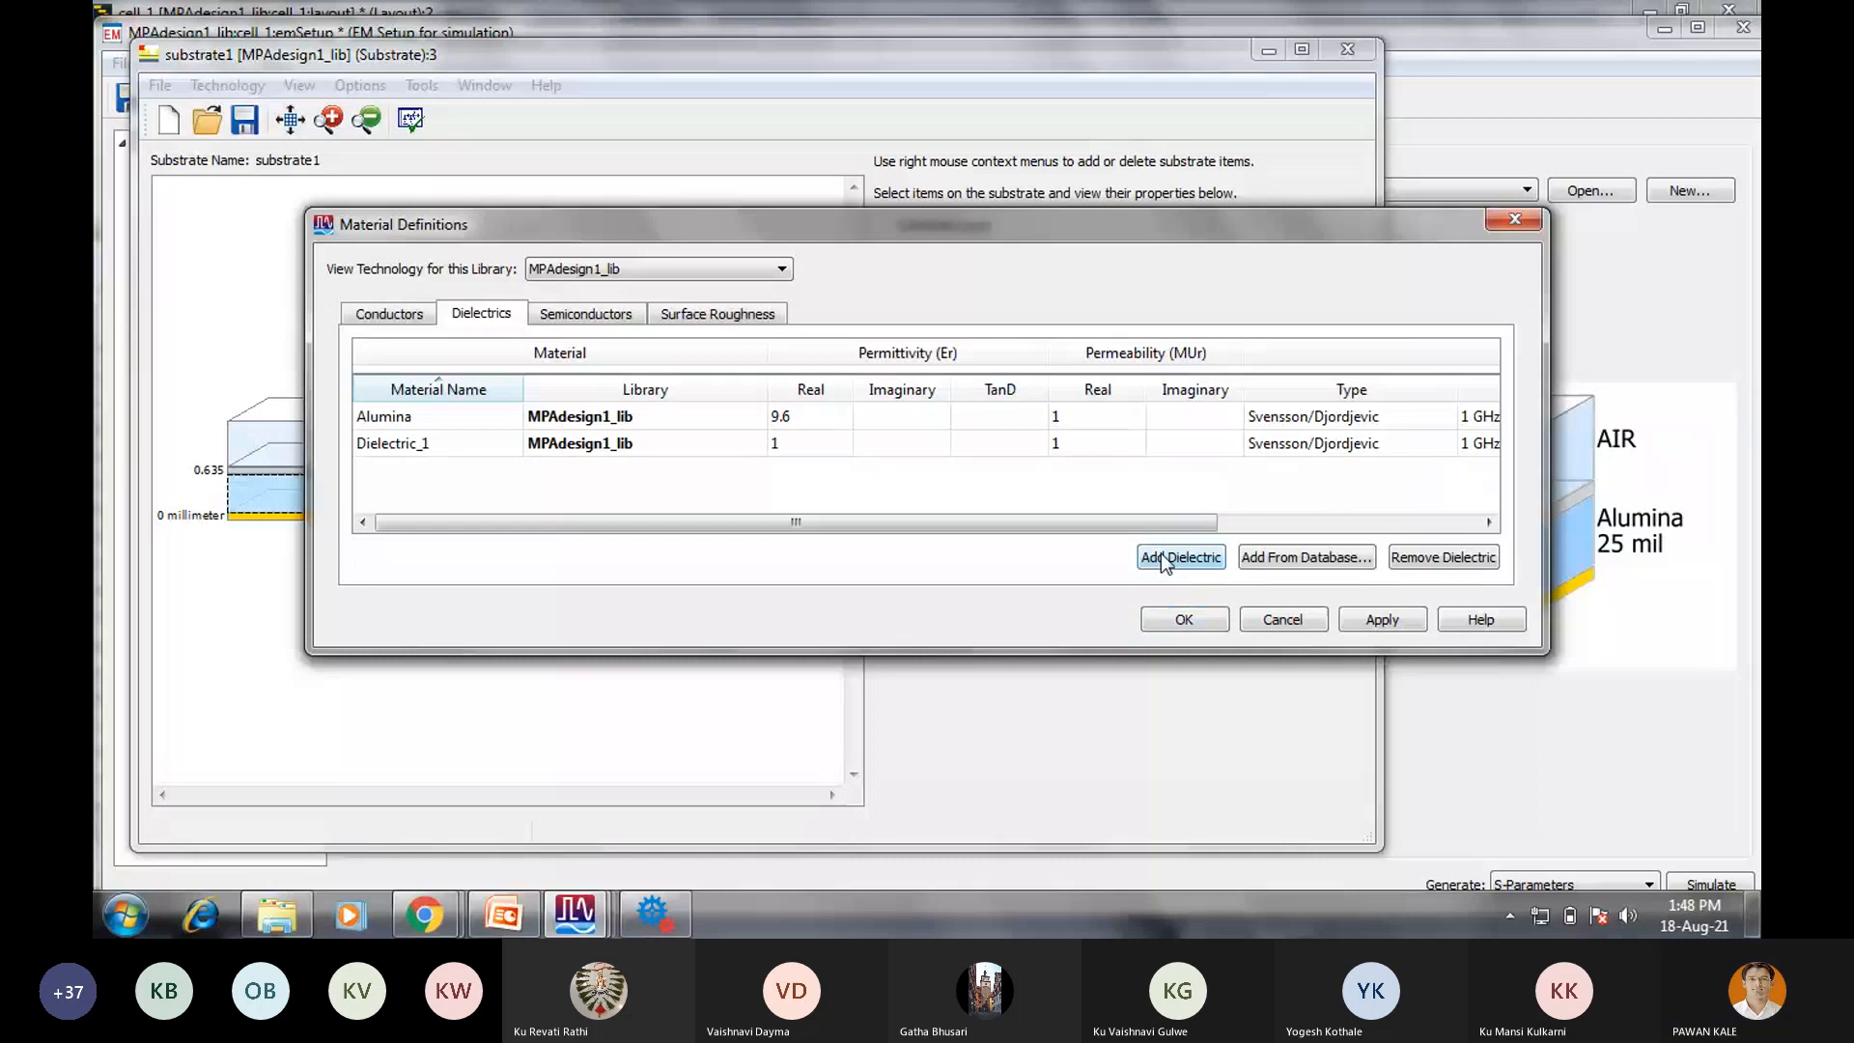
double_click(452, 442)
text(FR4)
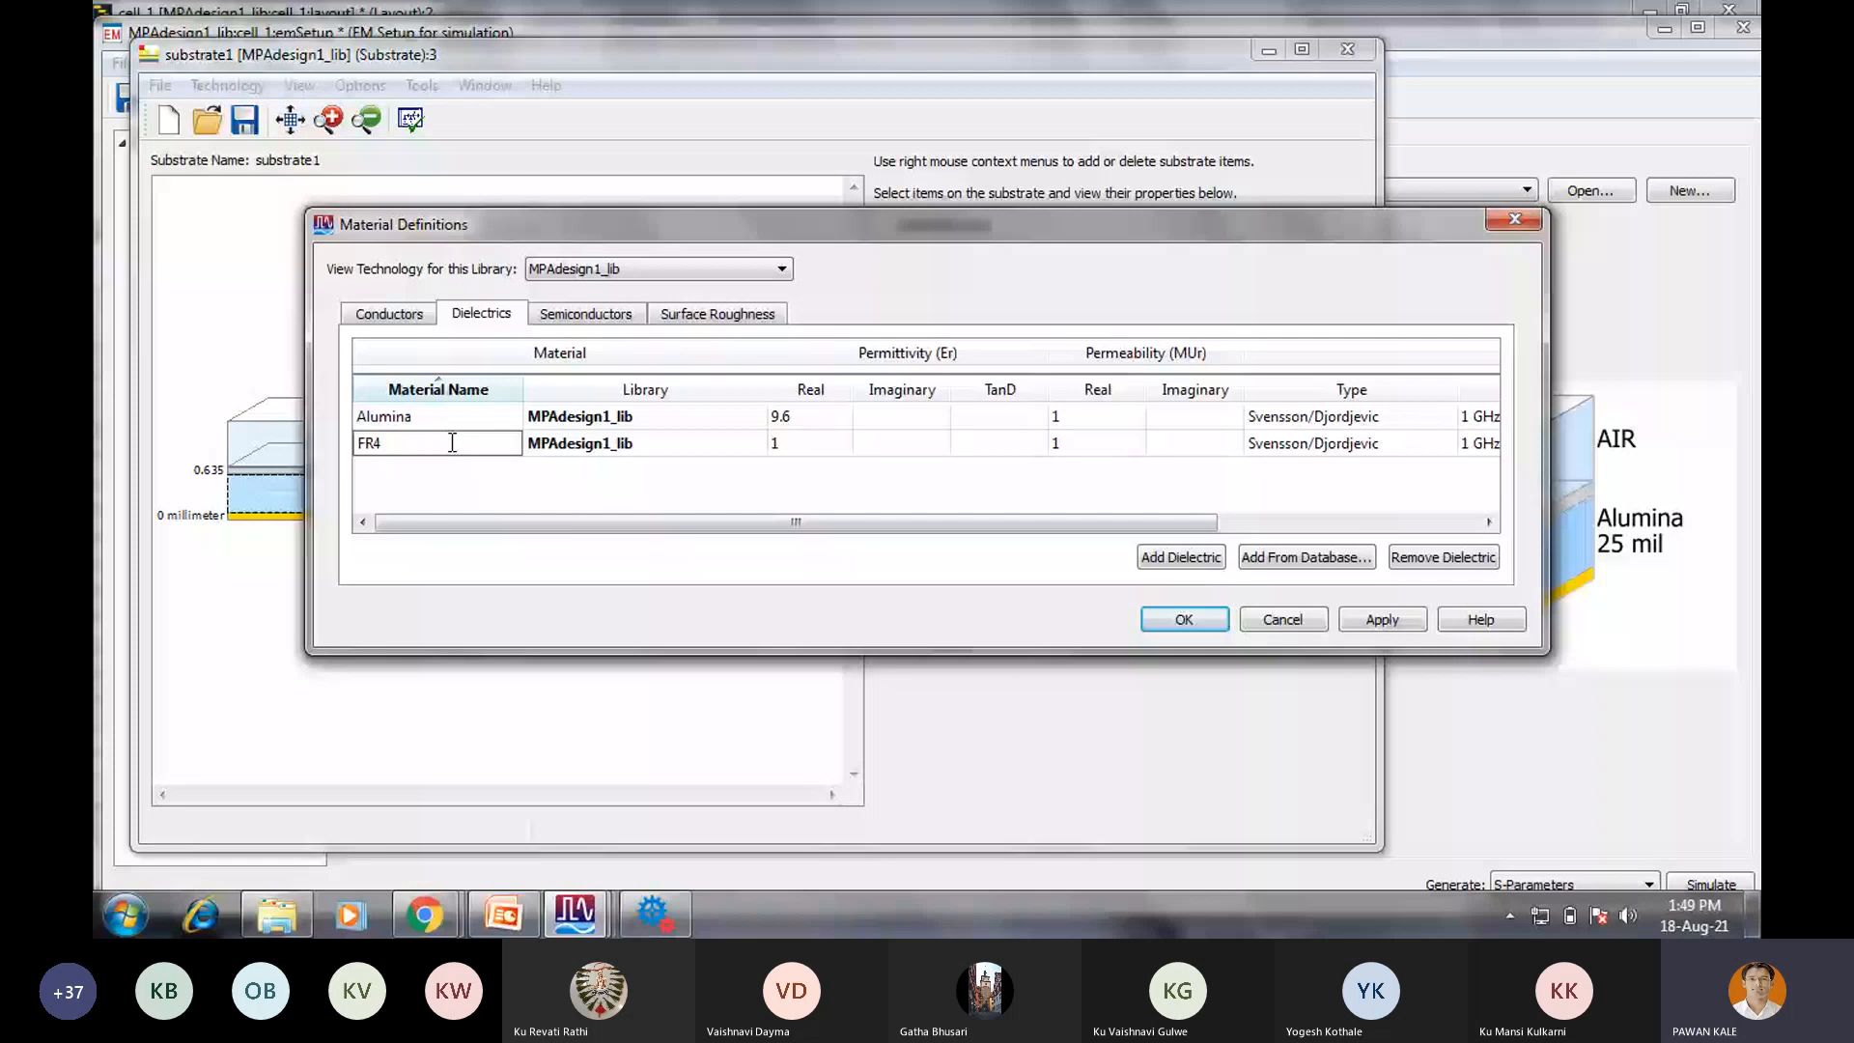
Set FR4's real permittivity to 4.3 and its TanD to 0.03, and accept the material definitions.
click(787, 442)
text(4.)
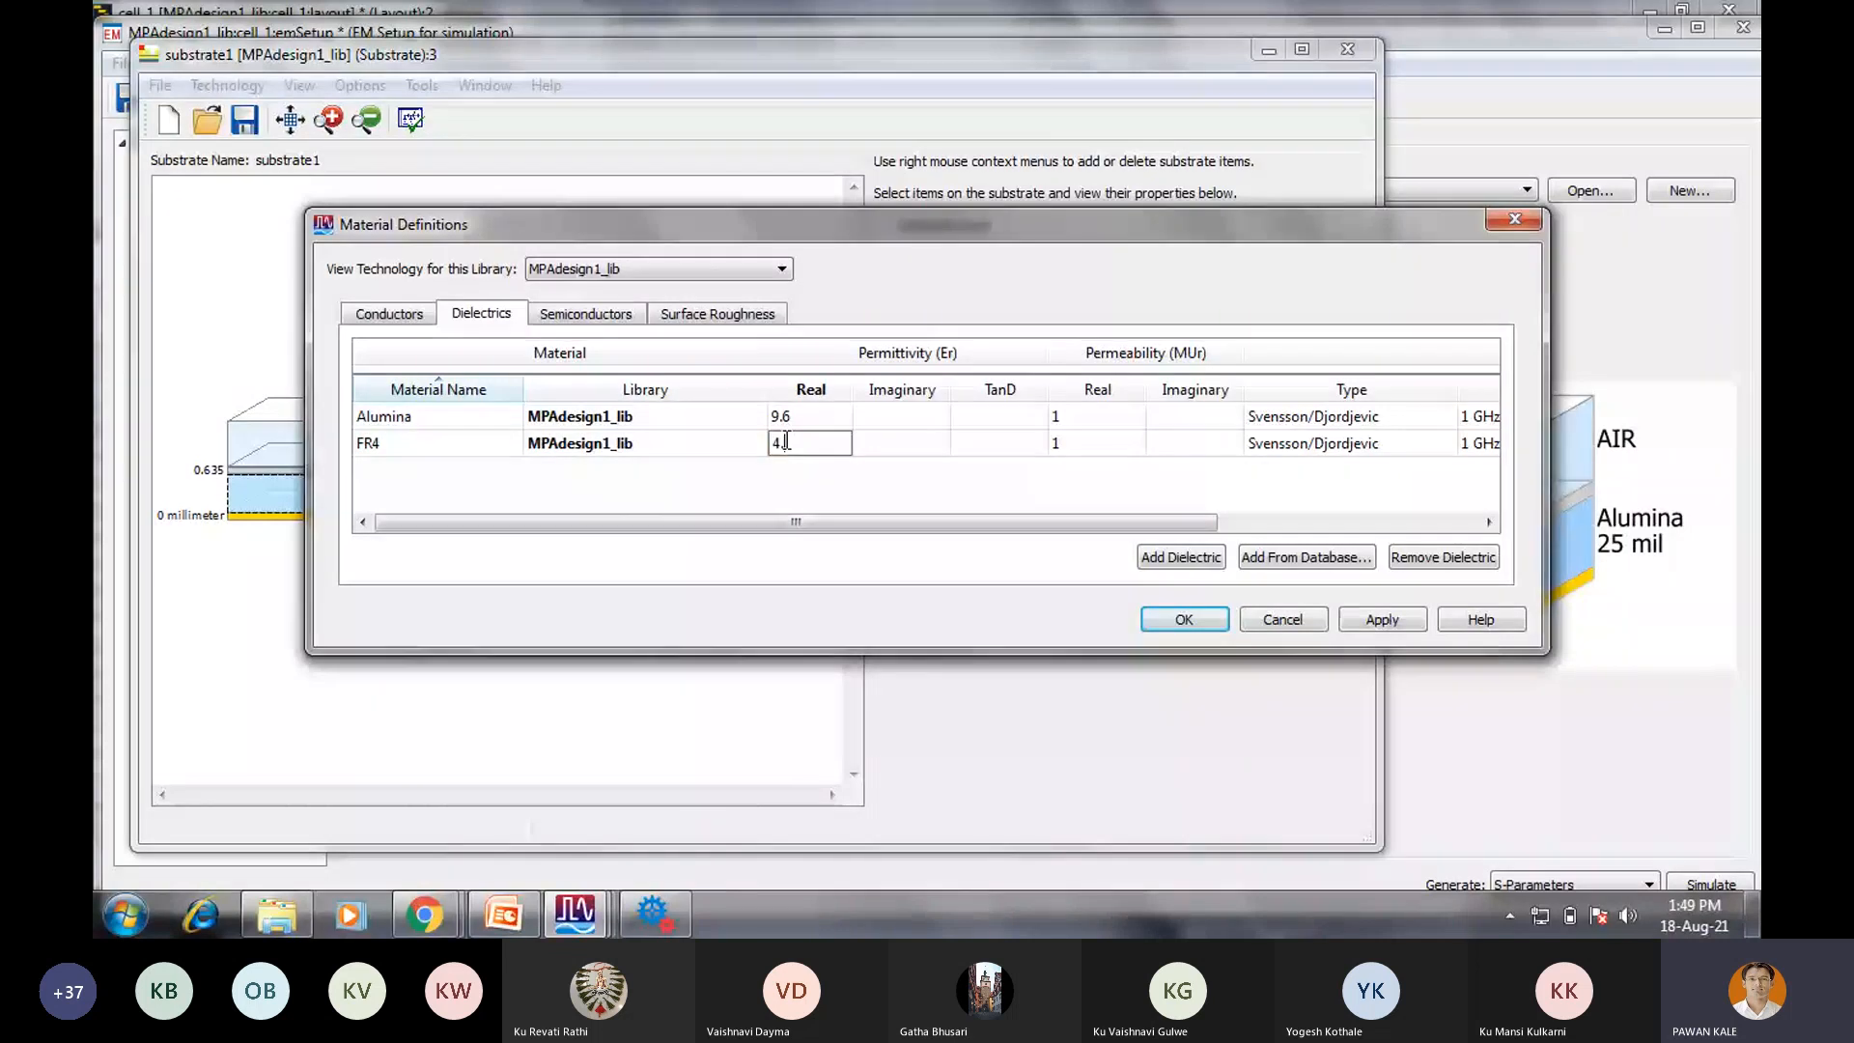
text(3)
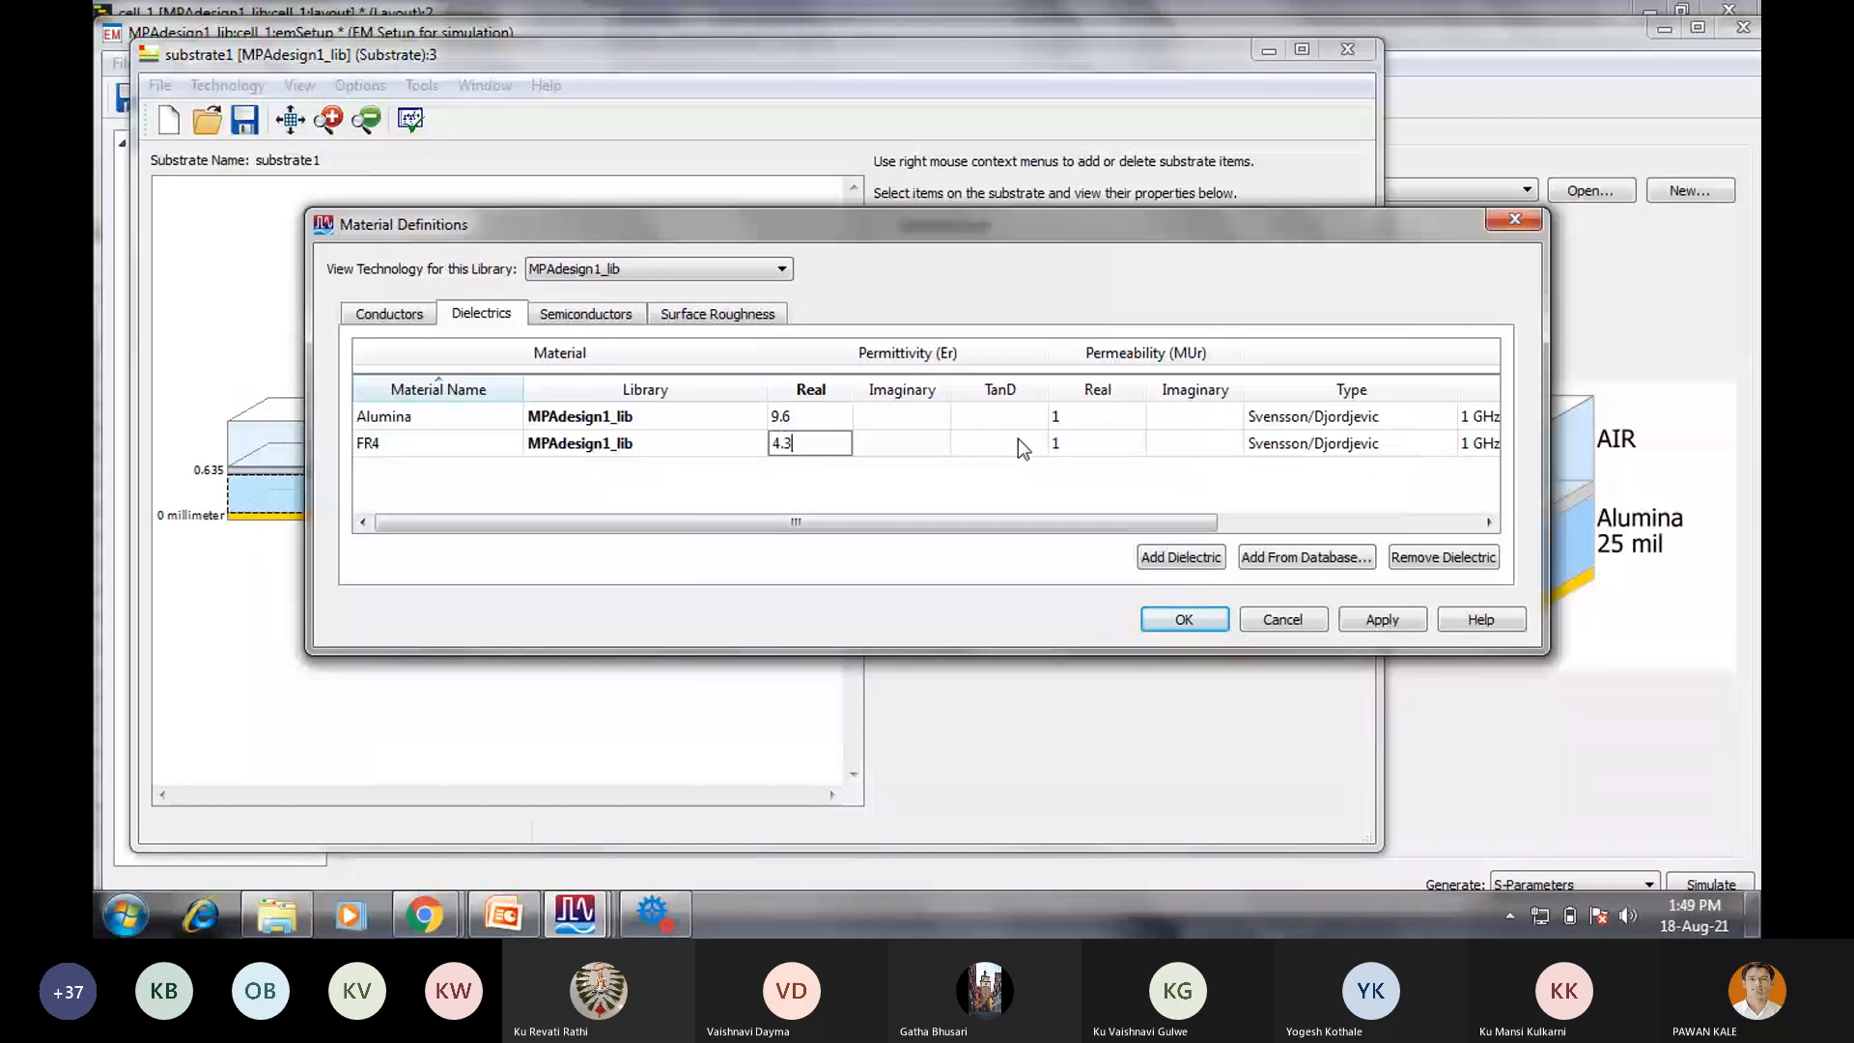
click(1018, 438)
text(0.0)
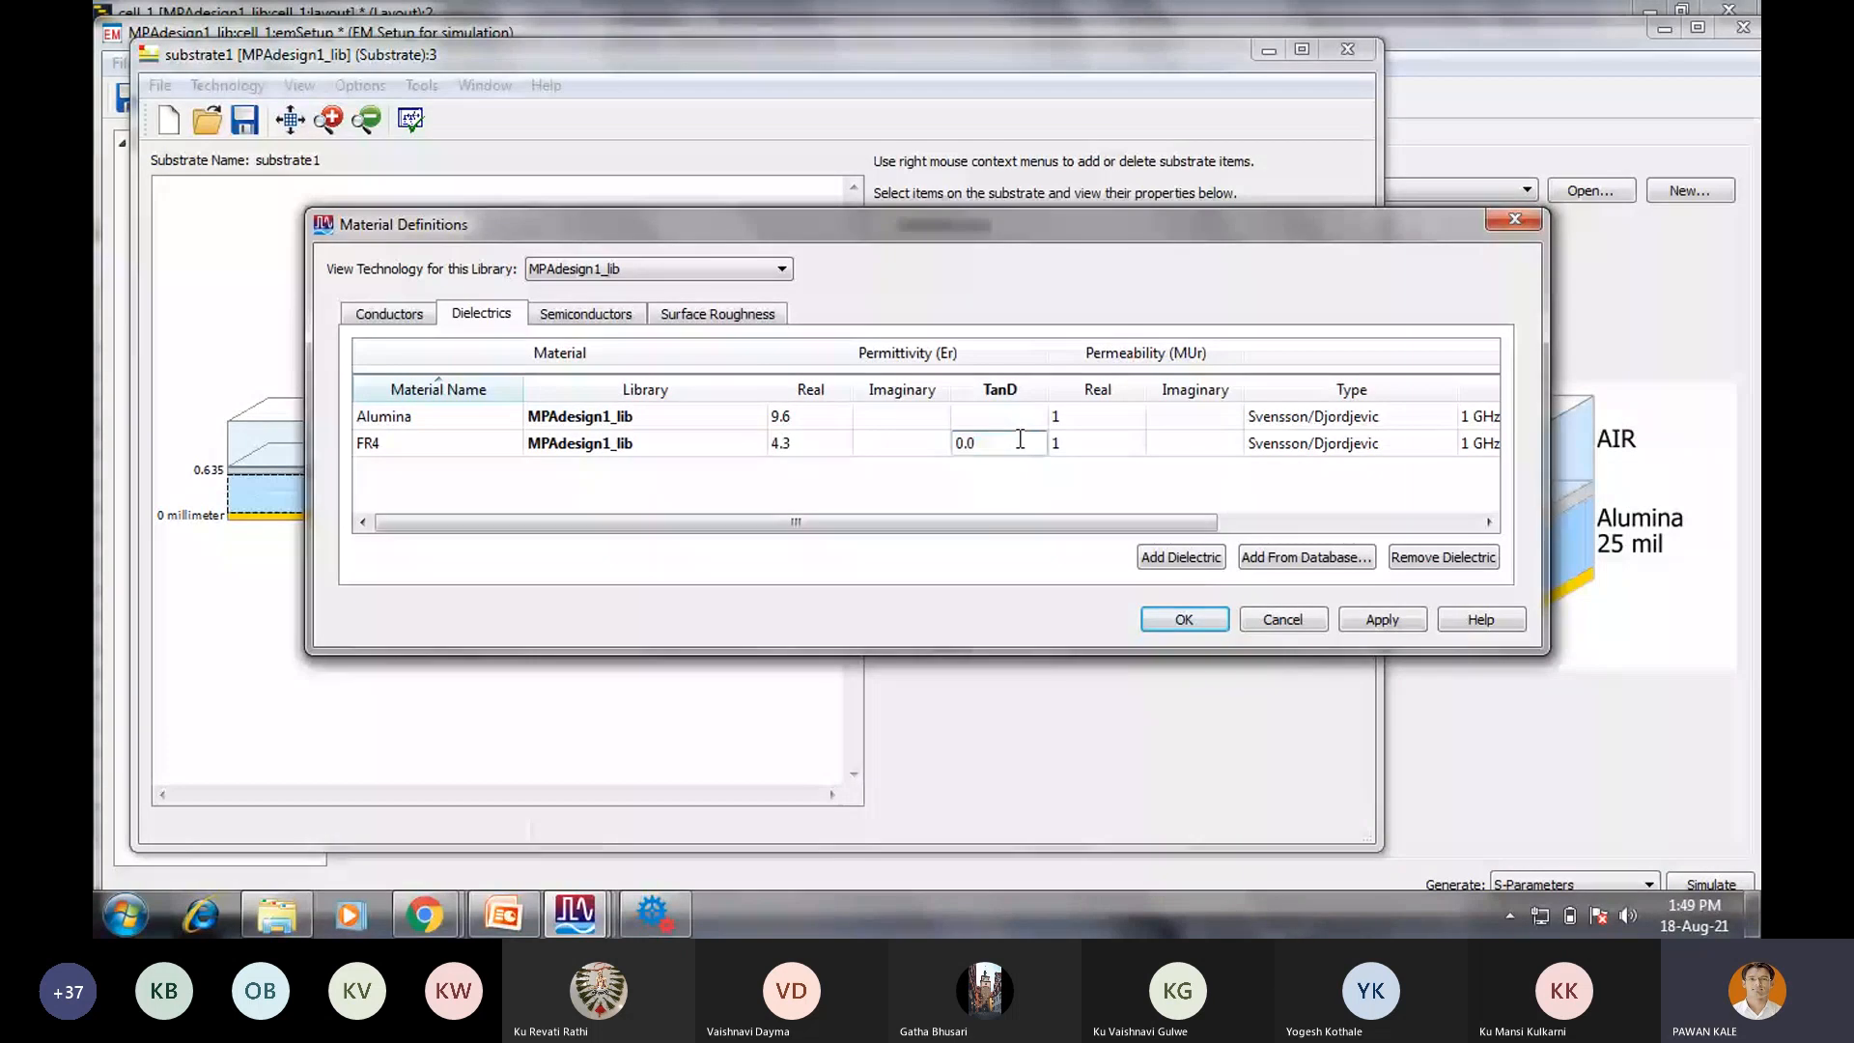
text(3)
click(1180, 620)
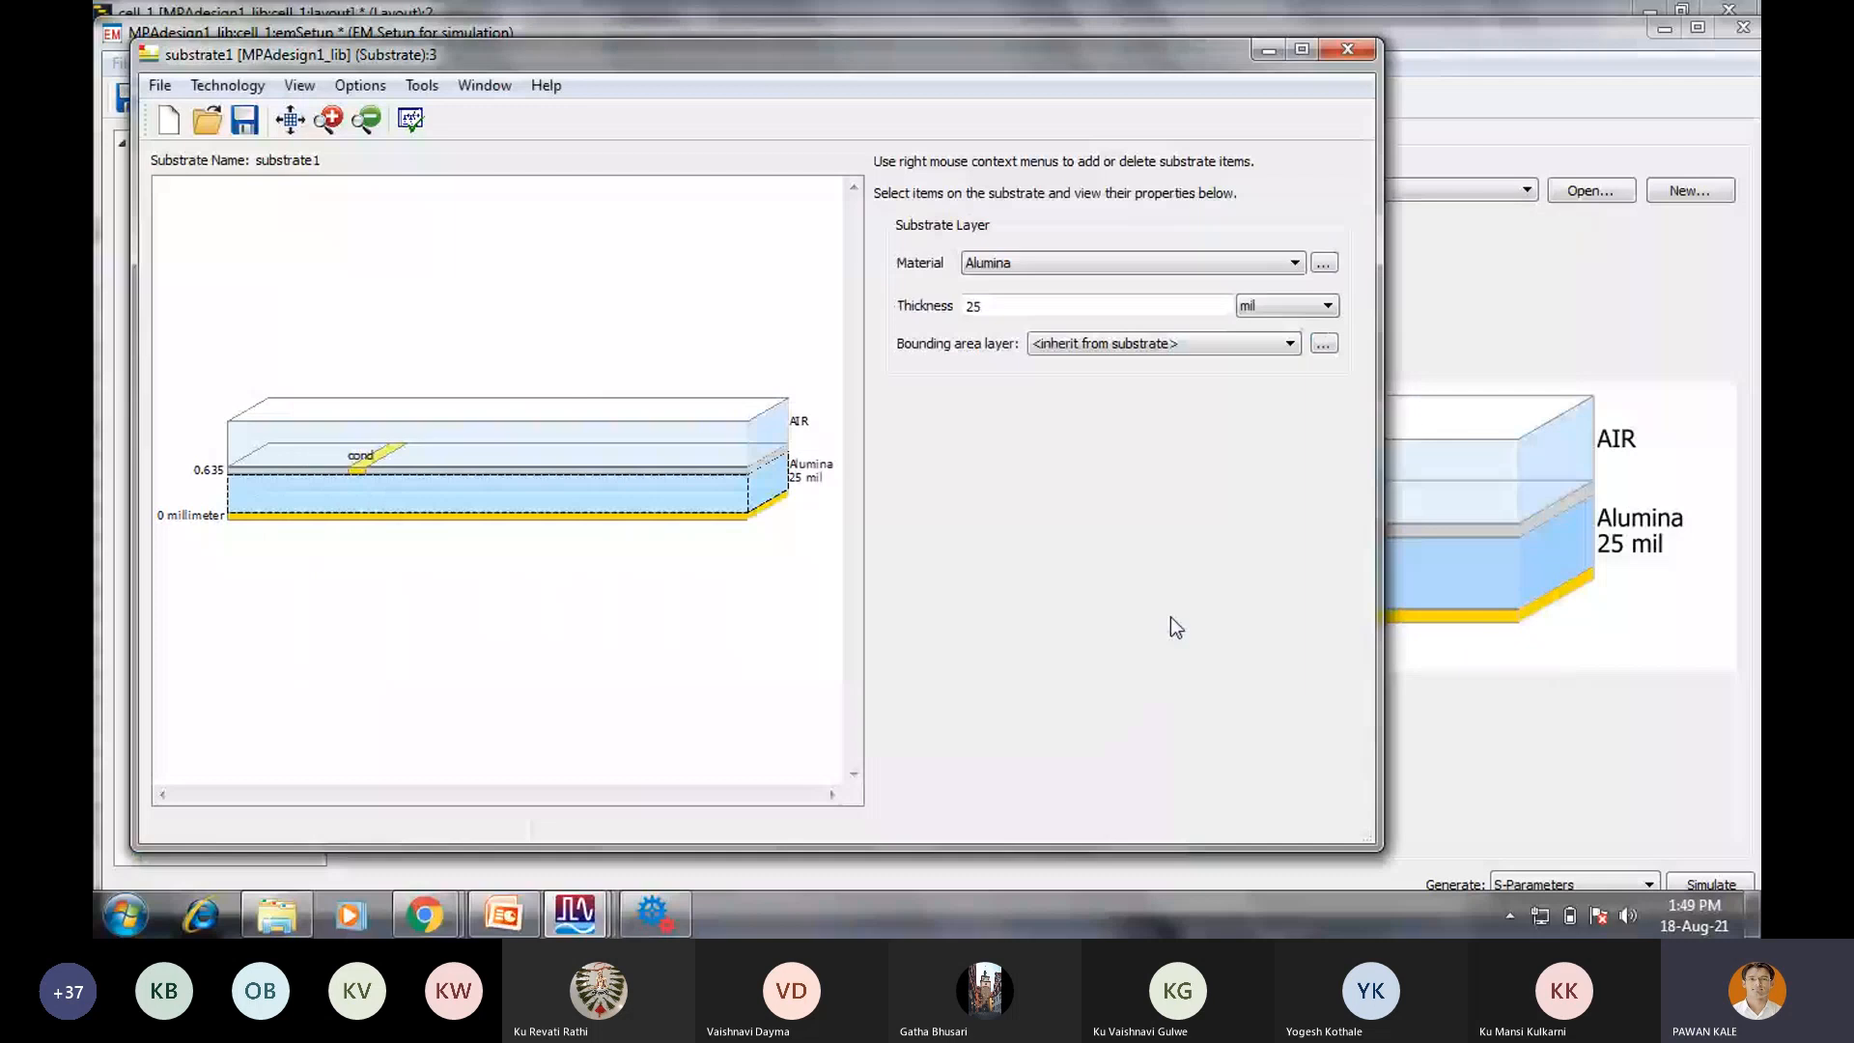
Assign FR4 as the substrate layer's material and set the layer thickness to 1.5 millimeter.
click(1120, 262)
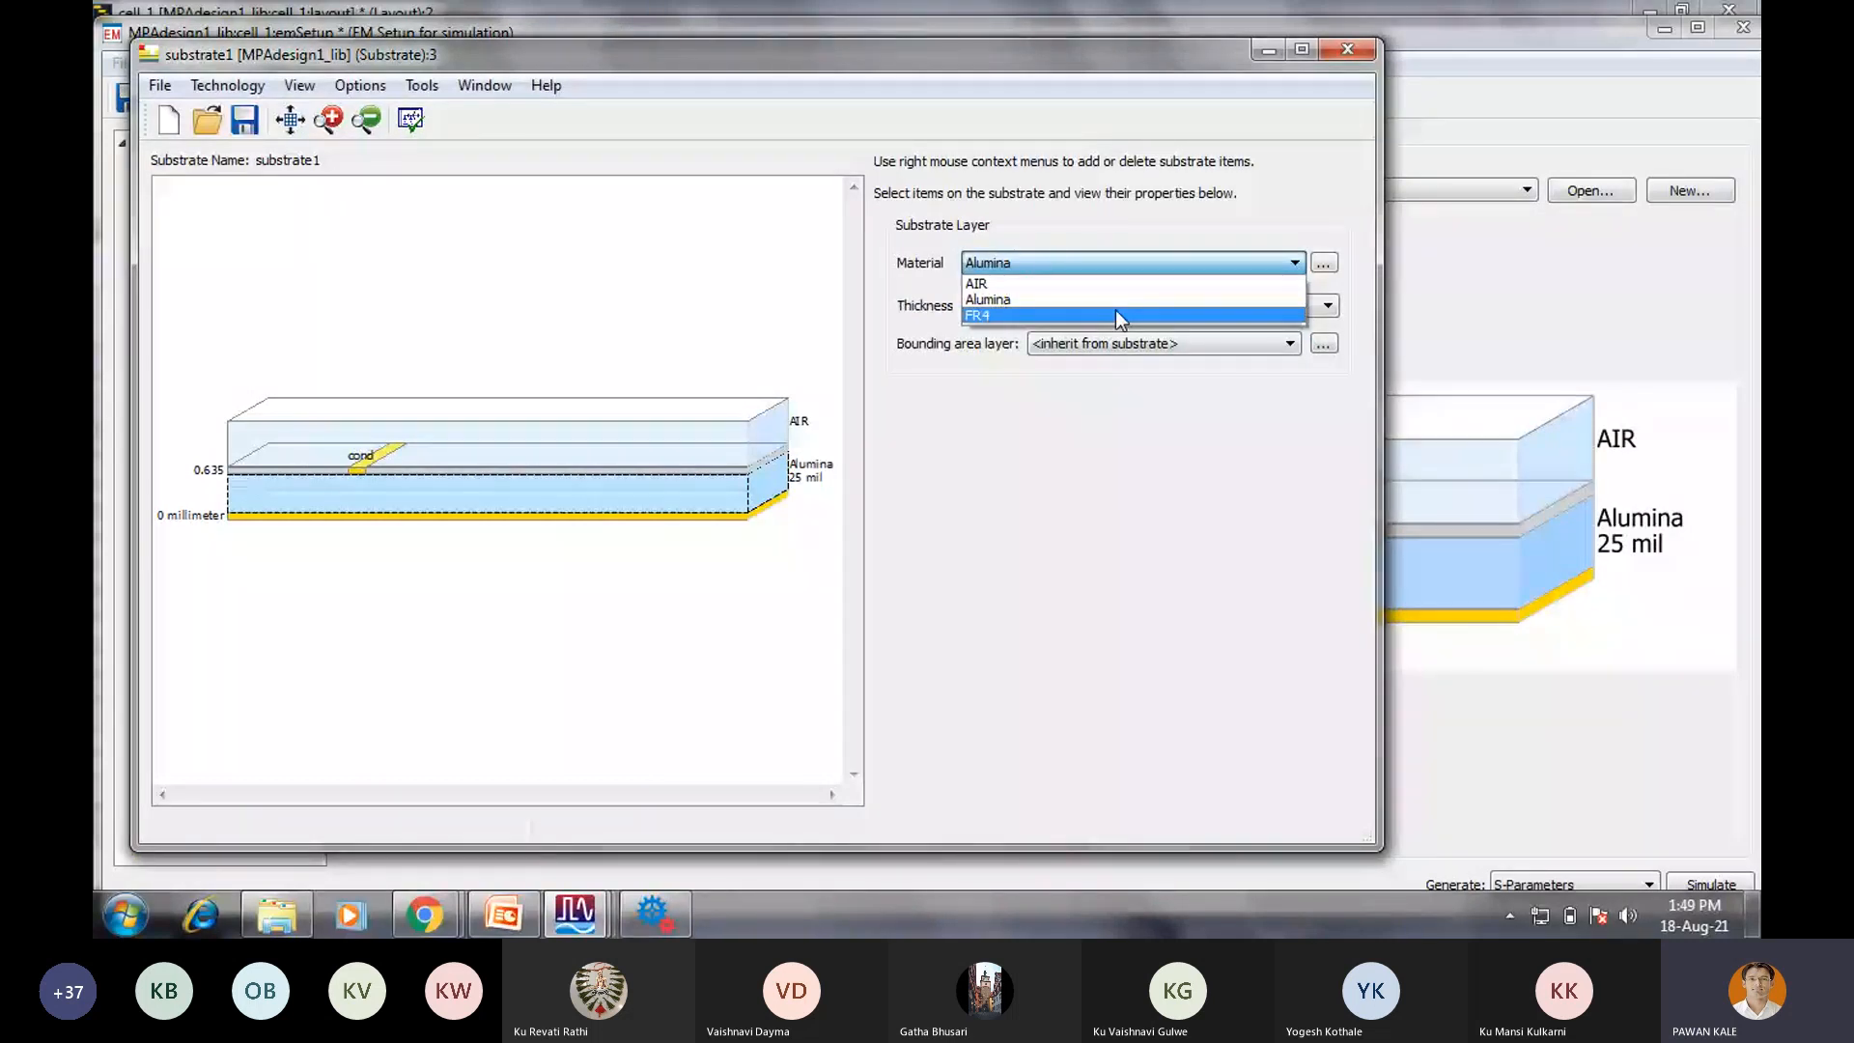
click(1116, 314)
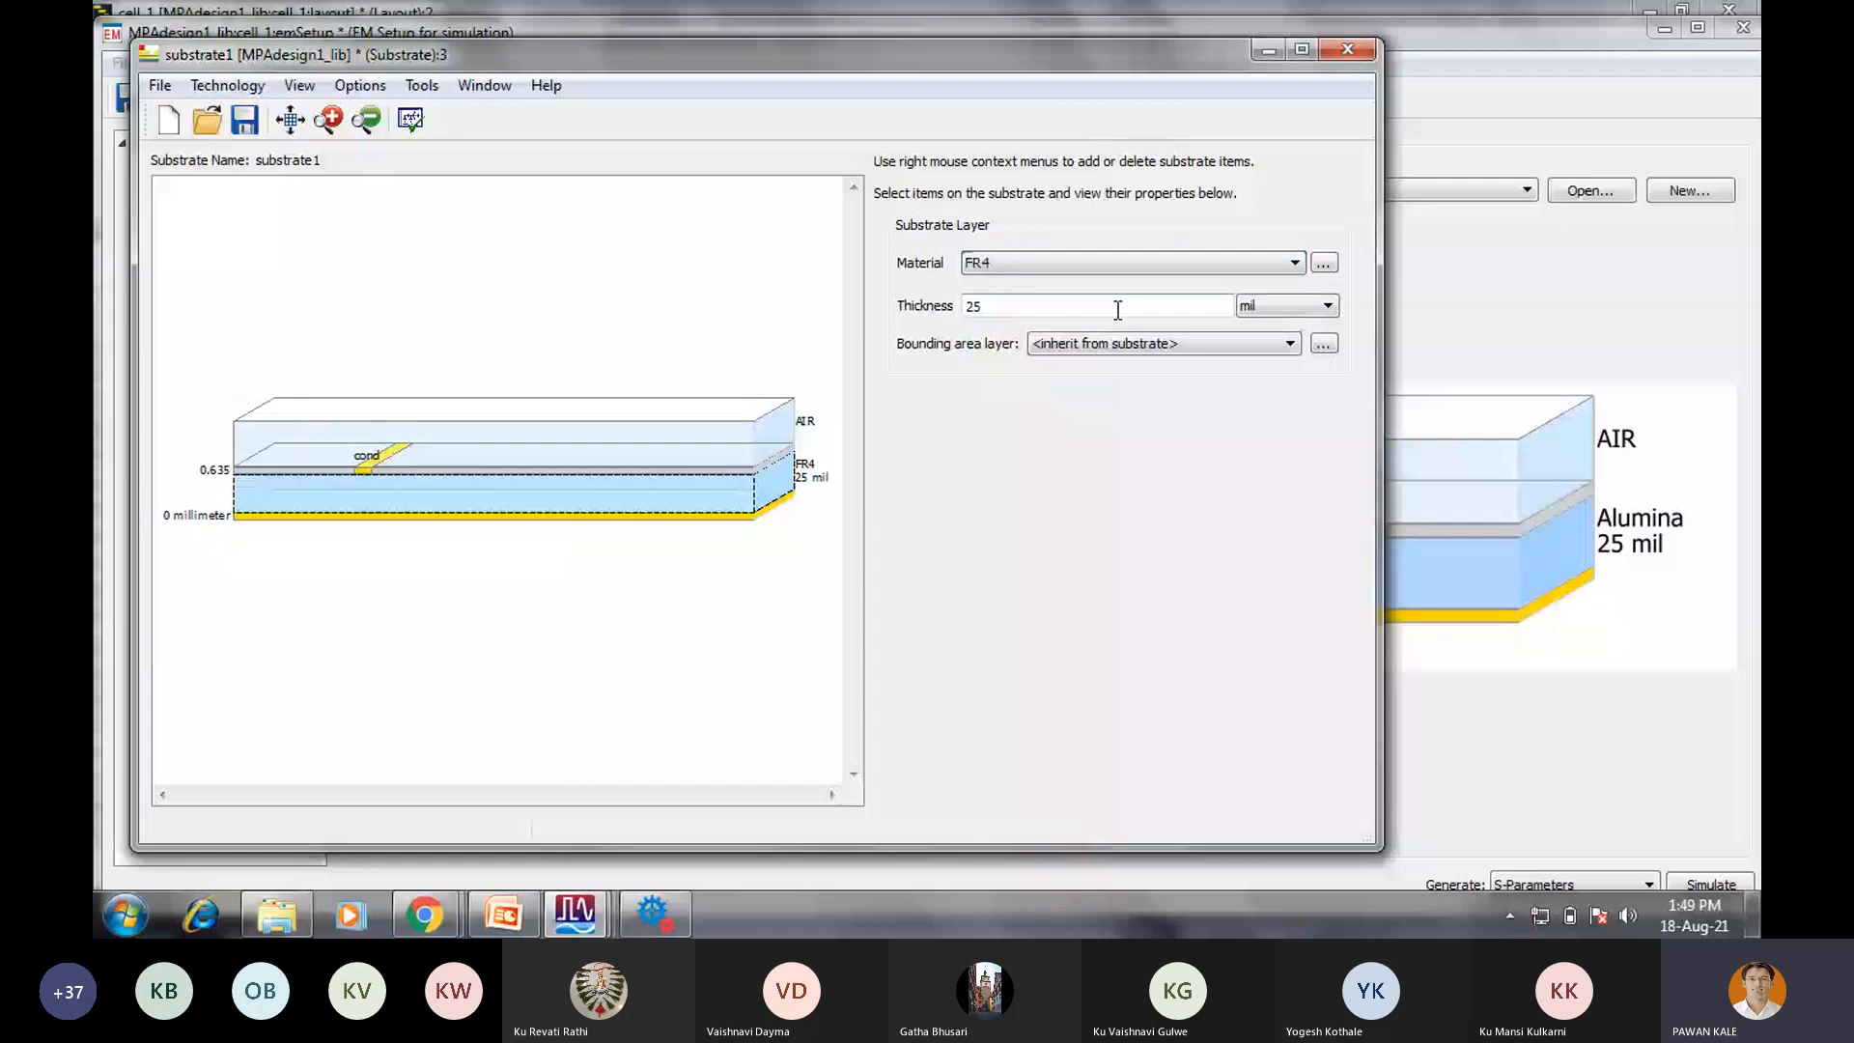
double_click(1117, 310)
text(1)
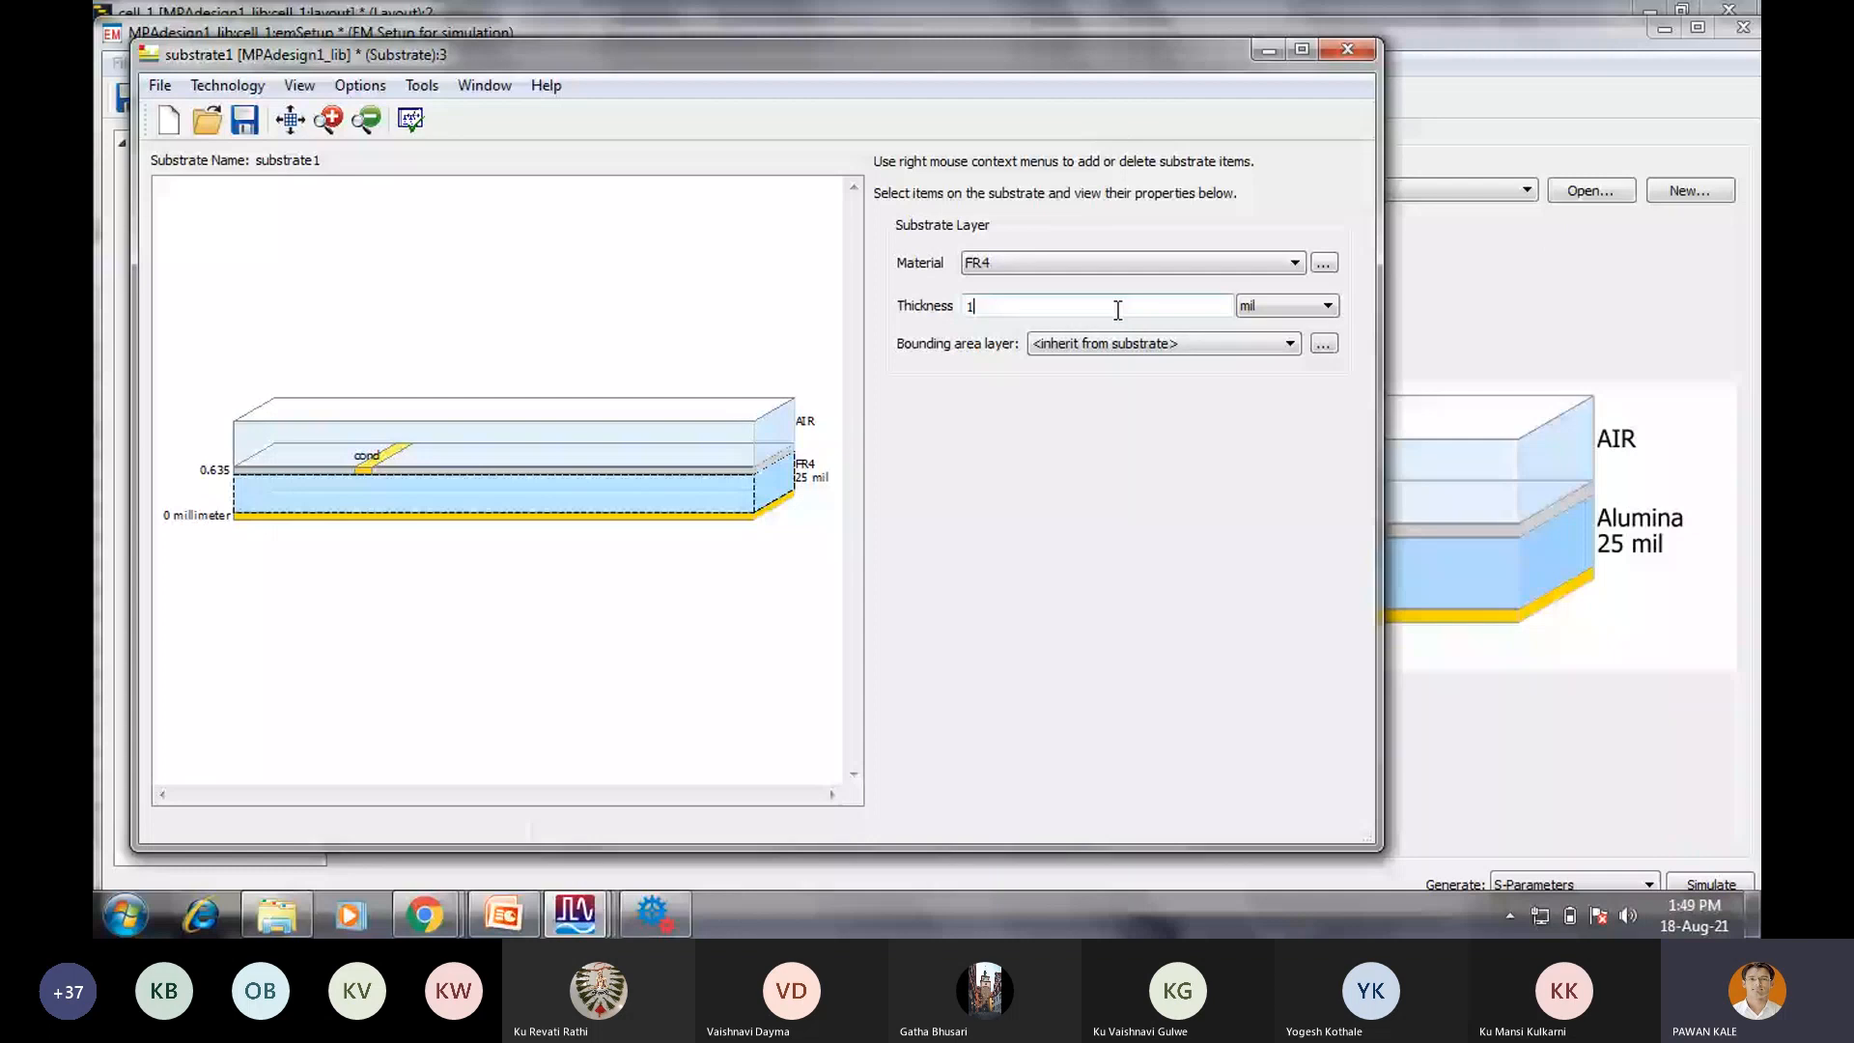
text(.5)
click(789, 479)
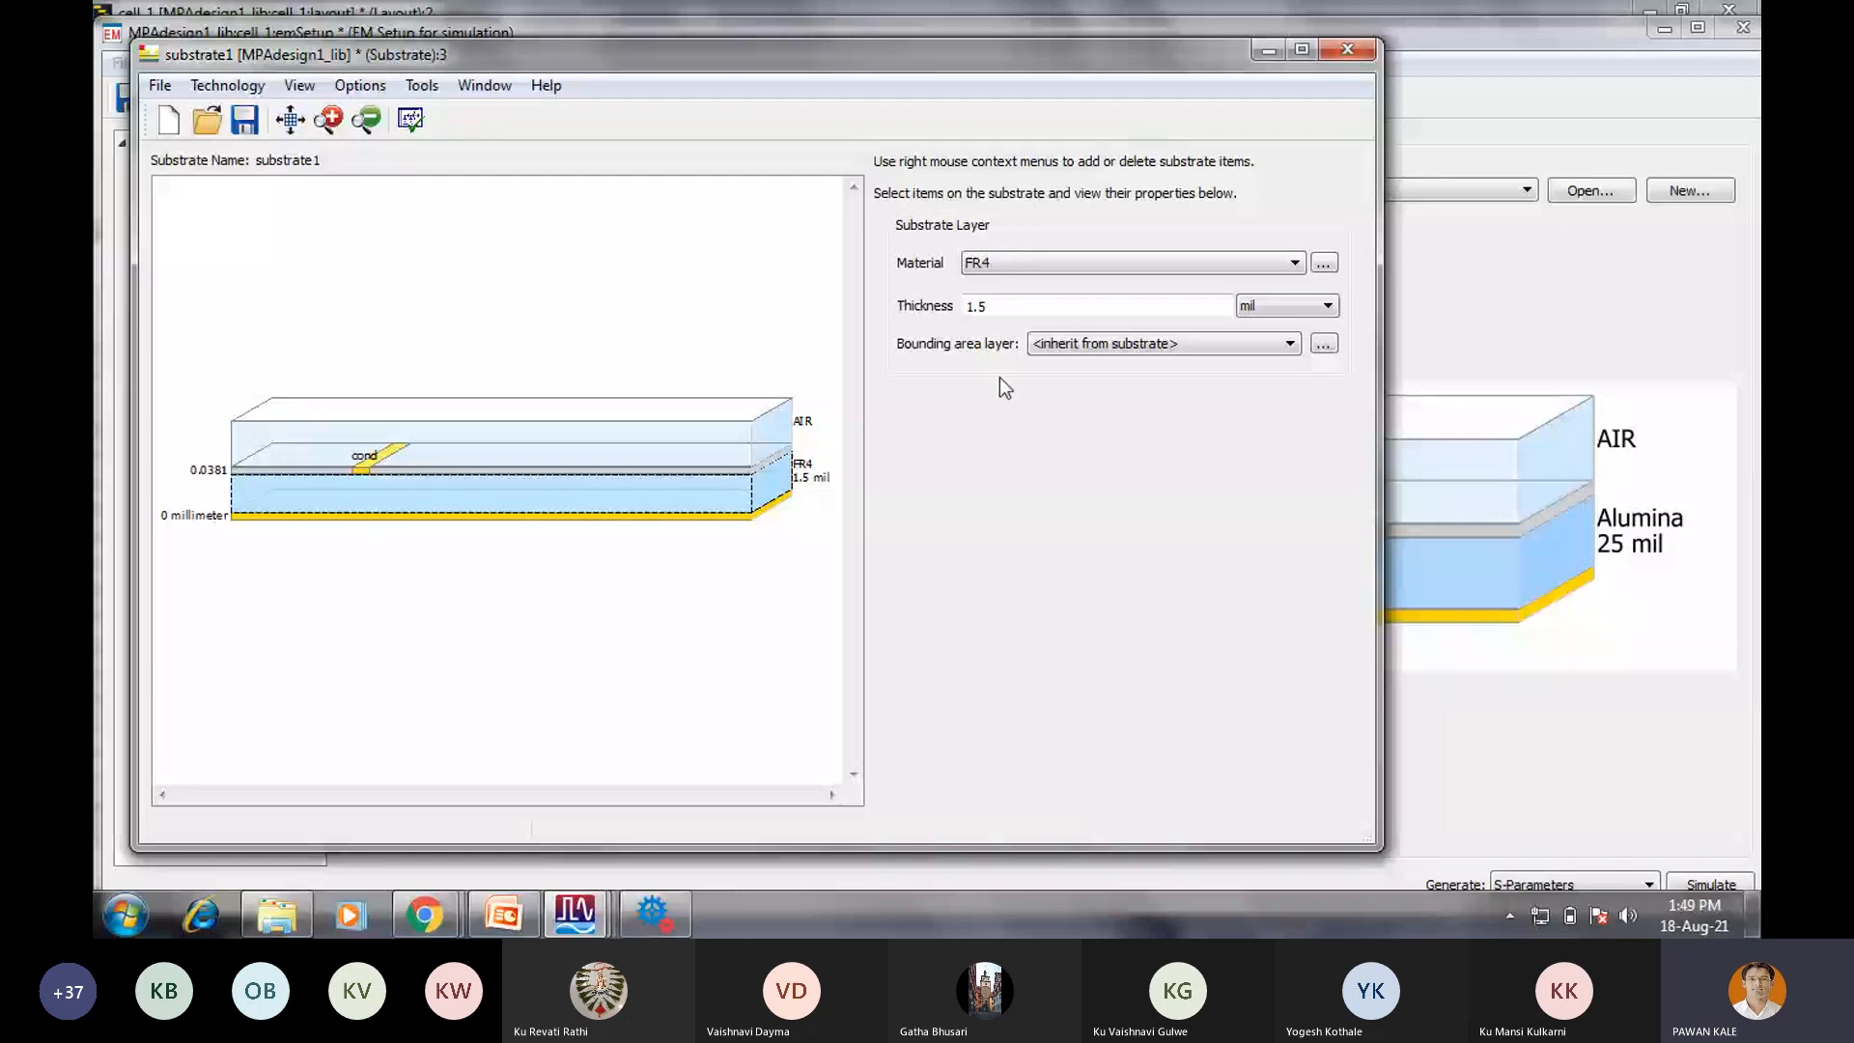
click(1287, 306)
click(1275, 356)
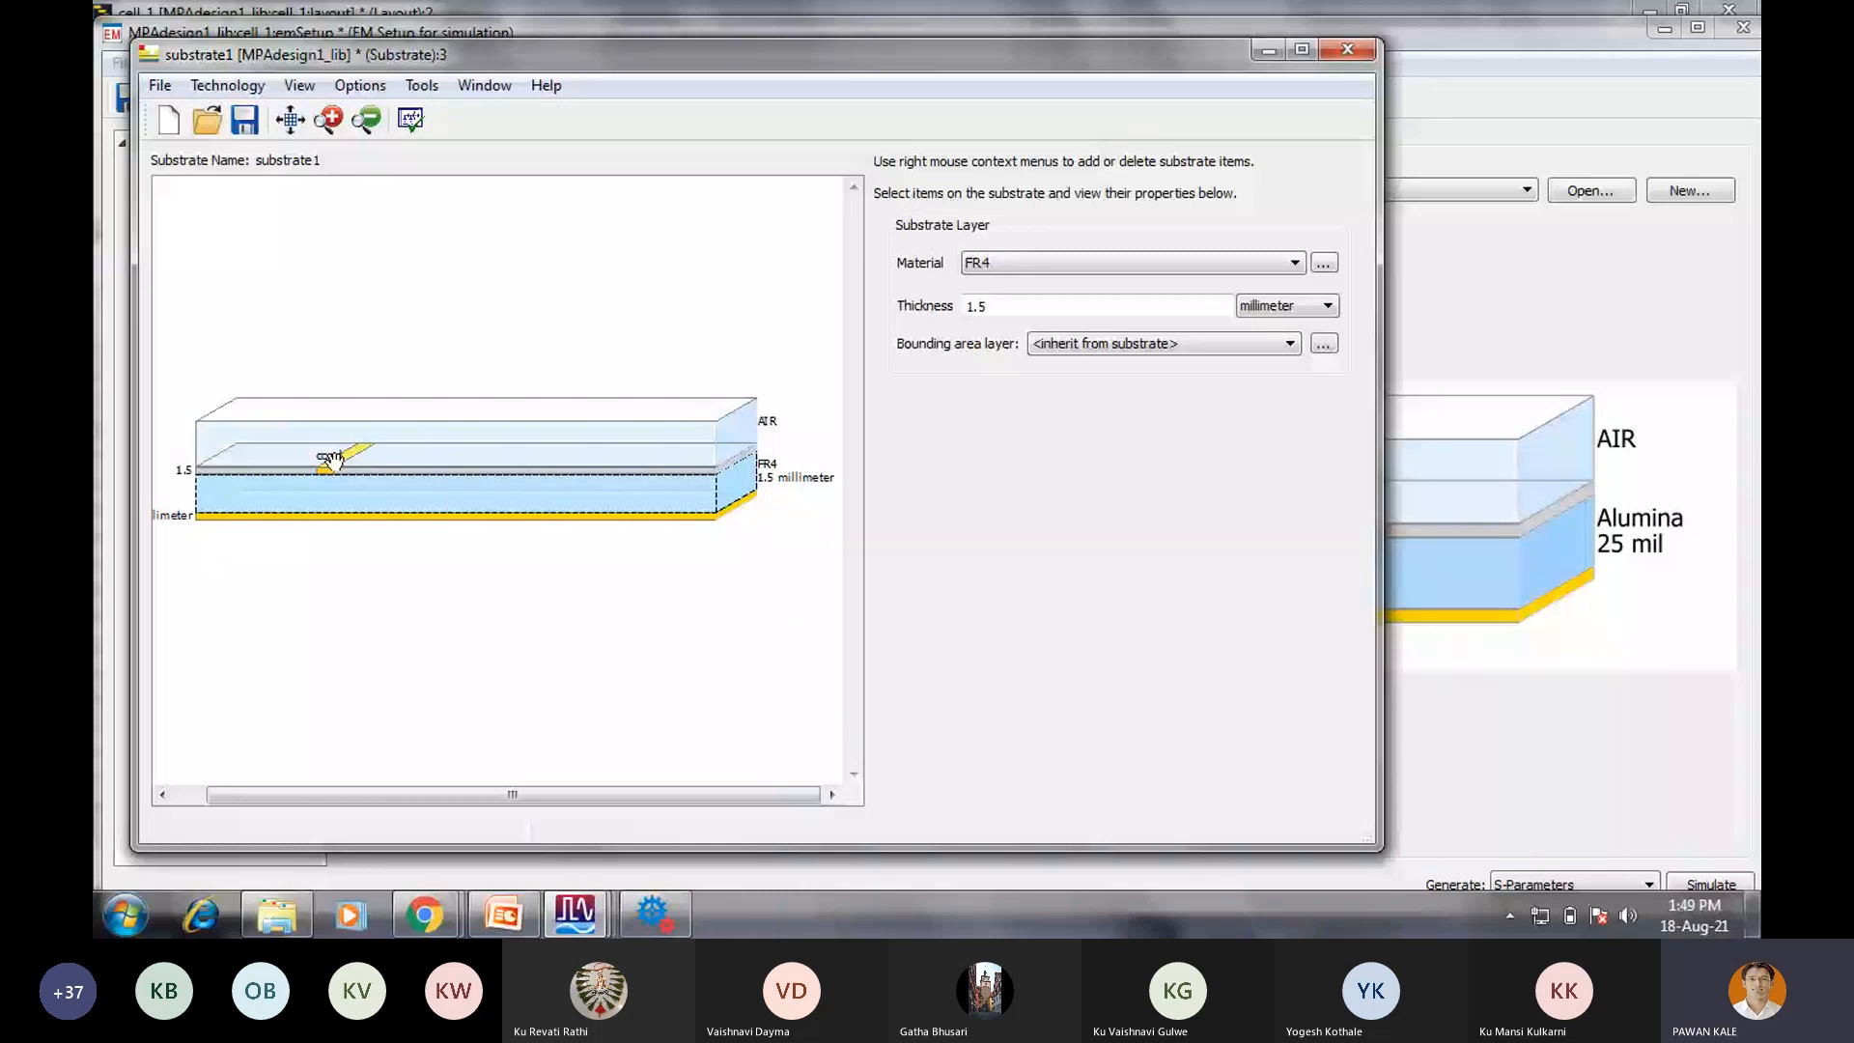
Save substrate1 and close the substrate editor.
mouse_move(338, 457)
mouse_move(374, 518)
click(155, 86)
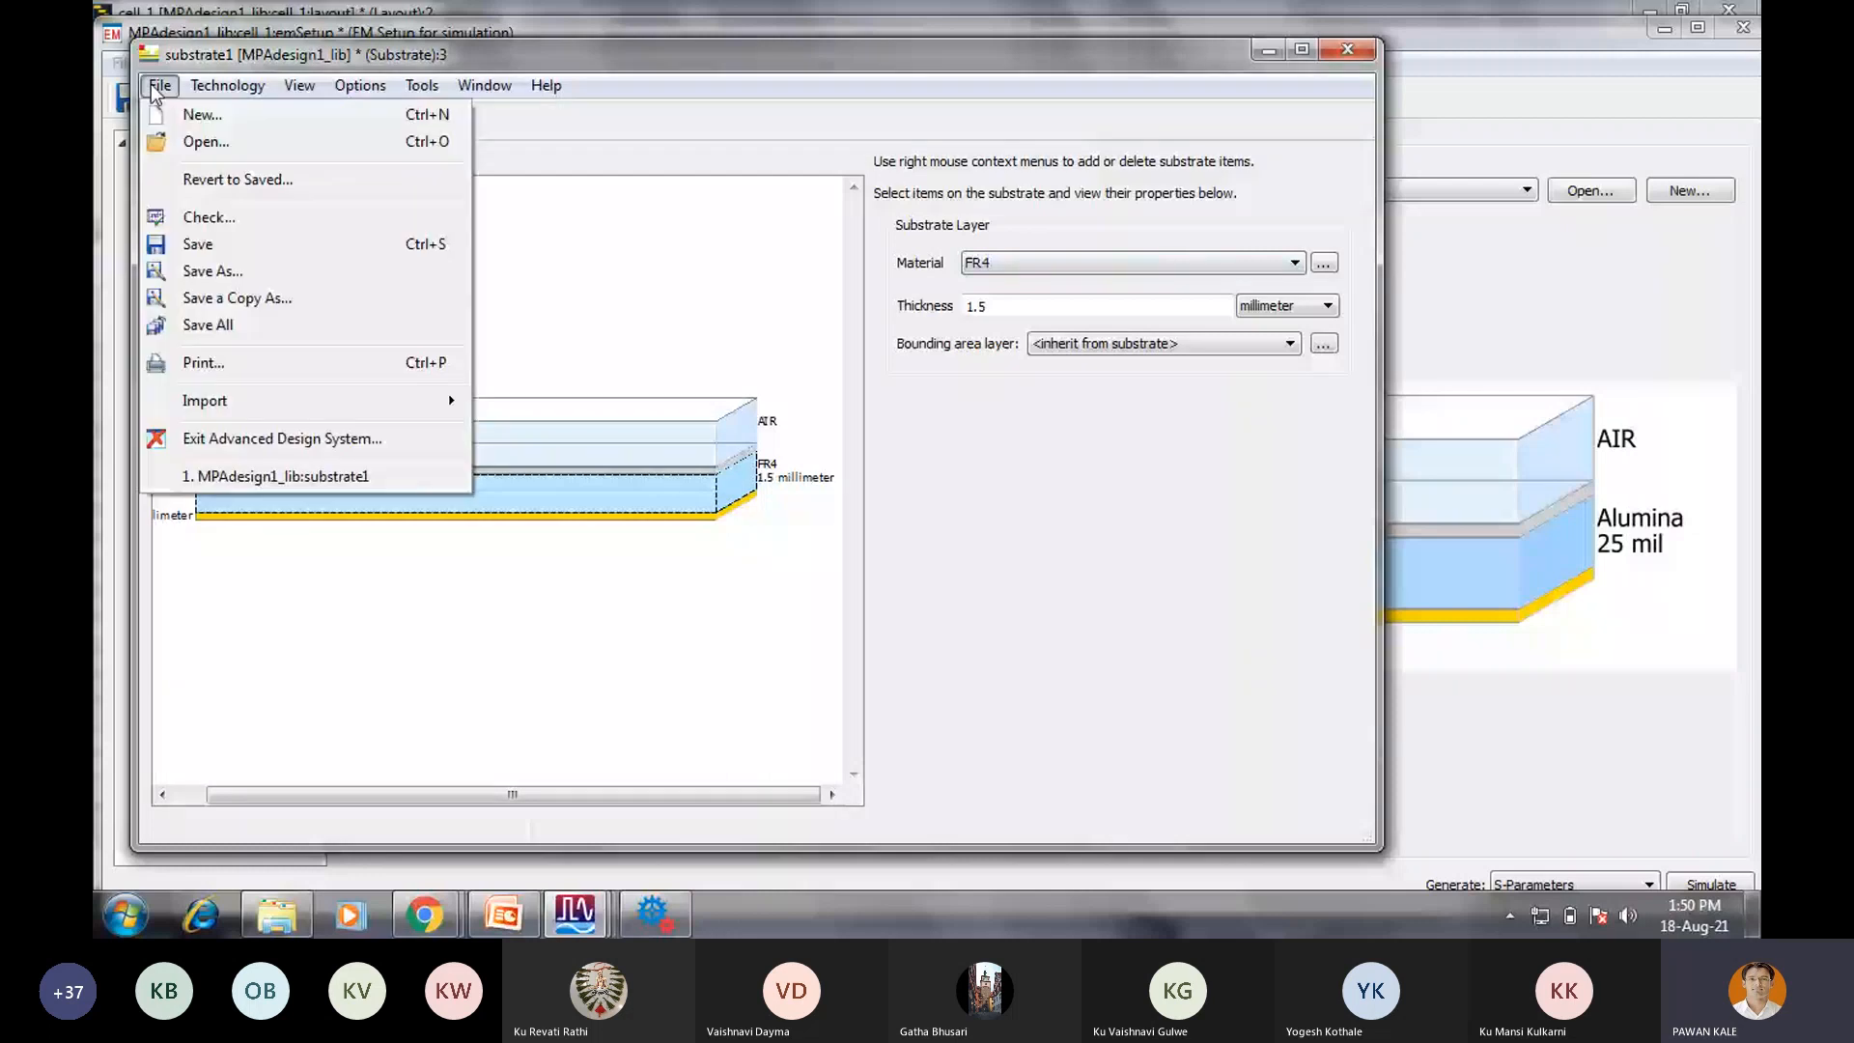
click(198, 244)
click(1348, 49)
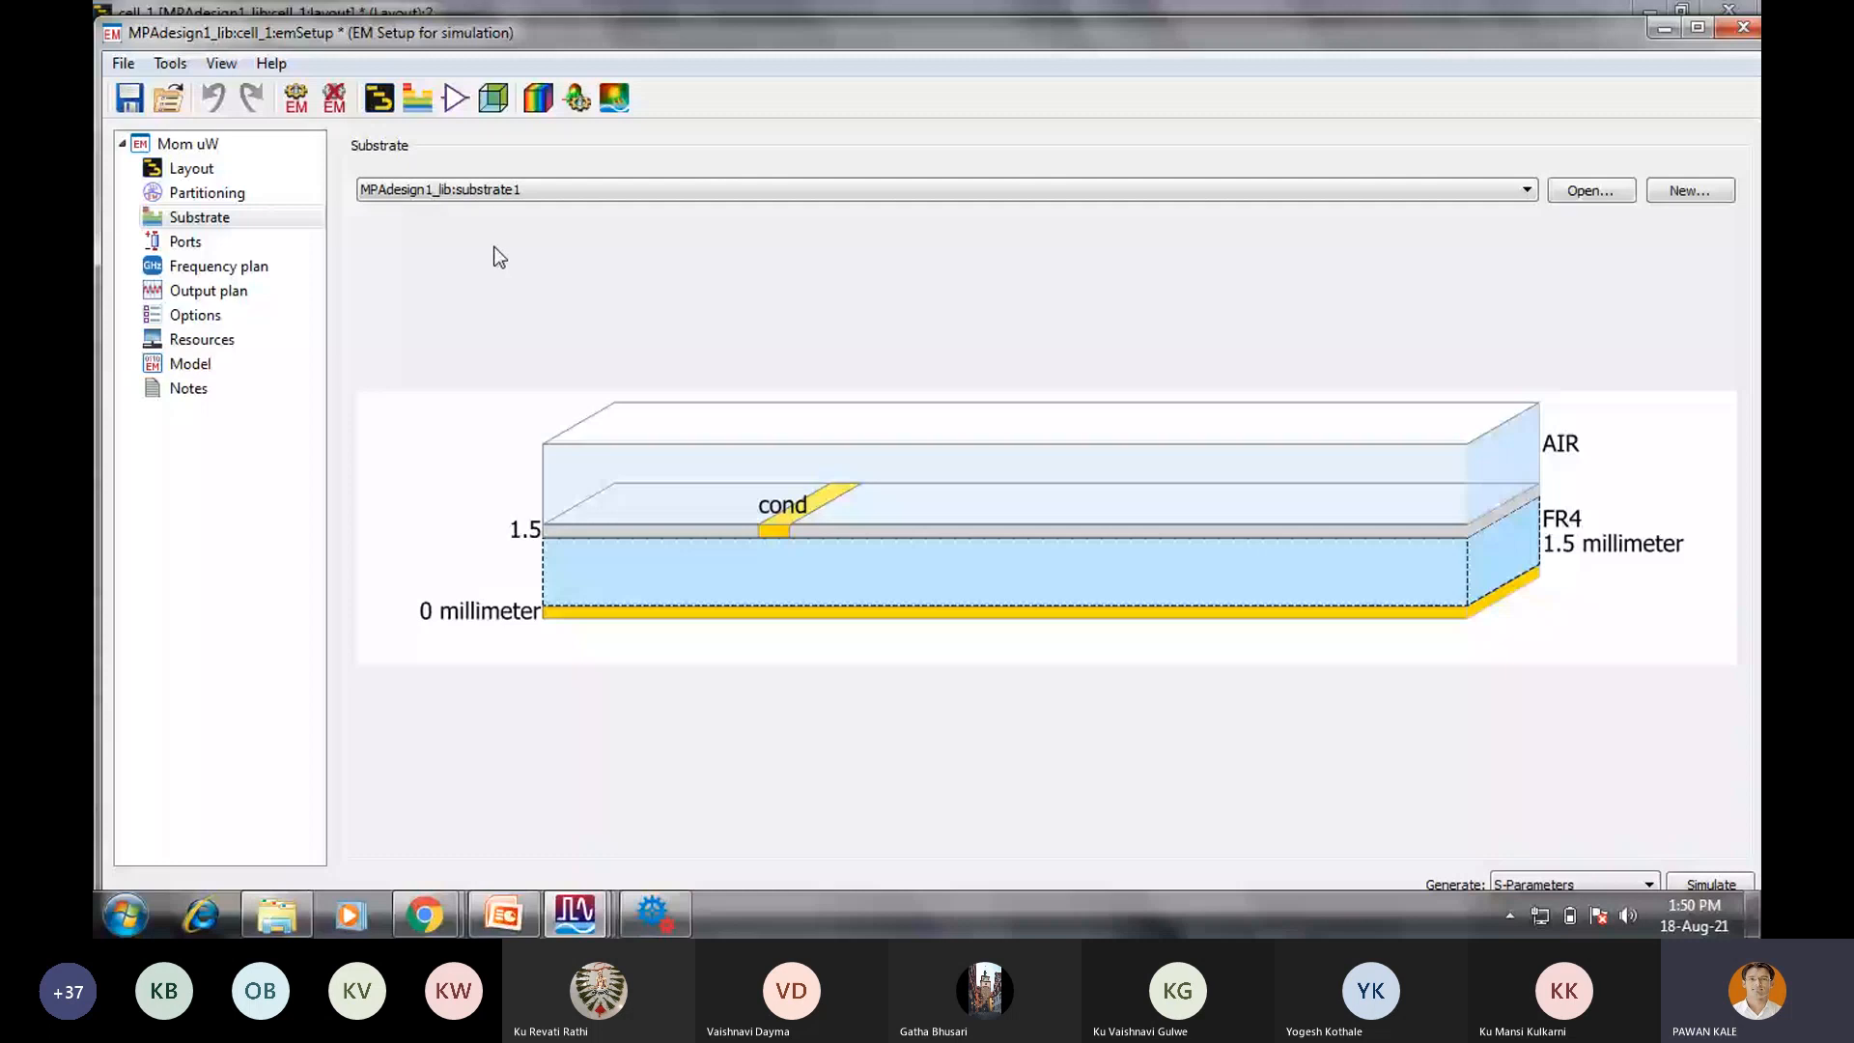
Open the 3D preview of the antenna layout from the EM setup and maximize its window.
click(494, 114)
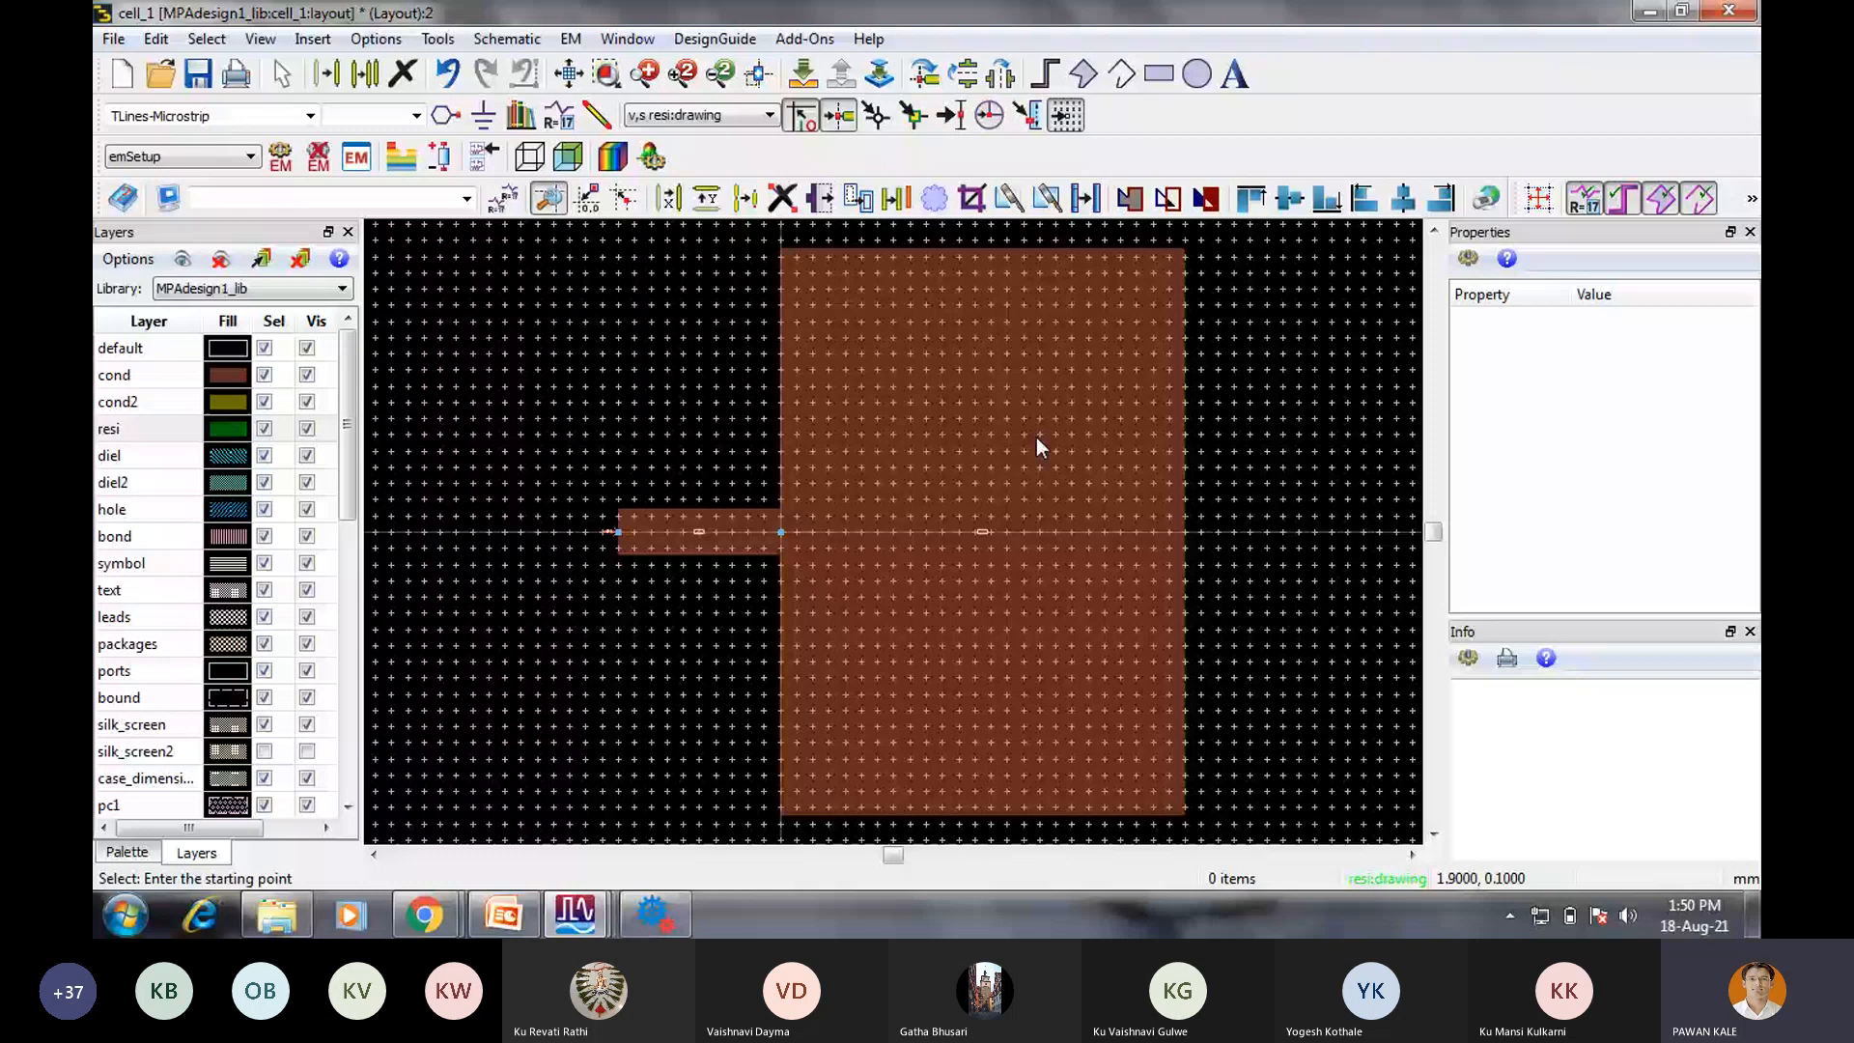
click(600, 919)
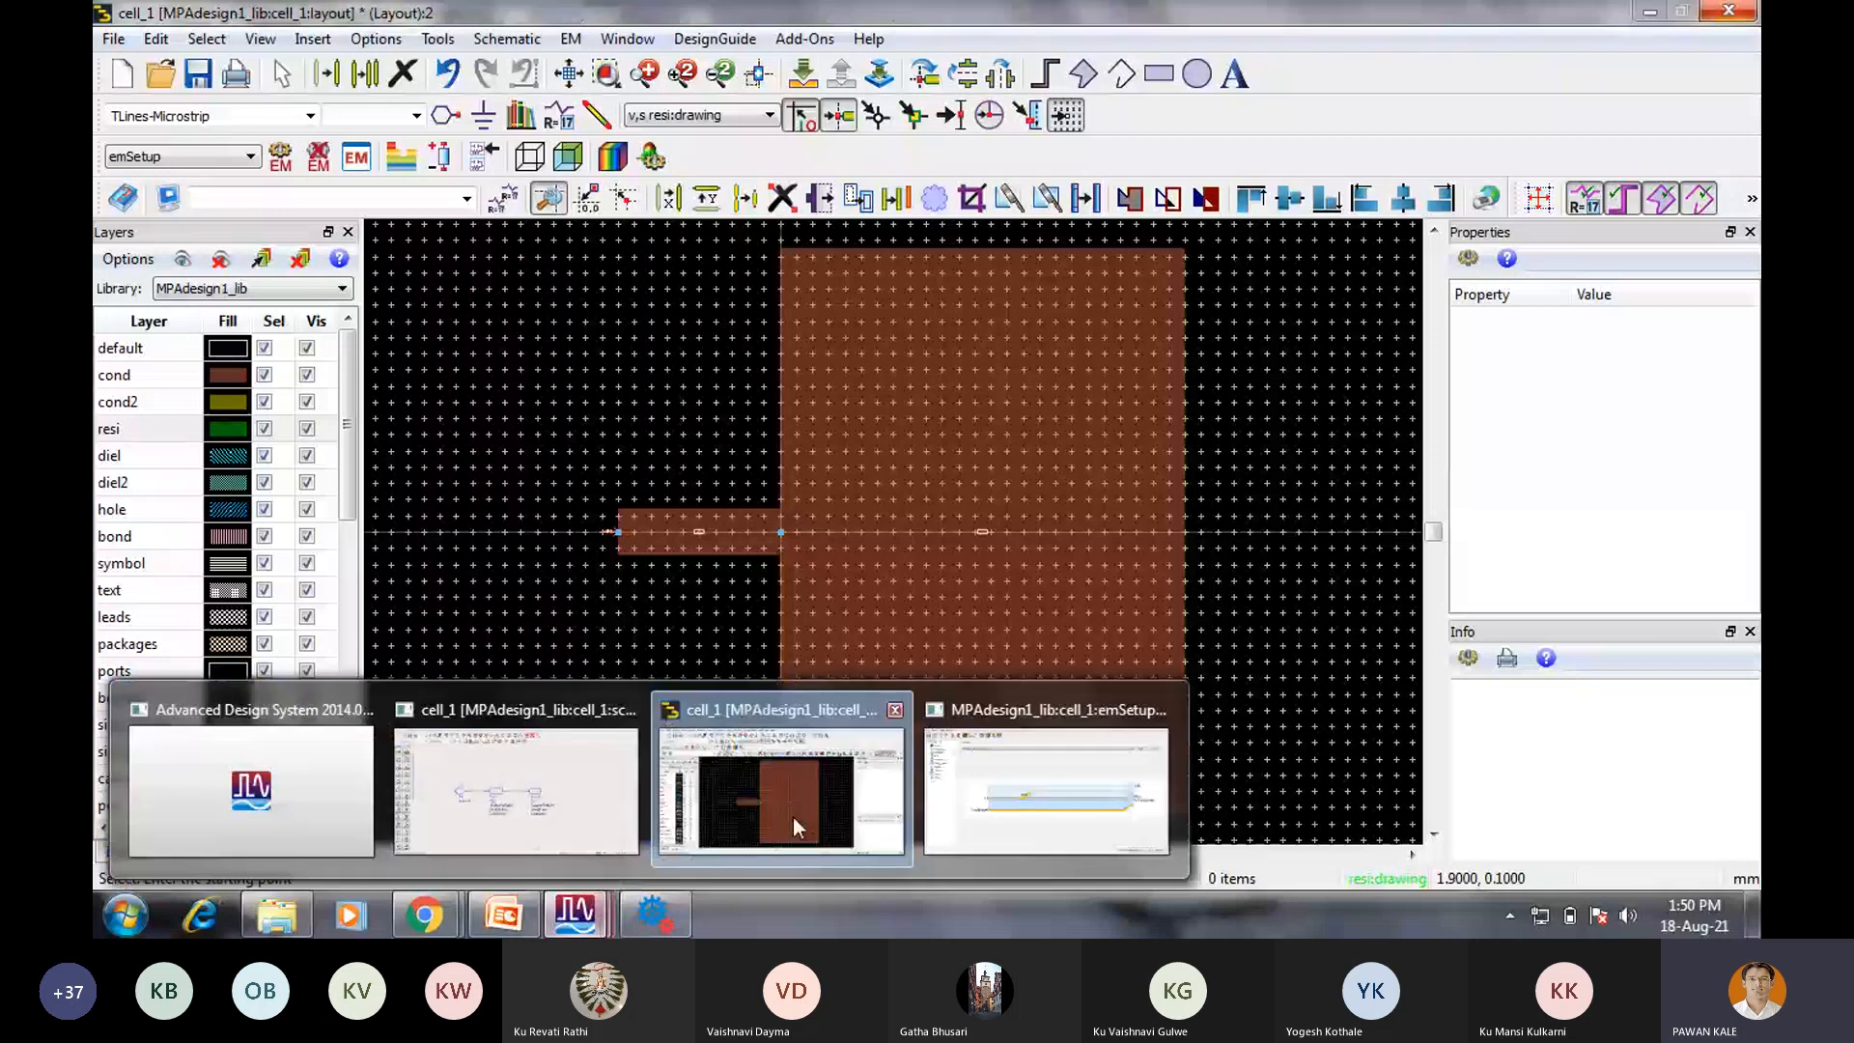
click(792, 817)
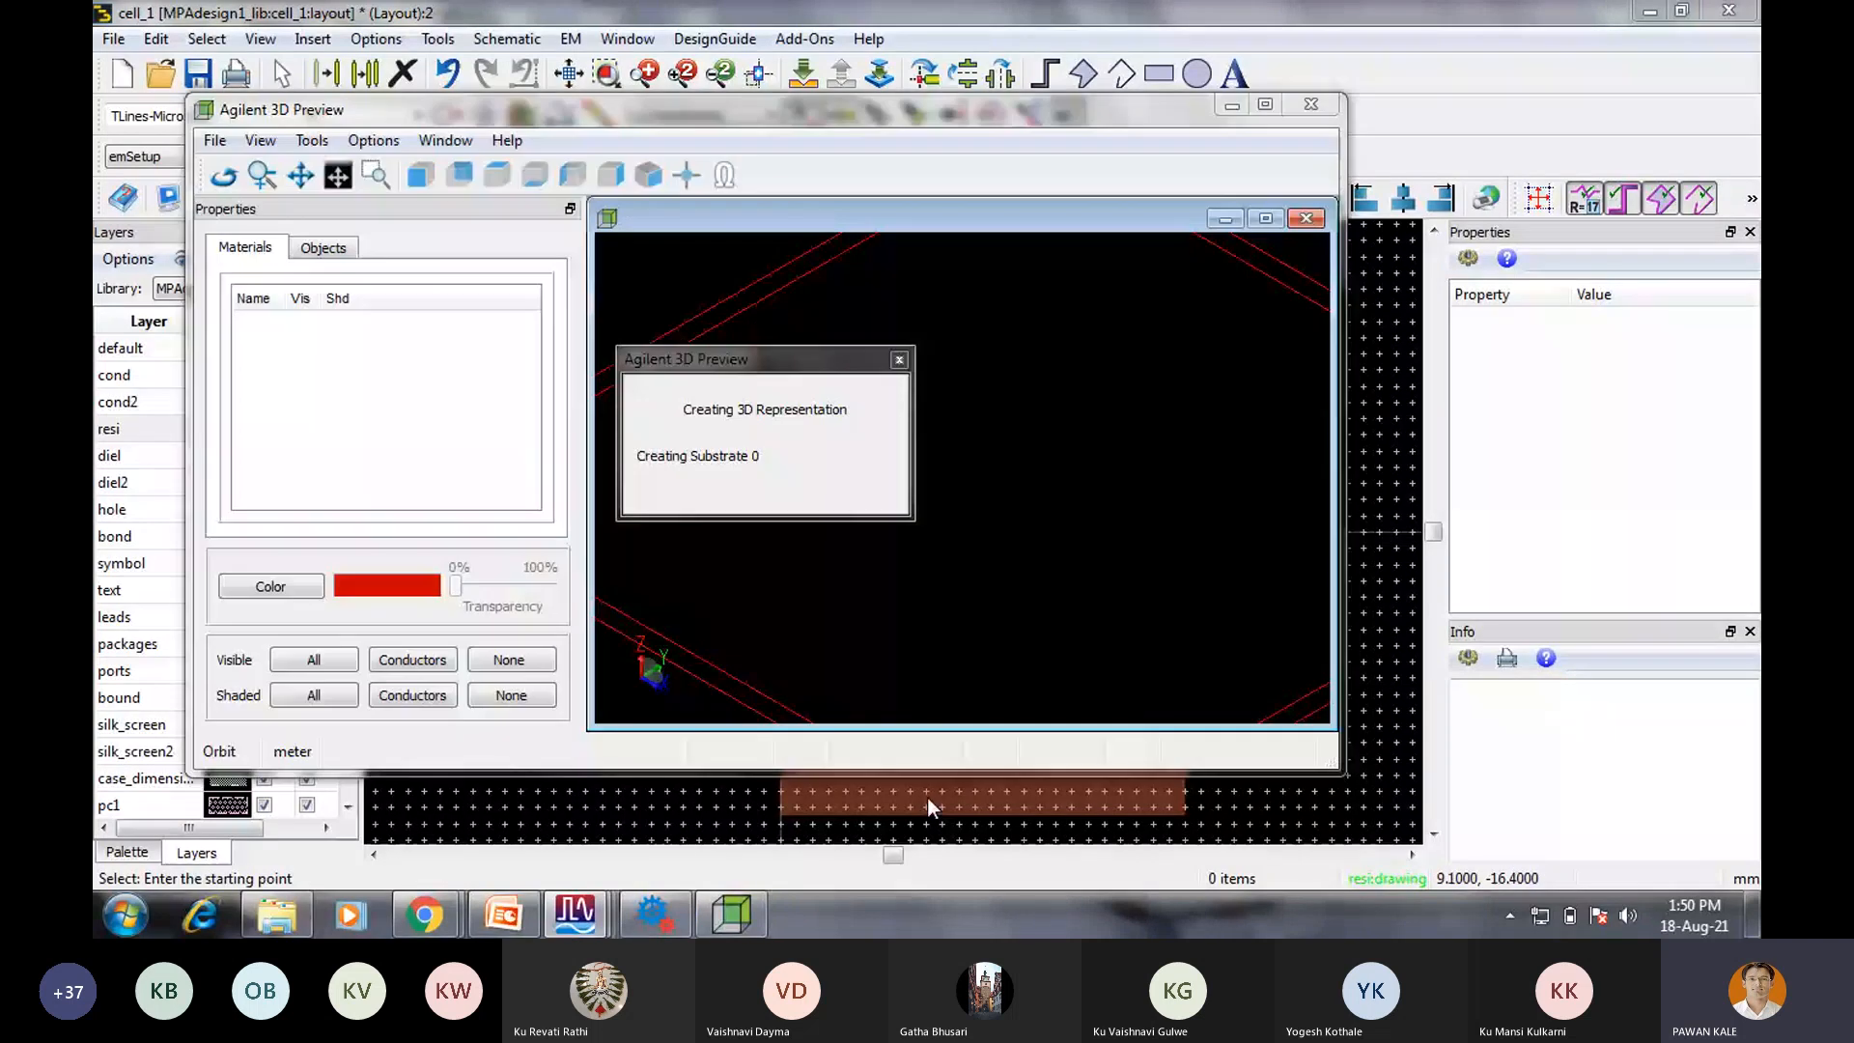
click(1265, 105)
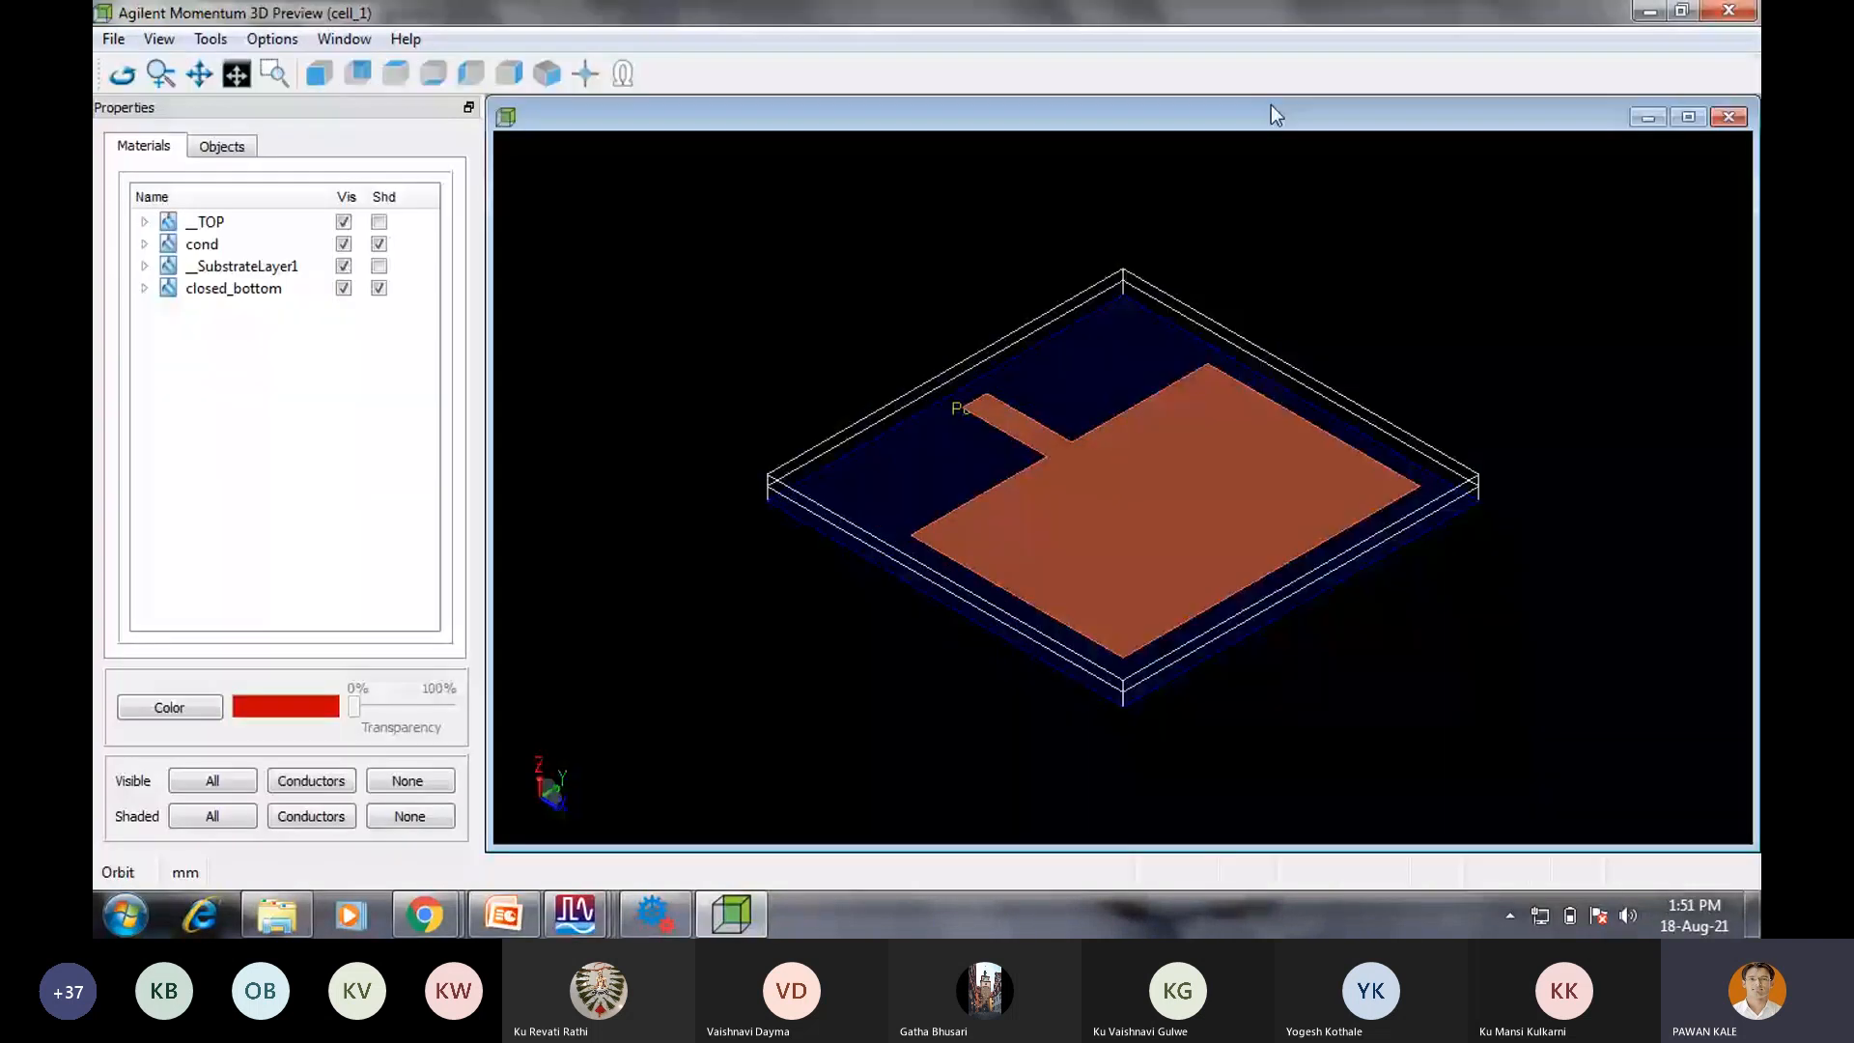
Increase the 3D preview's Z scale to separate the patch from the ground plane.
click(214, 40)
click(234, 85)
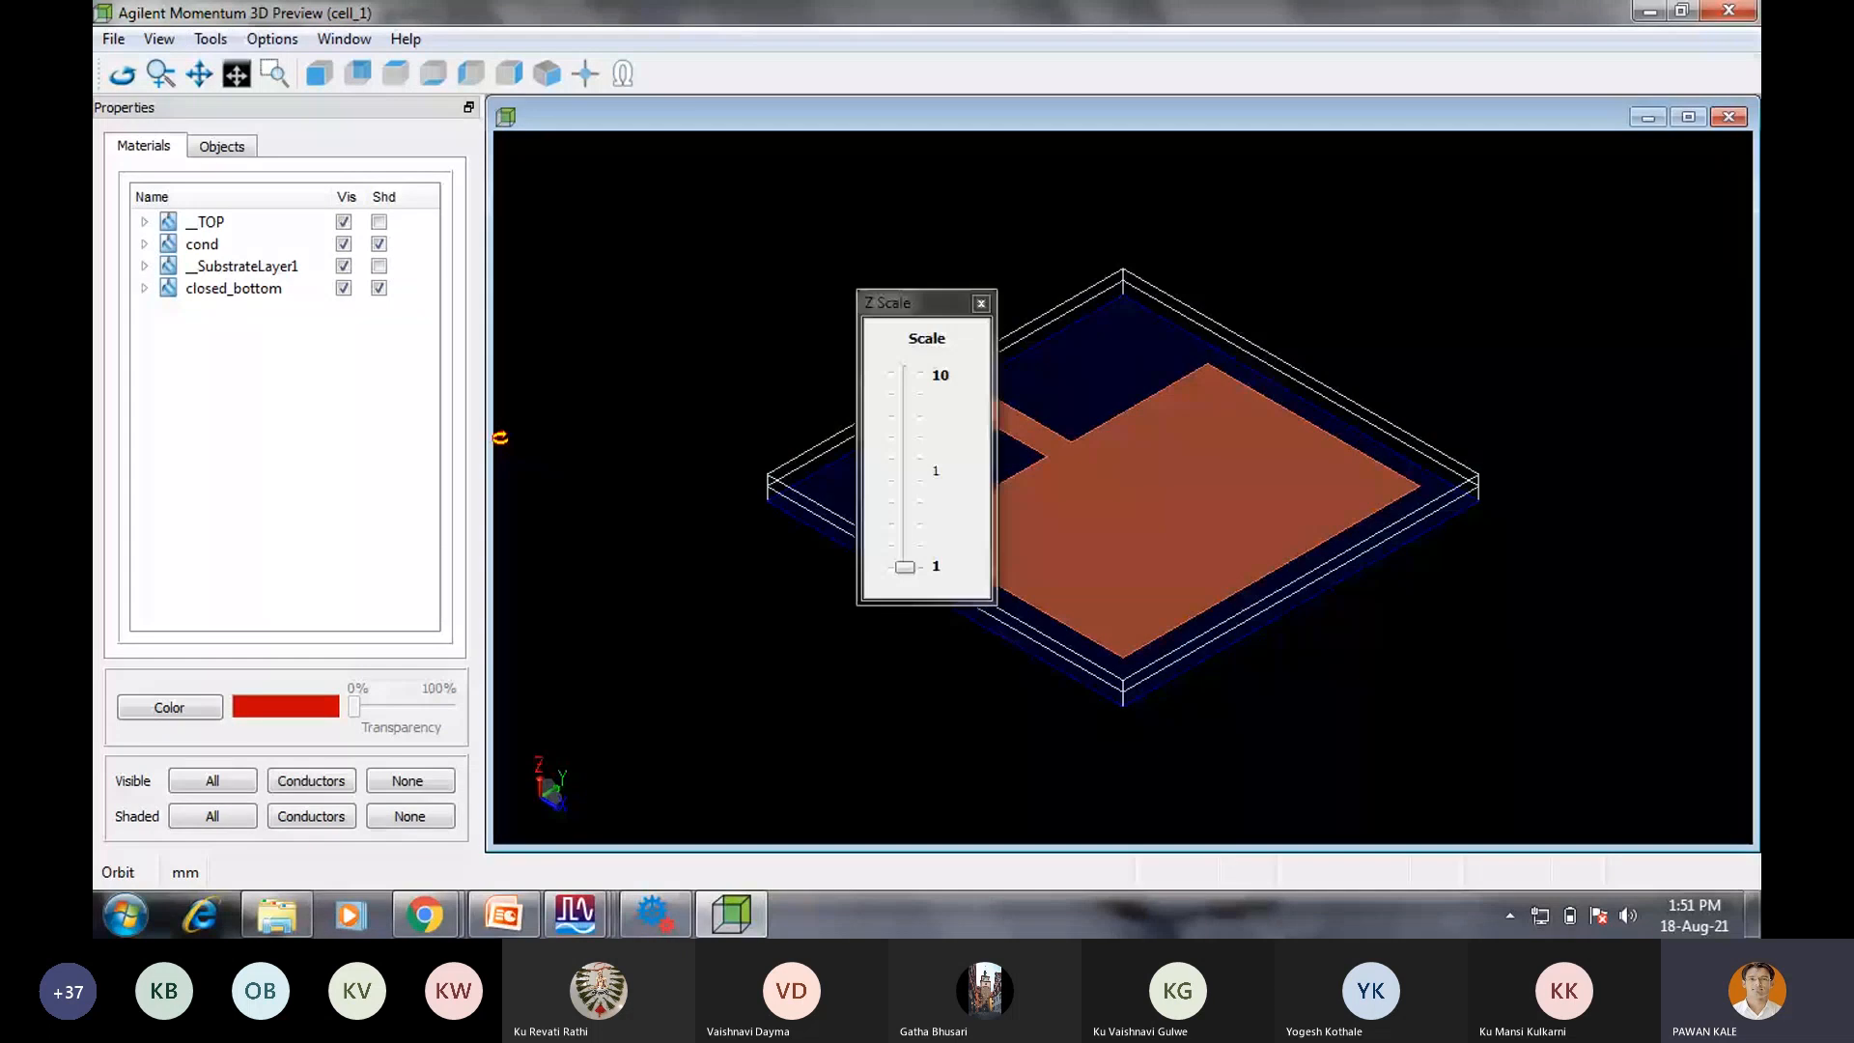
drag(904, 566, 904, 494)
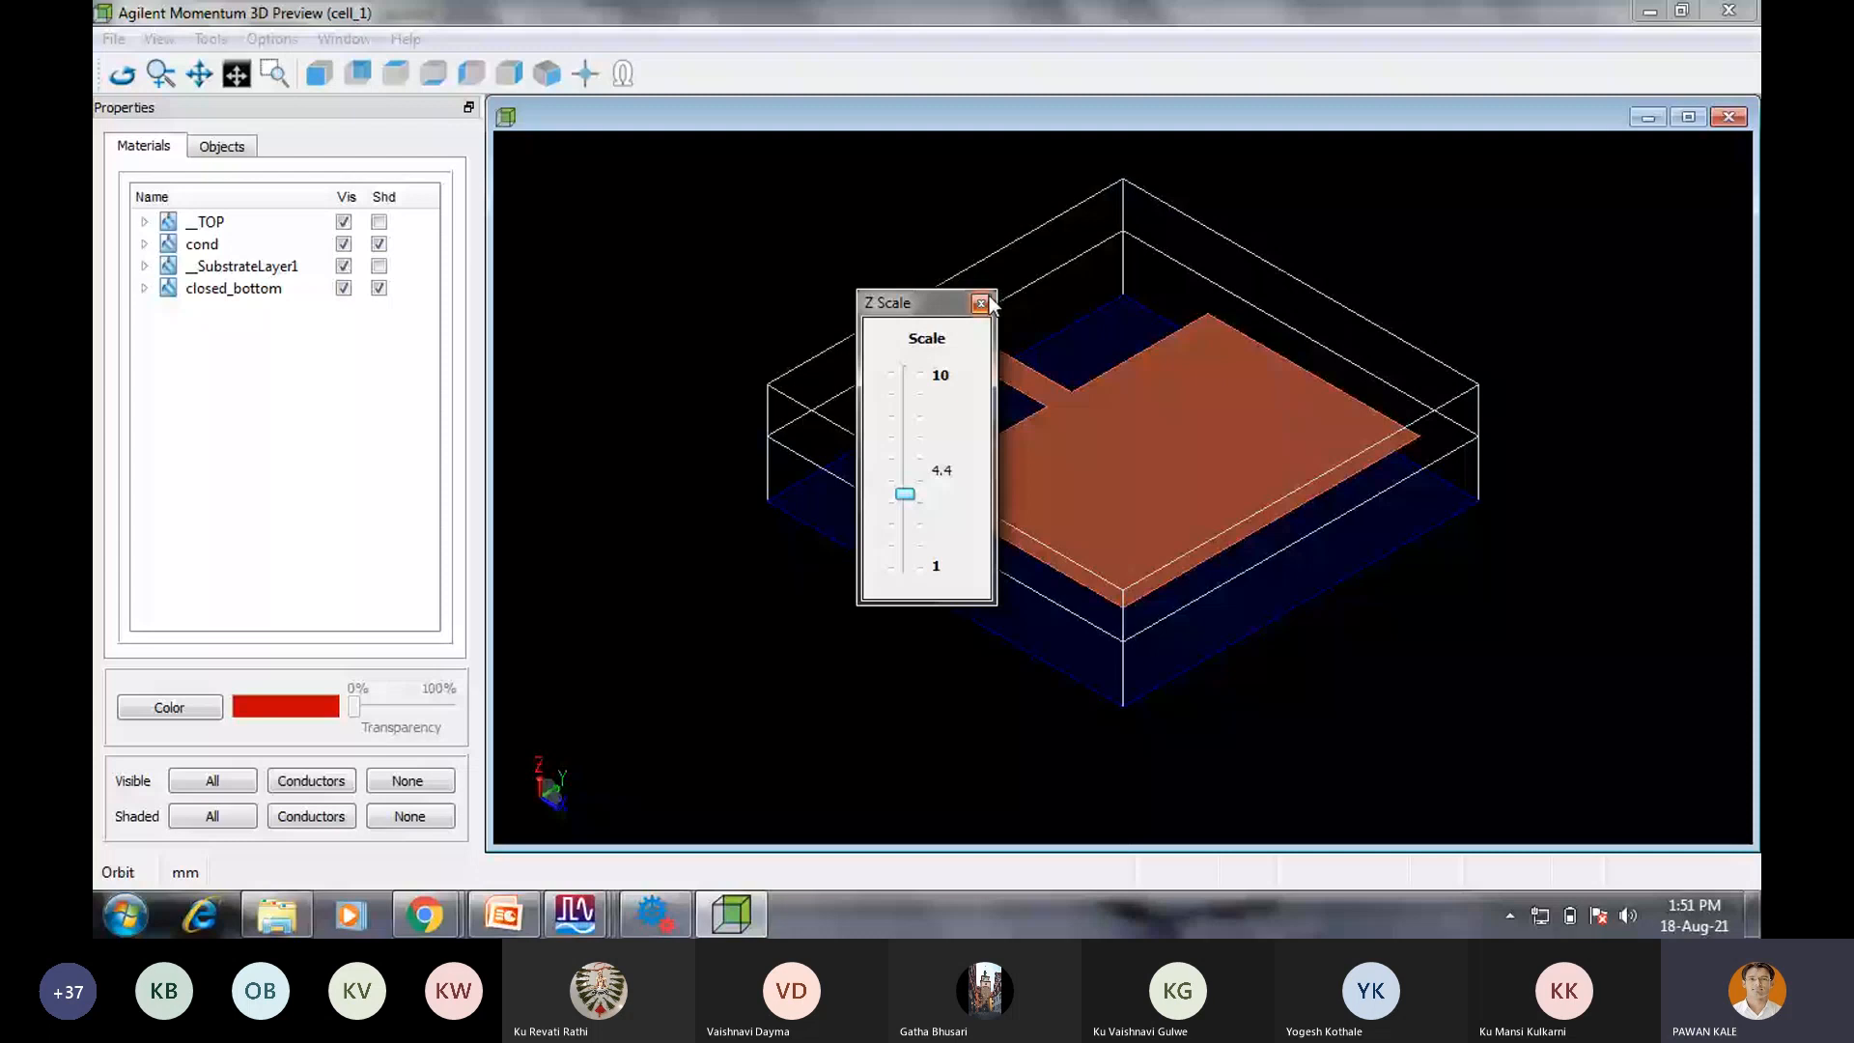
click(980, 303)
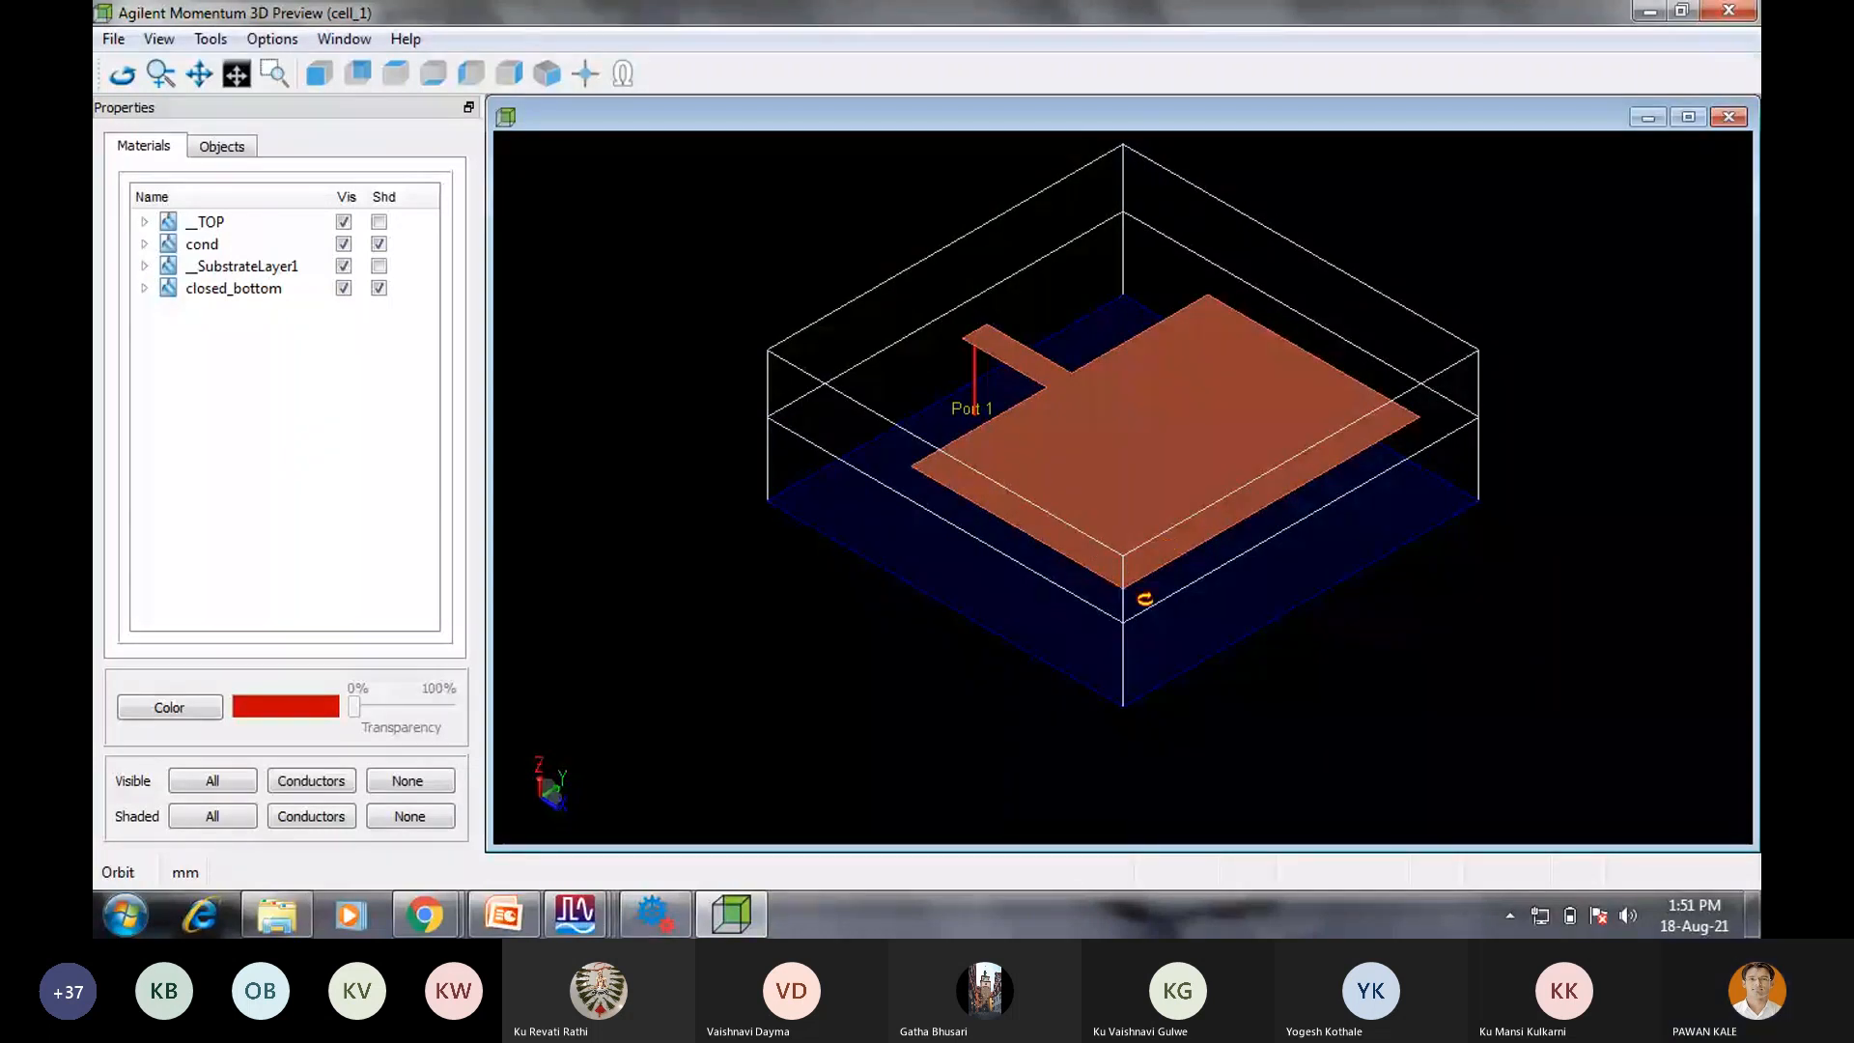
Examine the patch, ground plane and Port 1 from several angles, close the 3D preview and return to the EM setup.
drag(1144, 598, 1465, 612)
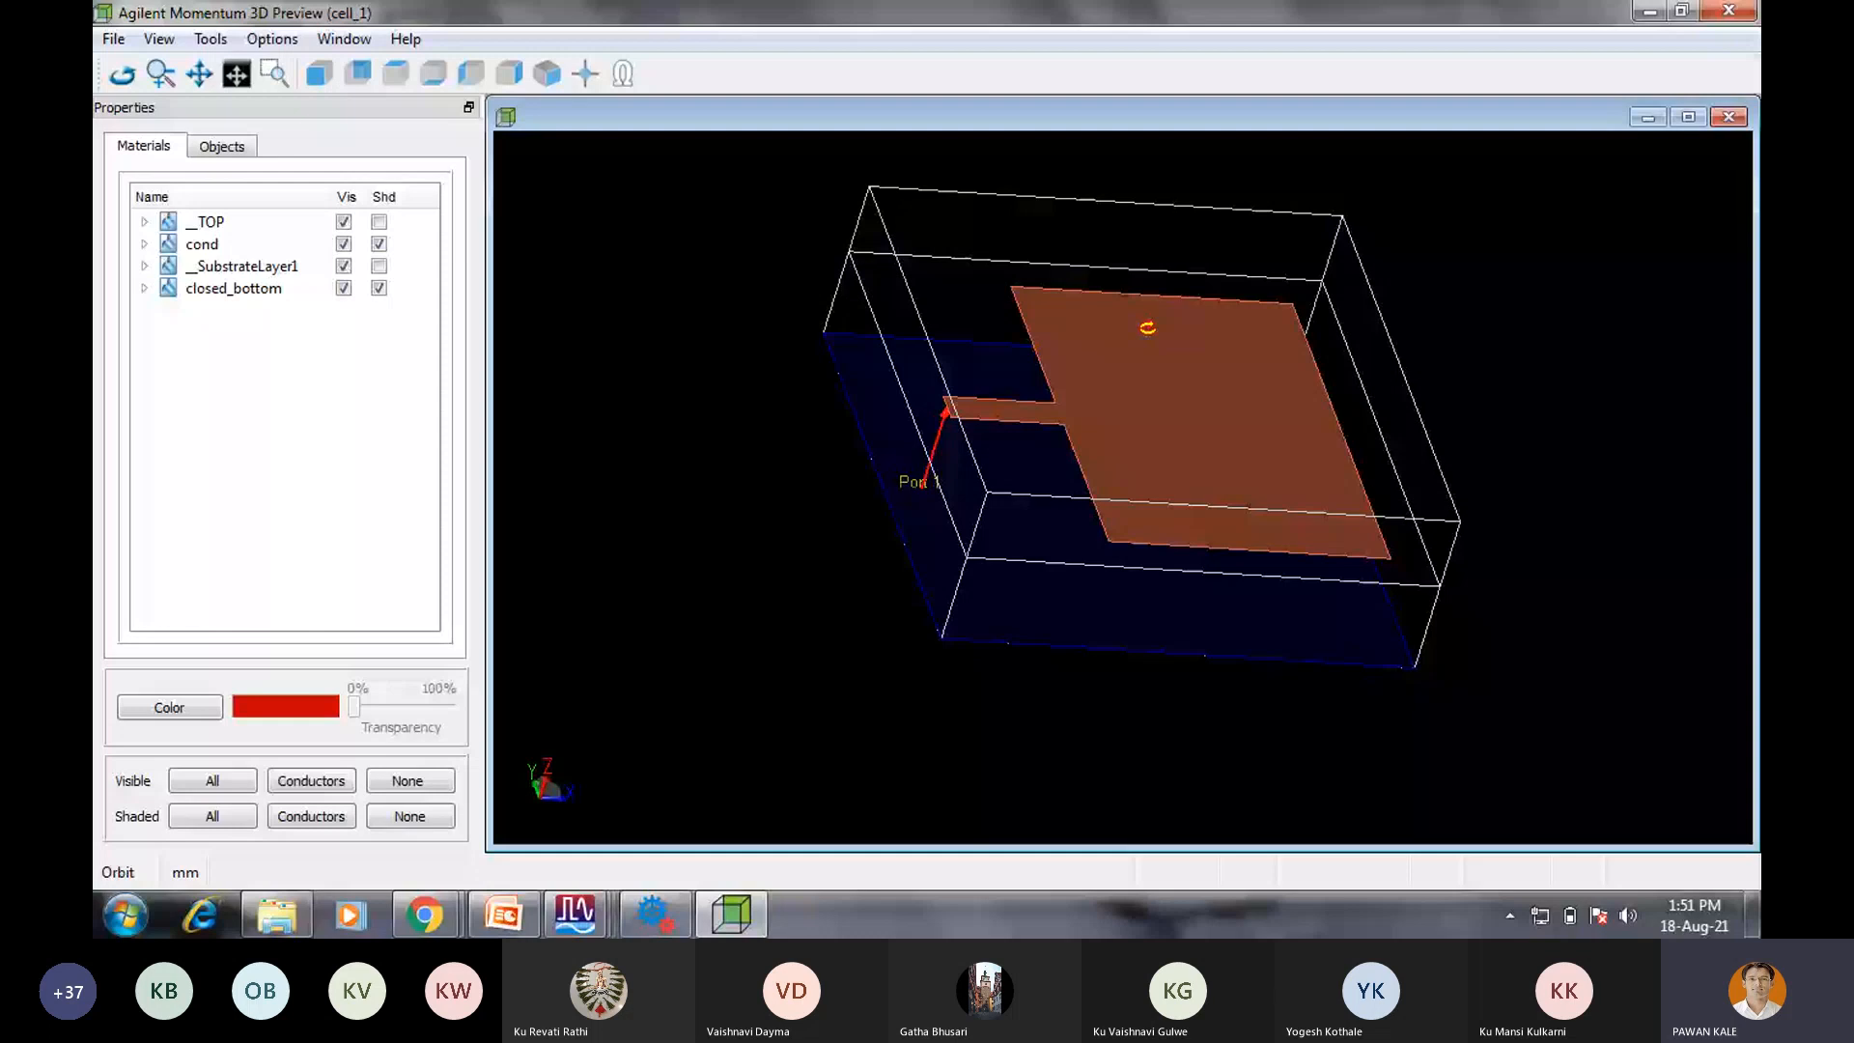
drag(1147, 327, 1077, 507)
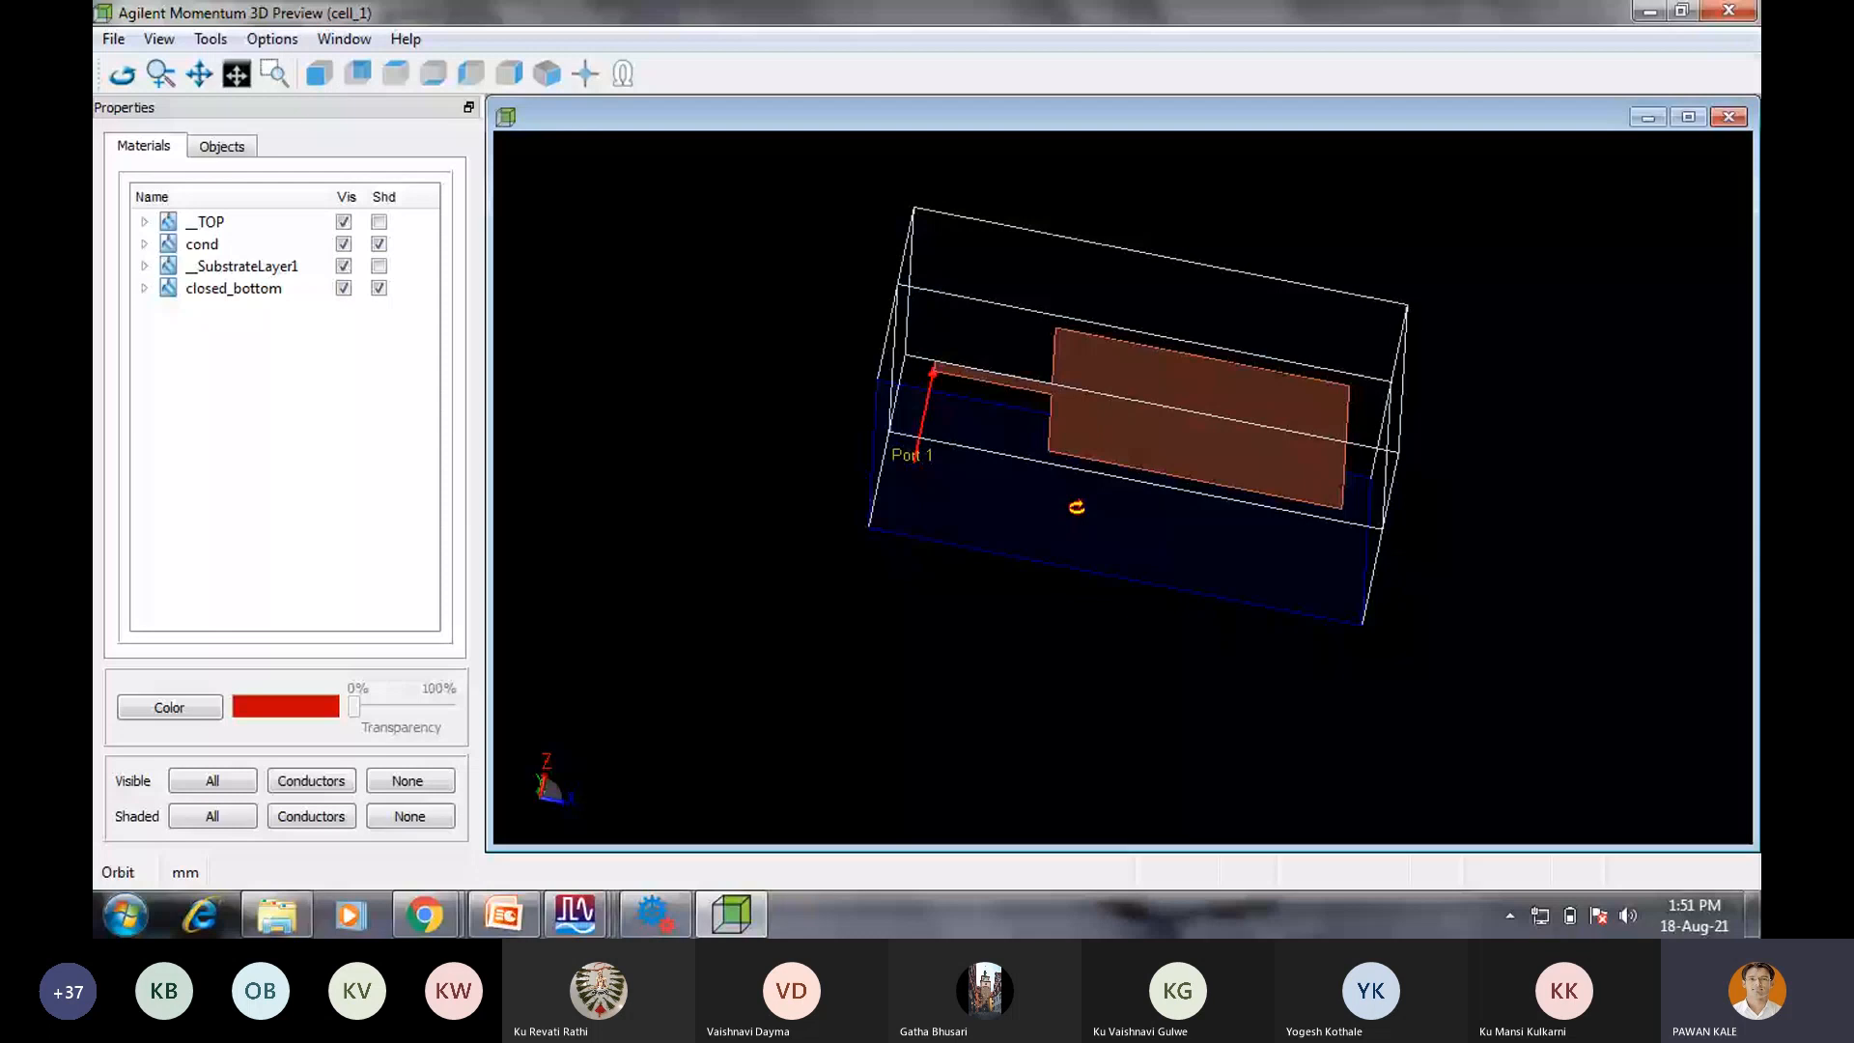
drag(1077, 507, 1105, 555)
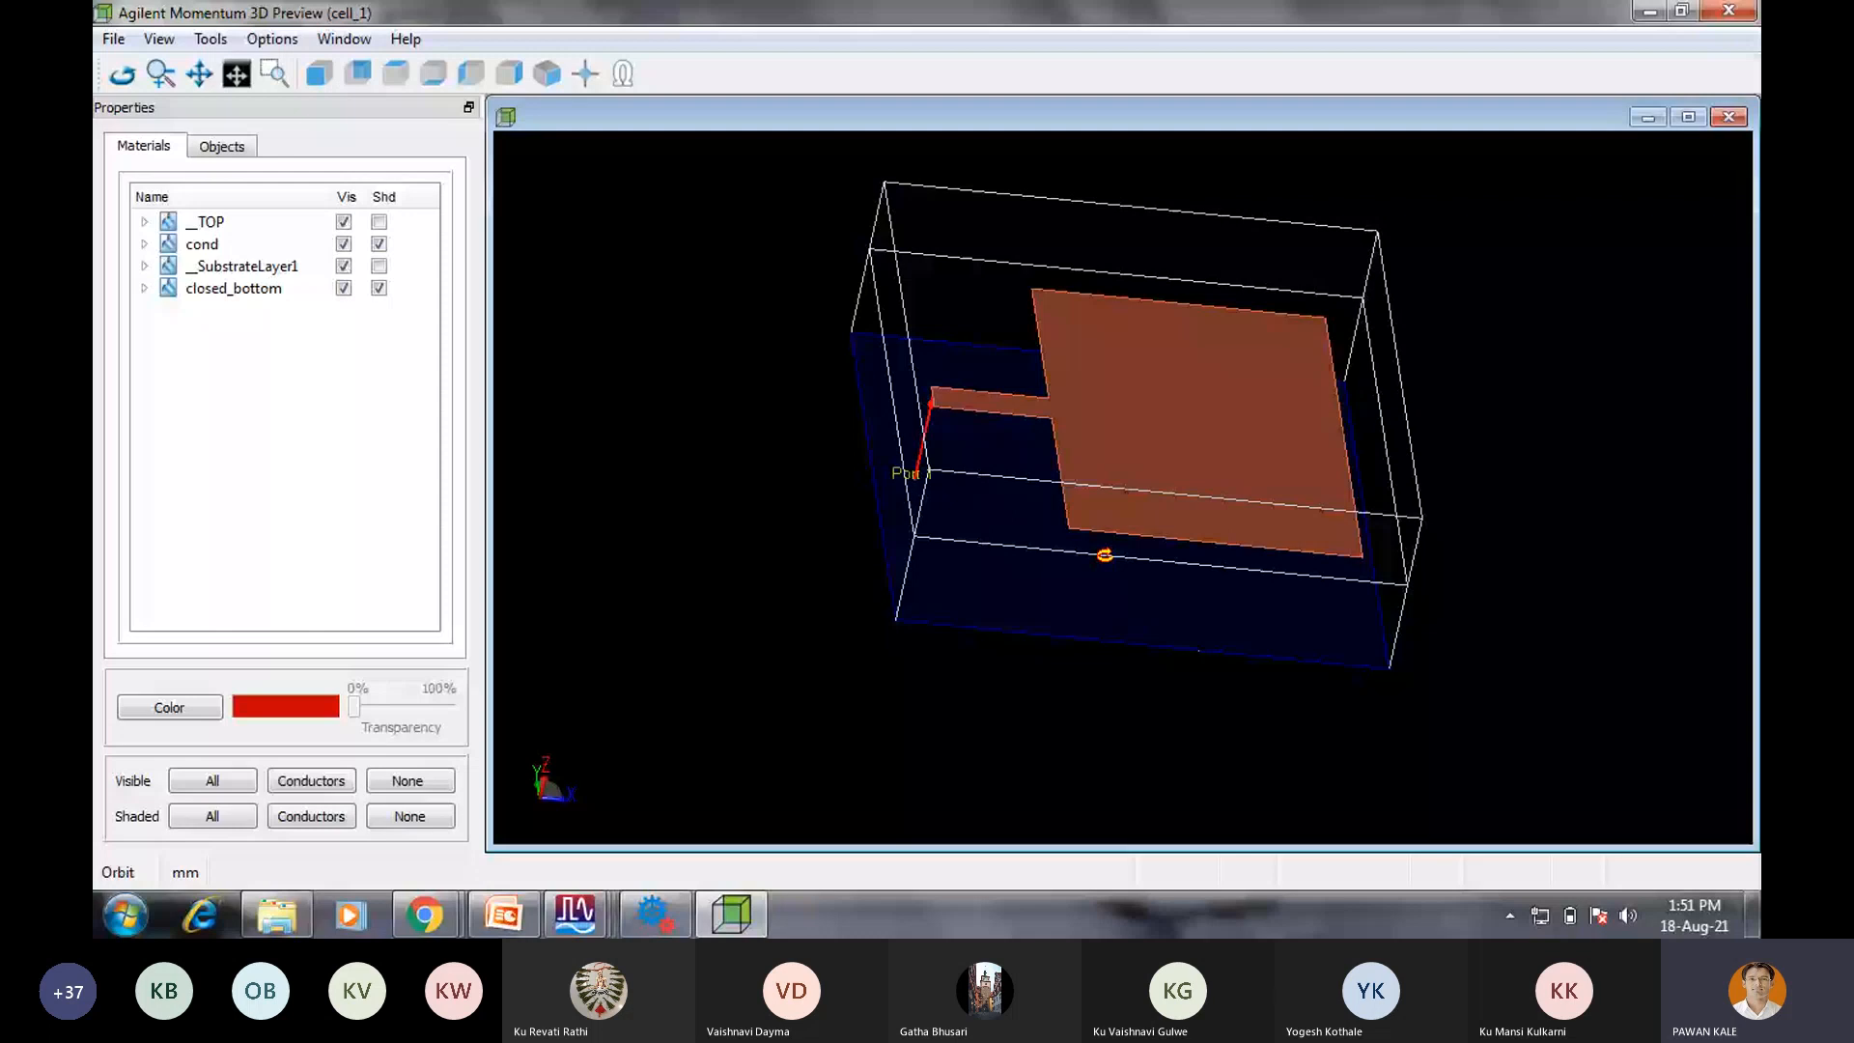
drag(1105, 555, 1677, 78)
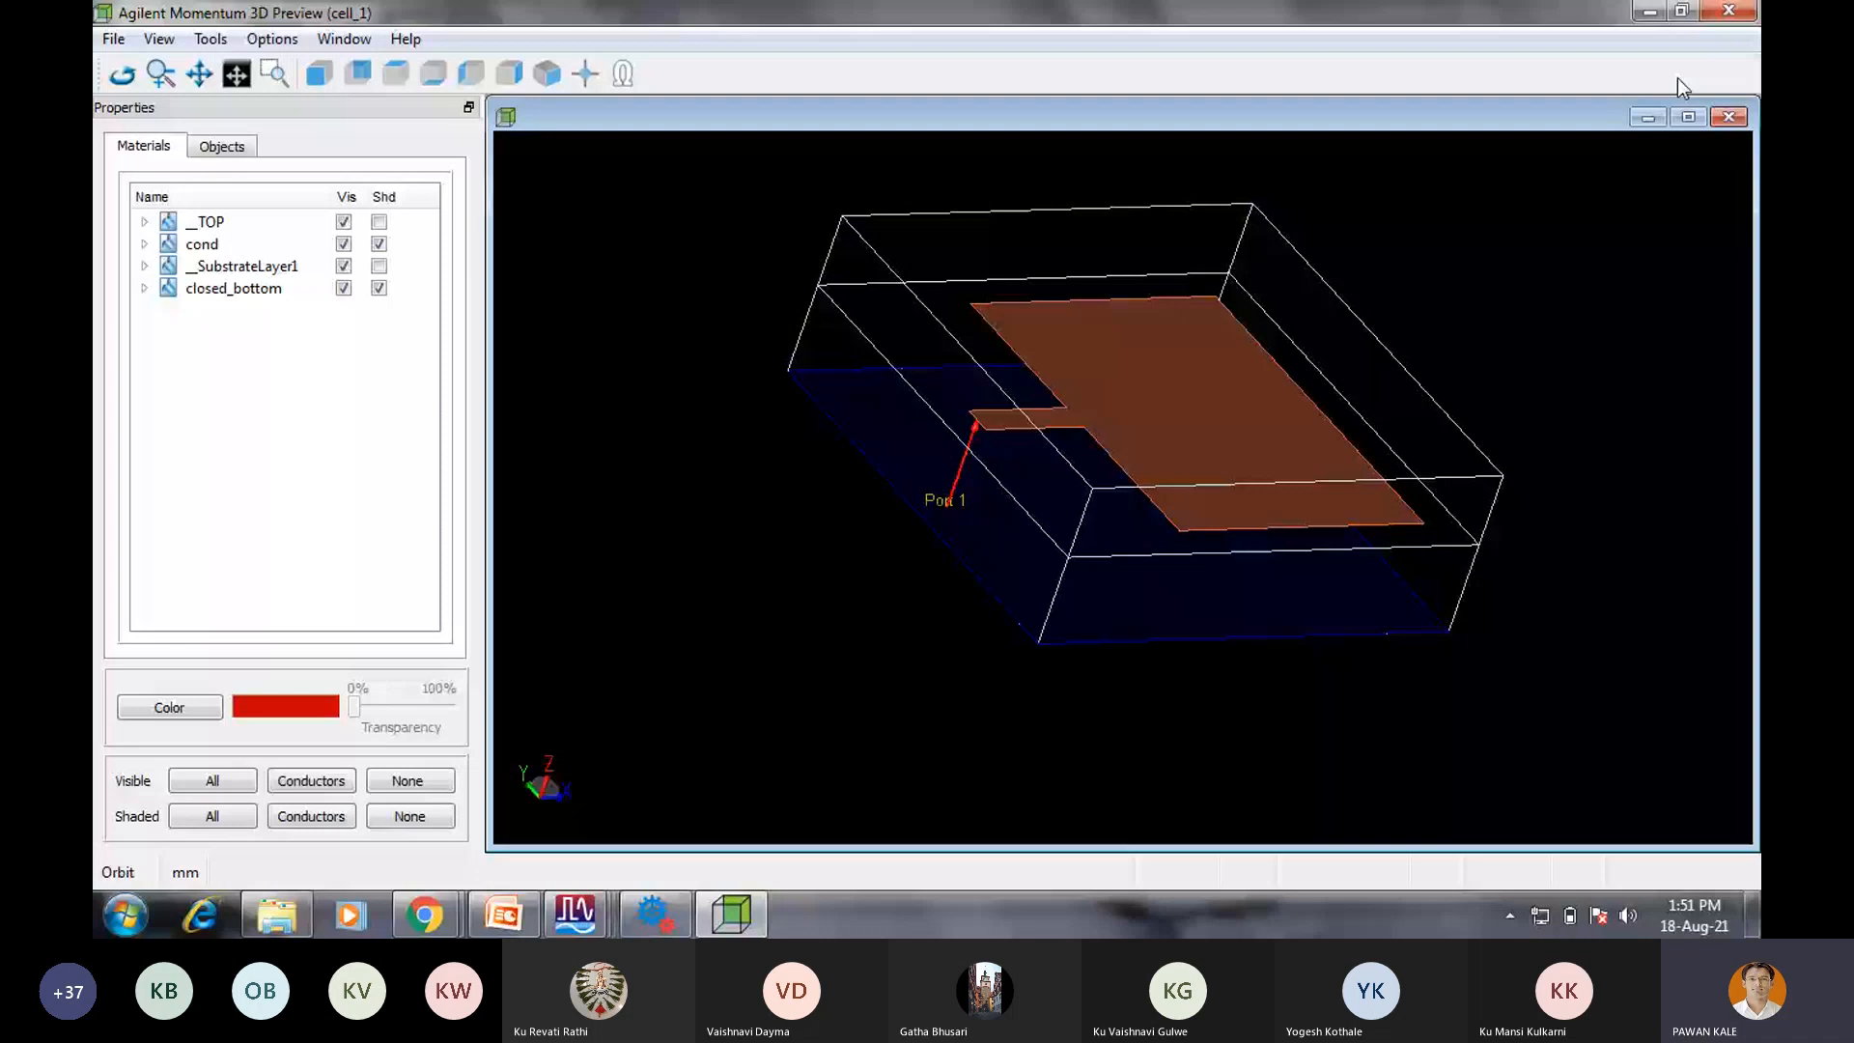
click(1729, 11)
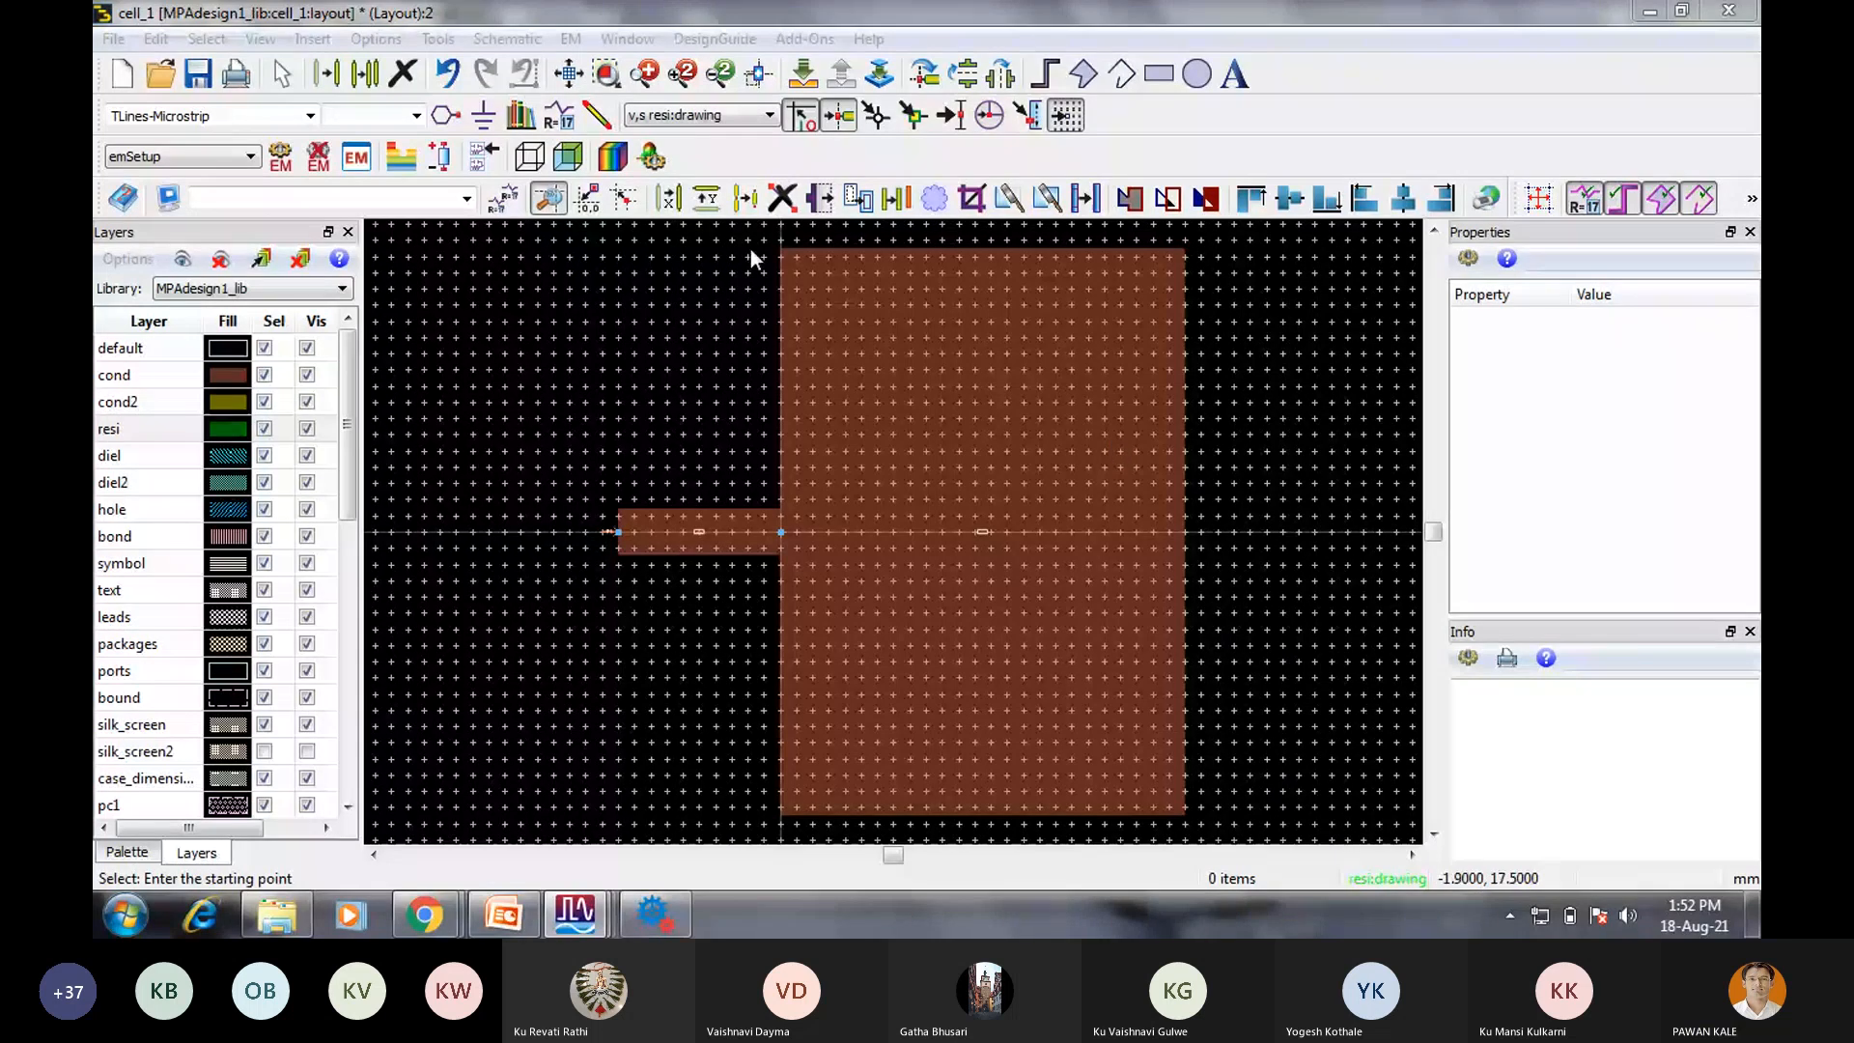
click(1012, 792)
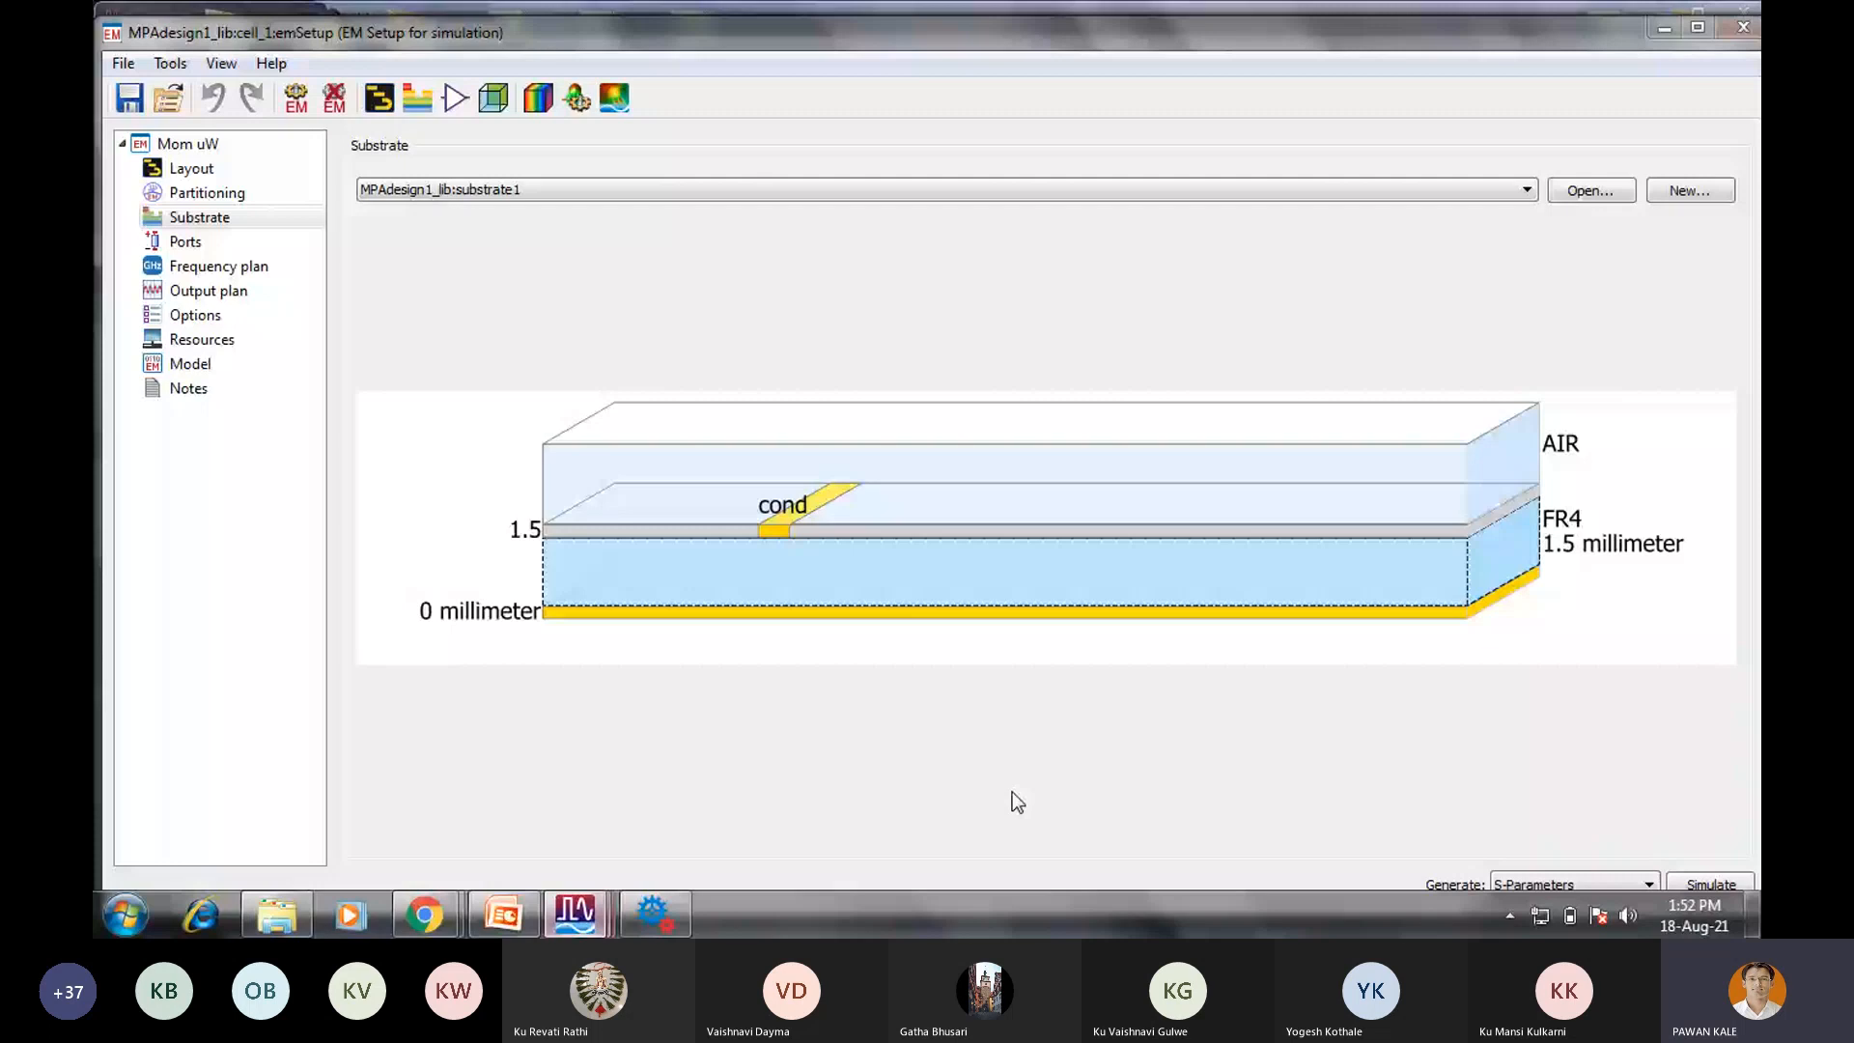
Start the EM simulation from the antenna layout and dismiss the design save notice.
key(alt+Tab)
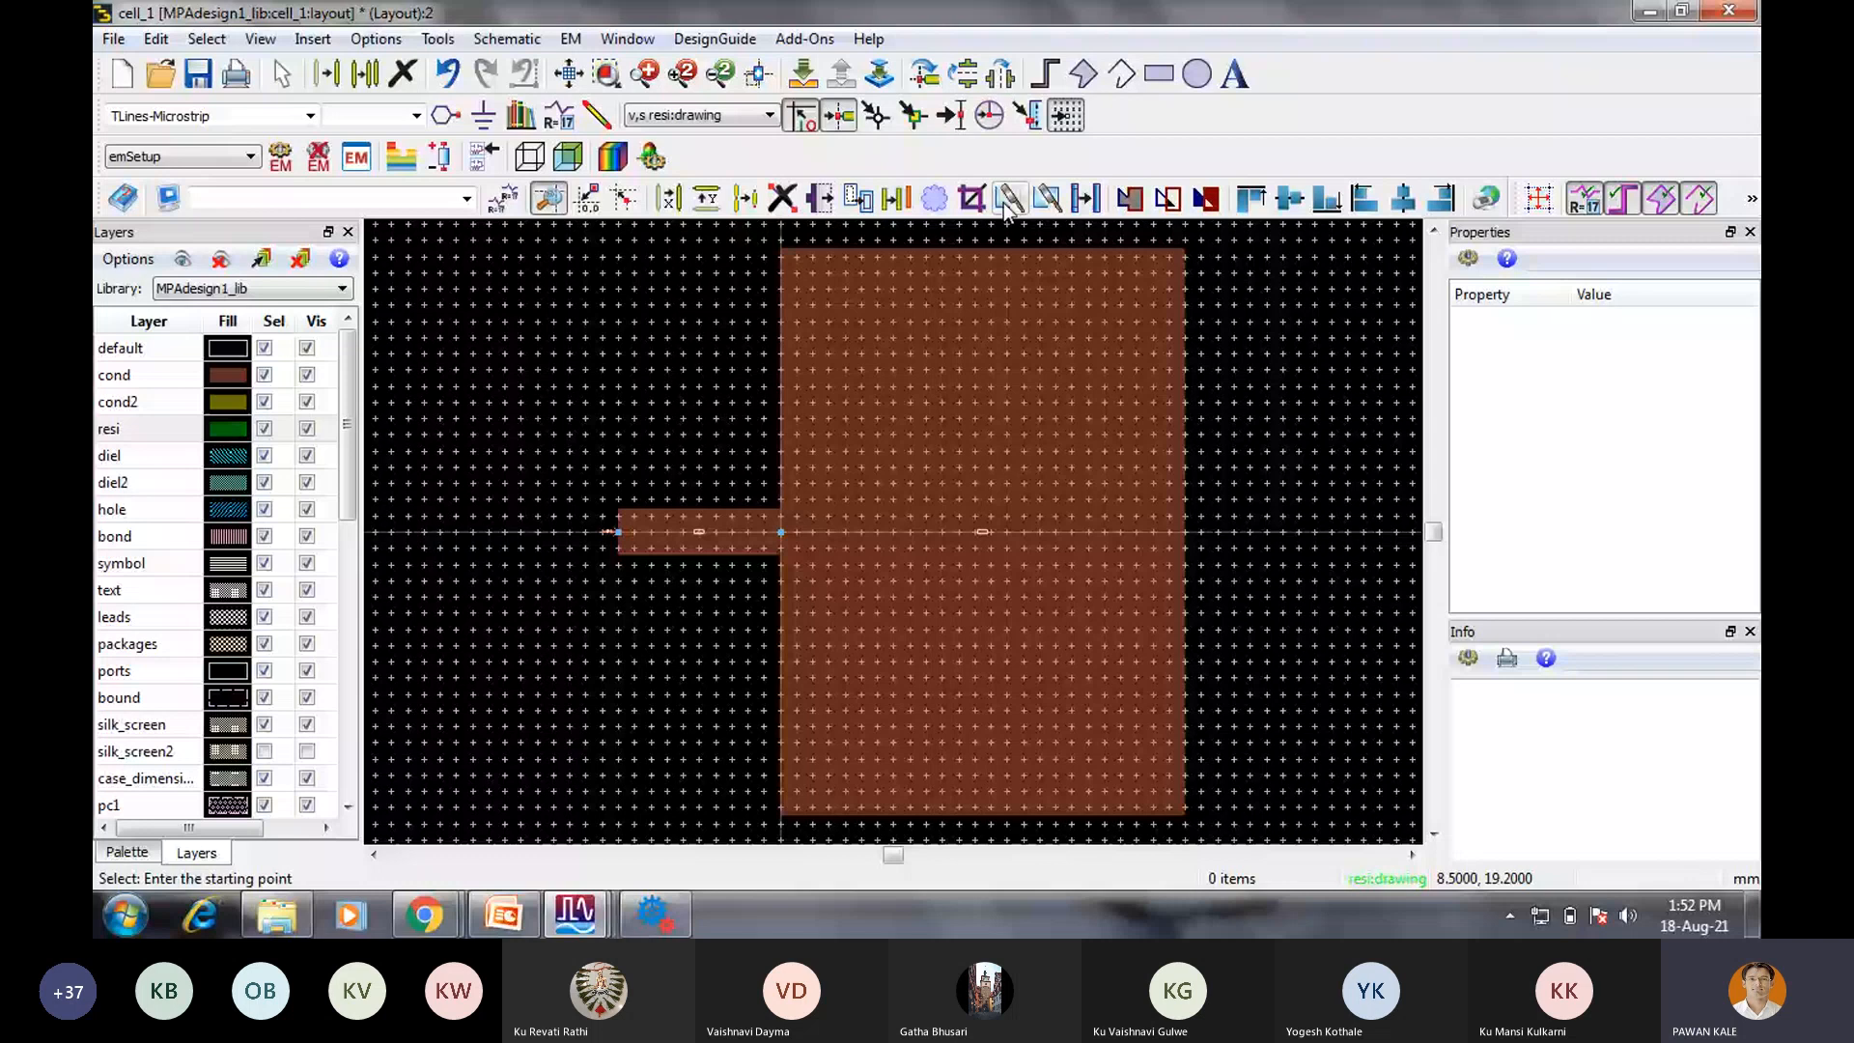
click(570, 38)
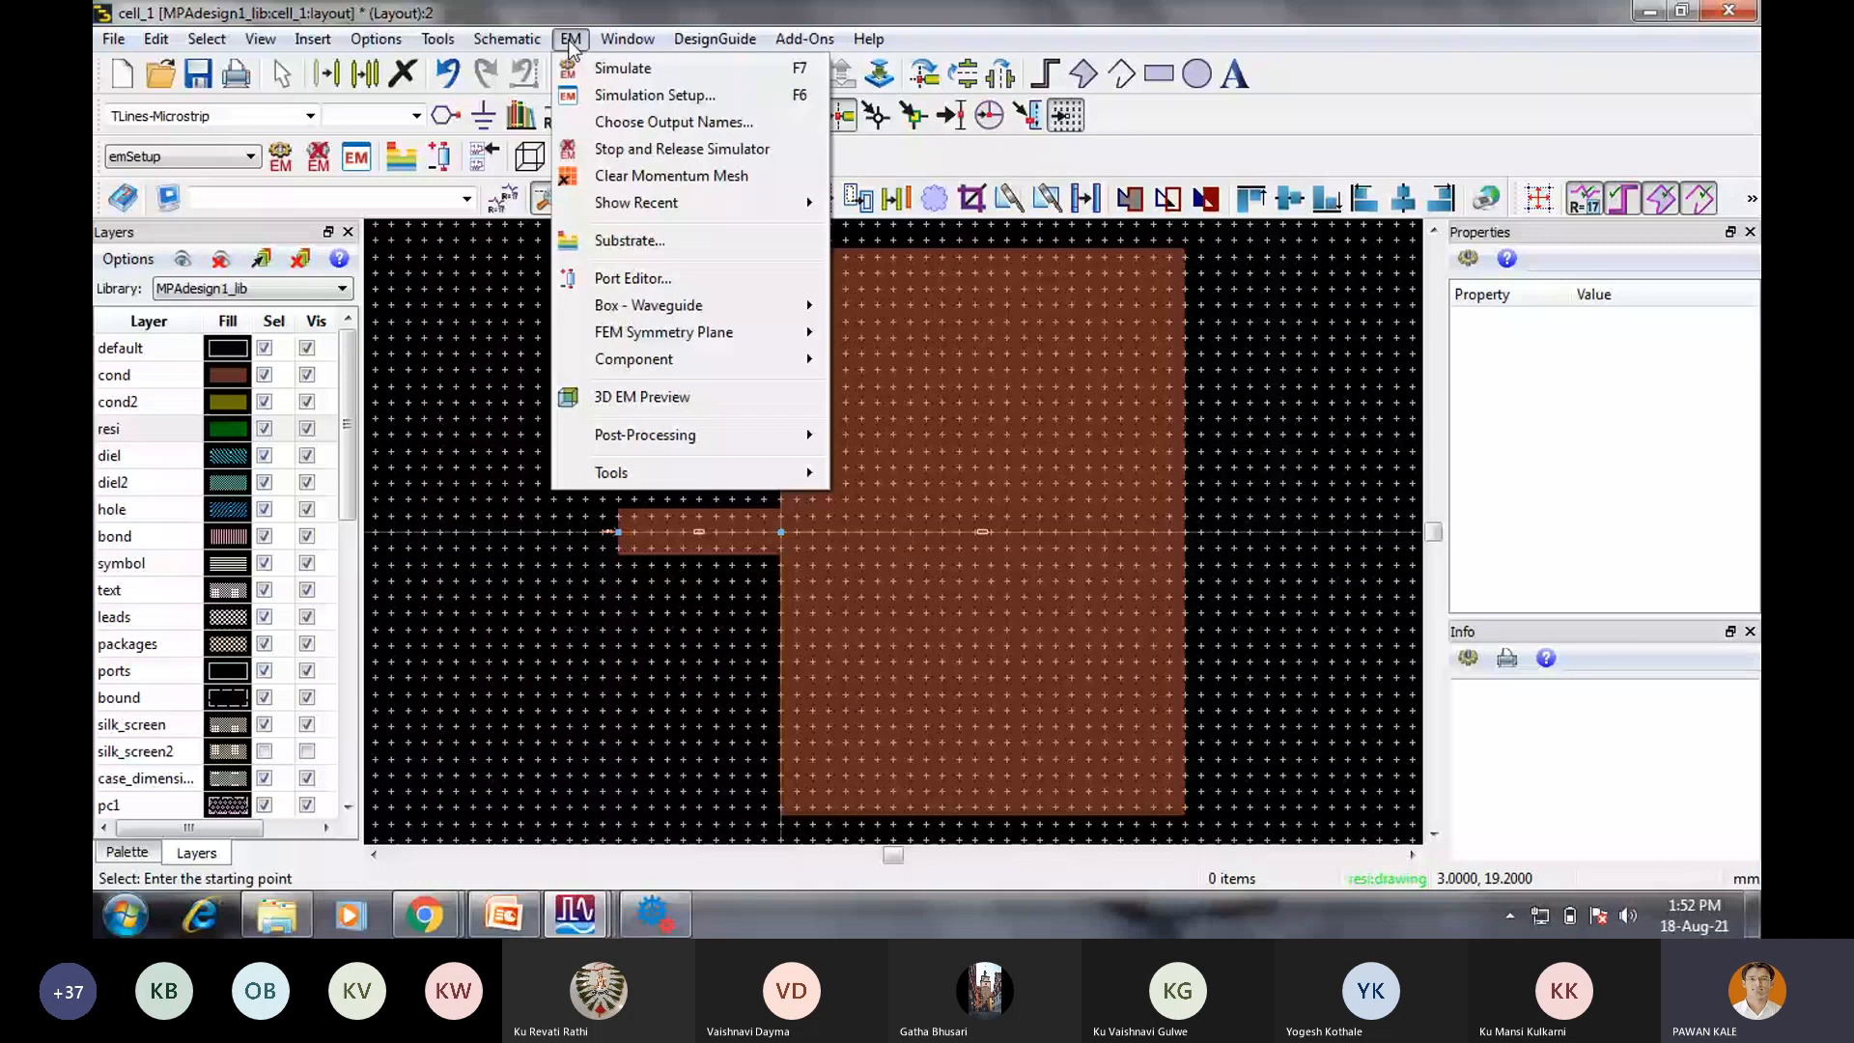
click(623, 67)
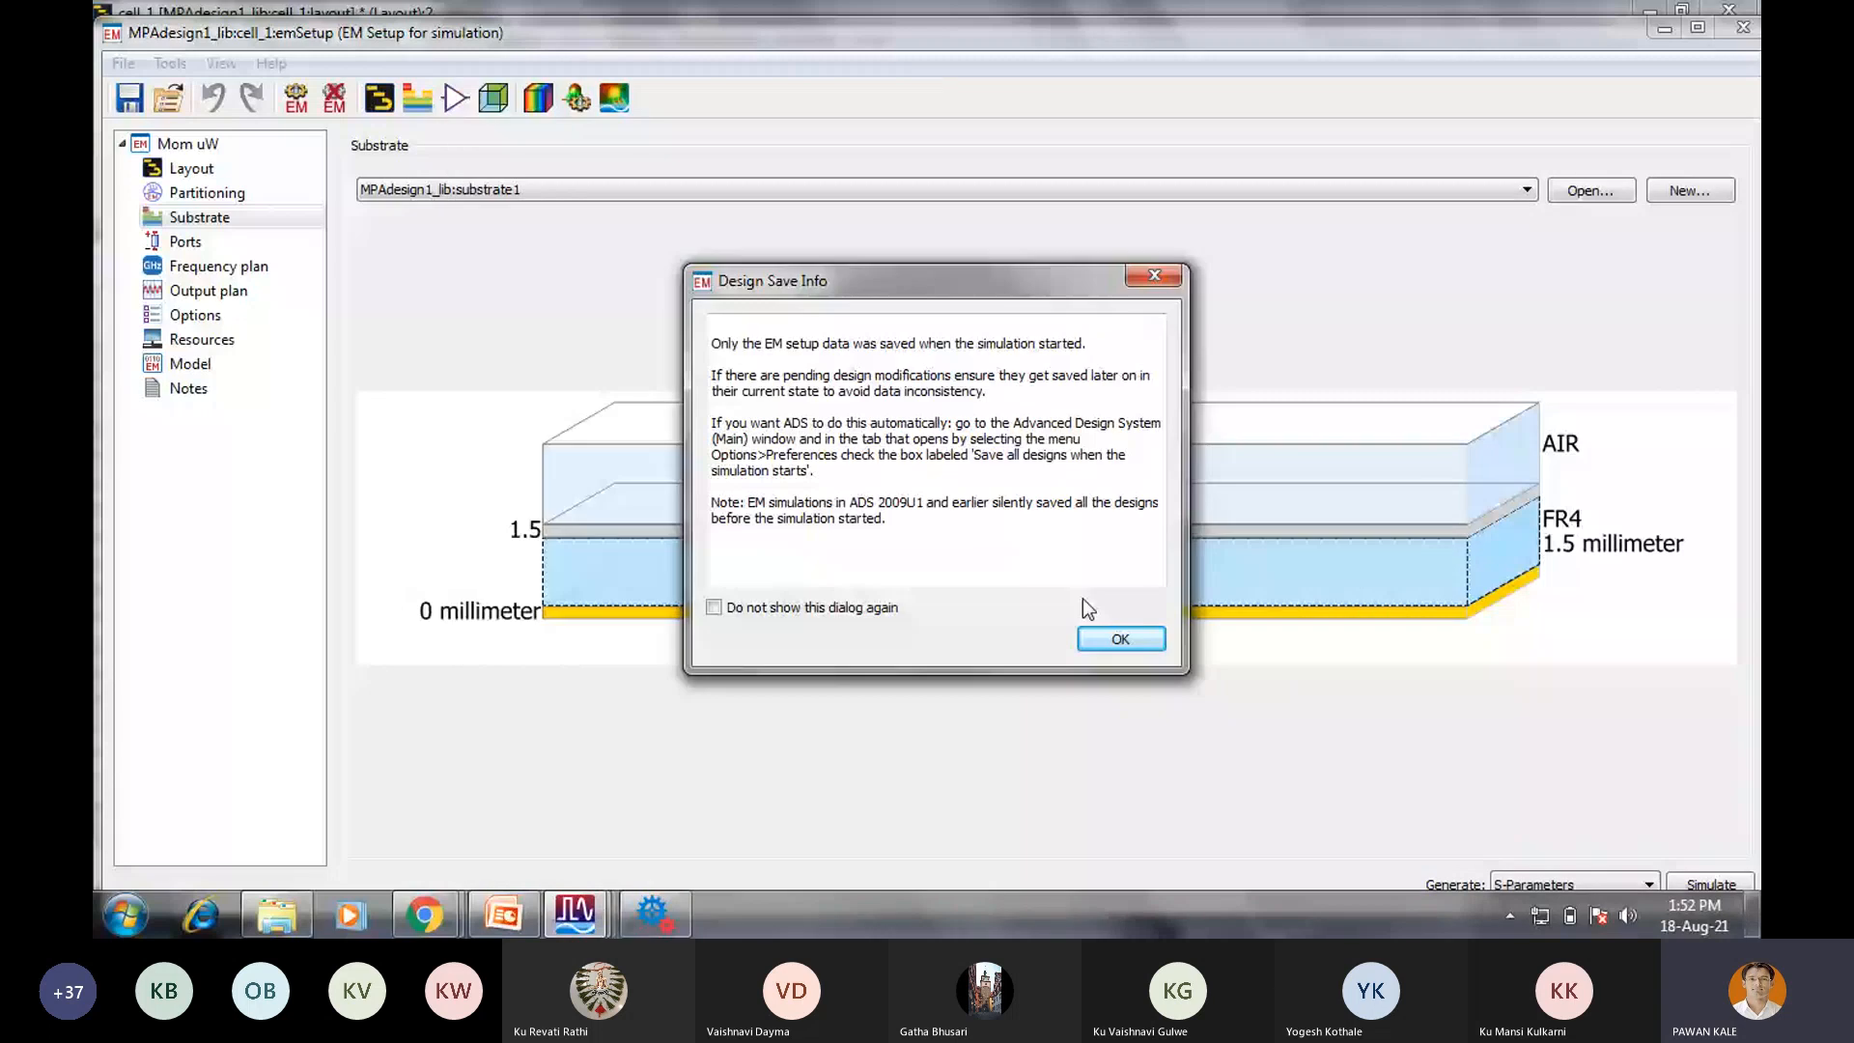
key(Return)
Set the frequency plan to a Linear sweep from 1 GHz to 3 GHz in the EM setup.
click(185, 242)
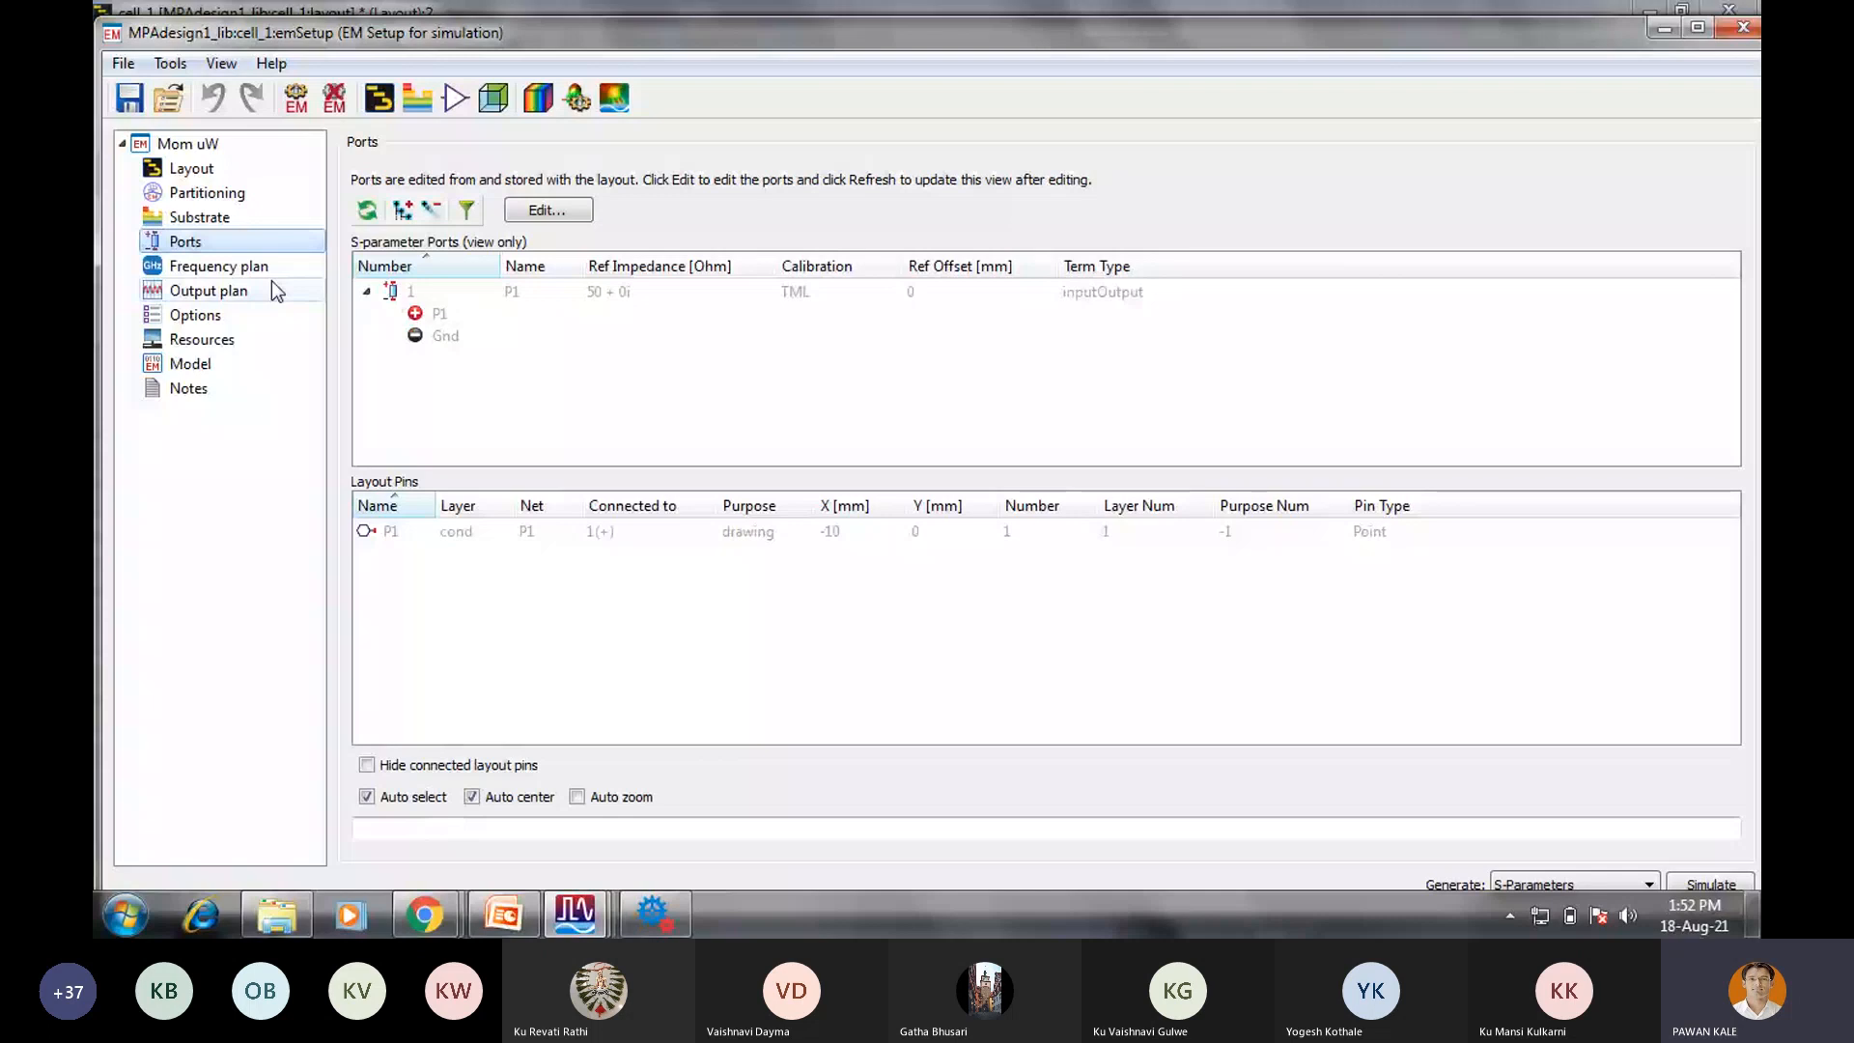
click(218, 266)
click(449, 253)
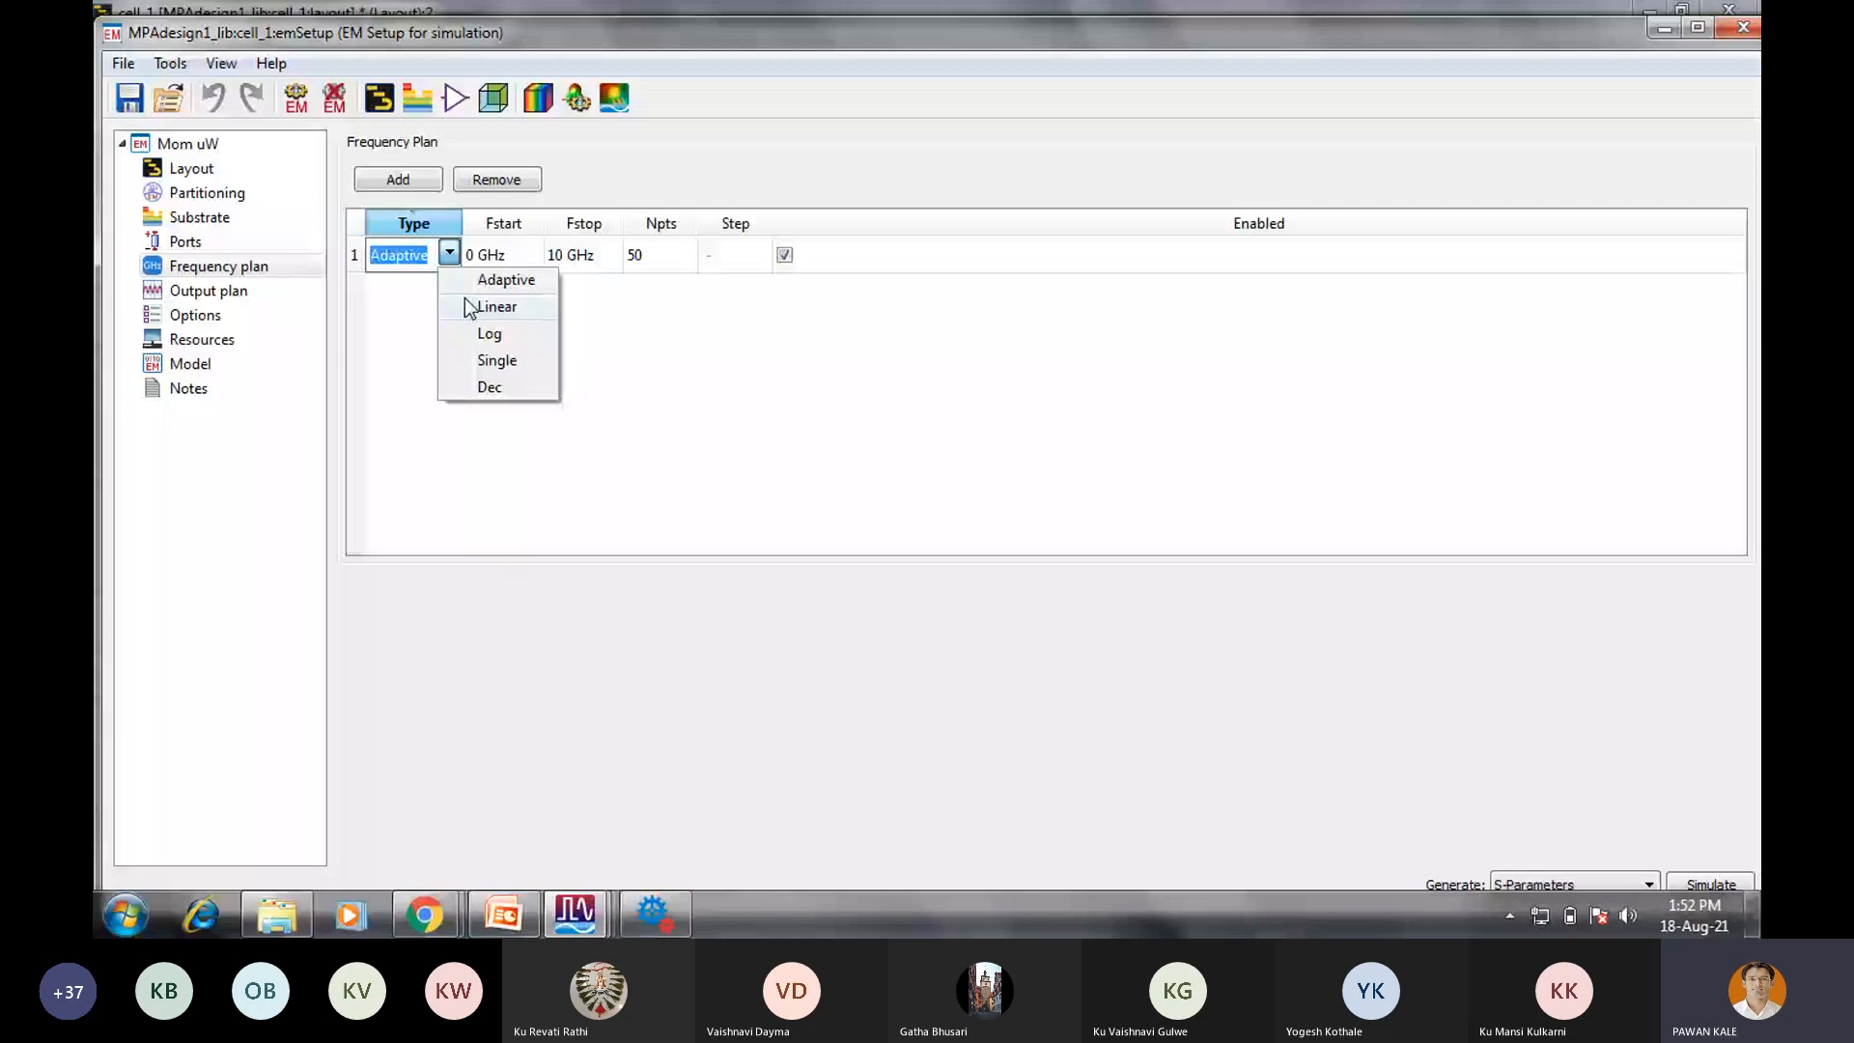
click(465, 299)
click(558, 254)
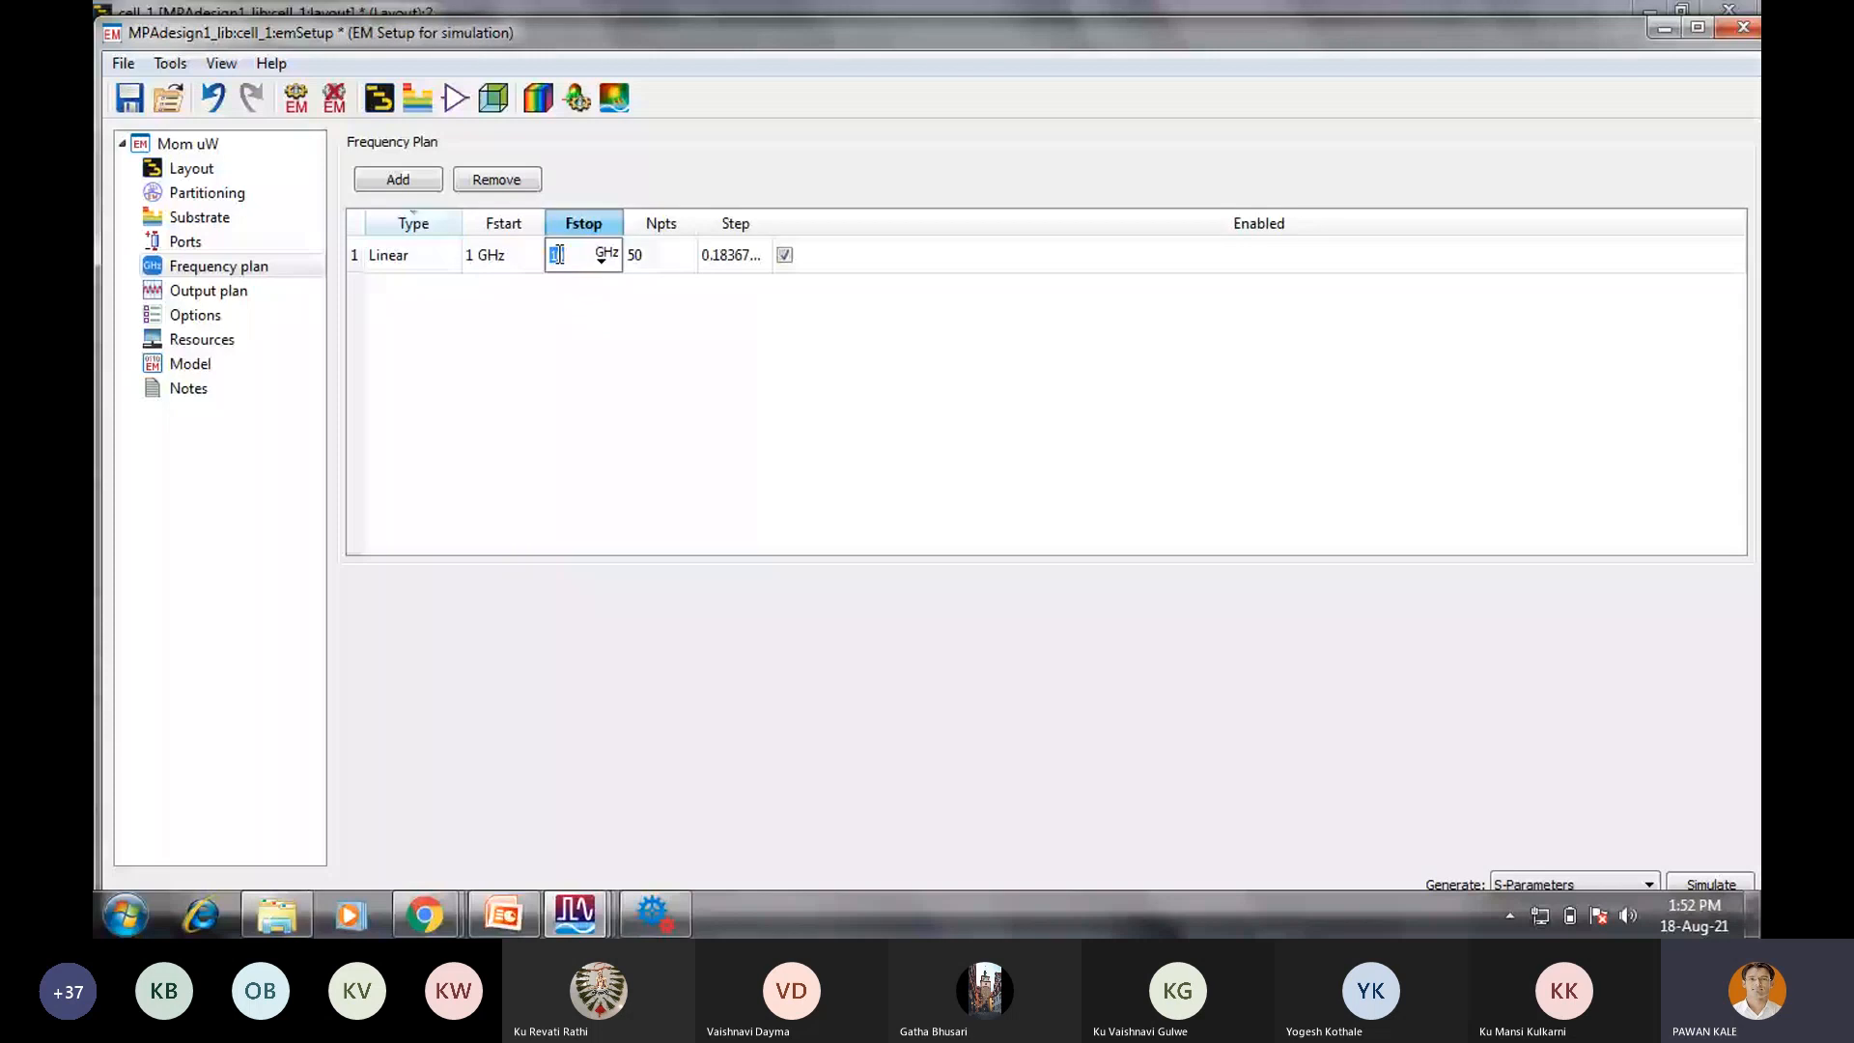
text(3)
click(788, 438)
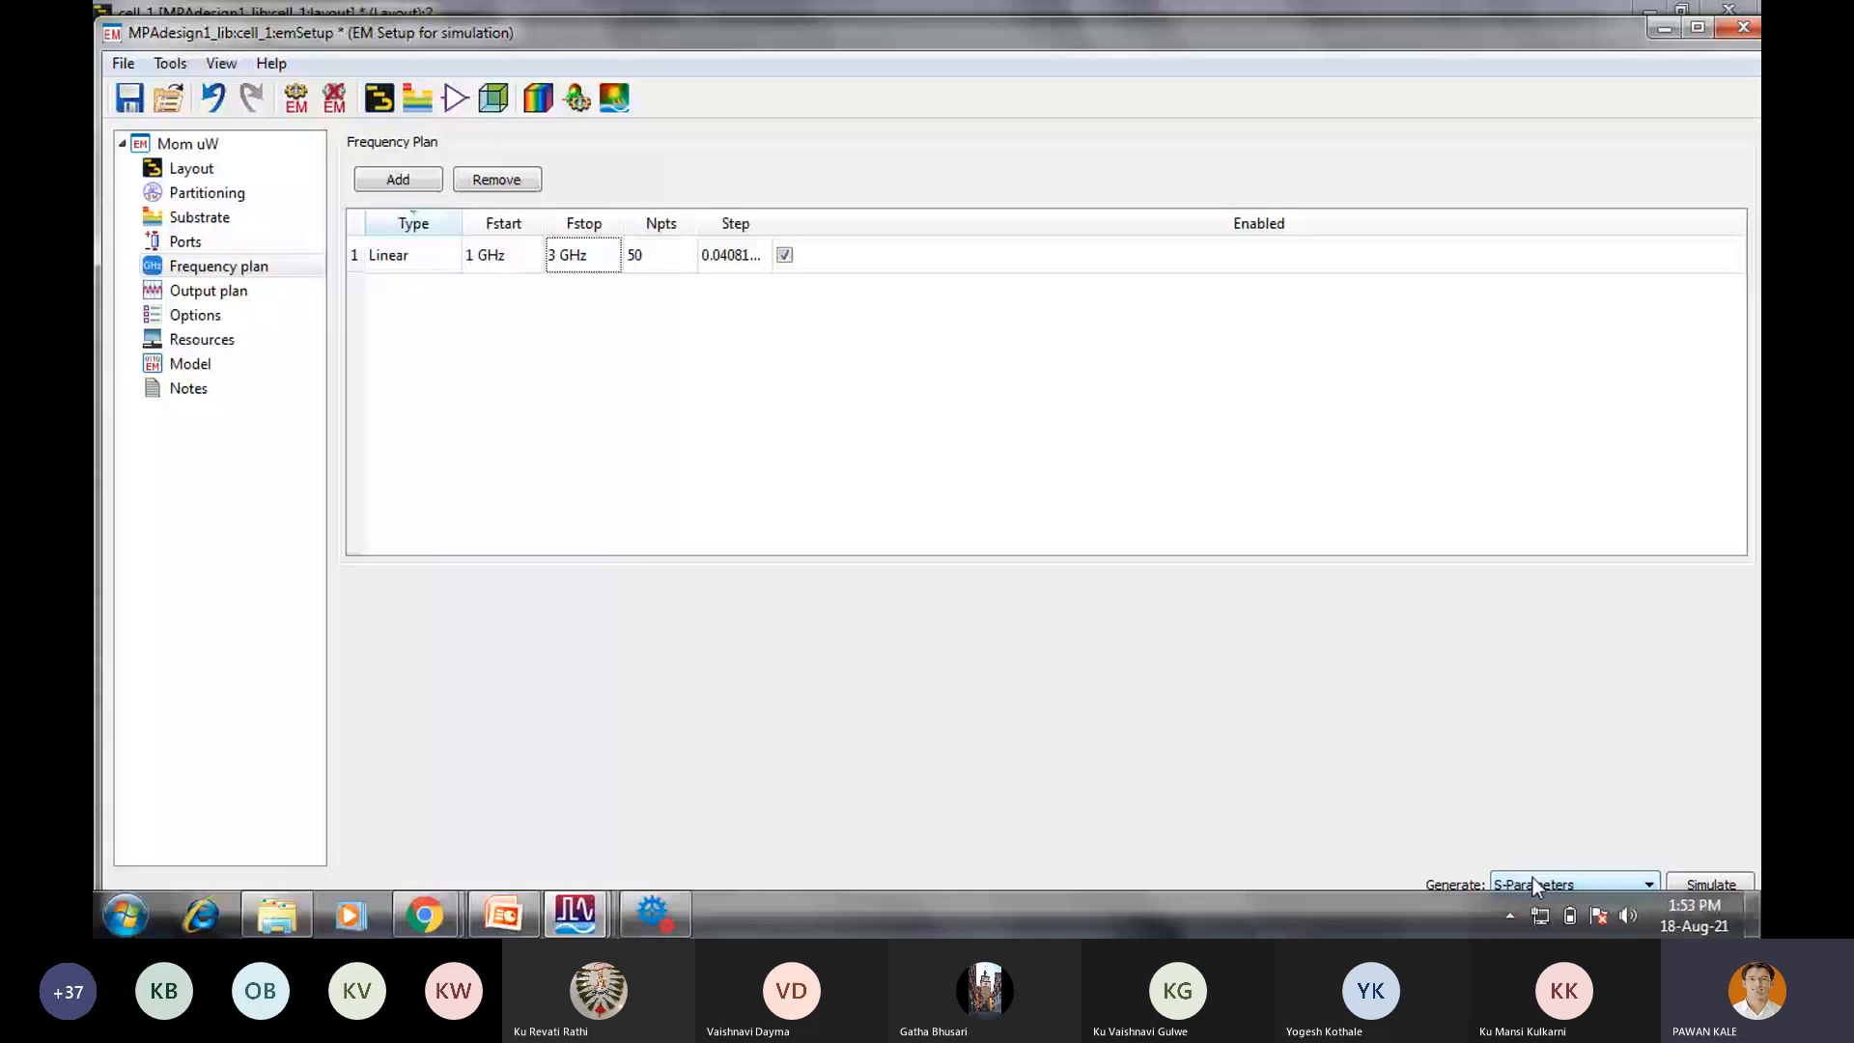
Try to simulate with the new frequency plan, check the jobs in the EEsof Job Manager and return to the EM setup.
click(1707, 884)
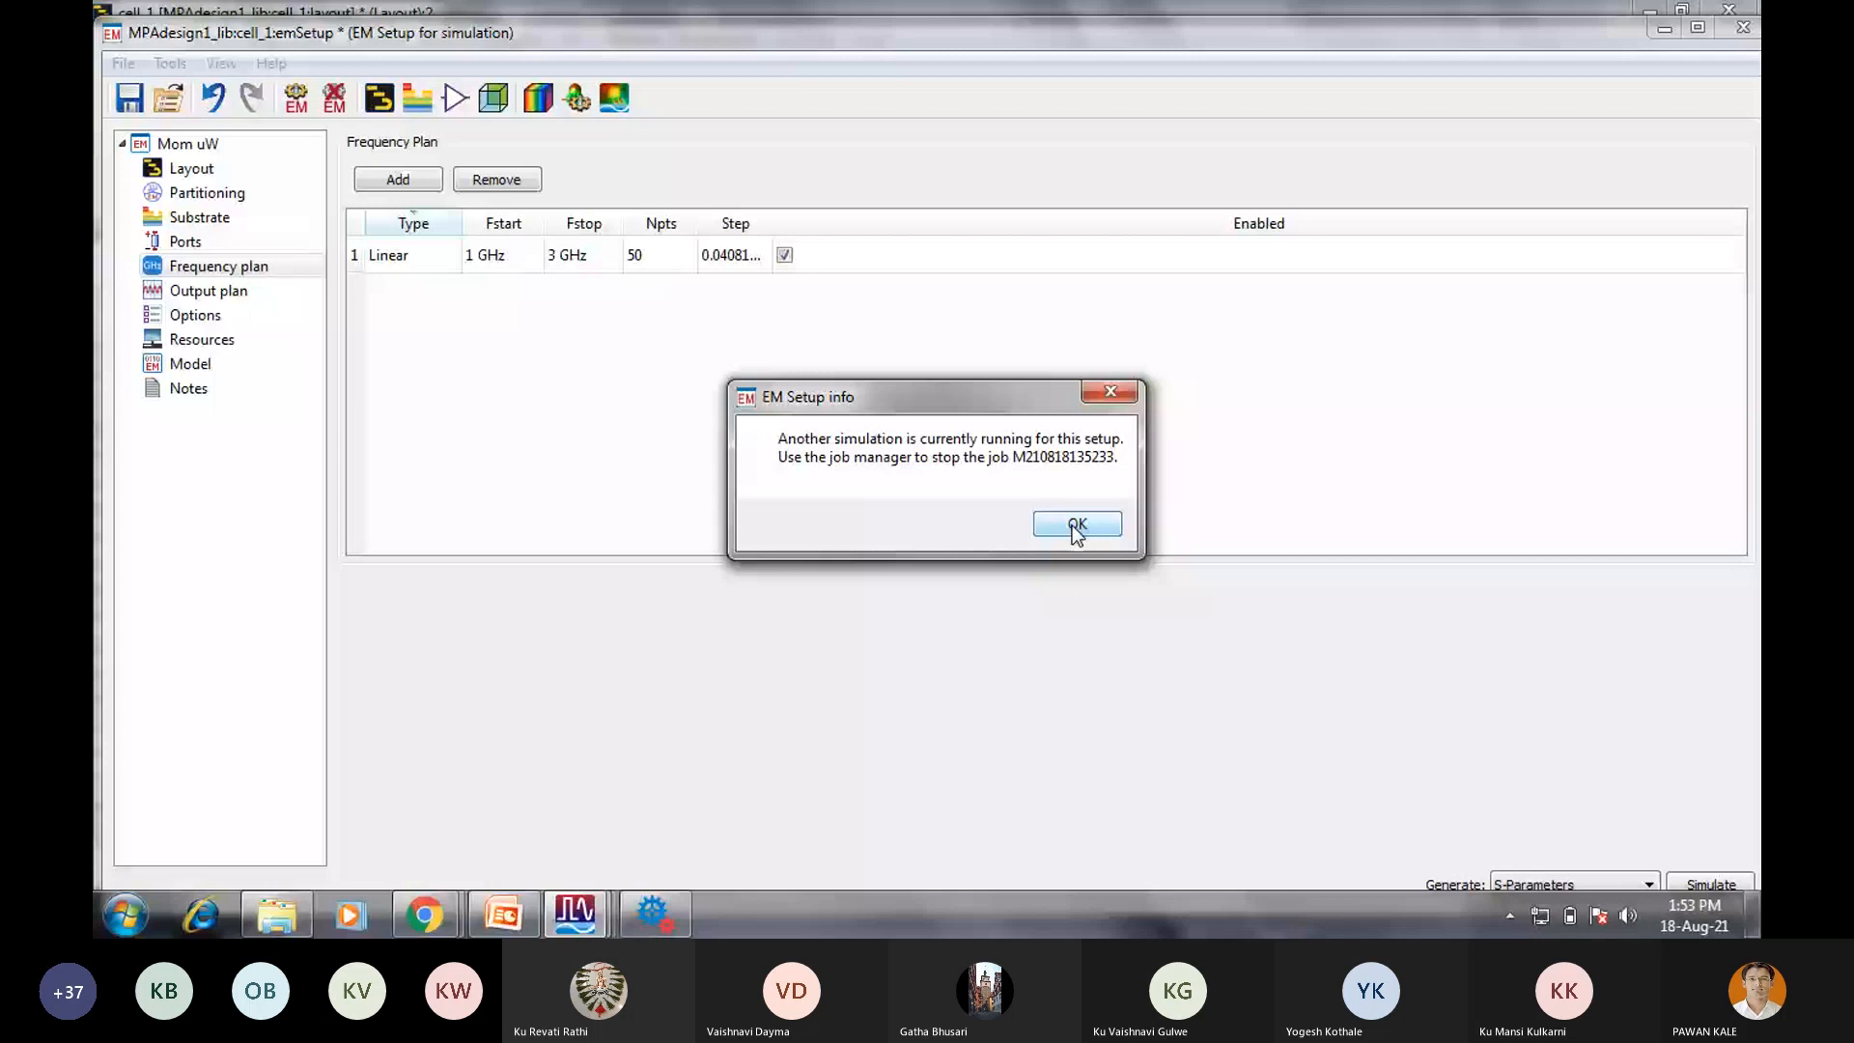
click(1076, 526)
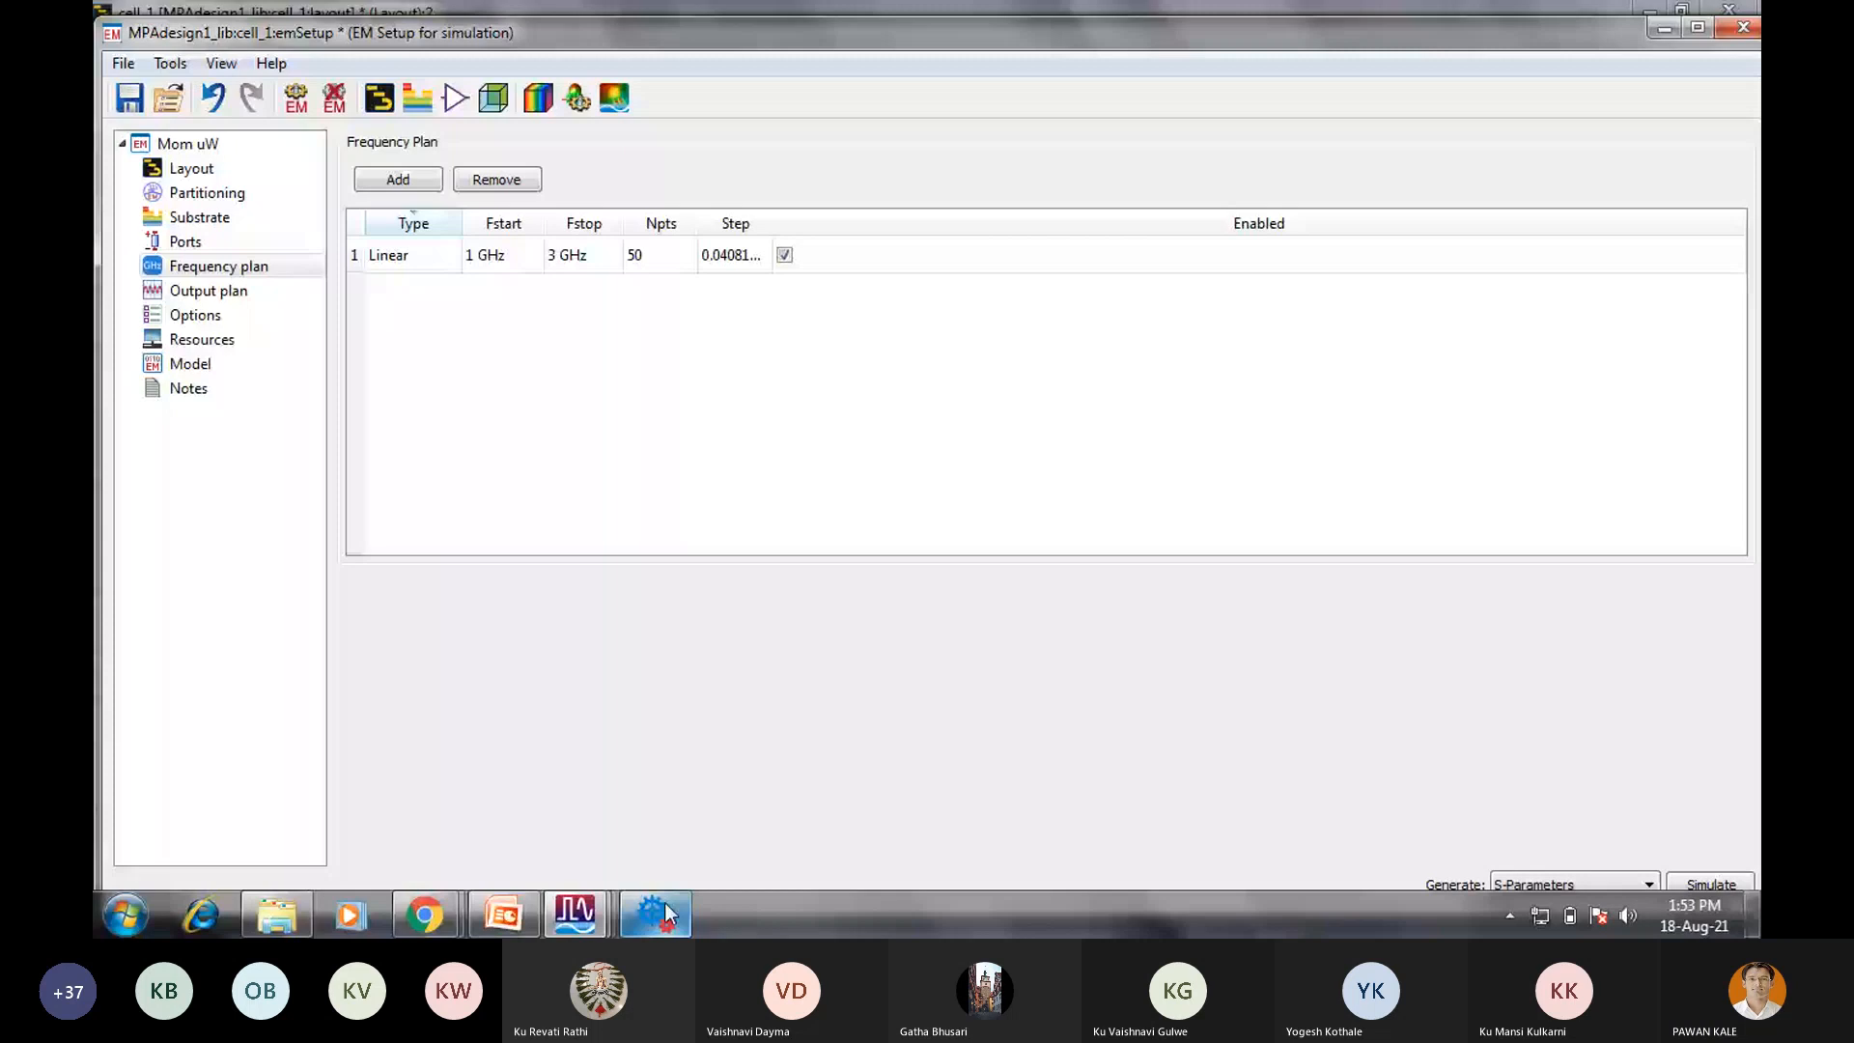
click(664, 902)
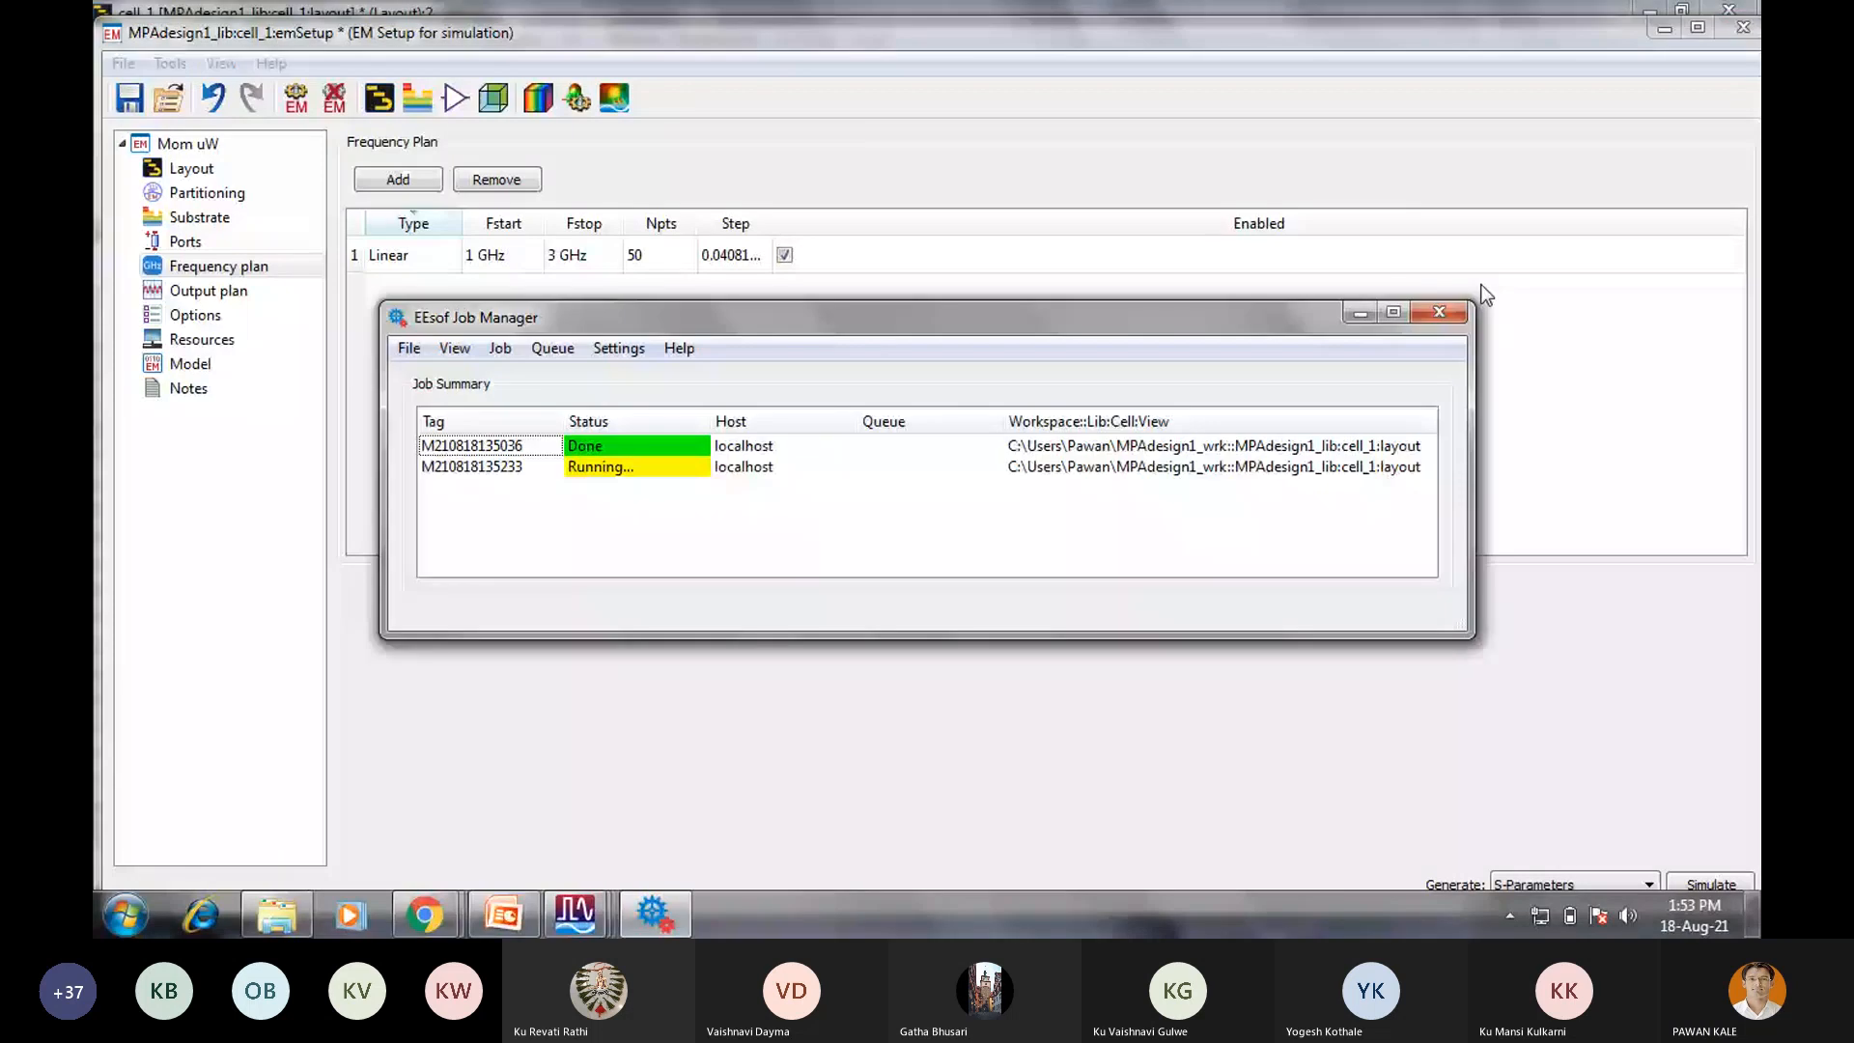
click(1438, 312)
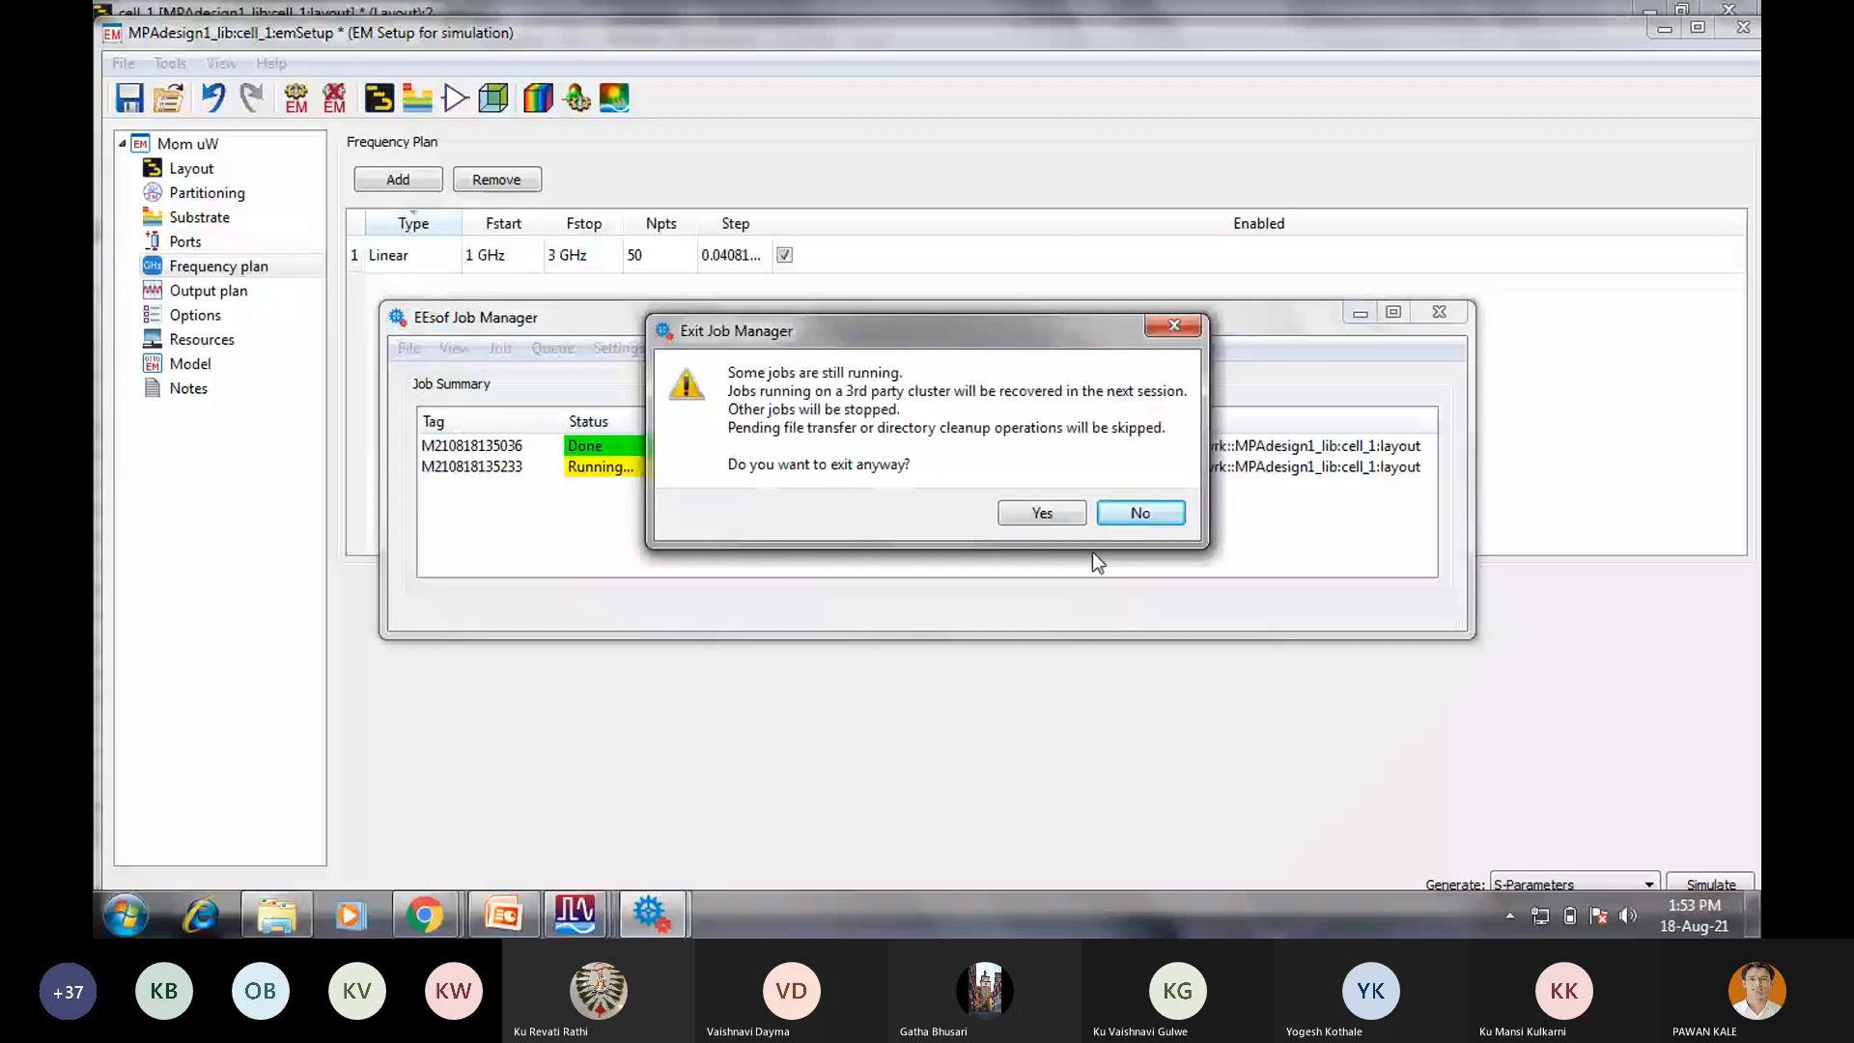
click(1155, 520)
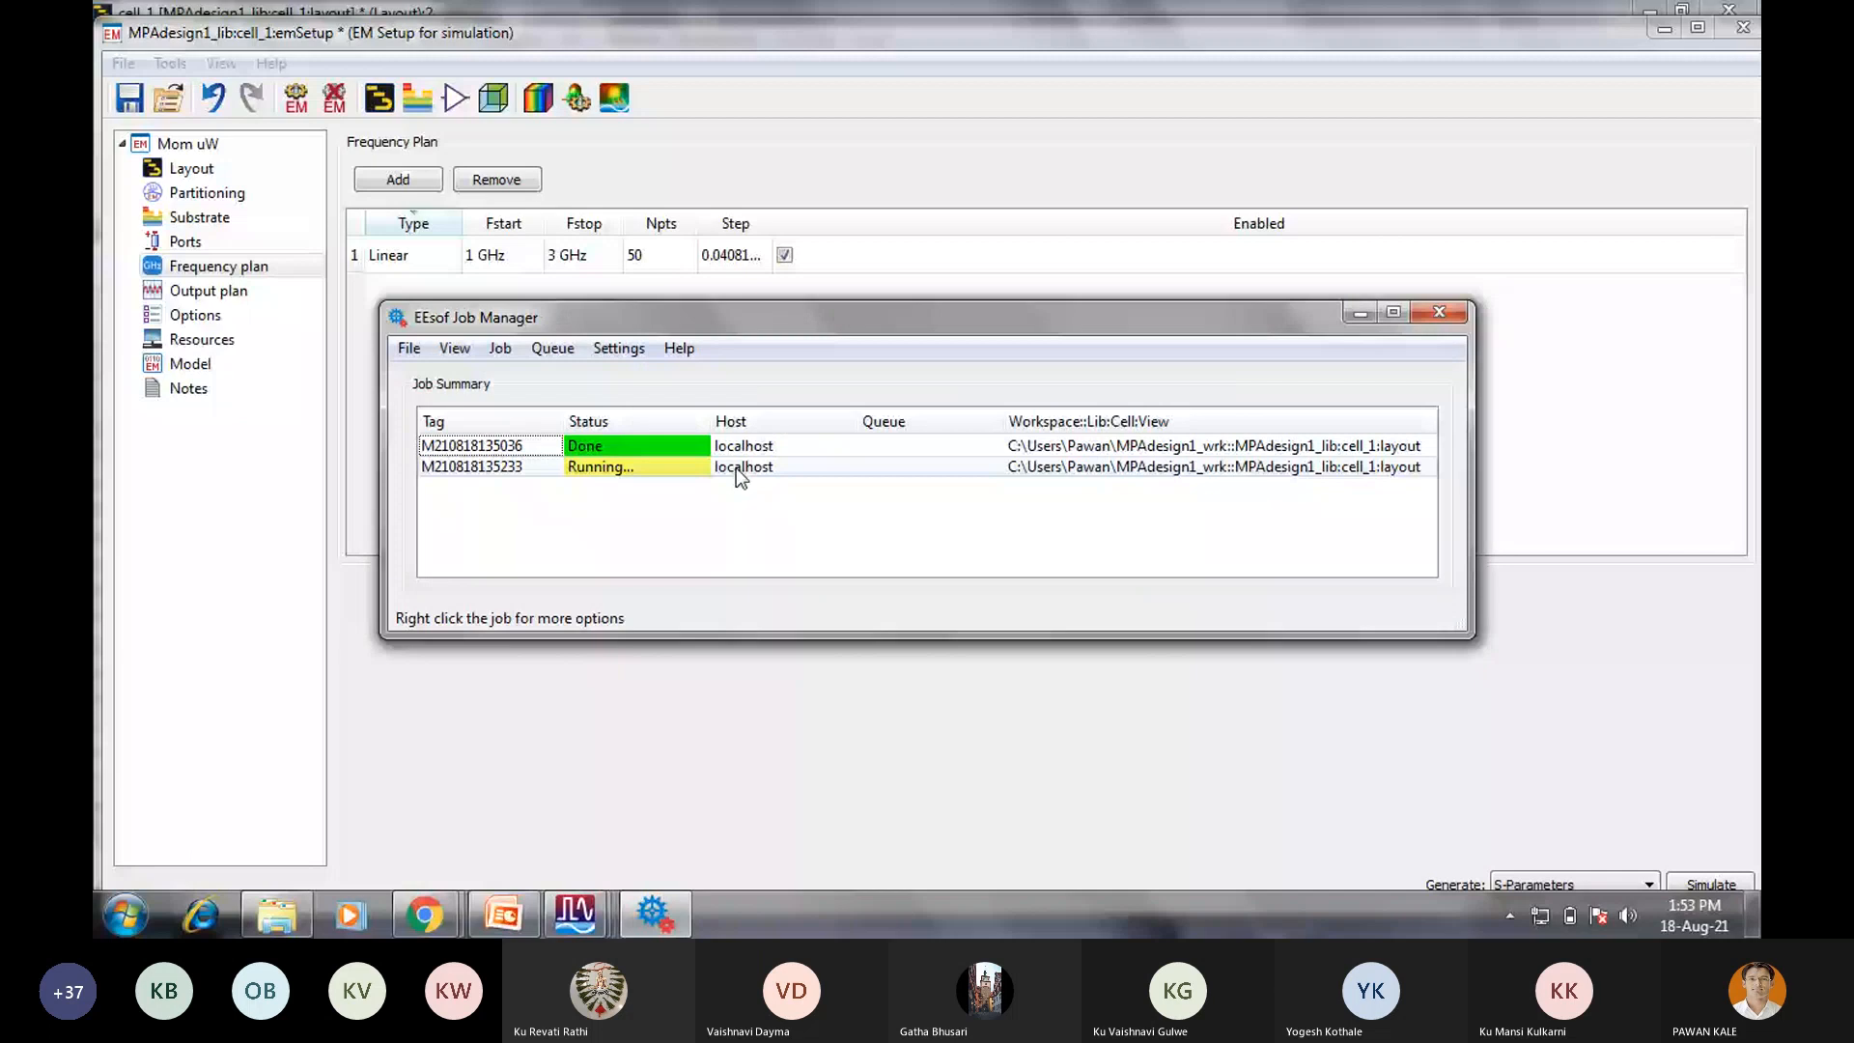
click(593, 907)
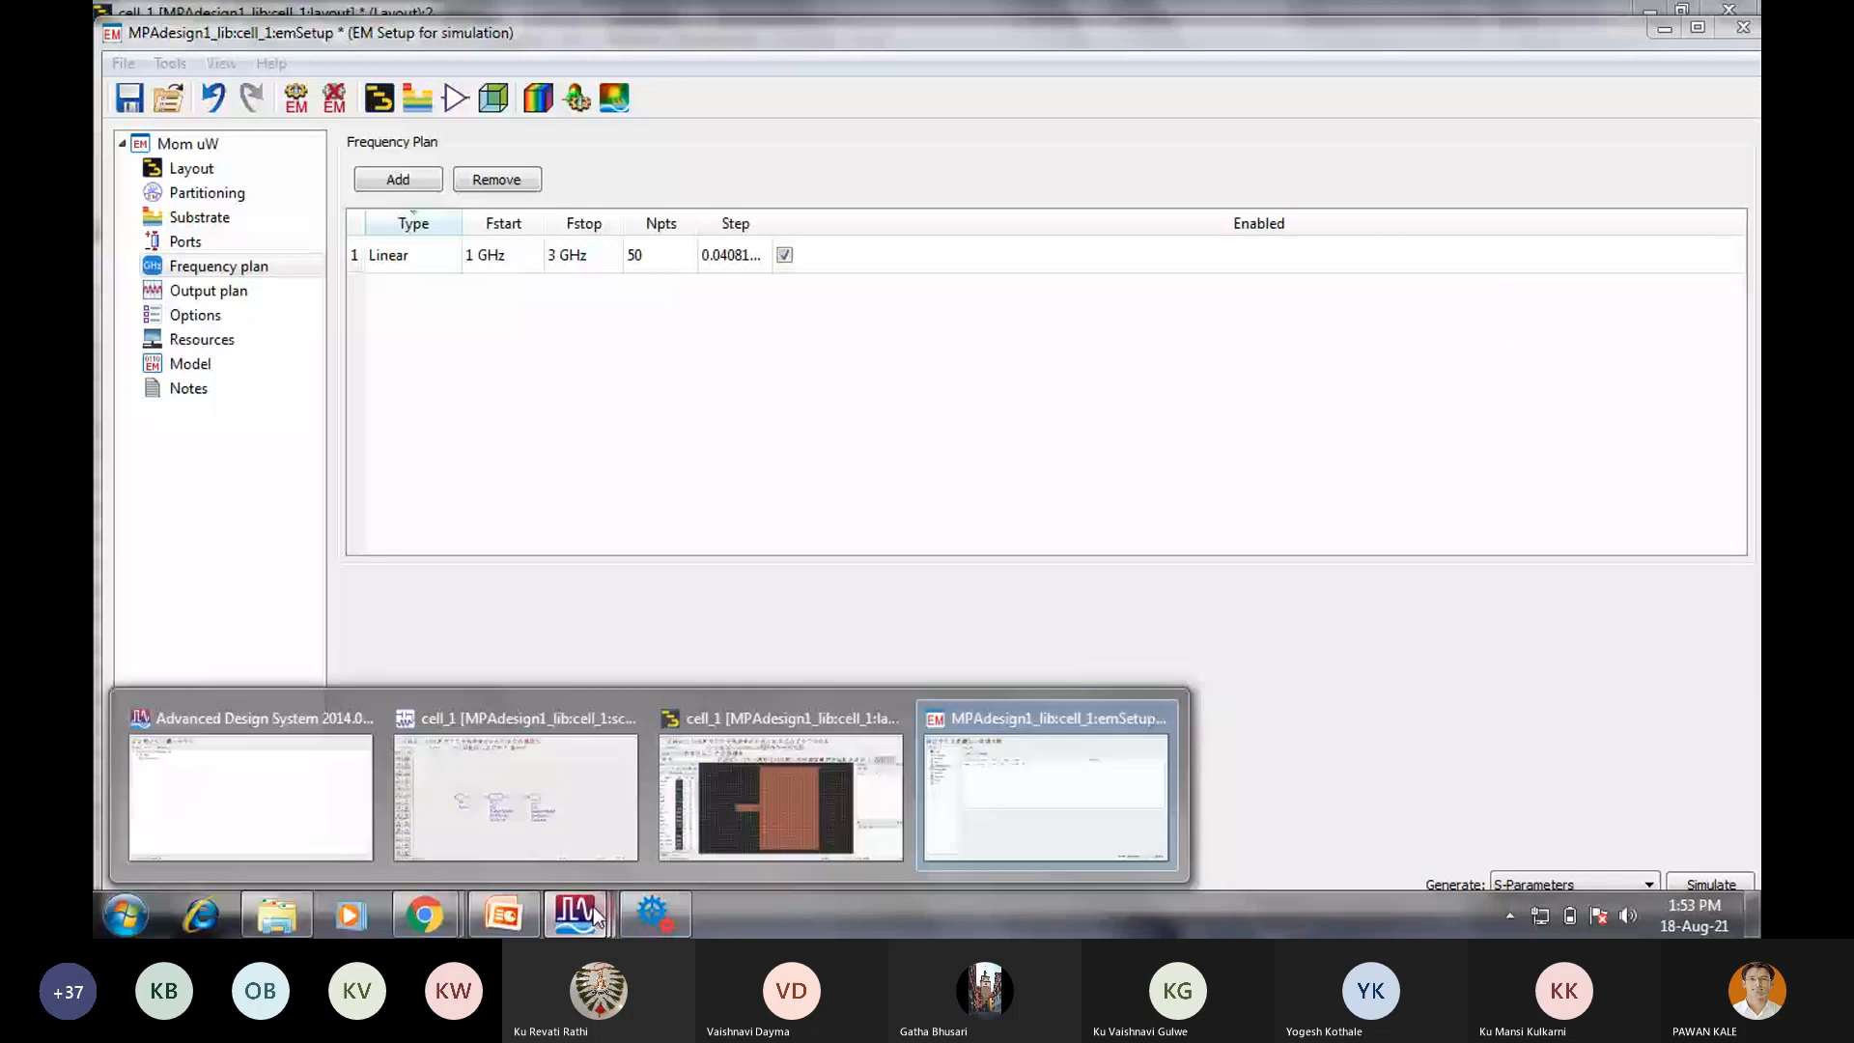
click(755, 860)
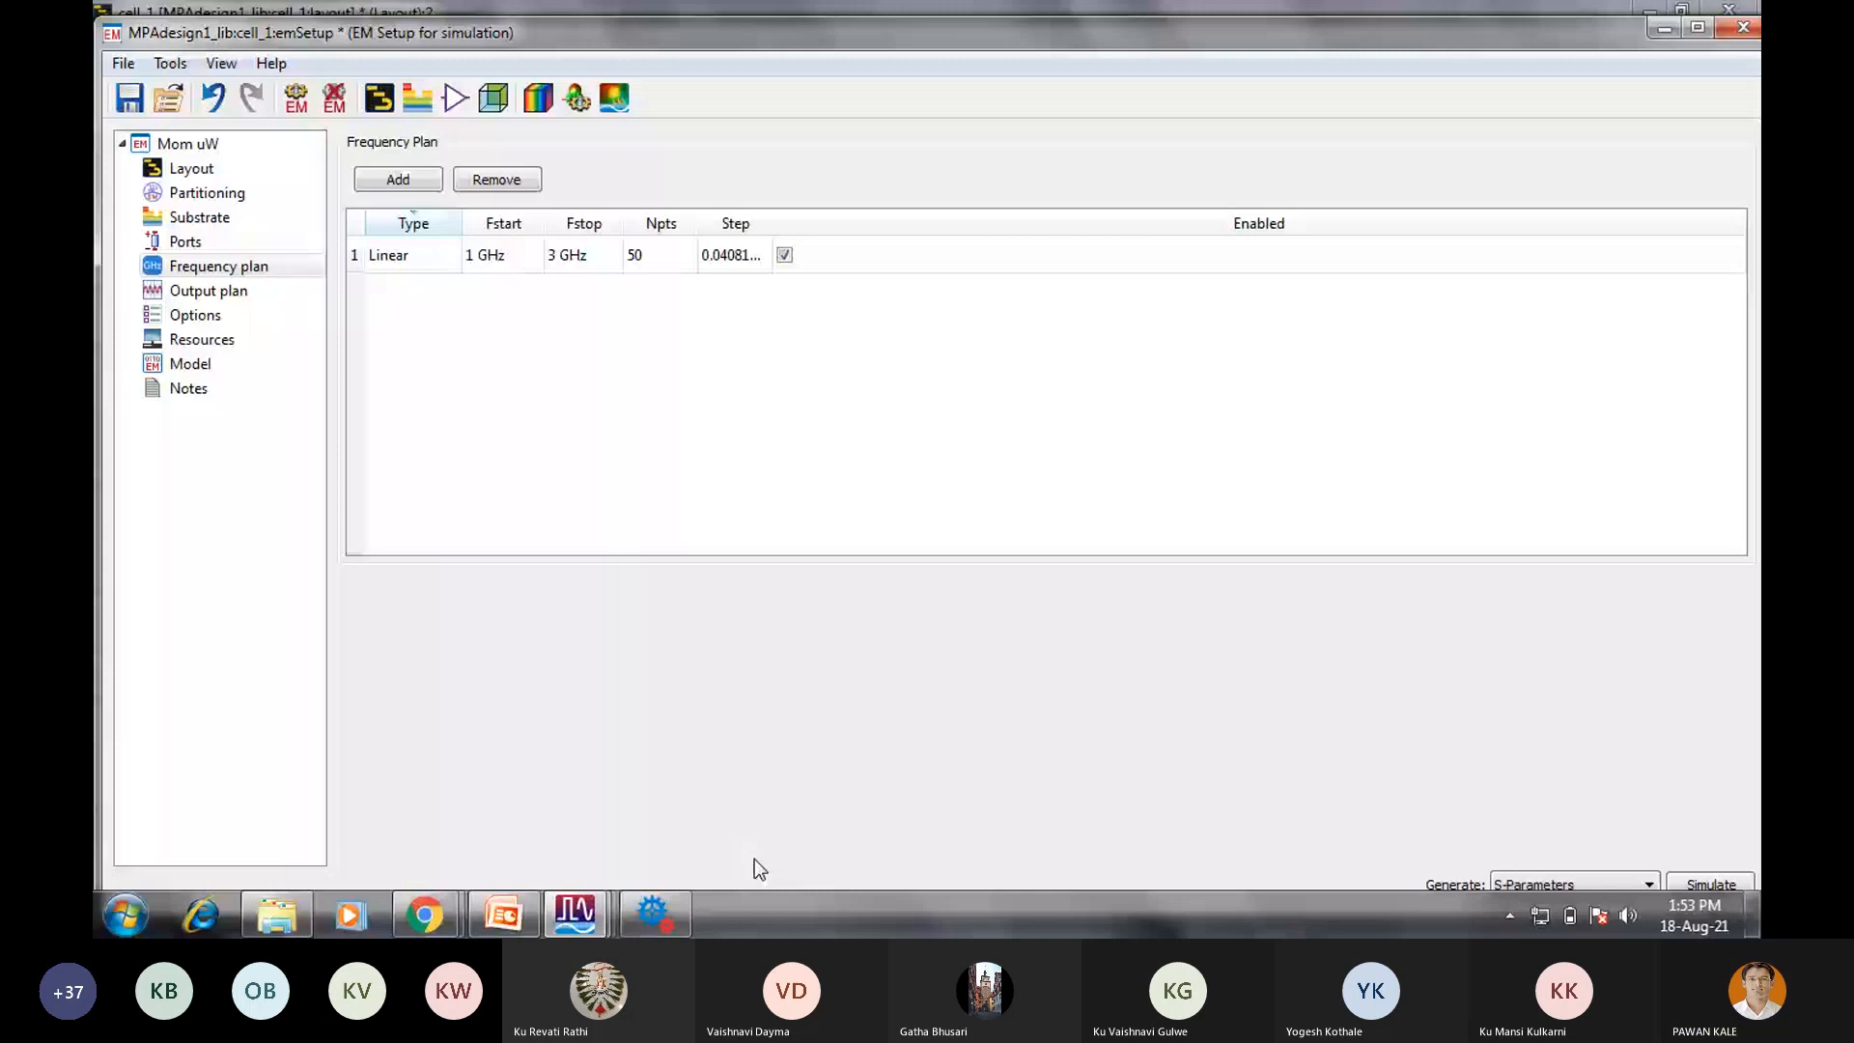
Stop the running simulation job, exit the Job Manager and dismiss the abort error in the layout.
right_click(647, 468)
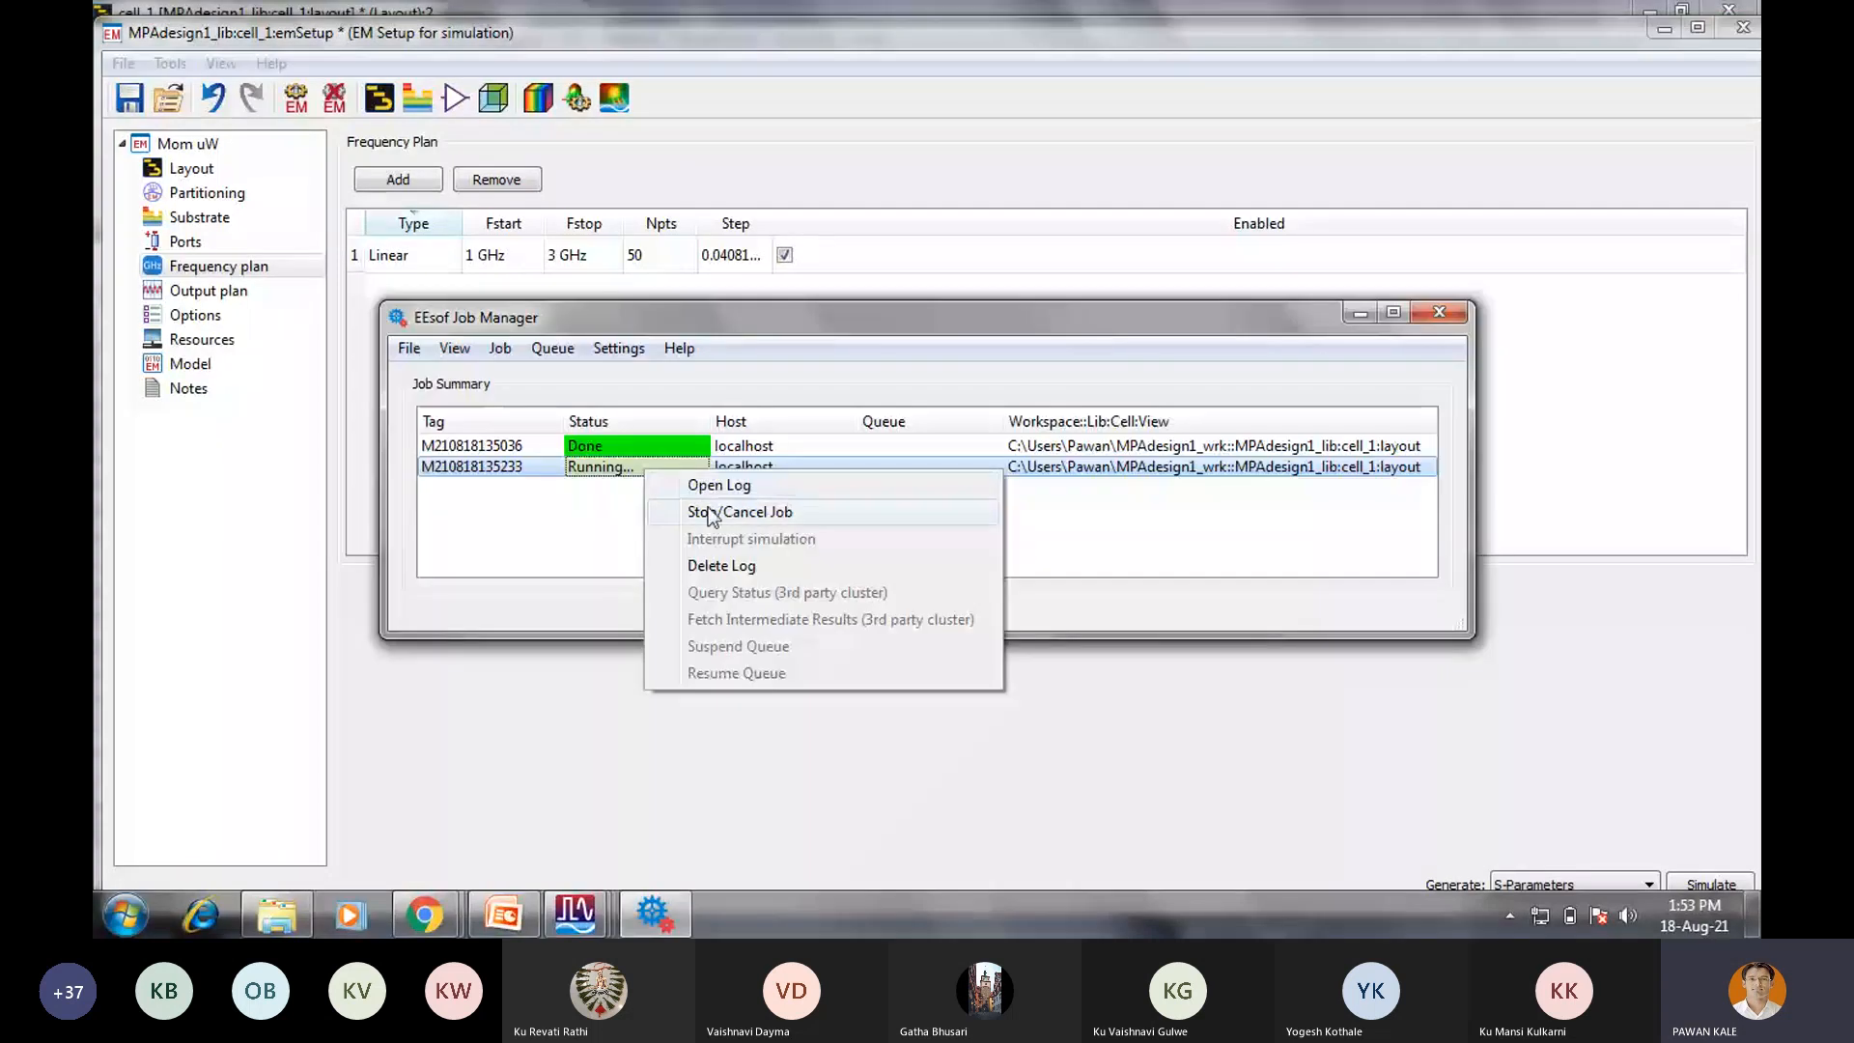
click(711, 514)
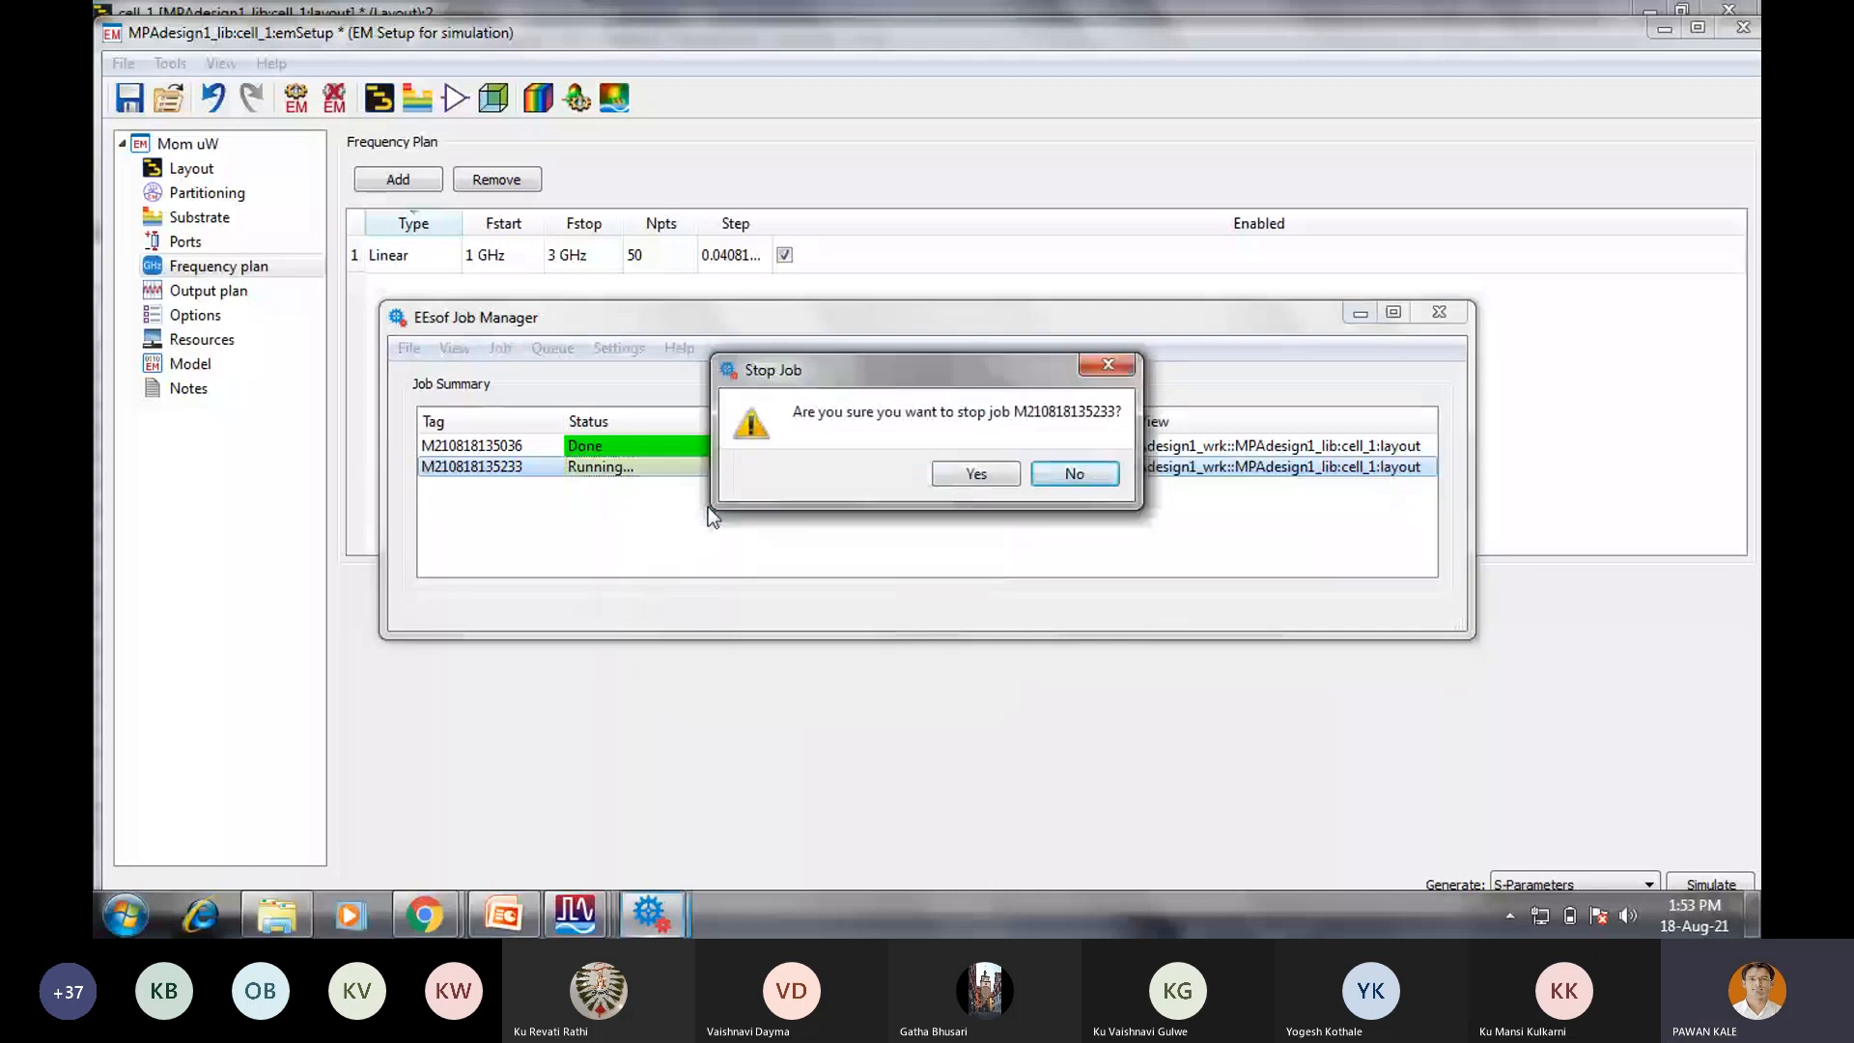
click(977, 473)
click(1440, 313)
click(1041, 513)
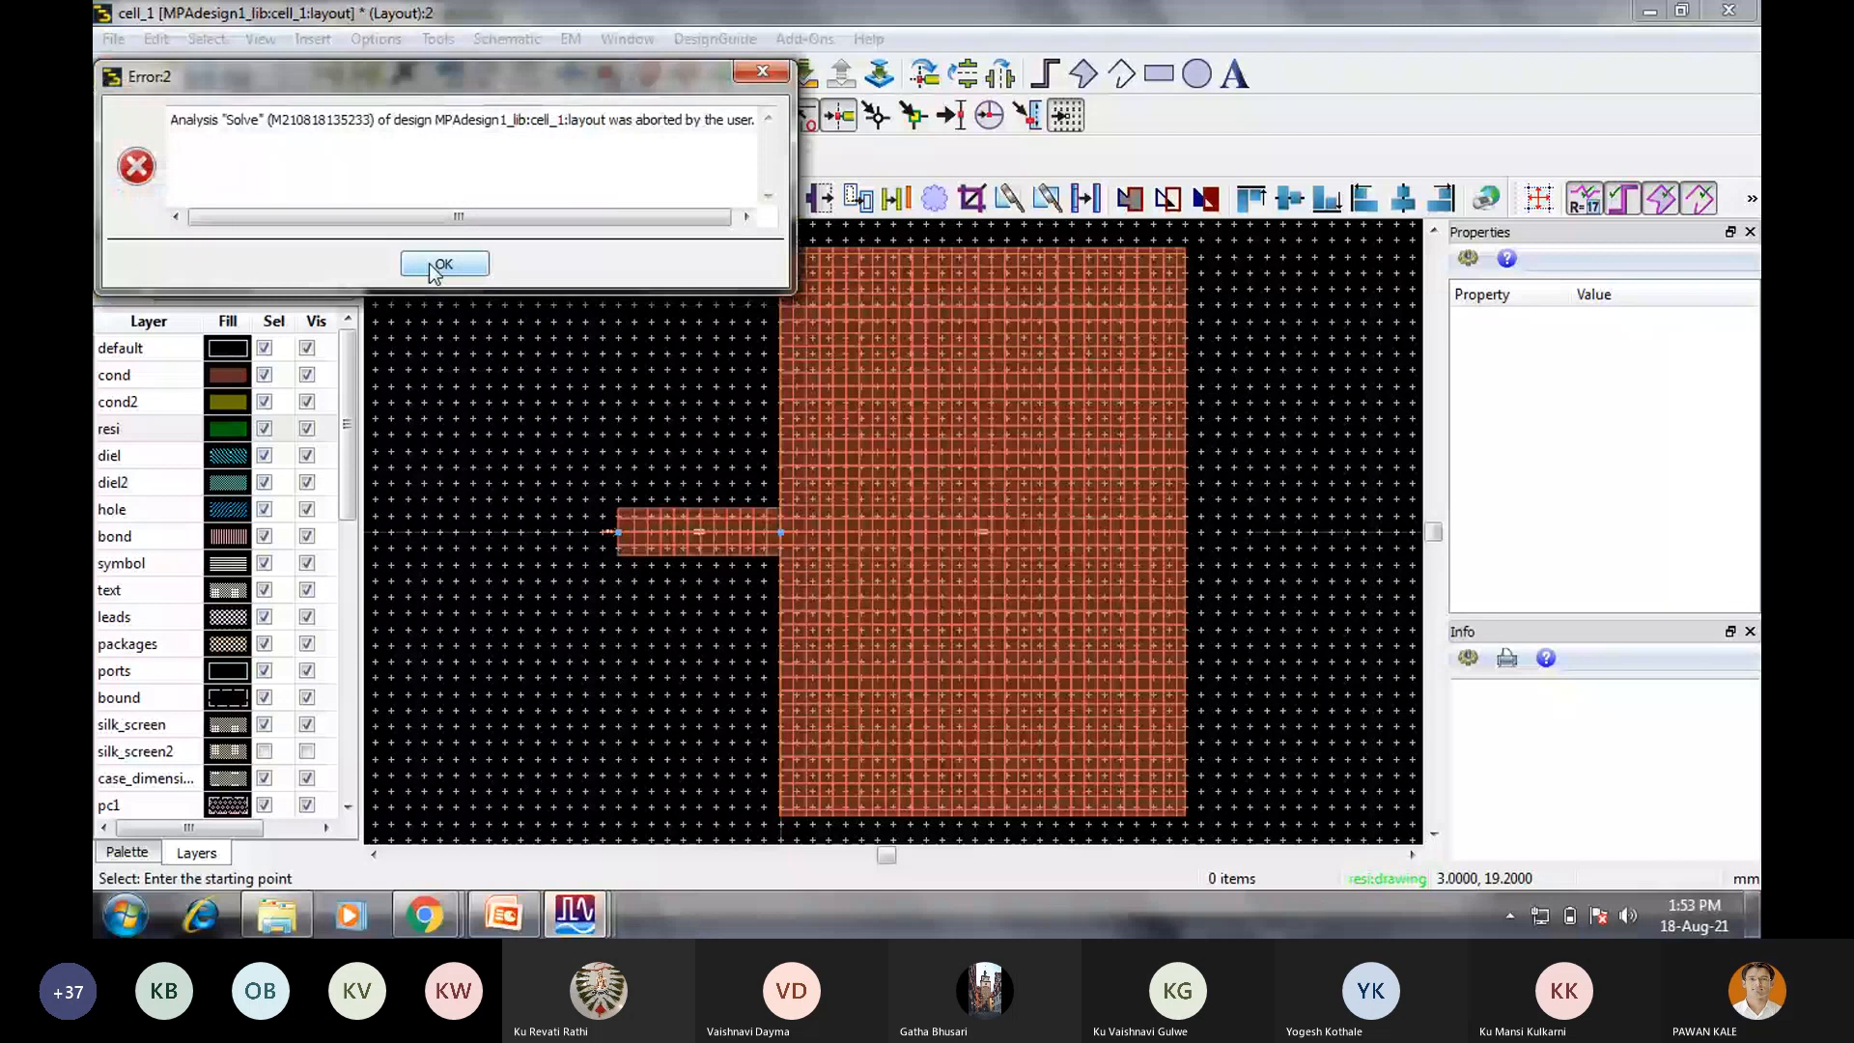
click(432, 268)
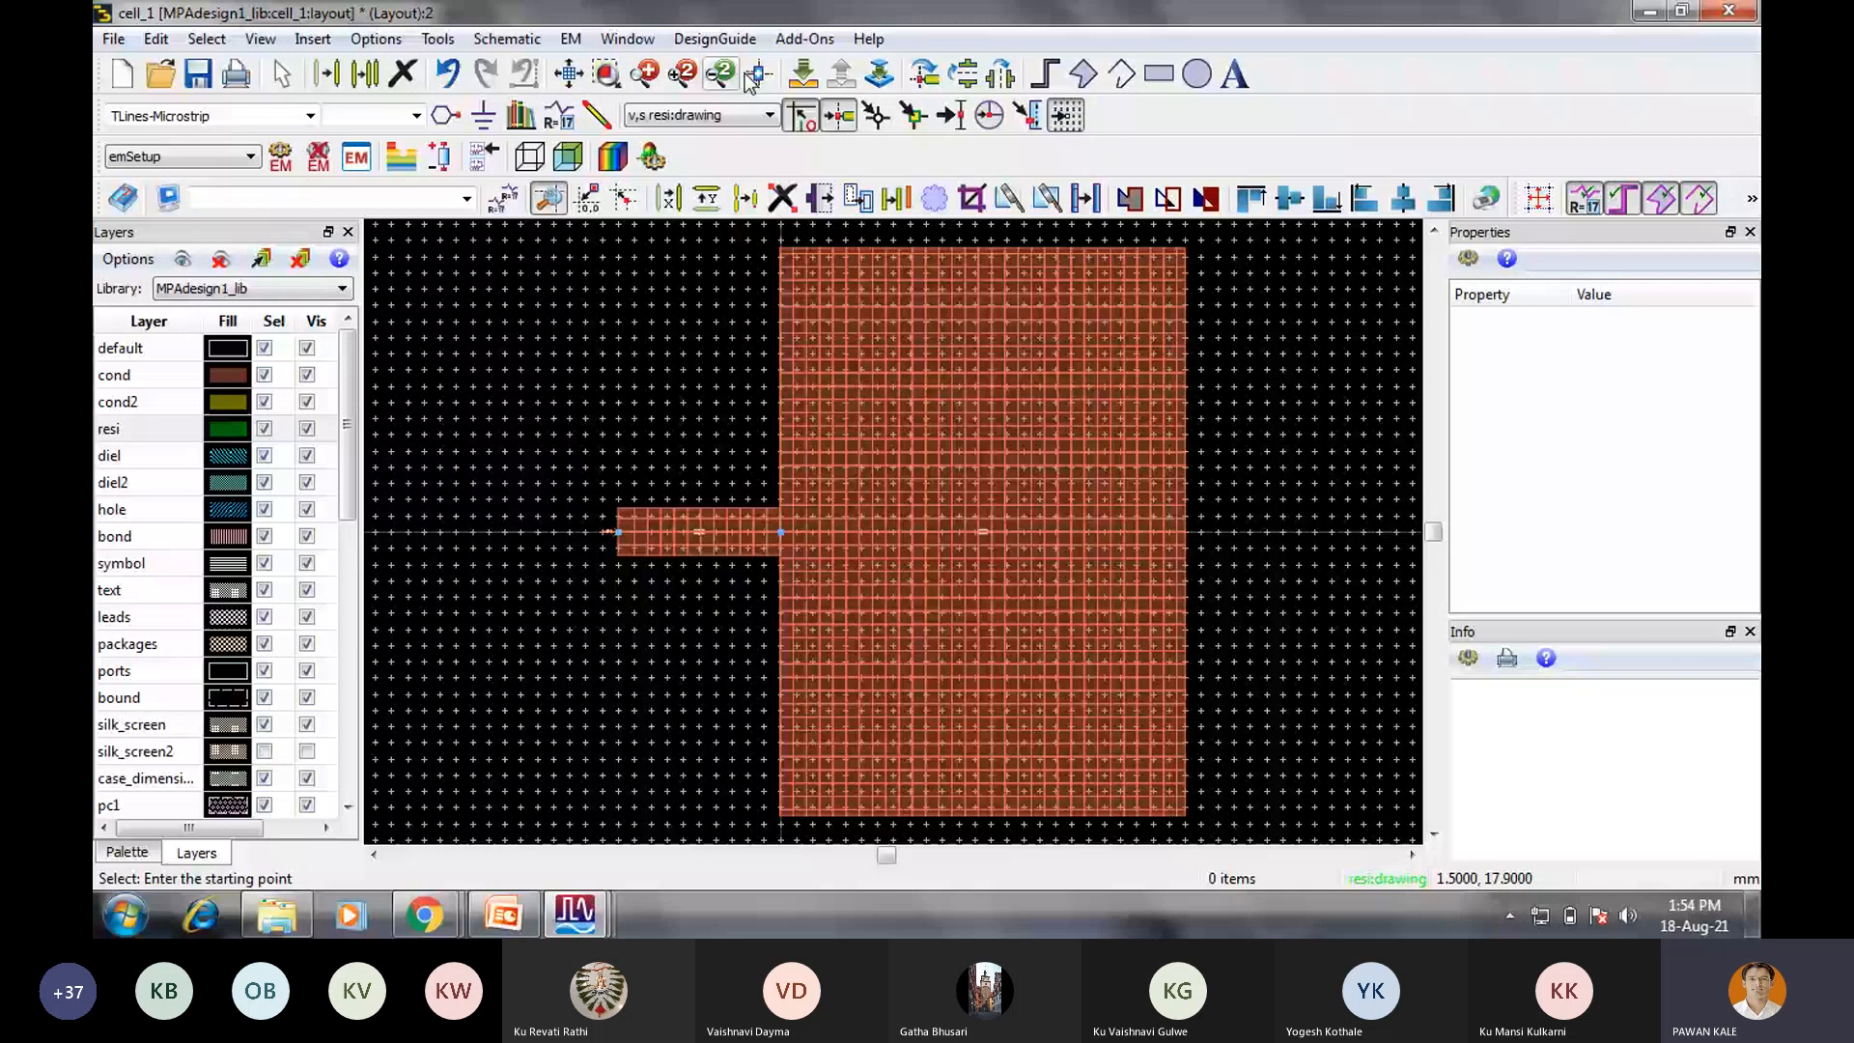
Reopen the EM simulation setup, check the ports and frequency plan, run the simulation and maximize the Mag/Phase results window.
click(570, 38)
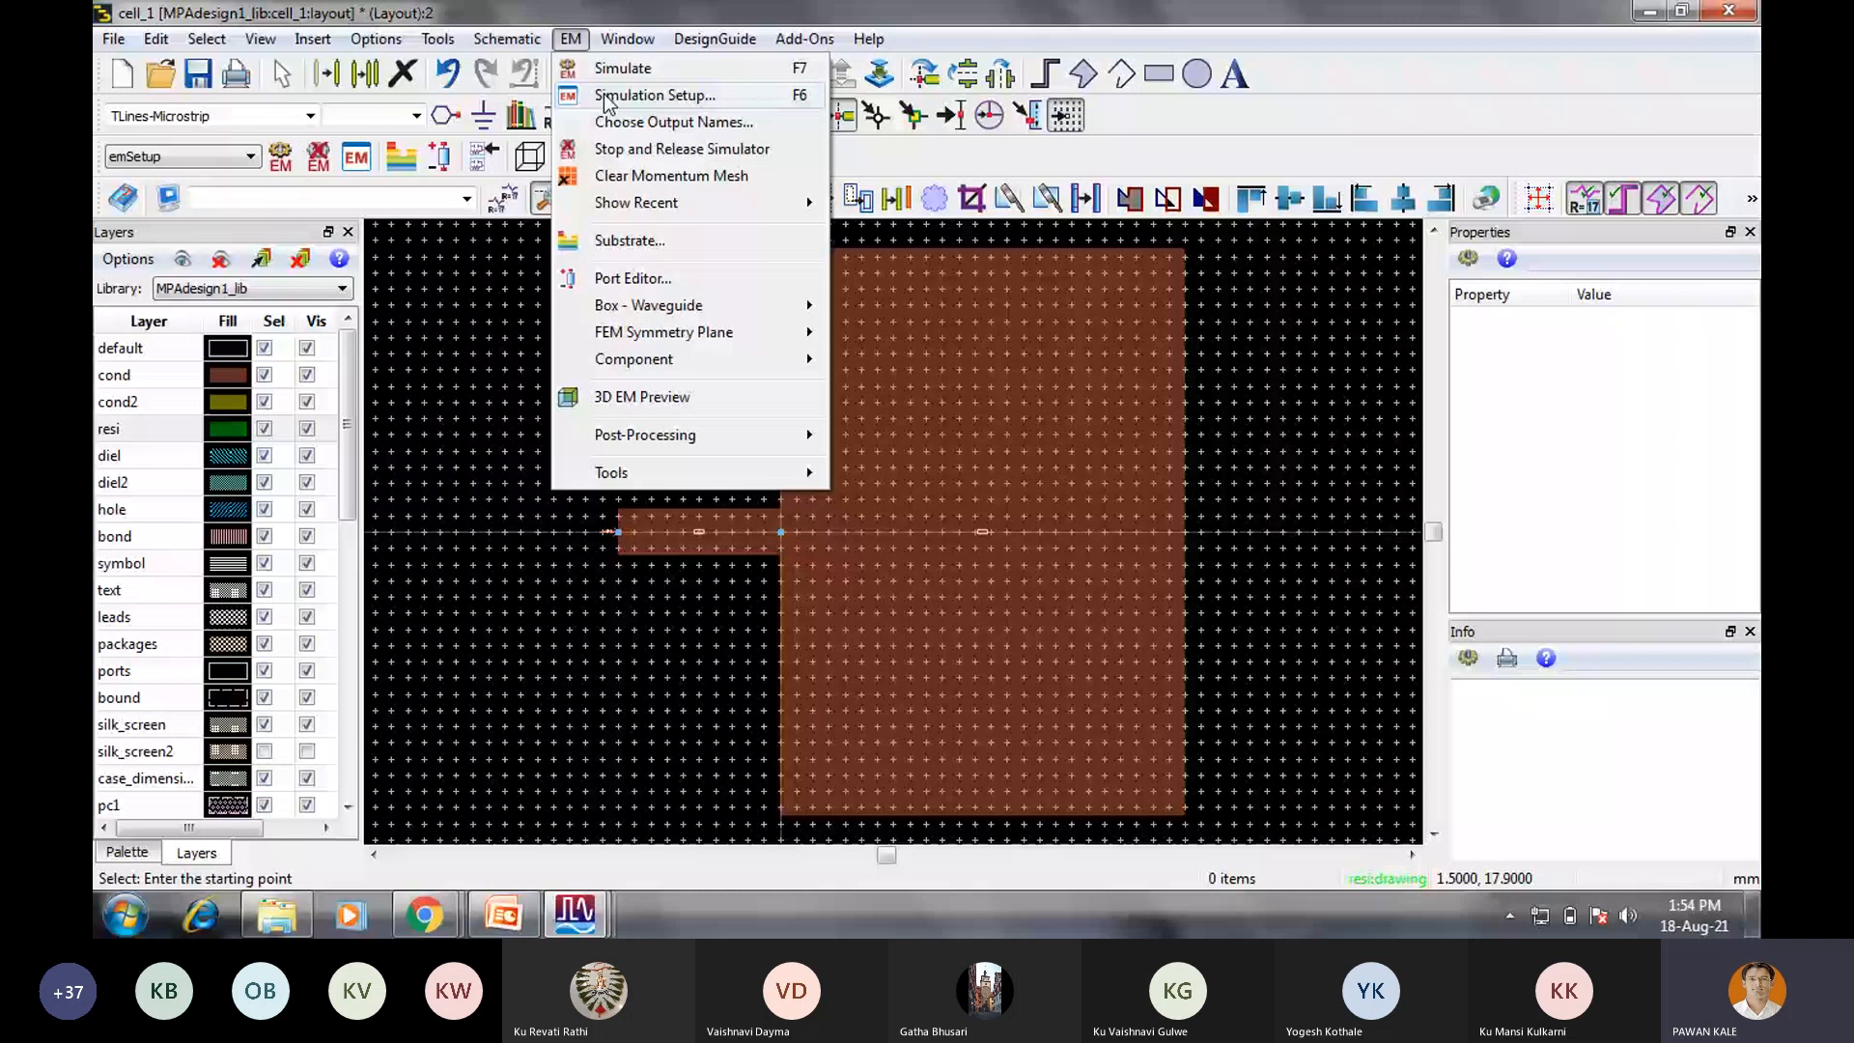
click(608, 97)
click(185, 242)
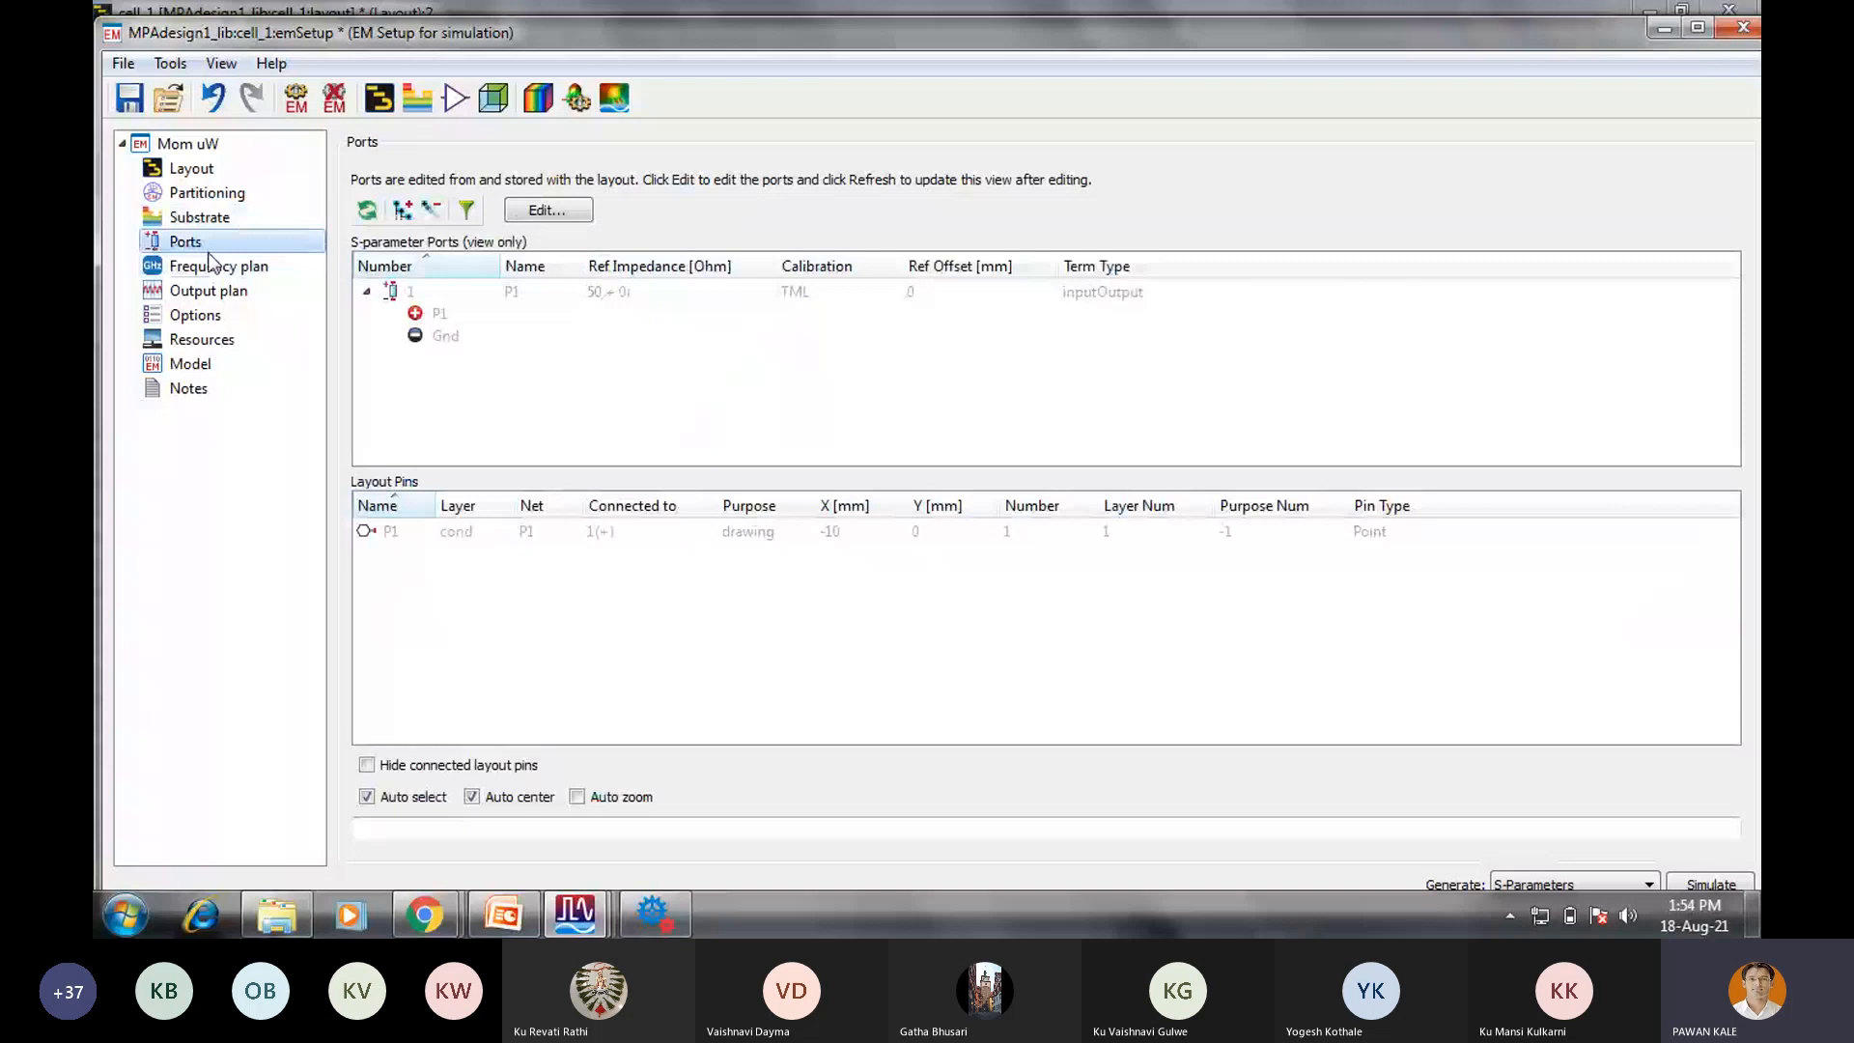
click(210, 266)
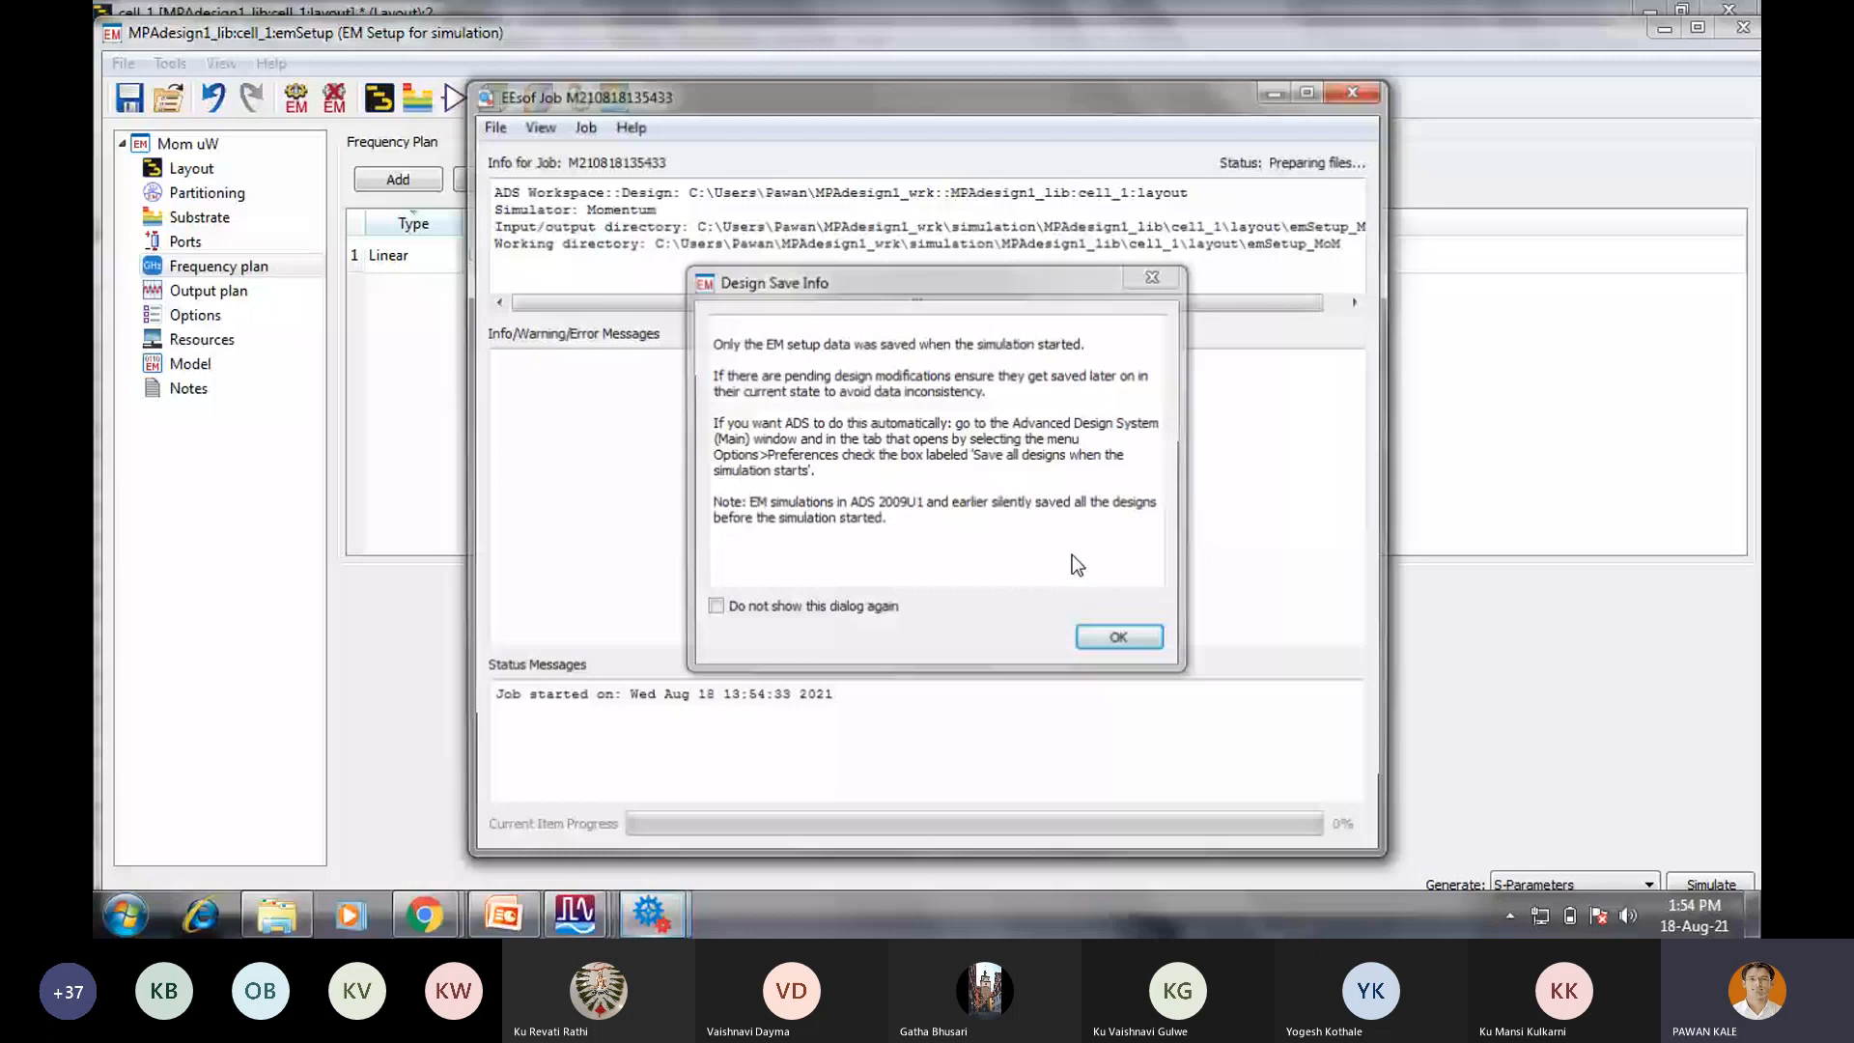
key(Return)
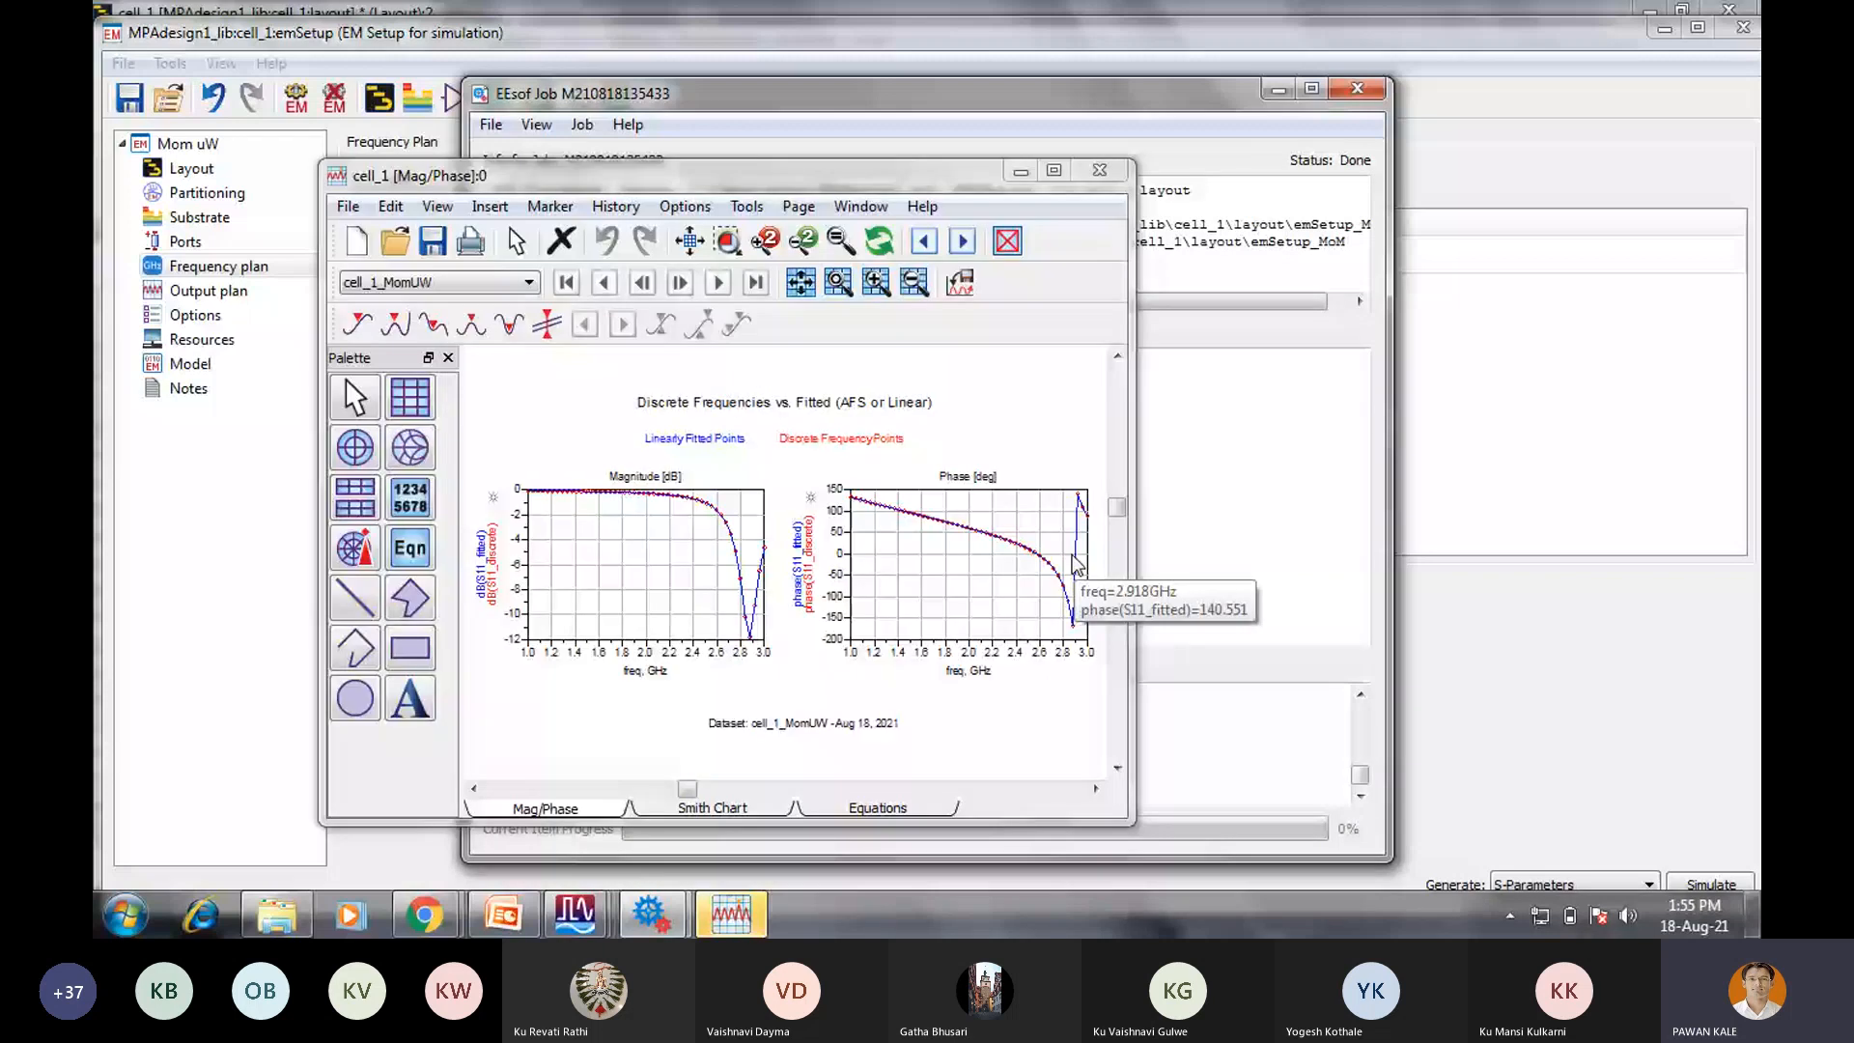
click(1054, 171)
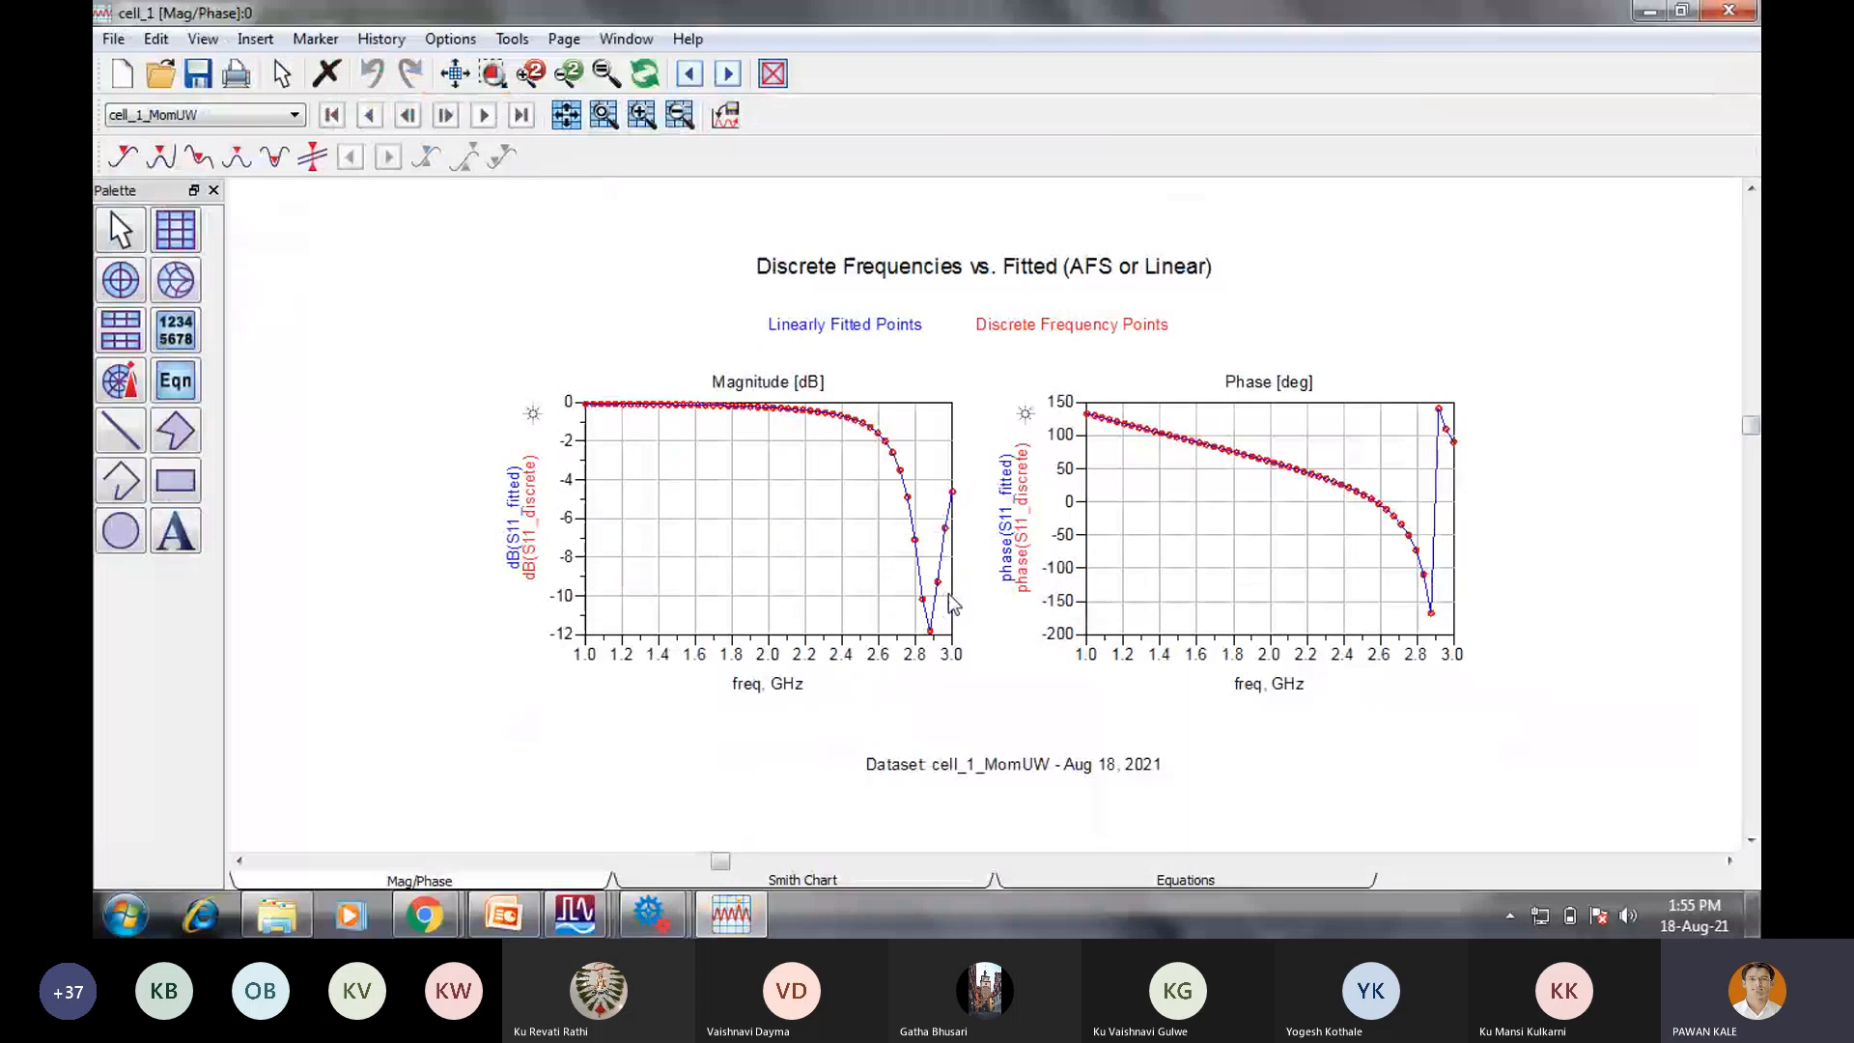